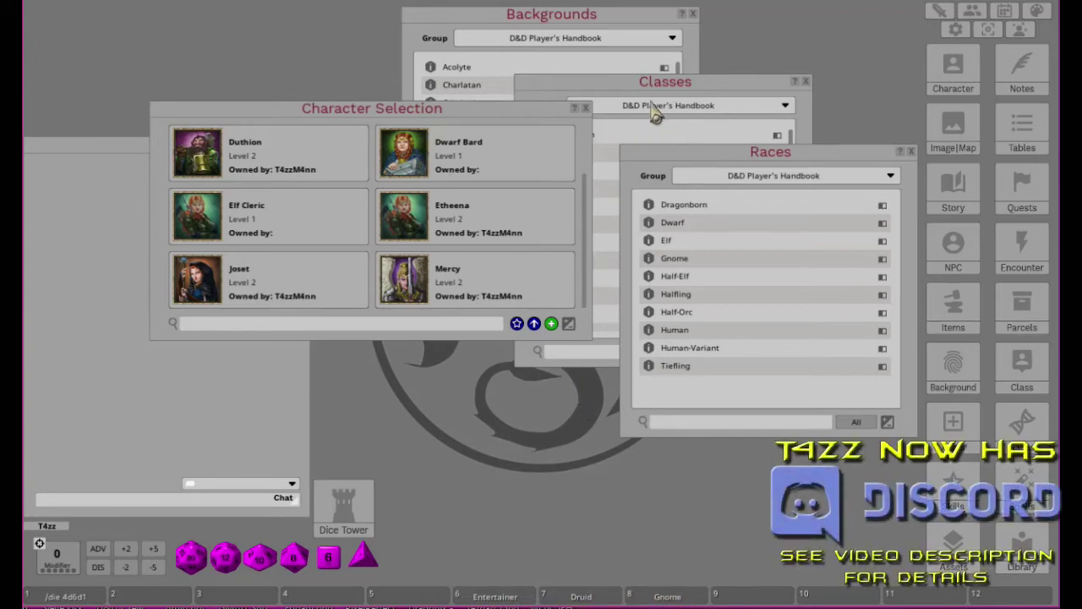
Step: Assign the Folk Hero background, Fighter class and Half-Elf race to hotkey slots 6, 7 and 8, and close the three lists
{"action": "left_click", "coordinate": [538, 25]}
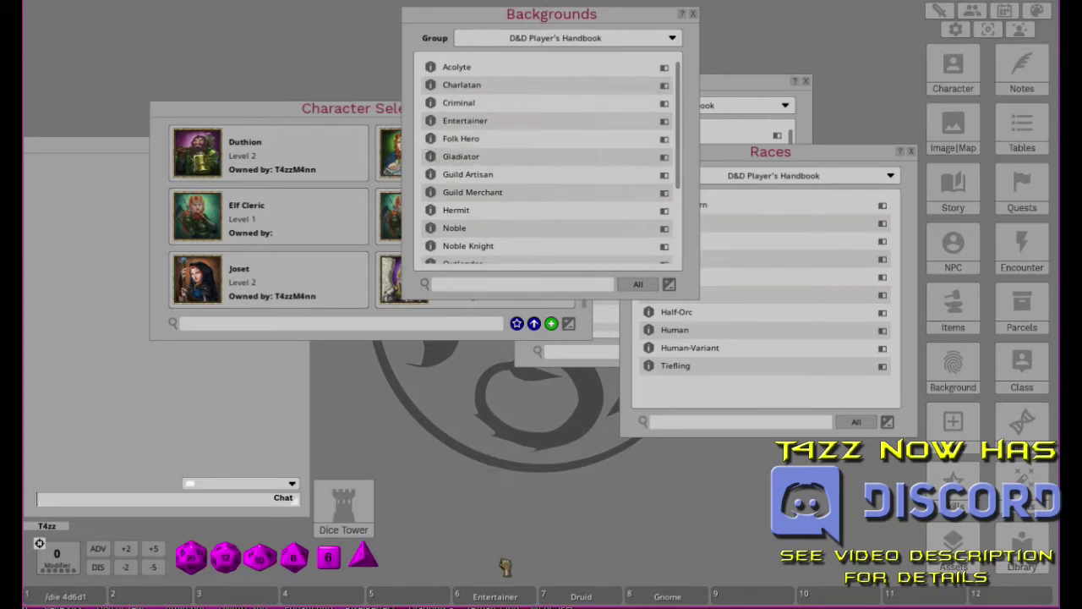
{"action": "left_click", "coordinate": [733, 88]}
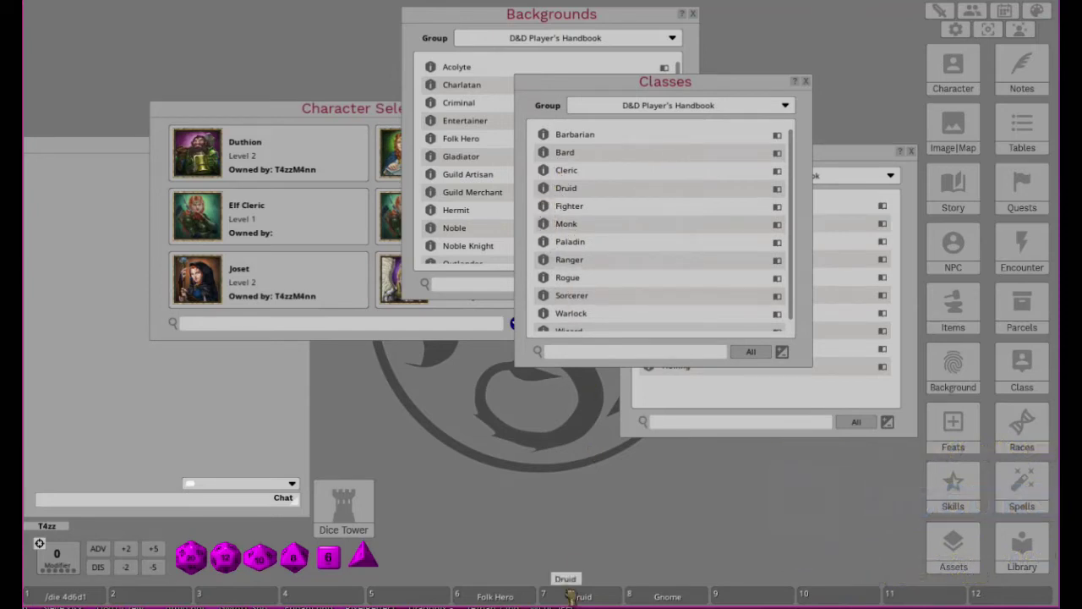
{"action": "mouse_move", "coordinate": [571, 596]}
{"action": "left_mouse_down"}
{"action": "mouse_move", "coordinate": [512, 596]}
{"action": "mouse_move", "coordinate": [583, 597]}
{"action": "left_mouse_up"}
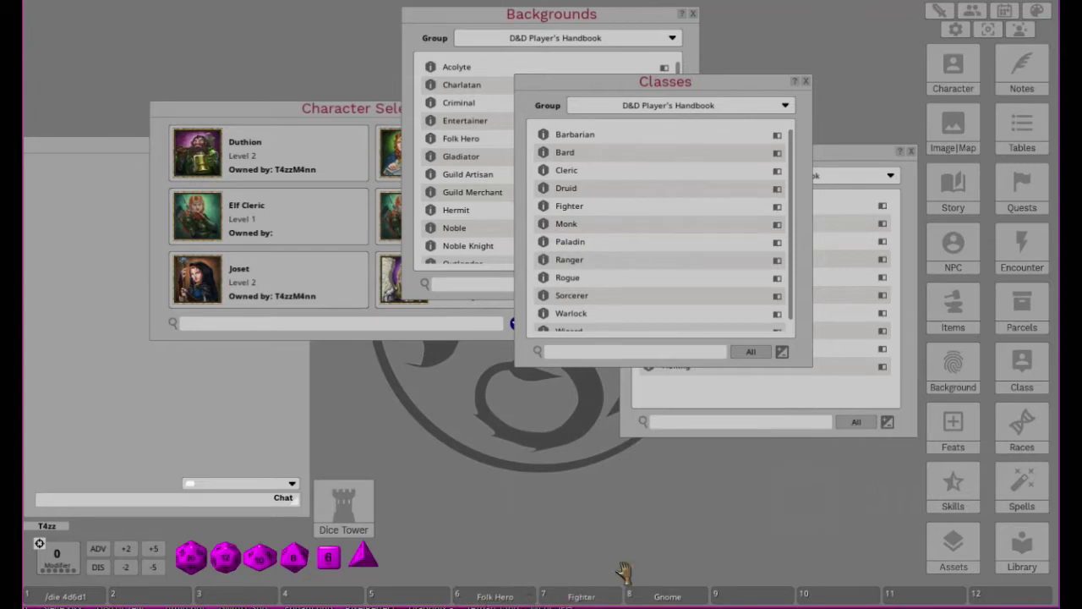
{"action": "left_click", "coordinate": [854, 165]}
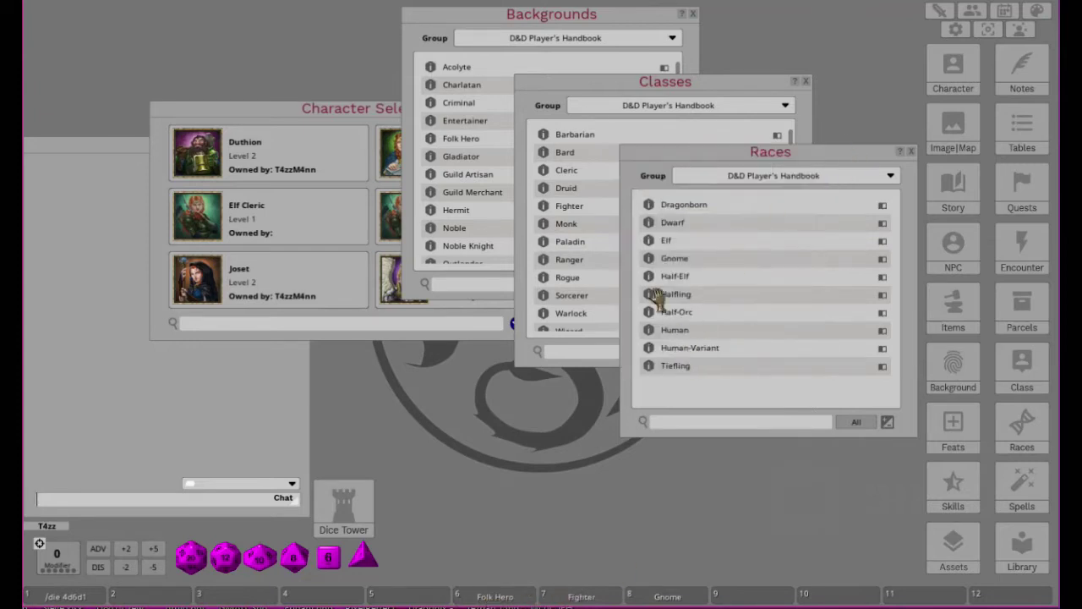
{"action": "left_click_drag", "start_coordinate": [649, 277], "coordinate": [693, 596]}
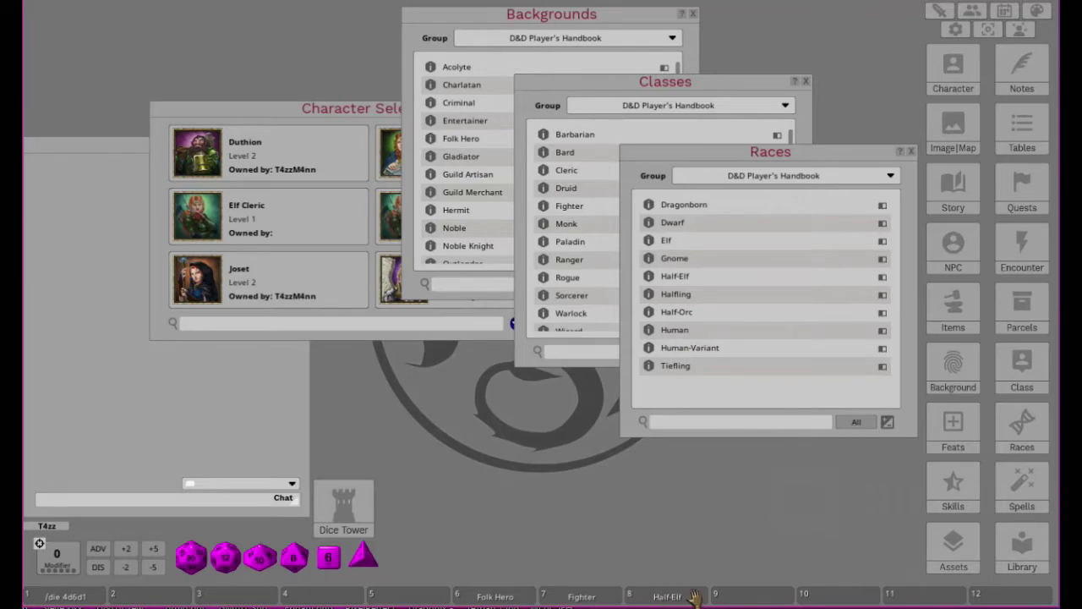
{"action": "left_click", "coordinate": [911, 152]}
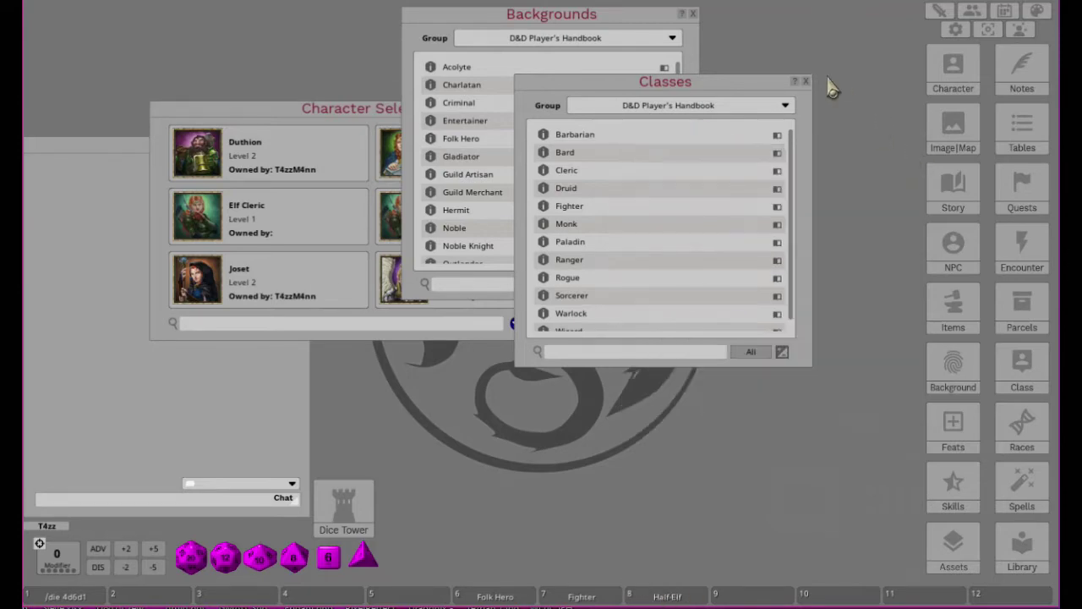
{"action": "left_click", "coordinate": [806, 81]}
{"action": "left_click", "coordinate": [692, 13]}
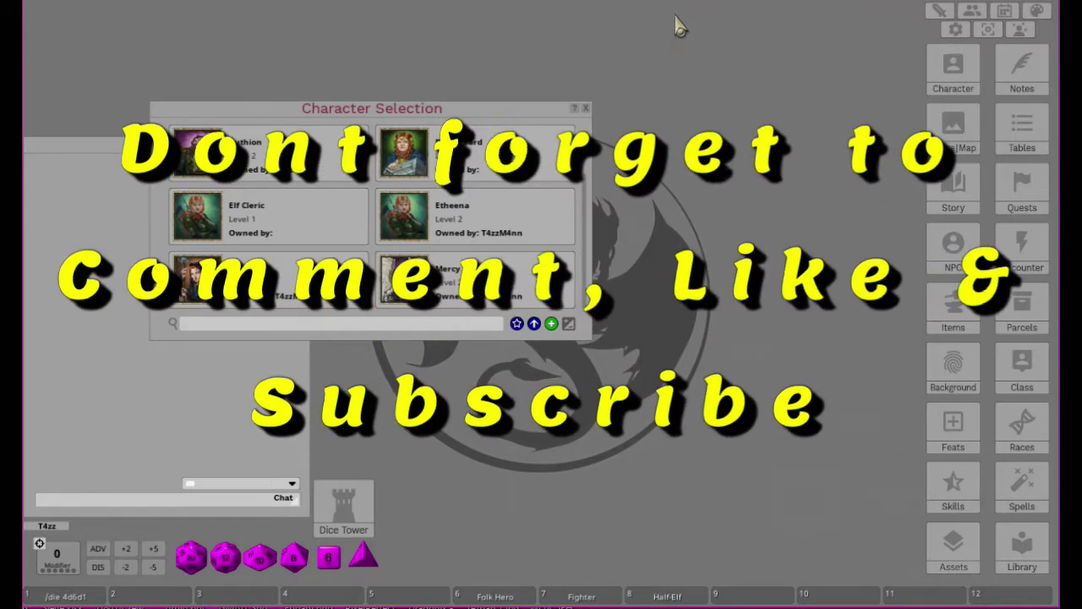
Step: Create a new blank character and move its sheet clear of the character selection list
{"action": "left_click", "coordinate": [551, 323]}
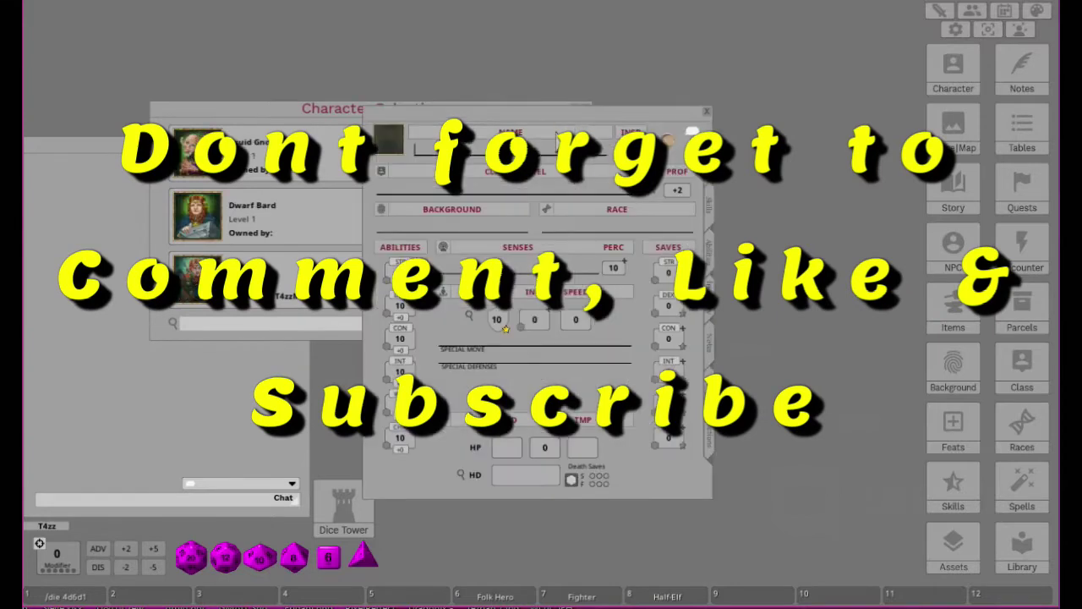
{"action": "left_click_drag", "start_coordinate": [584, 104], "coordinate": [713, 45]}
{"action": "left_click_drag", "start_coordinate": [544, 73], "coordinate": [549, 66]}
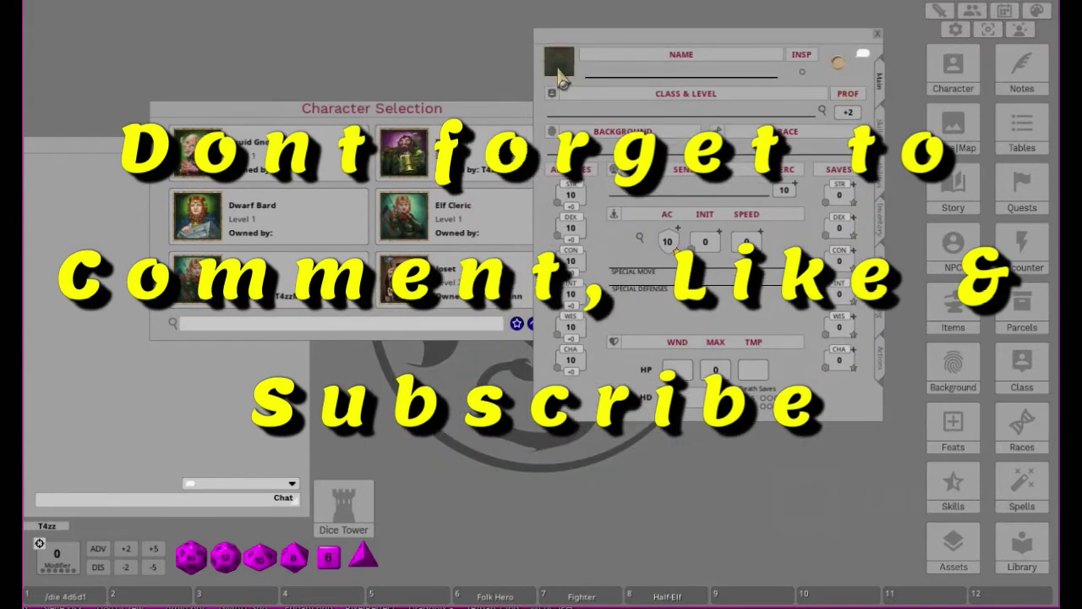
Step: Set the new character's portrait to Erasmus-Medium.png from the Pathfinder Iconic Portraits Pack
{"action": "left_click", "coordinate": [551, 66]}
{"action": "left_click", "coordinate": [415, 125]}
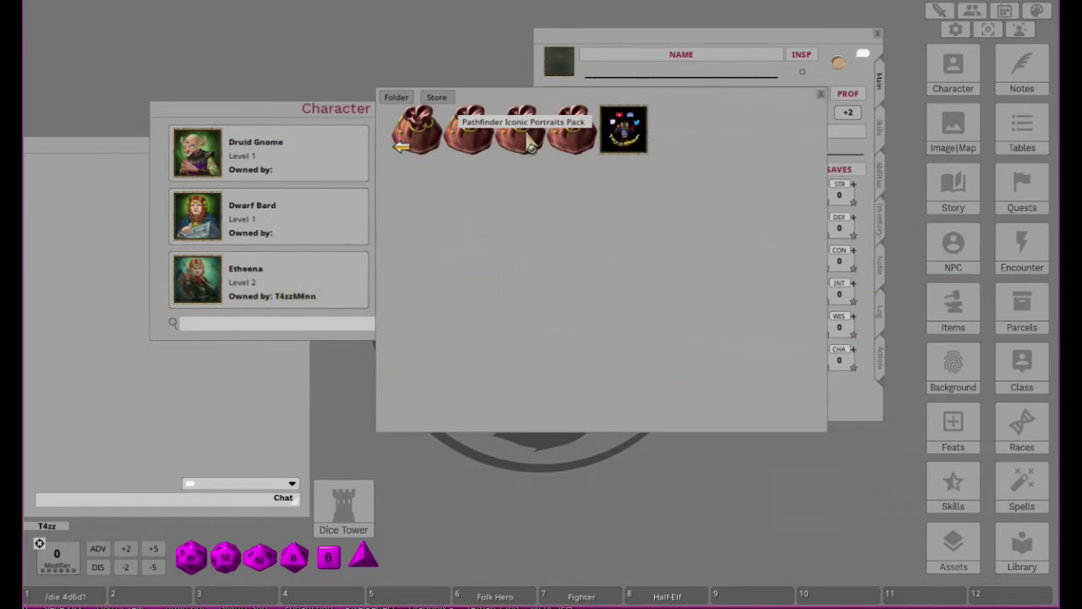
{"action": "left_click", "coordinate": [528, 144]}
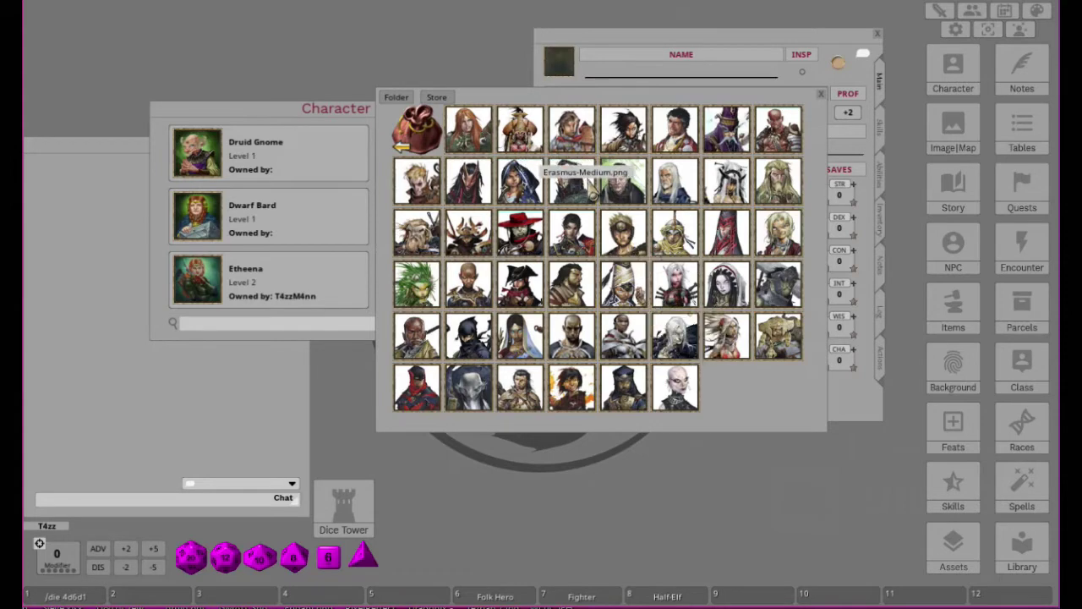
{"action": "left_click", "coordinate": [573, 181]}
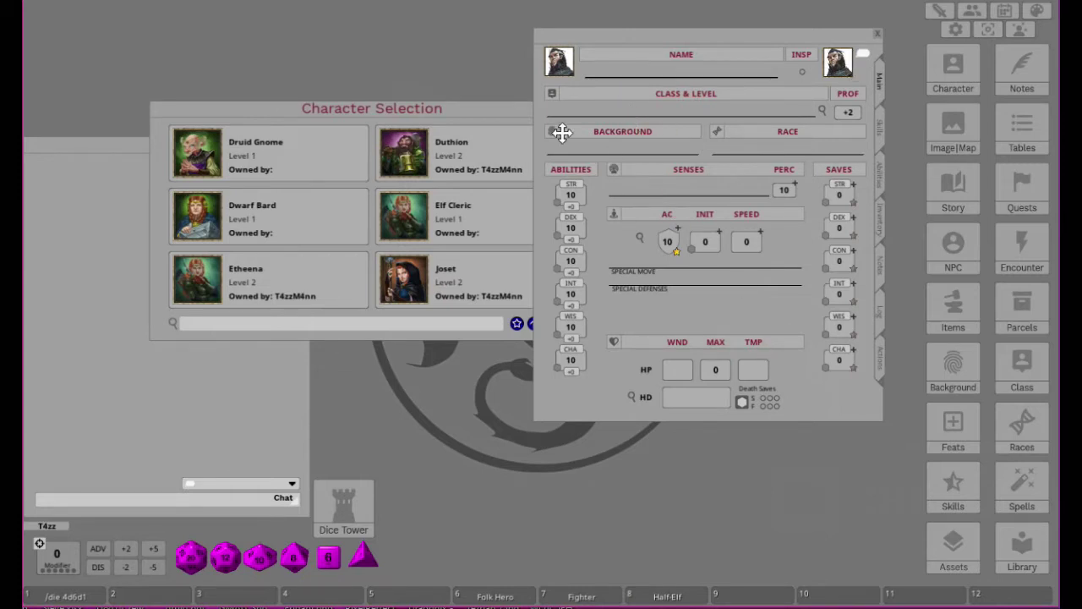
Step: Check the new character's entry in the character selection list and close the list
{"action": "left_click", "coordinate": [402, 117]}
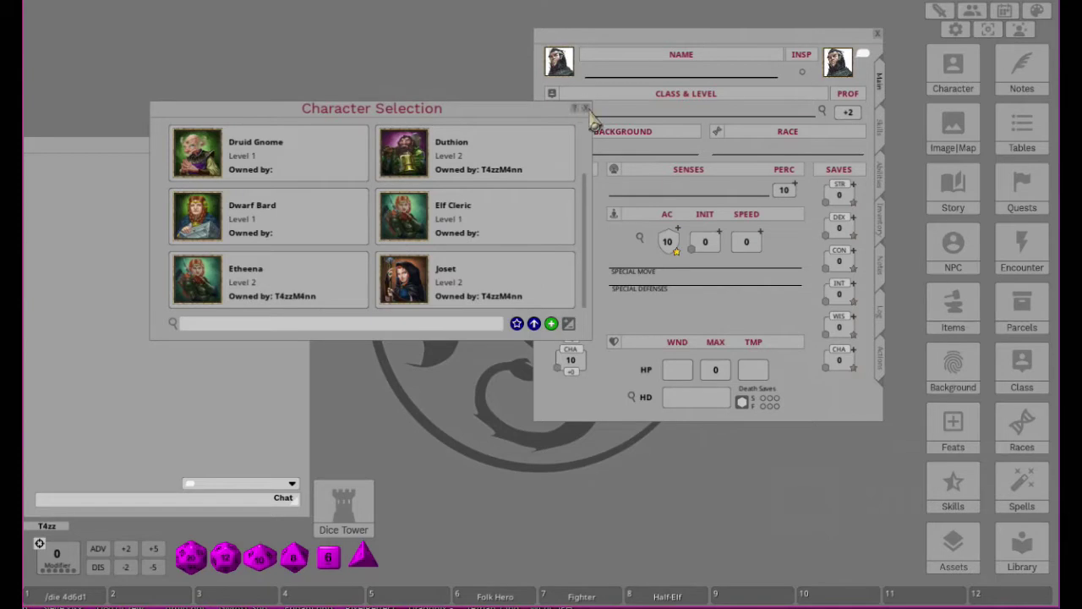
{"action": "left_click", "coordinate": [585, 110]}
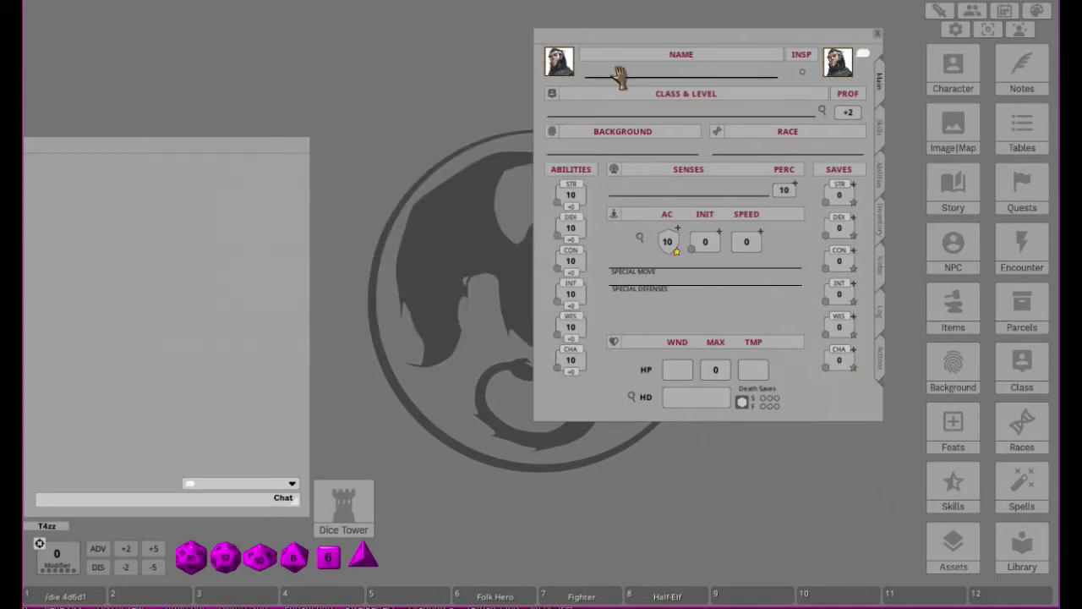
{"action": "left_click", "coordinate": [959, 61]}
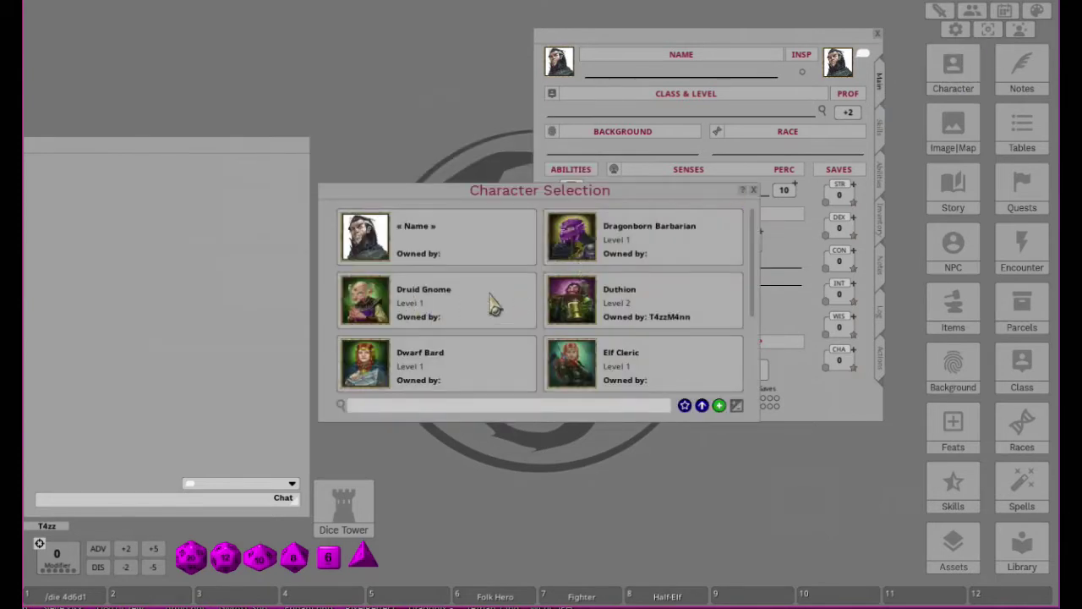
{"action": "left_click", "coordinate": [753, 191]}
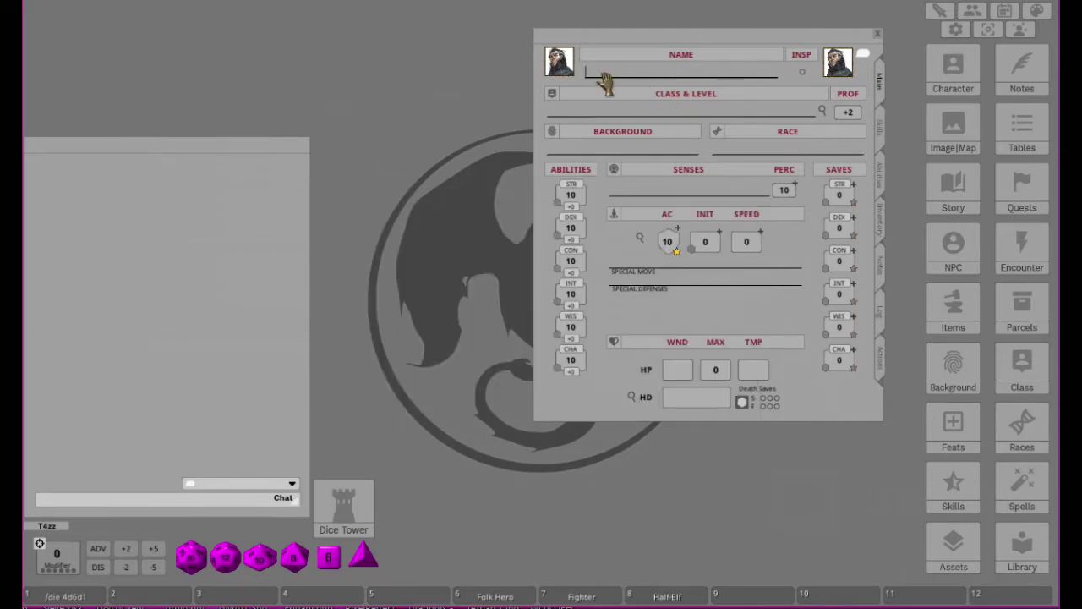
Step: Name the character "Fighter Half-Elf" and move its sheet to the middle of the tabletop
{"action": "type", "text": "Wa"}
{"action": "key", "text": "shift"}
{"action": "type", "text": "Fighter Half-Elf"}
{"action": "left_click_drag", "start_coordinate": [719, 41], "coordinate": [584, 44]}
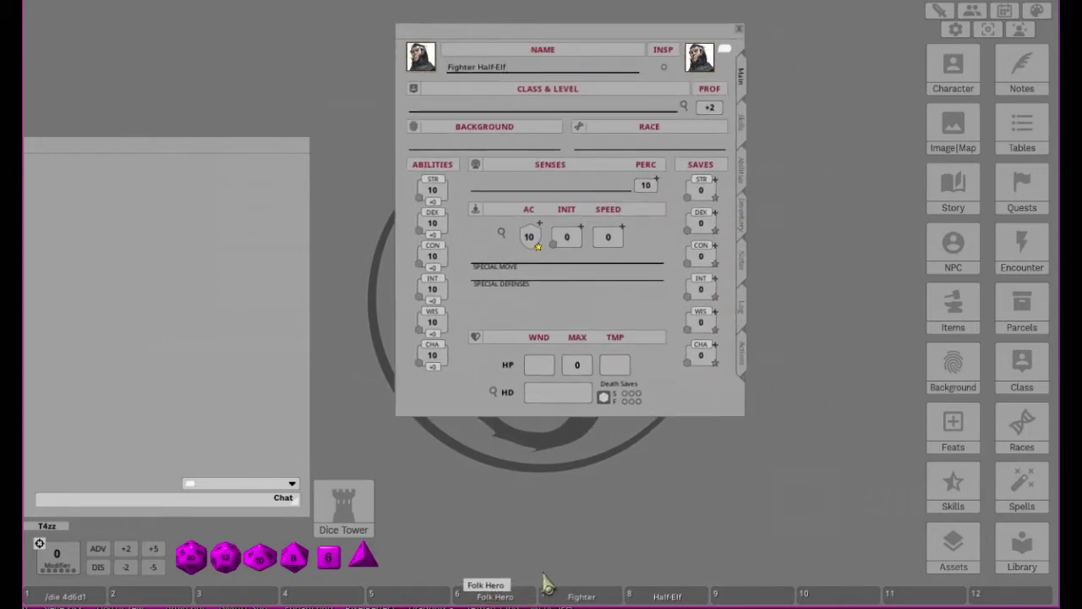
Step: Apply the Folk Hero background from hotkey slot 6 to the character sheet and close its description
{"action": "left_click", "coordinate": [503, 596]}
{"action": "left_click_drag", "start_coordinate": [541, 207], "coordinate": [924, 155]}
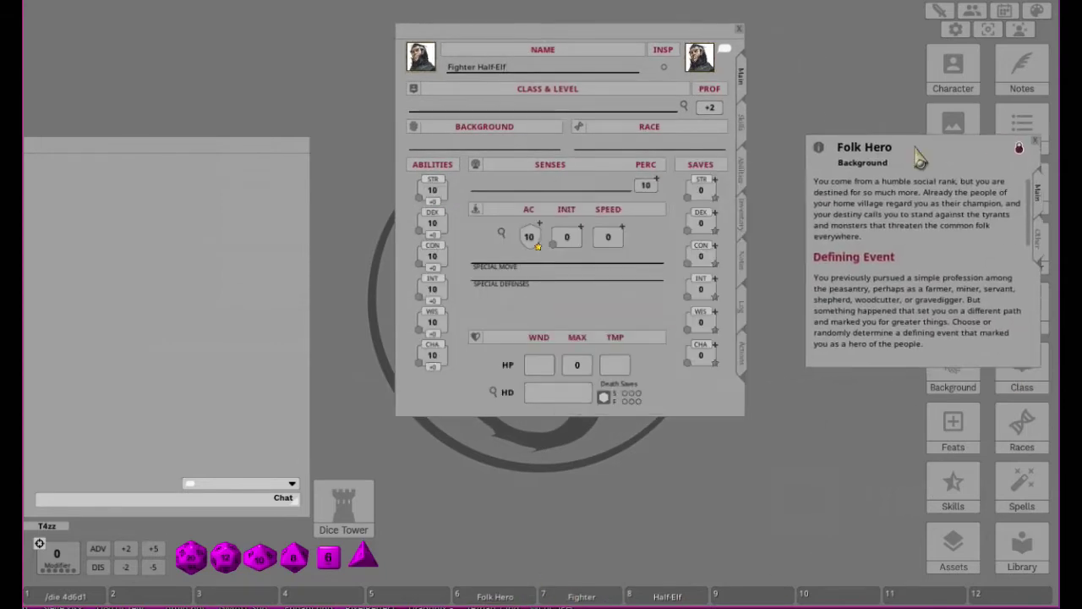
{"action": "left_click_drag", "start_coordinate": [768, 133], "coordinate": [441, 145]}
{"action": "left_click", "coordinate": [1036, 142]}
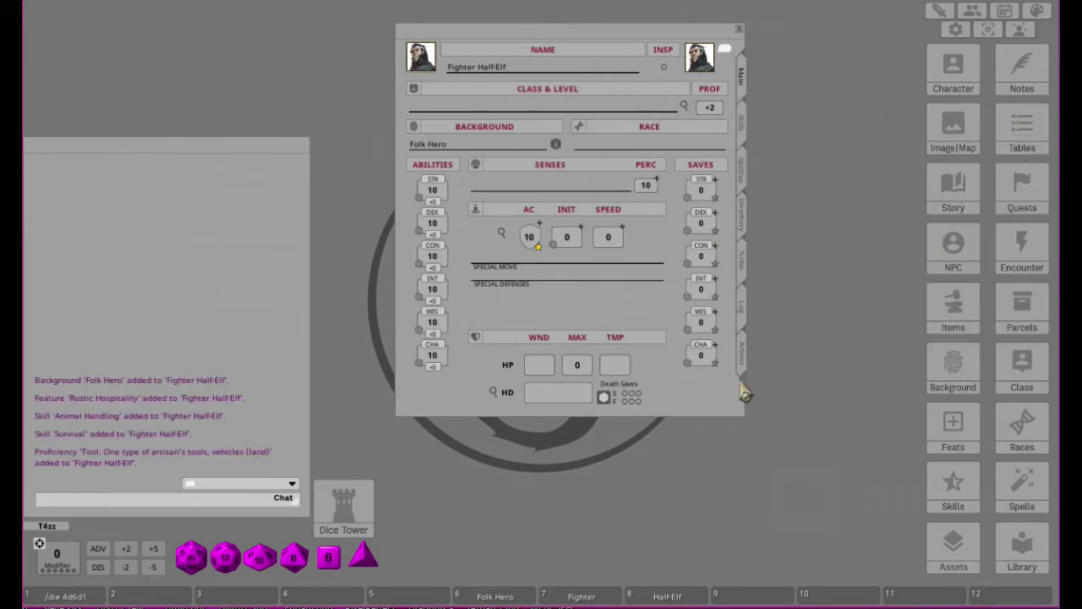
Step: Apply the Fighter class from hotkey slot 7 to the character and move the resulting skill selection dialog beside the sheet
{"action": "left_click", "coordinate": [581, 594]}
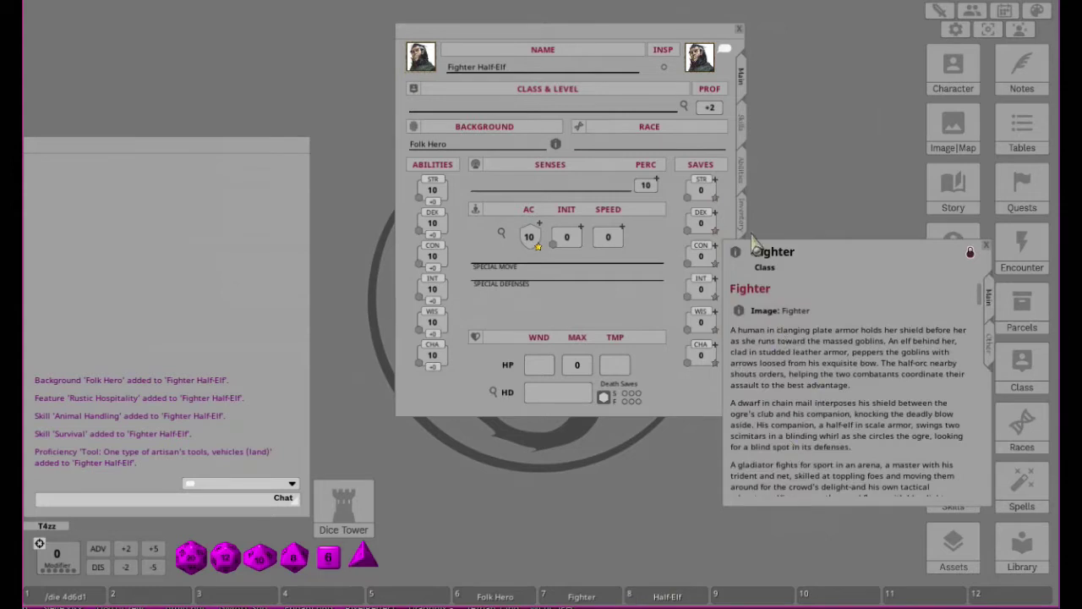
{"action": "left_click_drag", "start_coordinate": [737, 261], "coordinate": [448, 110]}
{"action": "left_click_drag", "start_coordinate": [833, 17], "coordinate": [239, 103]}
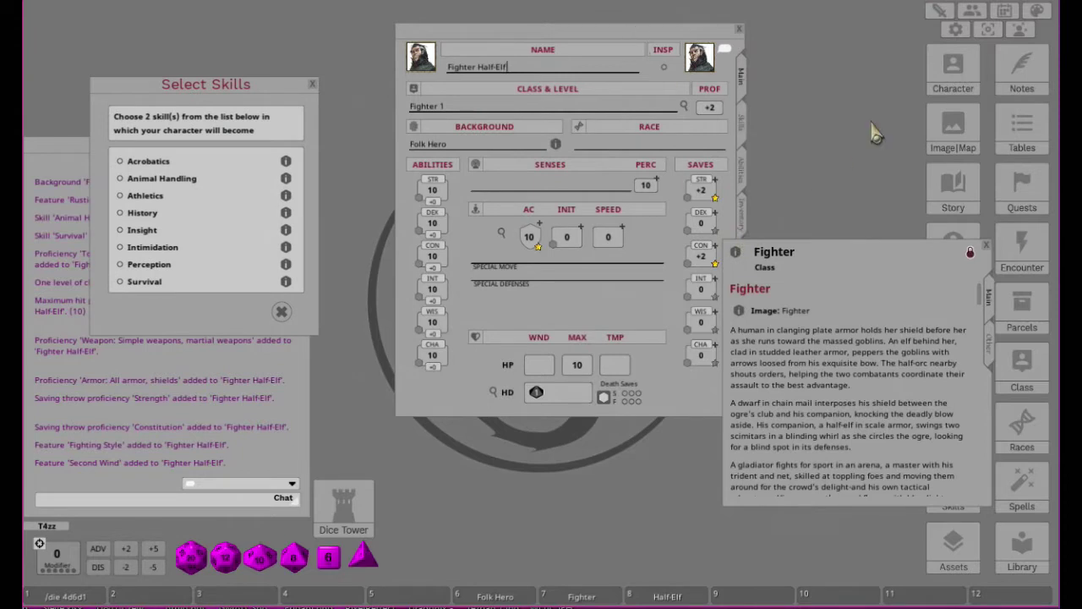
{"action": "left_click", "coordinate": [986, 246]}
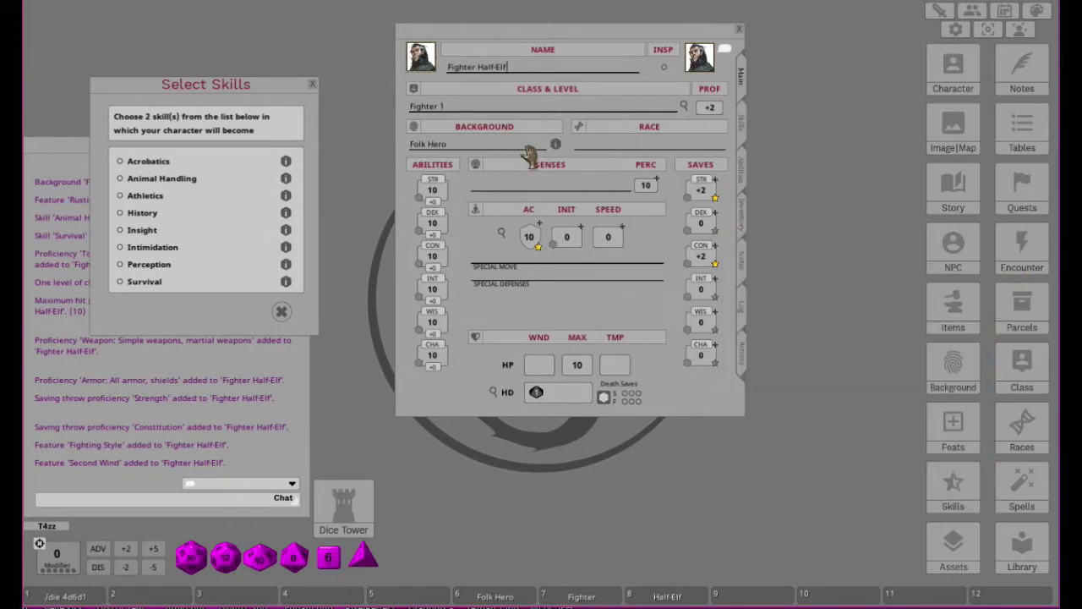
Step: Review the character's existing skill proficiencies and choose Athletics and Intimidation as the two Fighter skills
{"action": "left_click", "coordinate": [743, 135]}
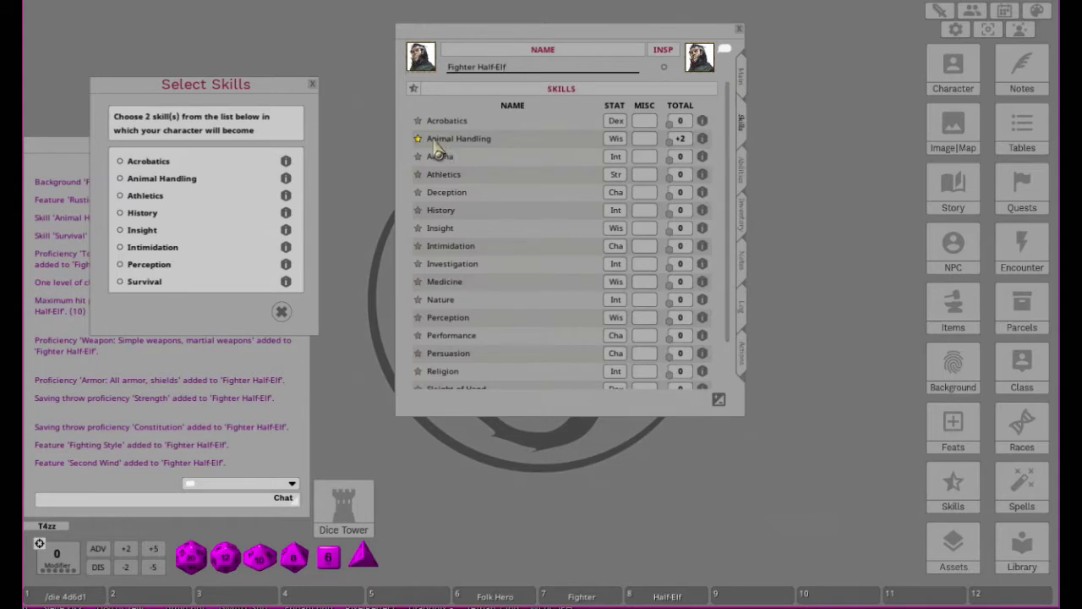
{"action": "scroll", "coordinate": [508, 153], "scroll_direction": "down", "scroll_amount": 2}
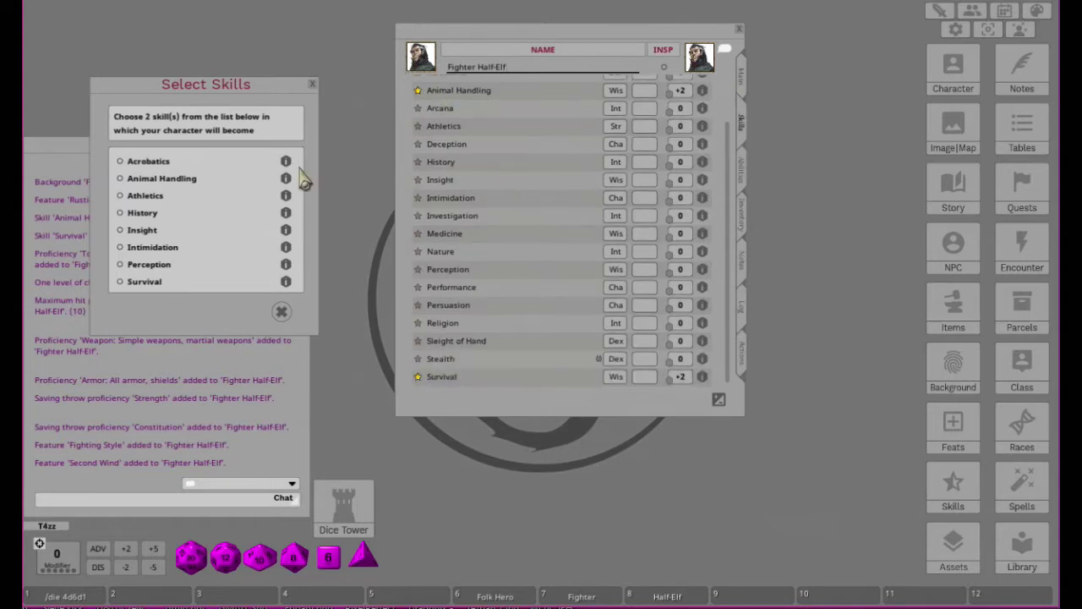
{"action": "scroll", "coordinate": [584, 169], "scroll_direction": "up", "scroll_amount": 2}
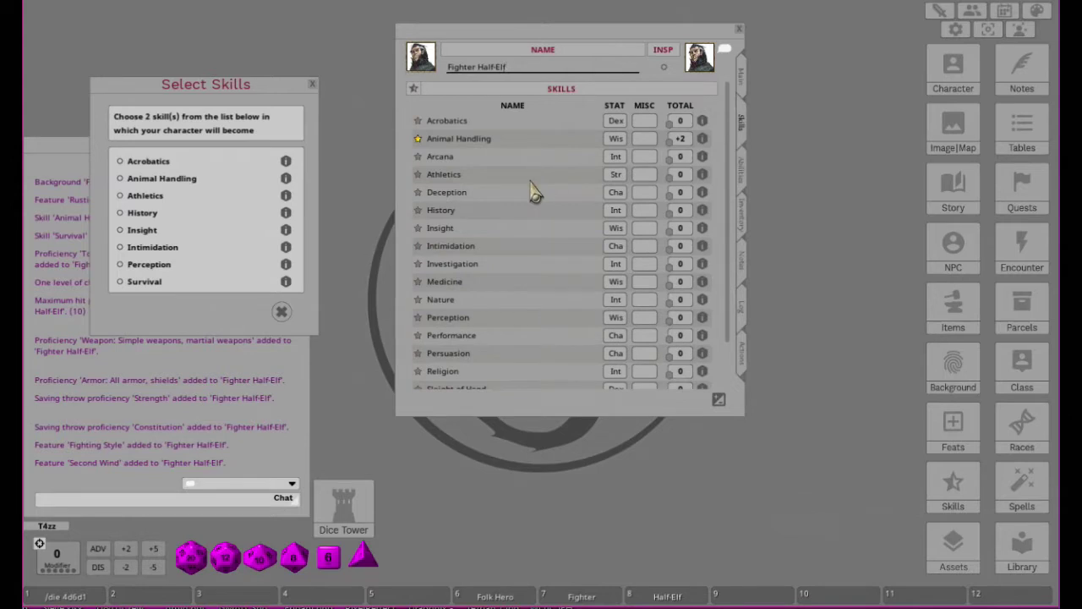
{"action": "left_click", "coordinate": [120, 195]}
{"action": "left_click", "coordinate": [120, 247]}
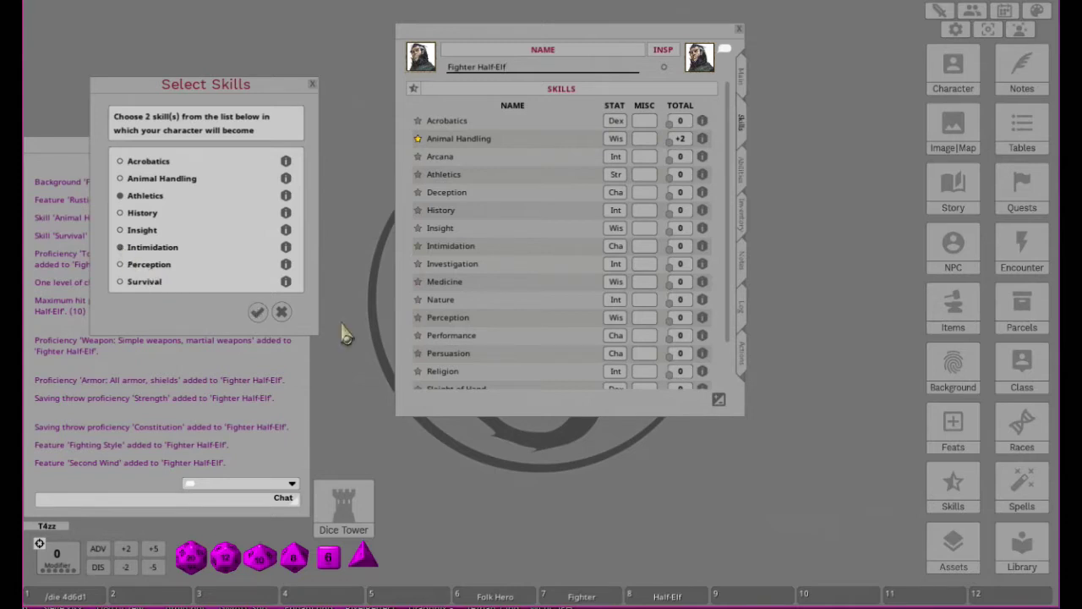
{"action": "left_click", "coordinate": [257, 310]}
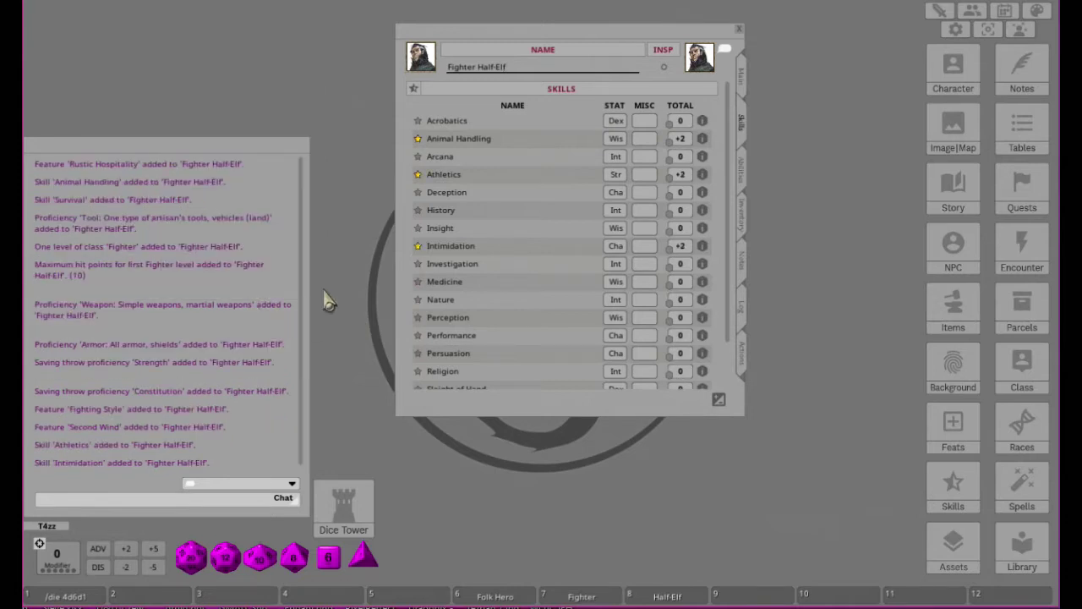
Step: Apply the Half-Elf race from hotkey slot 8 to the main page of the character sheet and close its description
{"action": "left_click", "coordinate": [744, 80]}
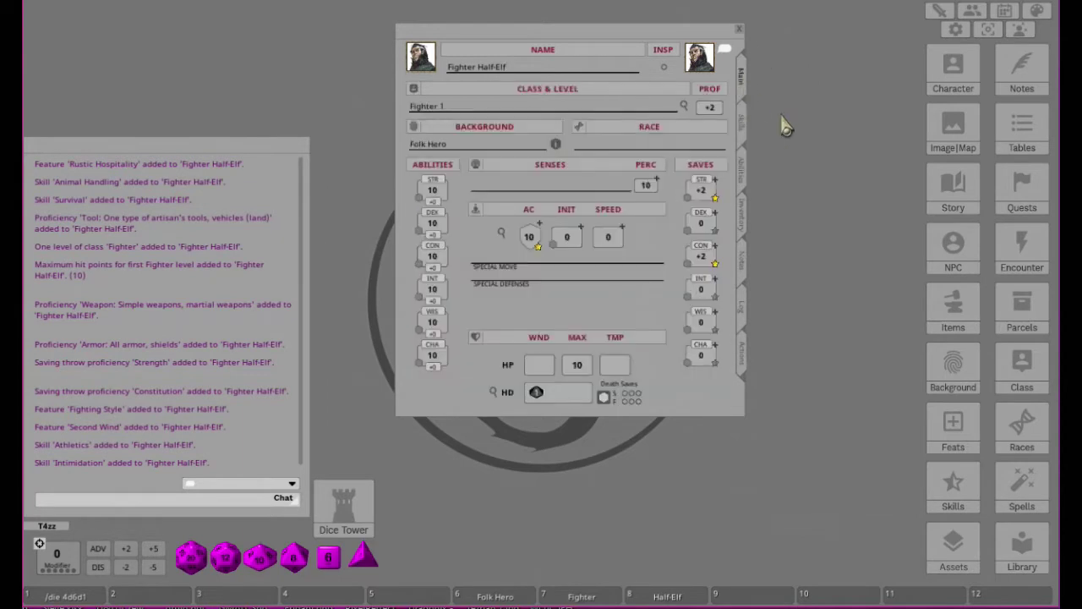
{"action": "left_click", "coordinate": [668, 596]}
{"action": "left_click_drag", "start_coordinate": [533, 210], "coordinate": [938, 150]}
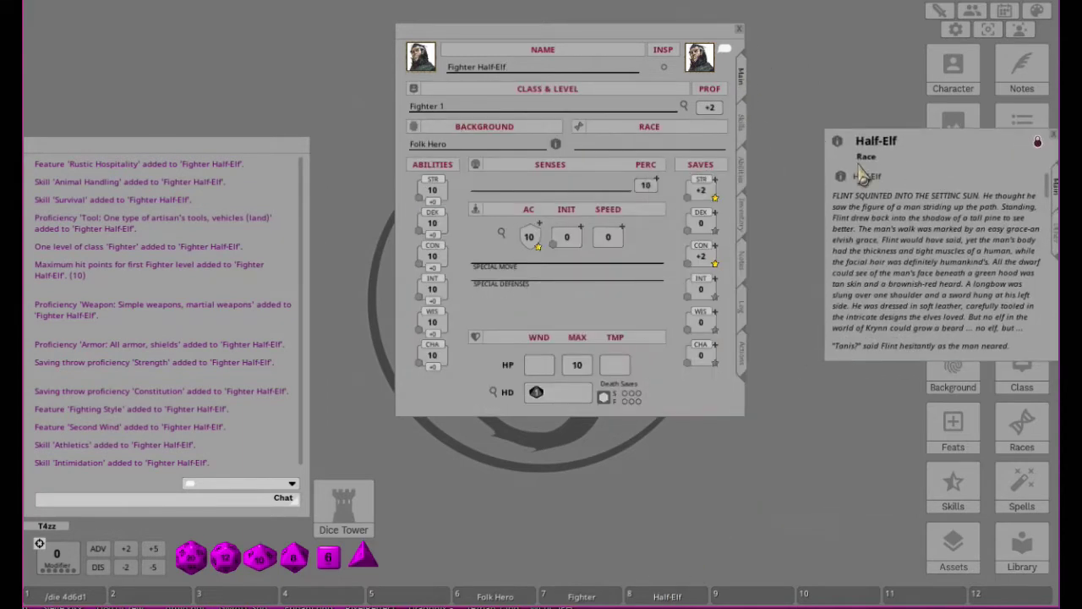
{"action": "left_click_drag", "start_coordinate": [862, 175], "coordinate": [616, 150]}
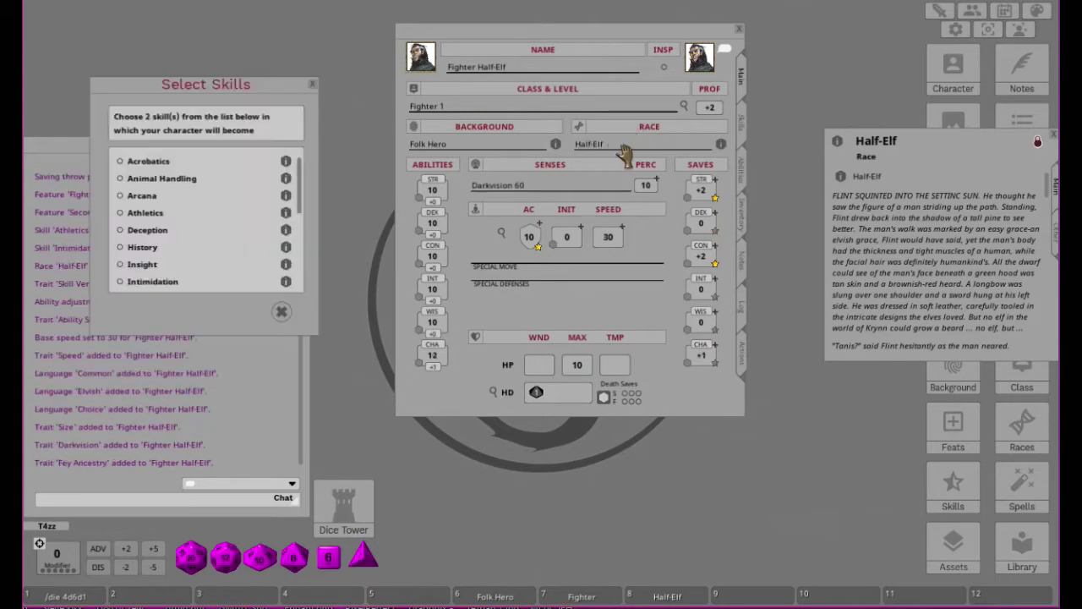
{"action": "left_click", "coordinate": [1053, 135]}
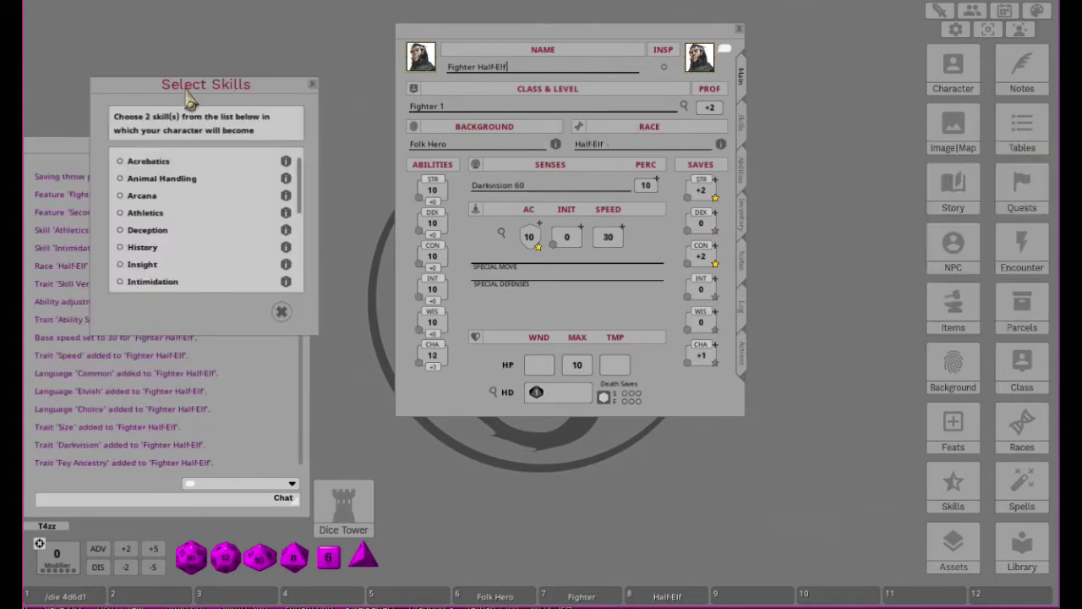
Step: Move the skill selection dialog clear of the sheet and compare its skill options with the character's existing proficiencies
{"action": "left_click_drag", "start_coordinate": [195, 90], "coordinate": [448, 84]}
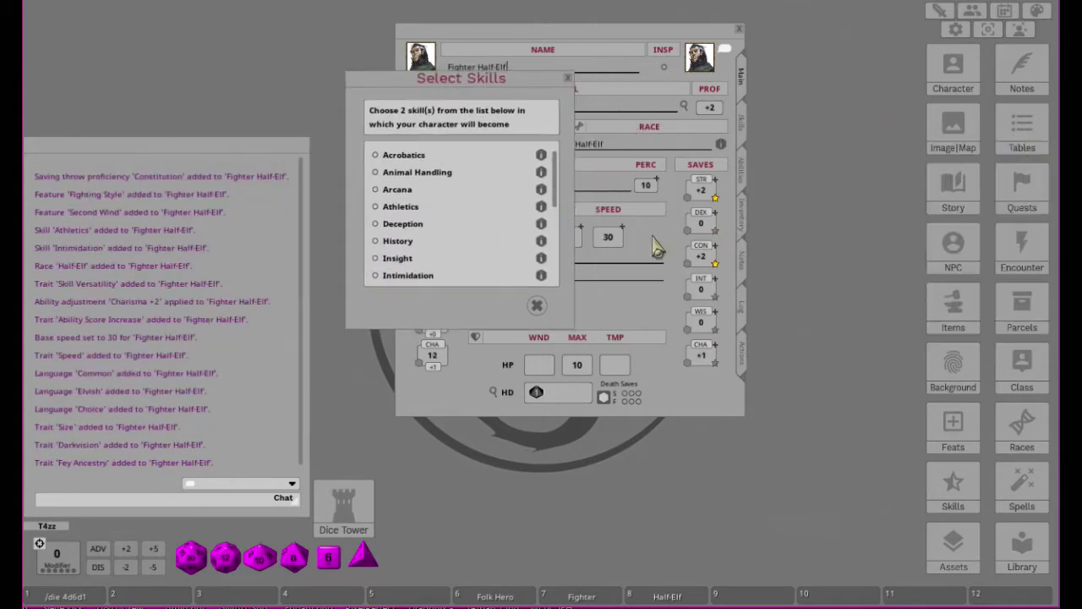
{"action": "left_click_drag", "start_coordinate": [465, 82], "coordinate": [247, 69]}
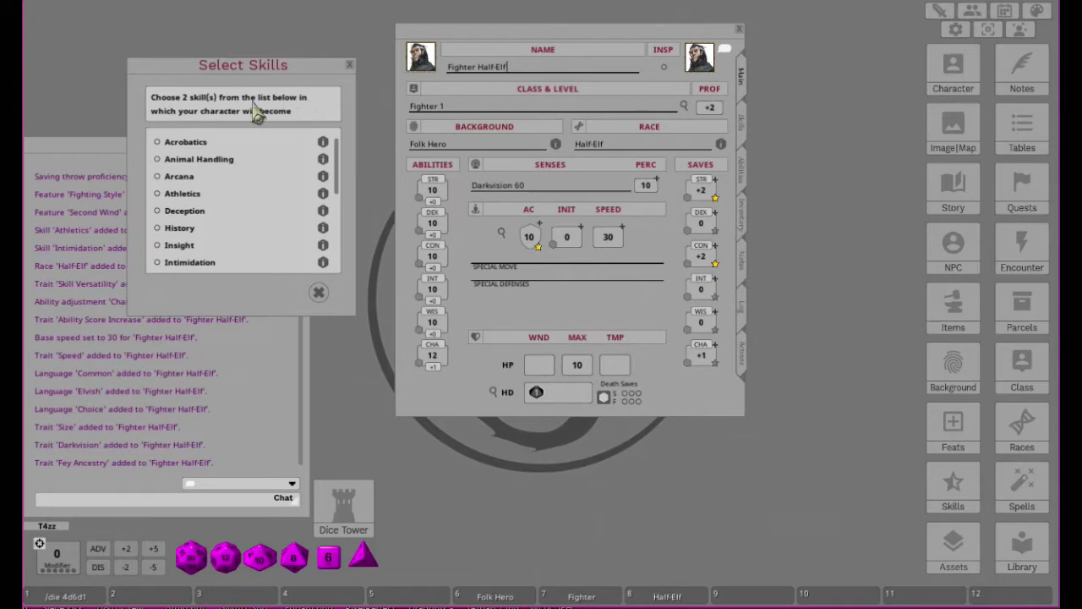
{"action": "scroll", "coordinate": [274, 196], "scroll_direction": "down", "scroll_amount": 2}
{"action": "scroll", "coordinate": [275, 196], "scroll_direction": "down", "scroll_amount": 3}
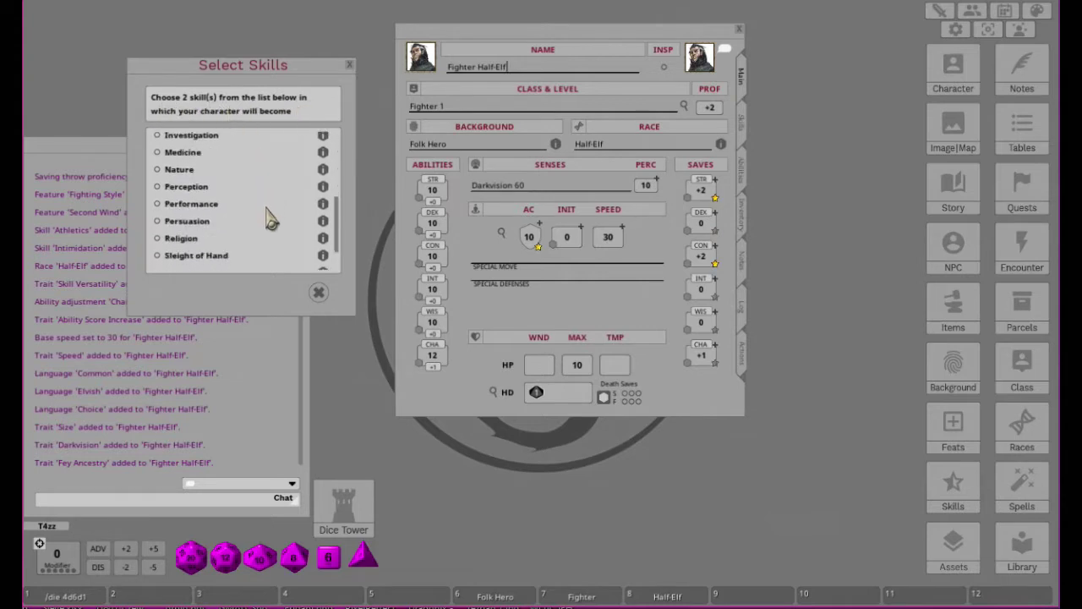
{"action": "scroll", "coordinate": [269, 220], "scroll_direction": "up", "scroll_amount": 5}
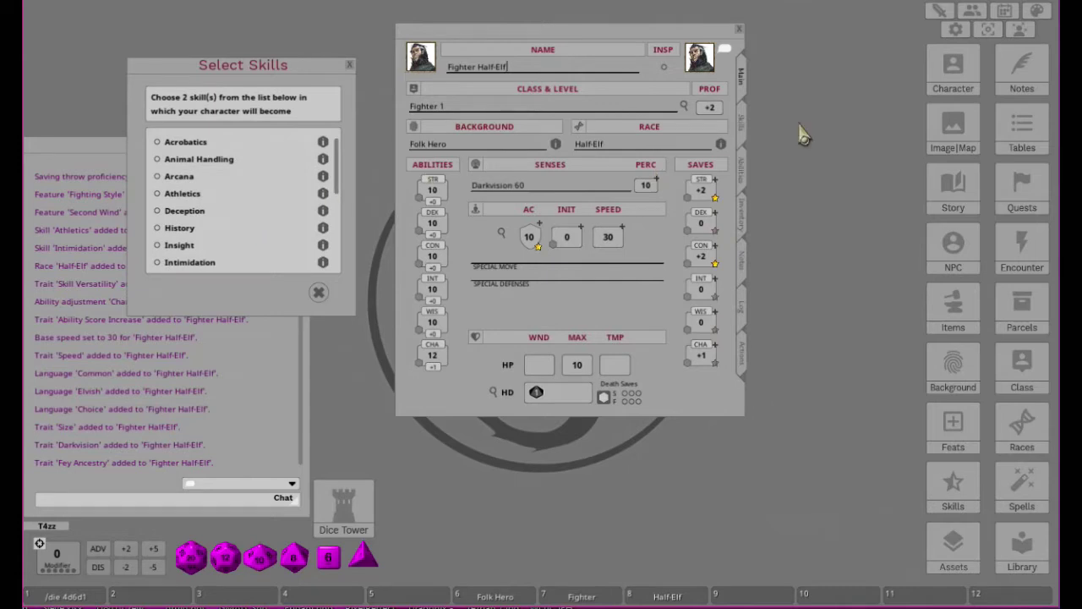
{"action": "left_click", "coordinate": [737, 133]}
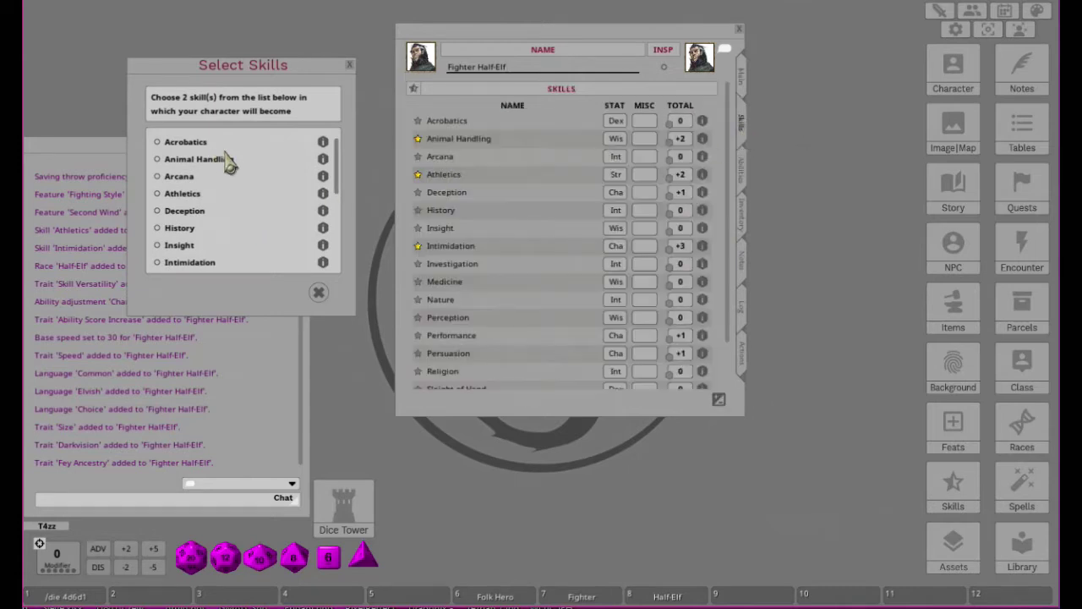
{"action": "scroll", "coordinate": [228, 164], "scroll_direction": "down", "scroll_amount": 1}
{"action": "scroll", "coordinate": [230, 173], "scroll_direction": "down", "scroll_amount": 4}
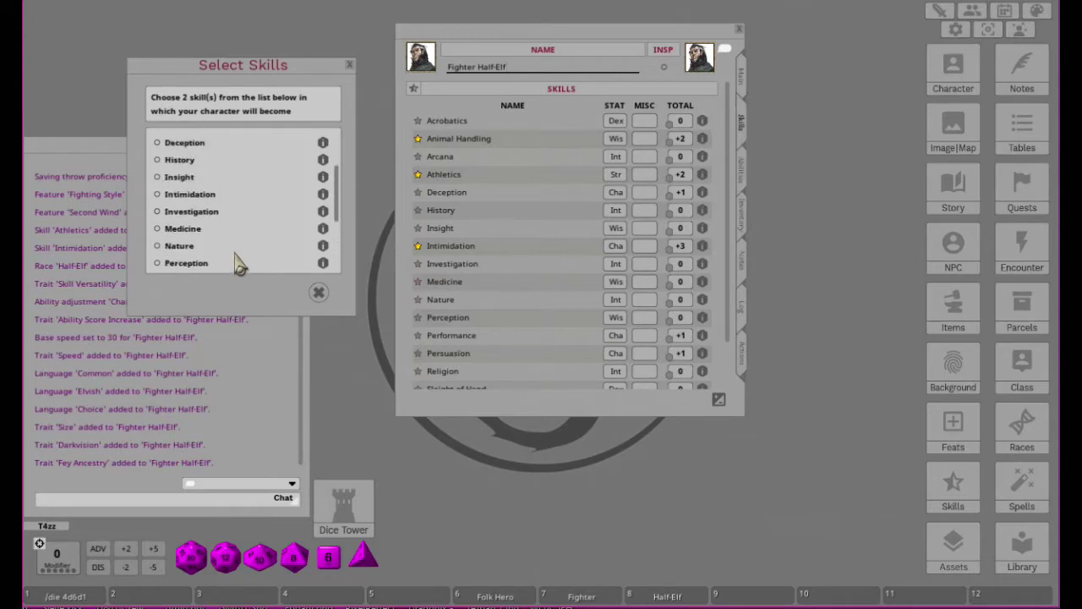
{"action": "scroll", "coordinate": [239, 264], "scroll_direction": "up", "scroll_amount": 3}
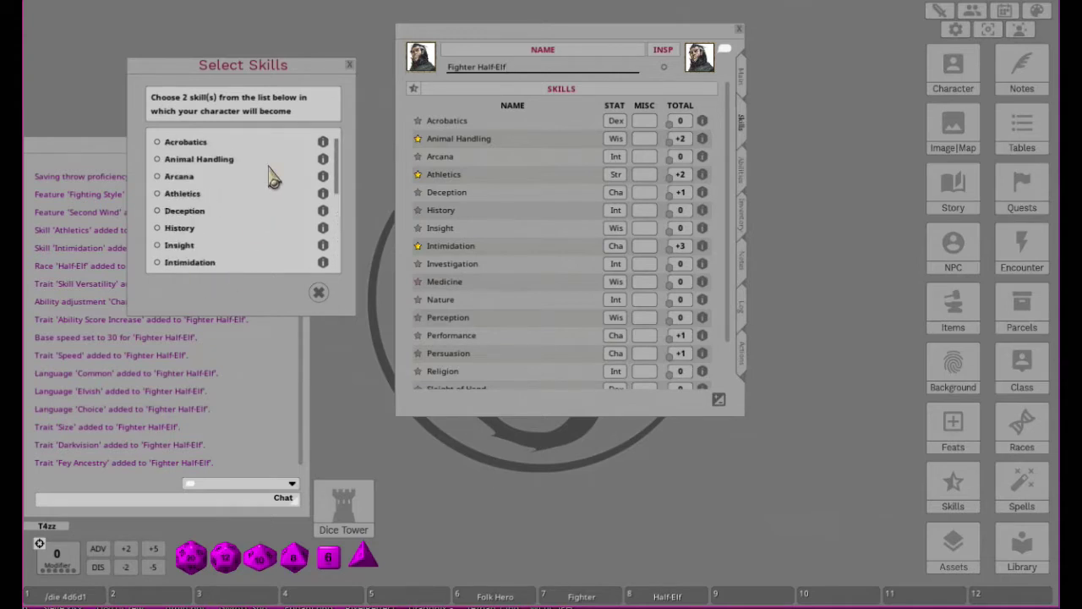
Step: Choose Acrobatics and Perception as the two Half-Elf Skill Versatility skills and confirm the selection
{"action": "left_click", "coordinate": [157, 142]}
{"action": "scroll", "coordinate": [279, 186], "scroll_direction": "down", "scroll_amount": 1}
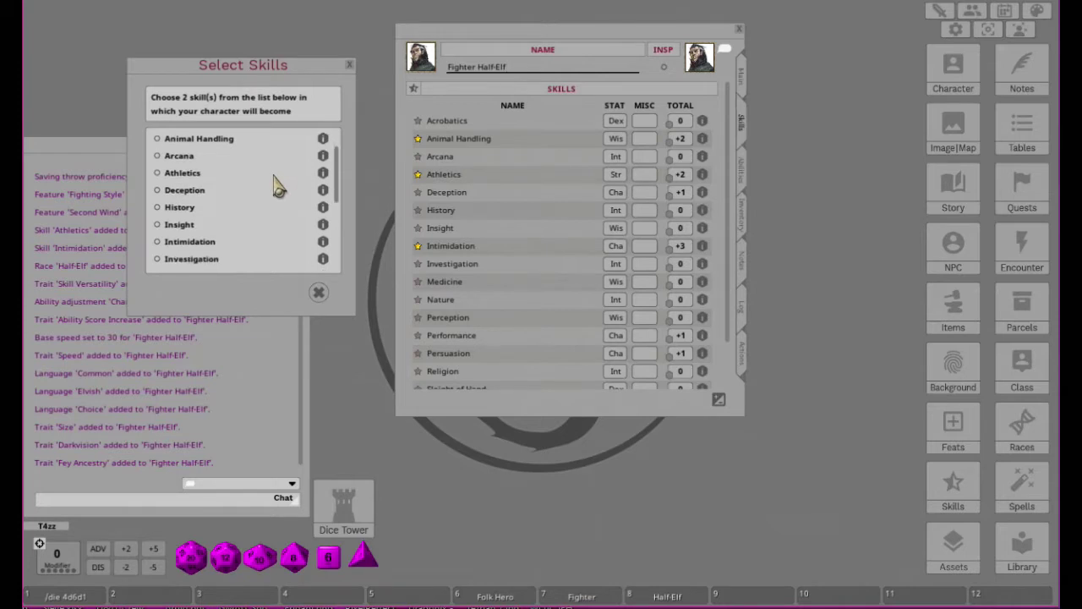
{"action": "scroll", "coordinate": [279, 186], "scroll_direction": "down", "scroll_amount": 1}
{"action": "scroll", "coordinate": [279, 186], "scroll_direction": "down", "scroll_amount": 1}
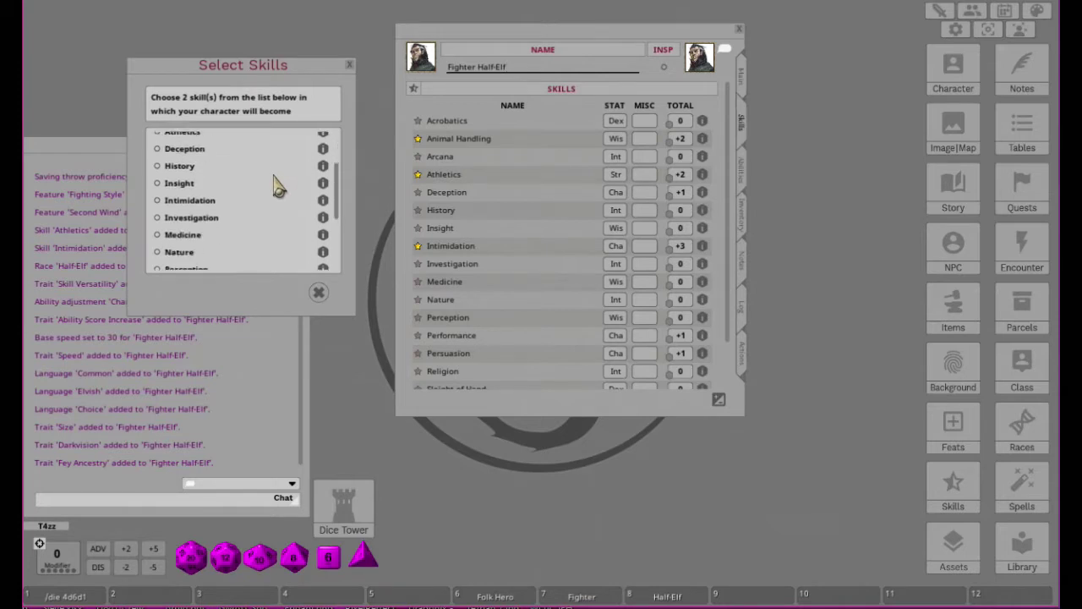
{"action": "scroll", "coordinate": [279, 186], "scroll_direction": "down", "scroll_amount": 2}
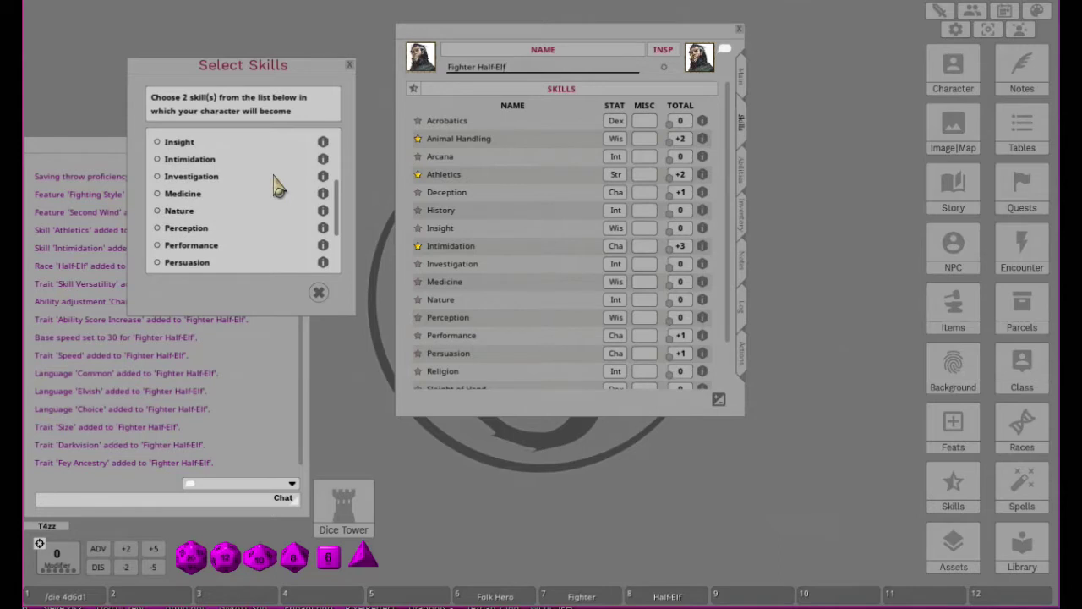
{"action": "scroll", "coordinate": [279, 186], "scroll_direction": "down", "scroll_amount": 2}
{"action": "scroll", "coordinate": [279, 186], "scroll_direction": "down", "scroll_amount": 1}
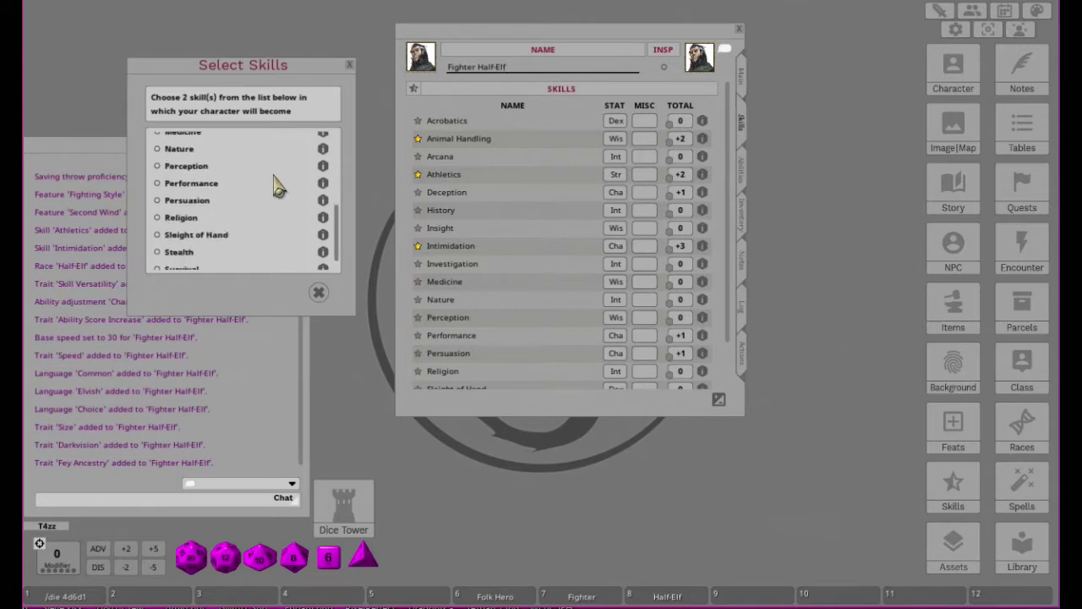
{"action": "scroll", "coordinate": [279, 186], "scroll_direction": "up", "scroll_amount": 1}
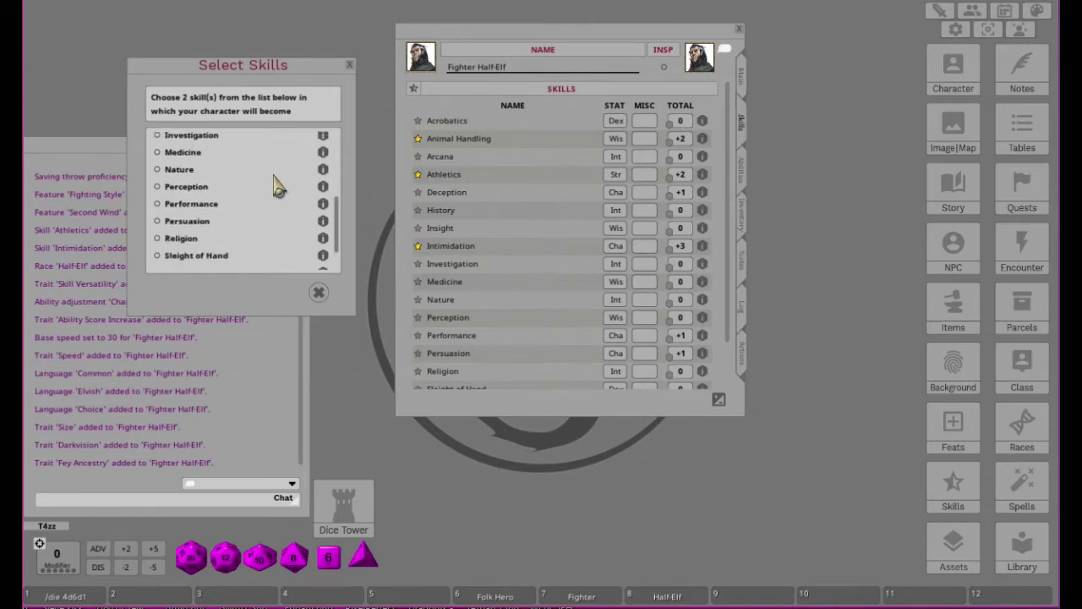
{"action": "scroll", "coordinate": [279, 186], "scroll_direction": "up", "scroll_amount": 2}
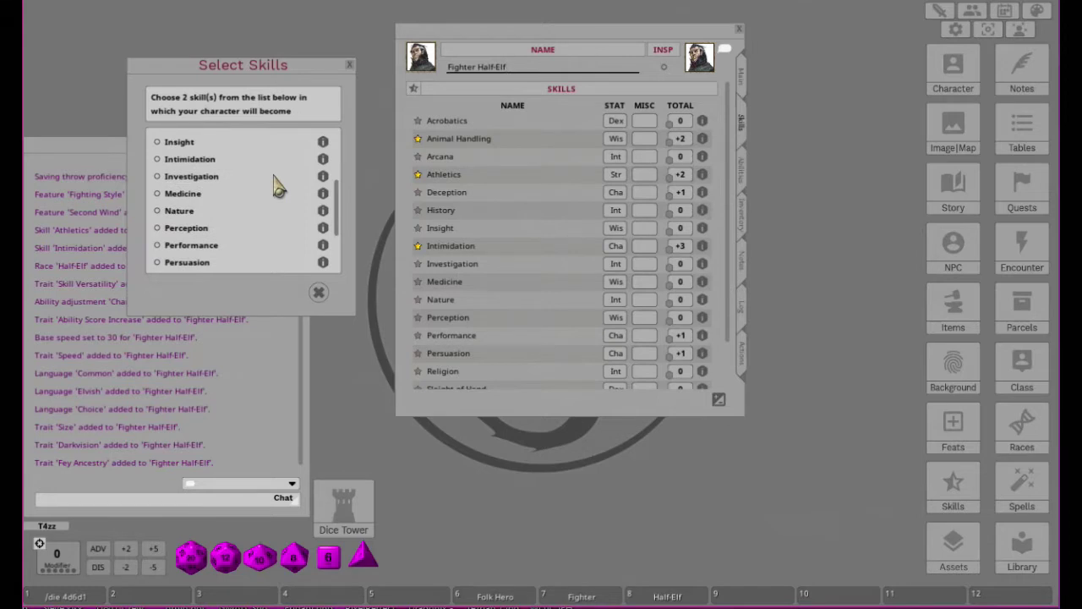
{"action": "scroll", "coordinate": [279, 186], "scroll_direction": "down", "scroll_amount": 1}
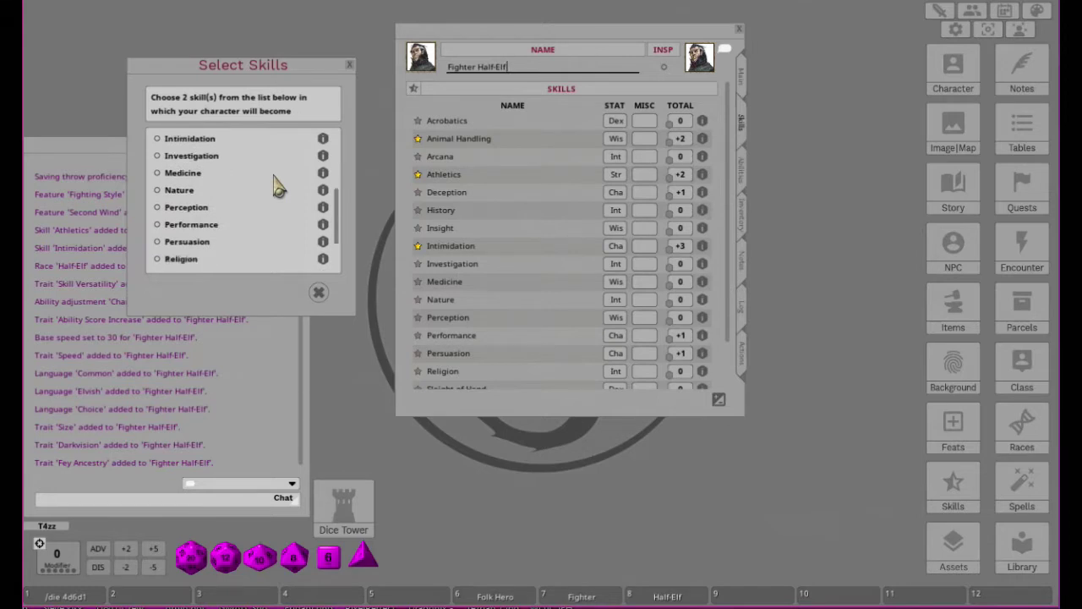
{"action": "left_click", "coordinate": [158, 208]}
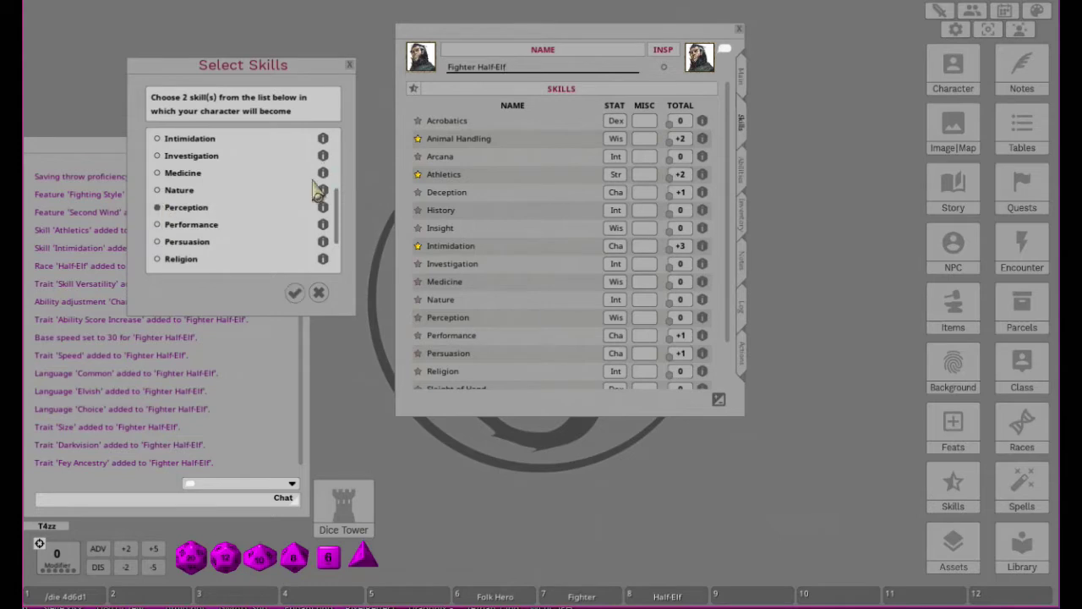
{"action": "left_click", "coordinate": [296, 294]}
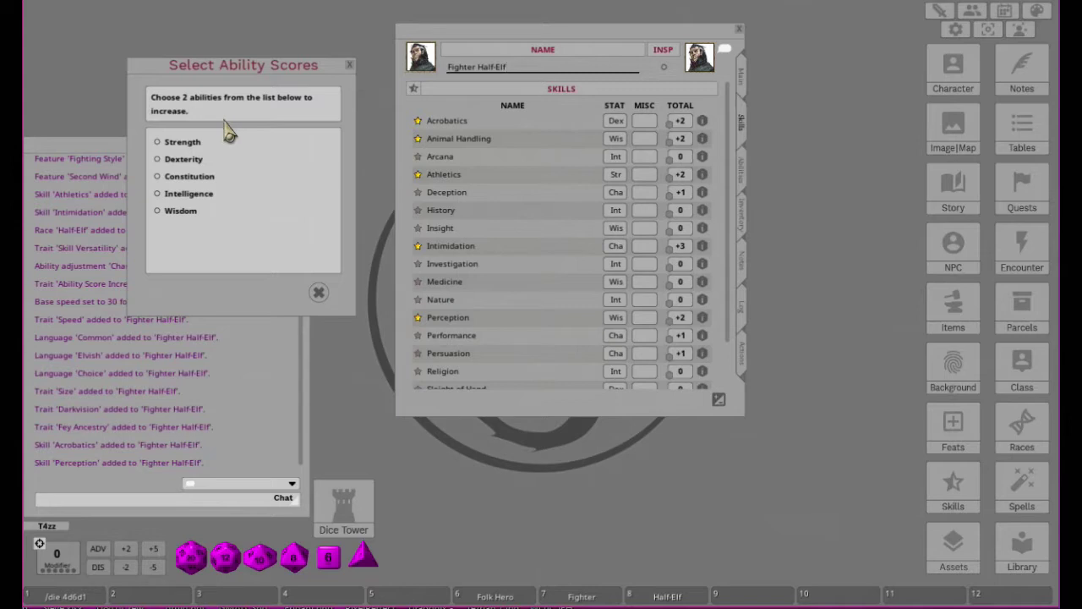
Step: Choose Strength and Constitution as the two abilities to increase for the Half-Elf race and confirm
{"action": "left_click", "coordinate": [157, 143]}
{"action": "left_click", "coordinate": [158, 177]}
{"action": "left_click", "coordinate": [296, 294]}
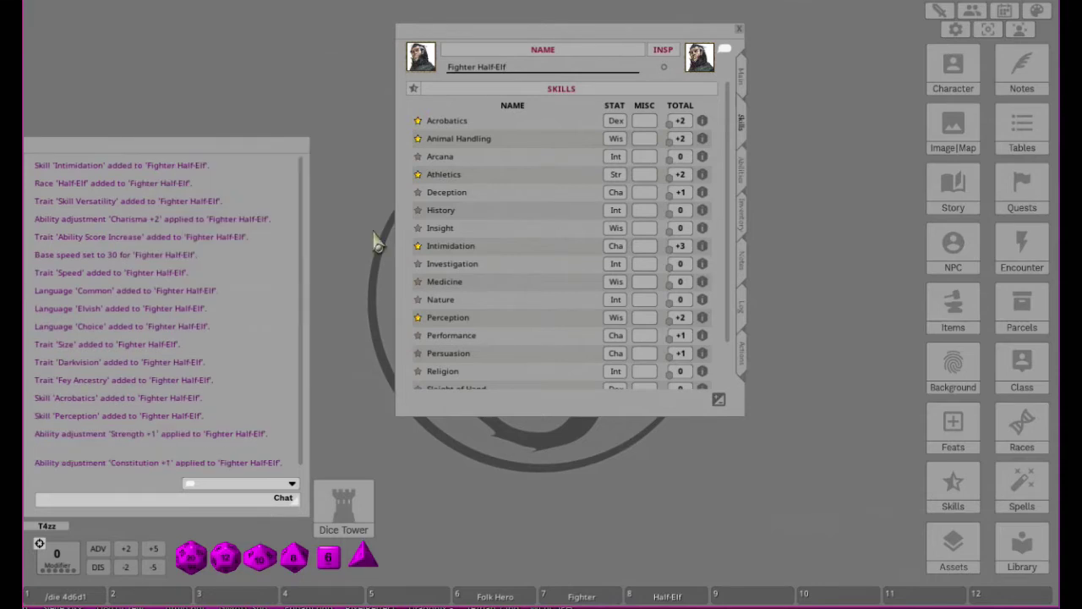
Step: Show the sheet's main page away from the chat, clear the chat, and roll 4d6d1 six times from hotkey slot 1
{"action": "left_click", "coordinate": [741, 78]}
{"action": "left_click_drag", "start_coordinate": [562, 38], "coordinate": [686, 33]}
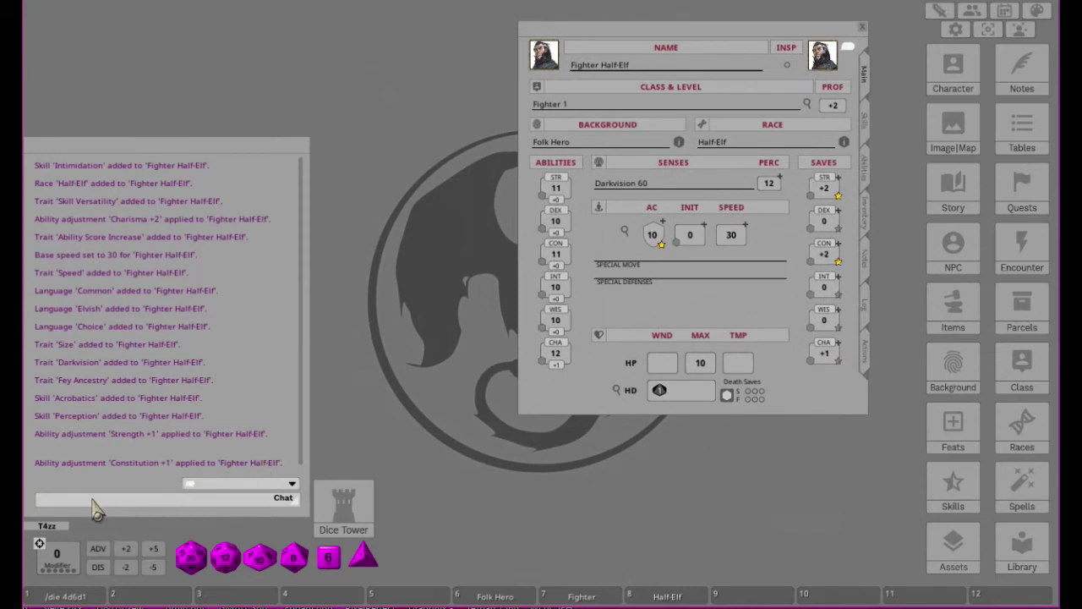
{"action": "type", "text": "r"}
{"action": "key", "text": "Return"}
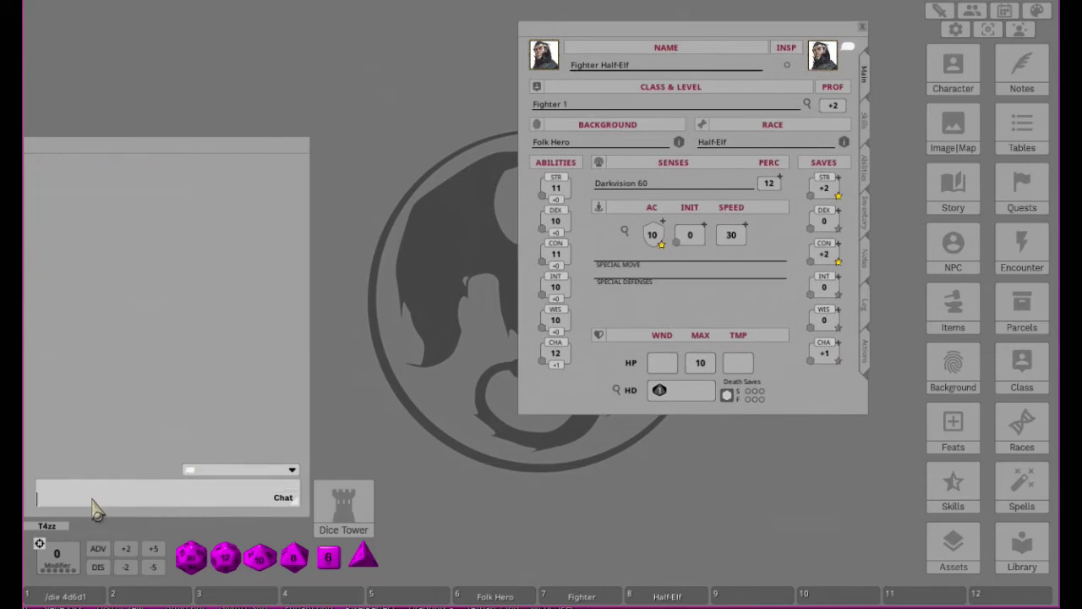
{"action": "left_click", "coordinate": [66, 596]}
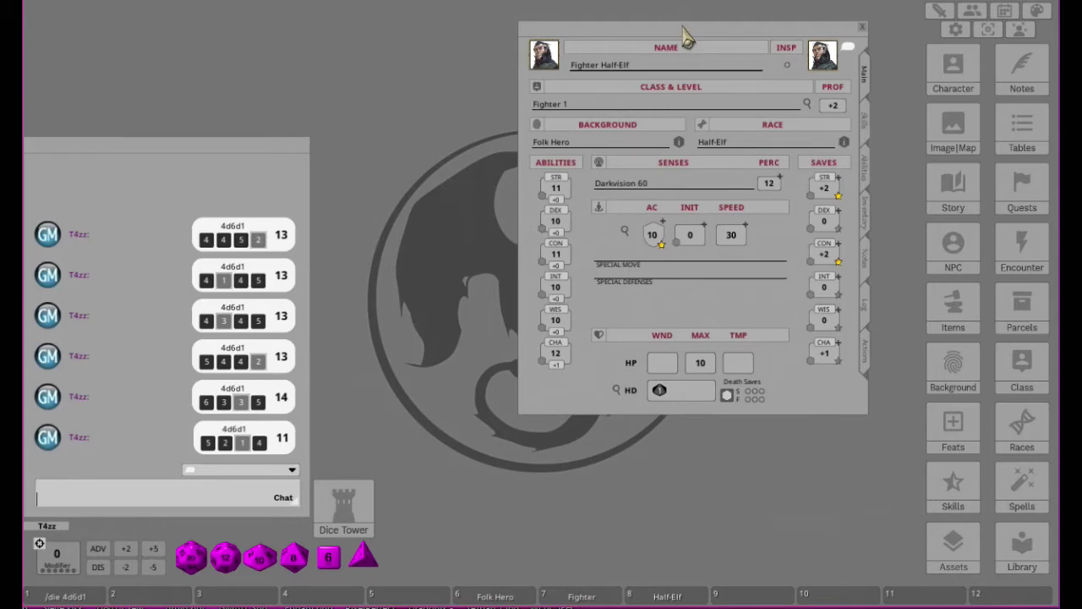
Step: Open the Fighter class description from hotkey slot 7 beside the character sheet and read its Quick Build advice
{"action": "left_click_drag", "start_coordinate": [683, 28], "coordinate": [493, 15]}
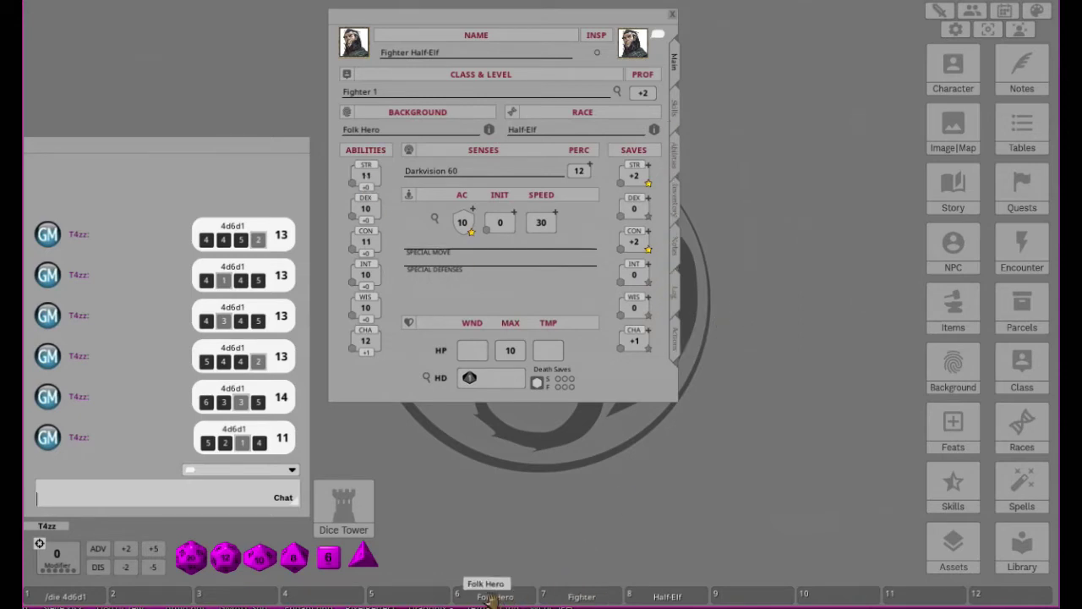
{"action": "left_click", "coordinate": [581, 596]}
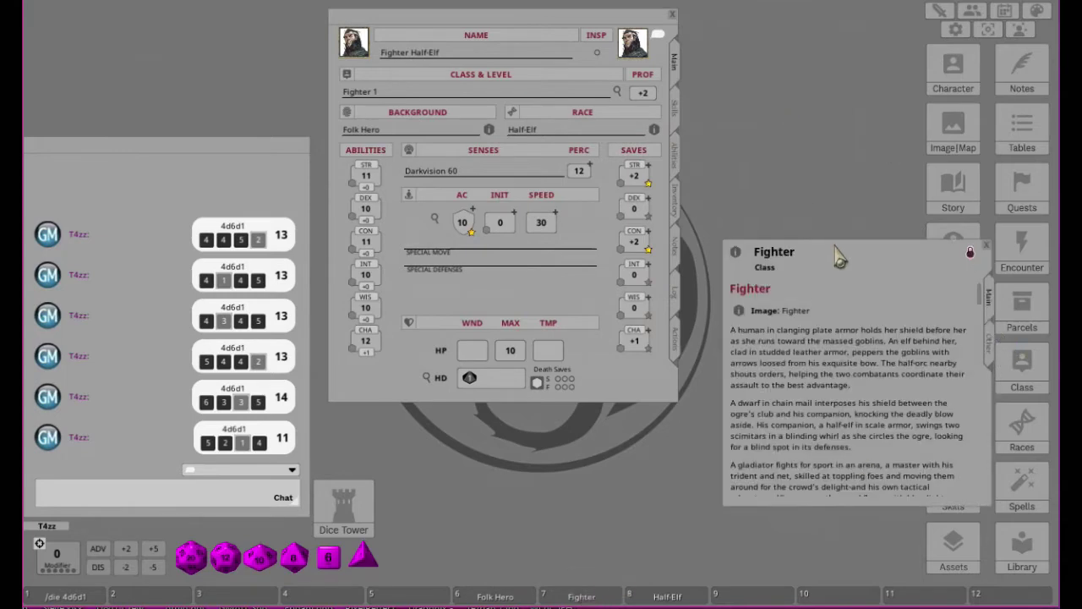
{"action": "left_click_drag", "start_coordinate": [837, 254], "coordinate": [828, 42]}
{"action": "scroll", "coordinate": [888, 186], "scroll_direction": "down", "scroll_amount": 5}
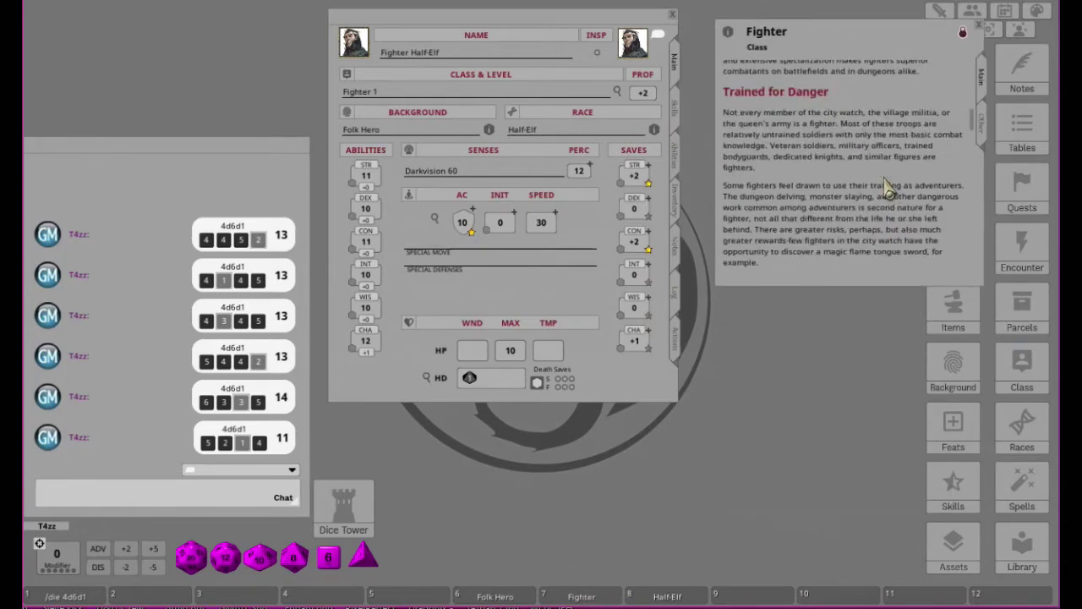
{"action": "scroll", "coordinate": [888, 186], "scroll_direction": "down", "scroll_amount": 6}
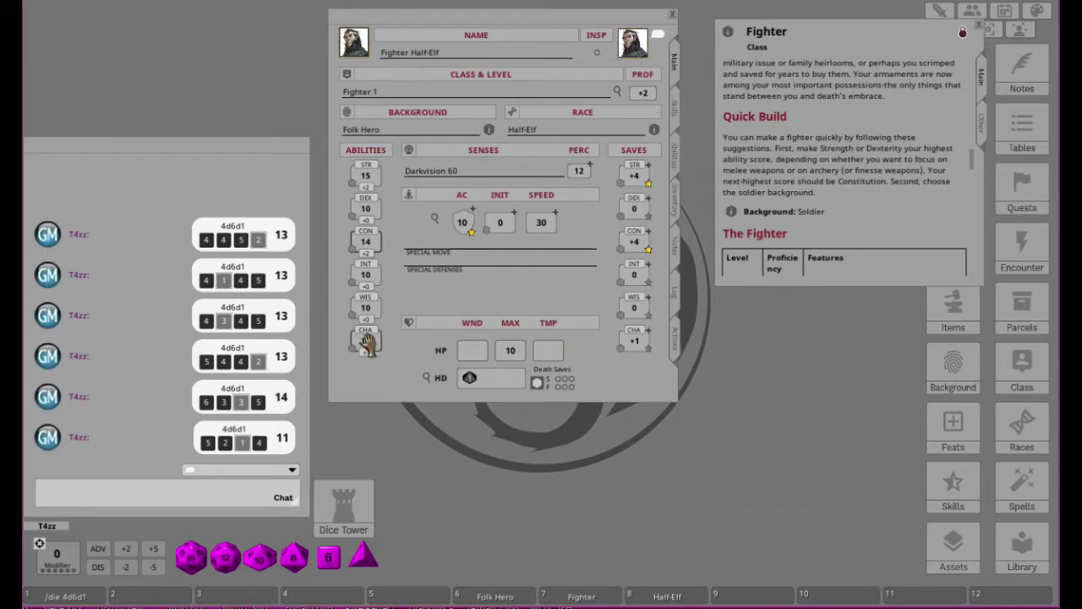
Step: Set the character's Charisma, Wisdom, Intelligence and Dexterity scores to 13 each
{"action": "left_click", "coordinate": [367, 343]}
{"action": "type", "text": "13"}
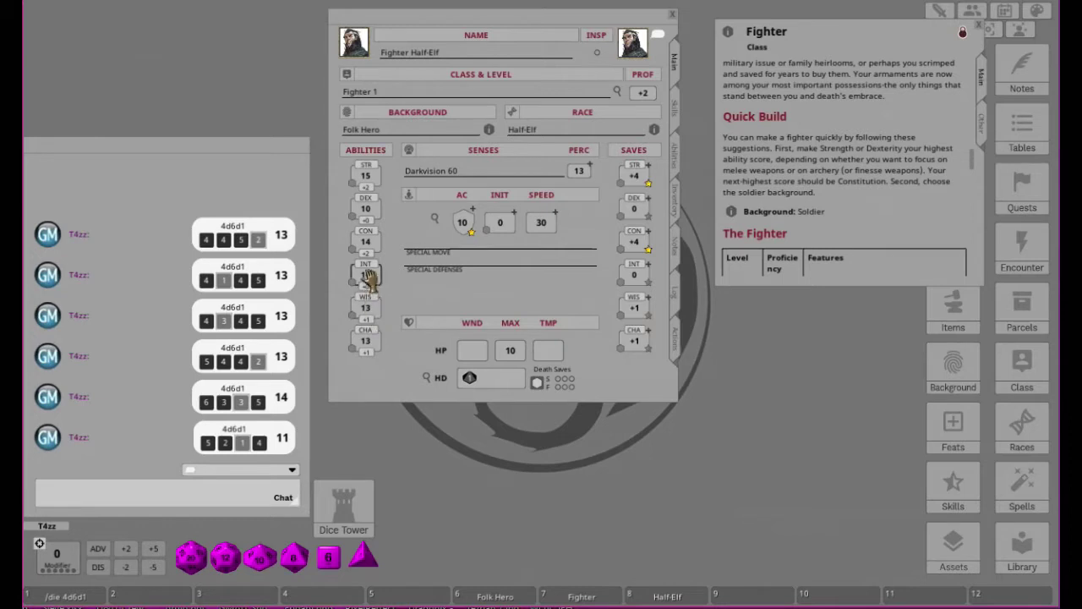
{"action": "left_click", "coordinate": [370, 279]}
{"action": "key", "text": "BackSpace"}
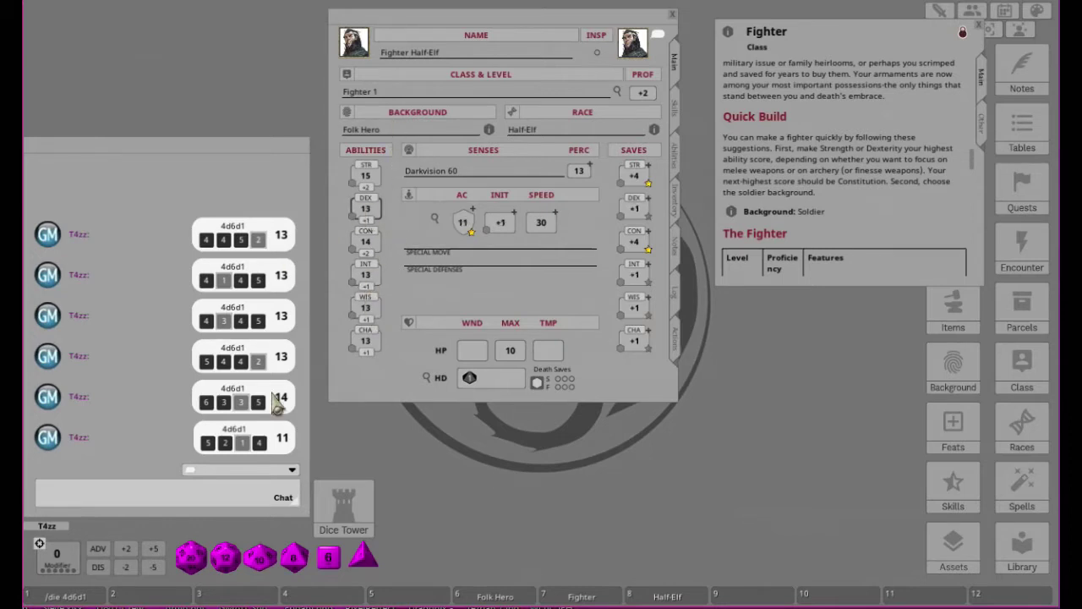
Step: Clear the dice rolls from the chat log with the /clear command
{"action": "left_click", "coordinate": [231, 500]}
{"action": "type", "text": "cls"}
{"action": "key", "text": "Return"}
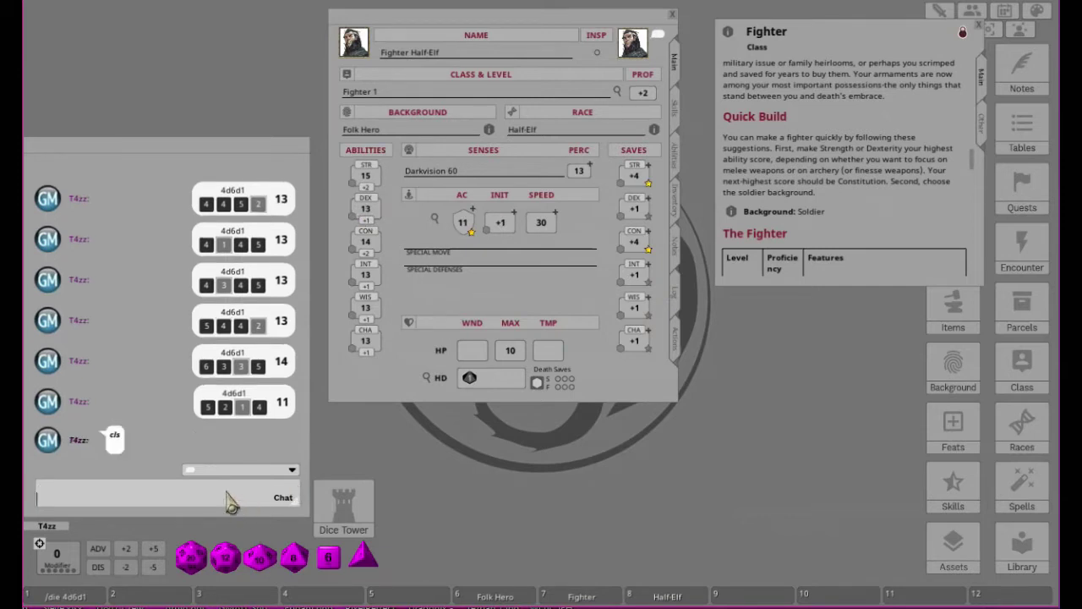
{"action": "type", "text": "/clear"}
{"action": "key", "text": "Return"}
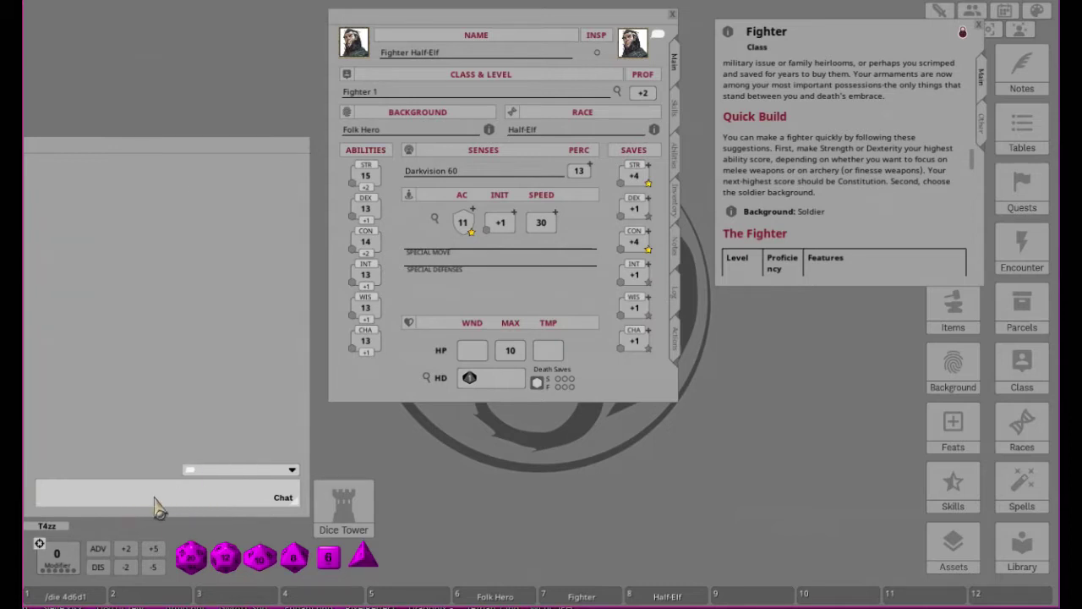
{"action": "left_click", "coordinate": [100, 490]}
Step: Enlarge the Fighter class description and place it beside the character sheet to examine the level and features table
{"action": "left_click_drag", "start_coordinate": [819, 37], "coordinate": [791, 24]}
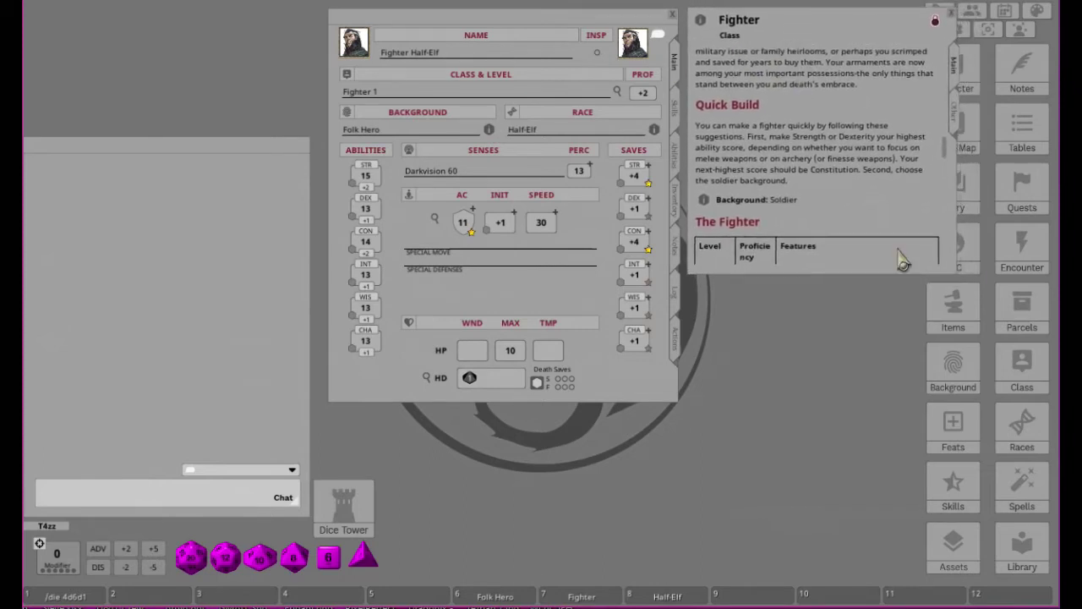
{"action": "left_click_drag", "start_coordinate": [955, 277], "coordinate": [1033, 477]}
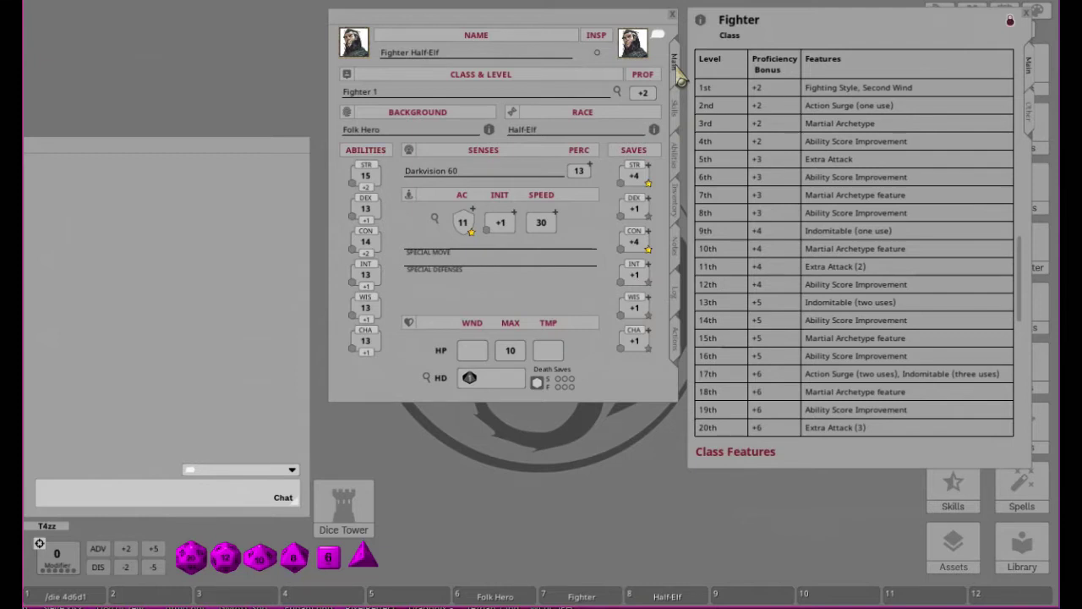
{"action": "left_click_drag", "start_coordinate": [455, 19], "coordinate": [447, 19]}
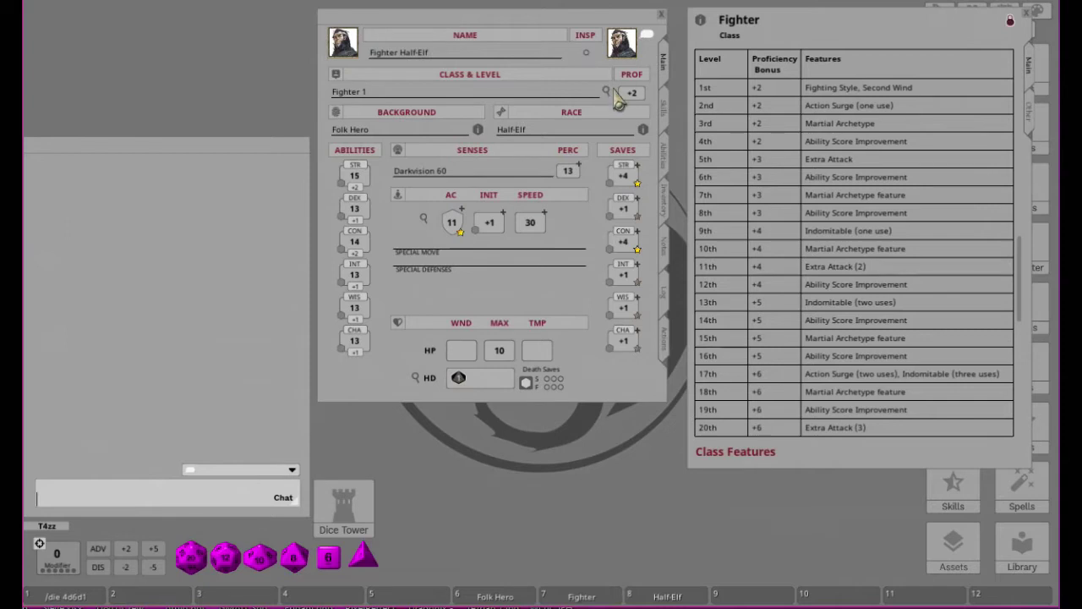
Step: Review the character's skills, show the abilities page, and move the Fighter class description to the other side of the sheet
{"action": "left_click_drag", "start_coordinate": [458, 383], "coordinate": [522, 505]}
{"action": "left_click", "coordinate": [664, 117]}
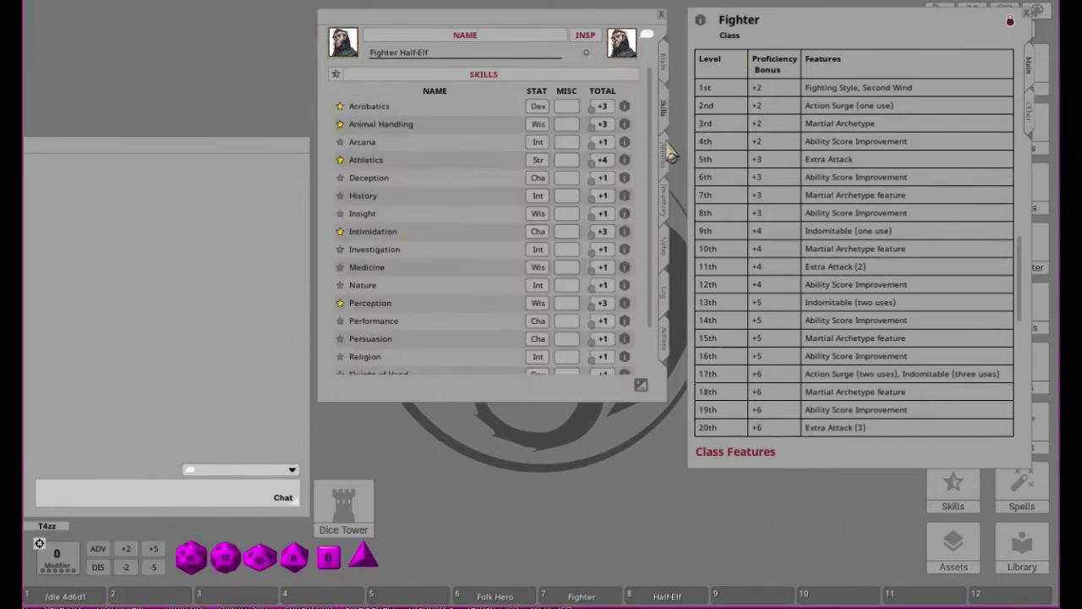
{"action": "left_click", "coordinate": [664, 159]}
{"action": "left_click_drag", "start_coordinate": [519, 27], "coordinate": [483, 32]}
{"action": "left_click_drag", "start_coordinate": [963, 21], "coordinate": [320, 37]}
{"action": "left_click_drag", "start_coordinate": [467, 34], "coordinate": [495, 20]}
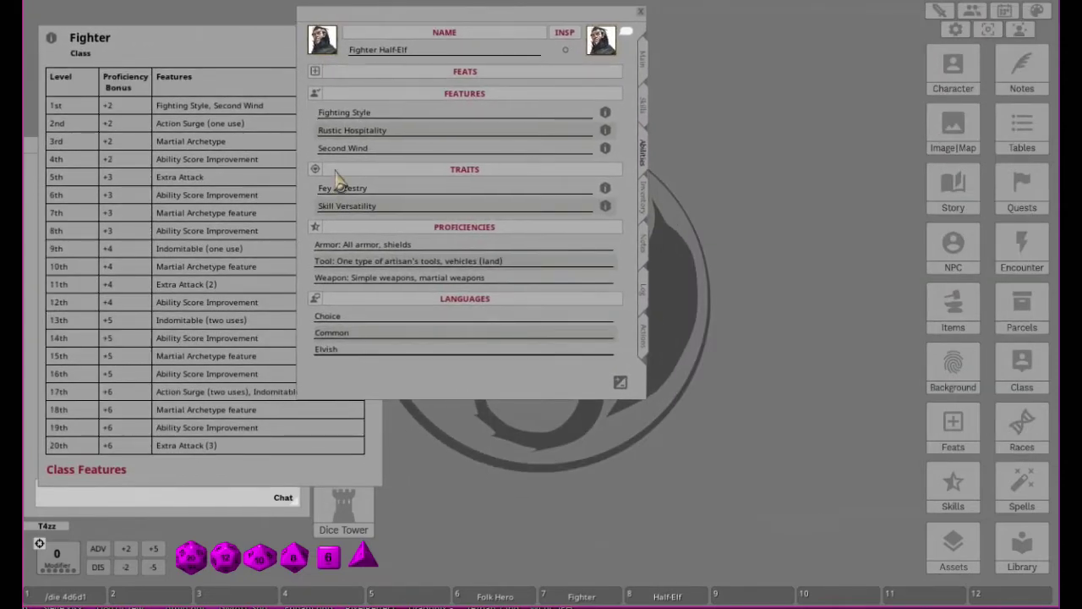
Step: Open the Fighting Style feature description beside the sheet and read the Rustic Hospitality feature description
{"action": "left_click", "coordinate": [605, 112]}
{"action": "left_click_drag", "start_coordinate": [546, 208], "coordinate": [780, 31]}
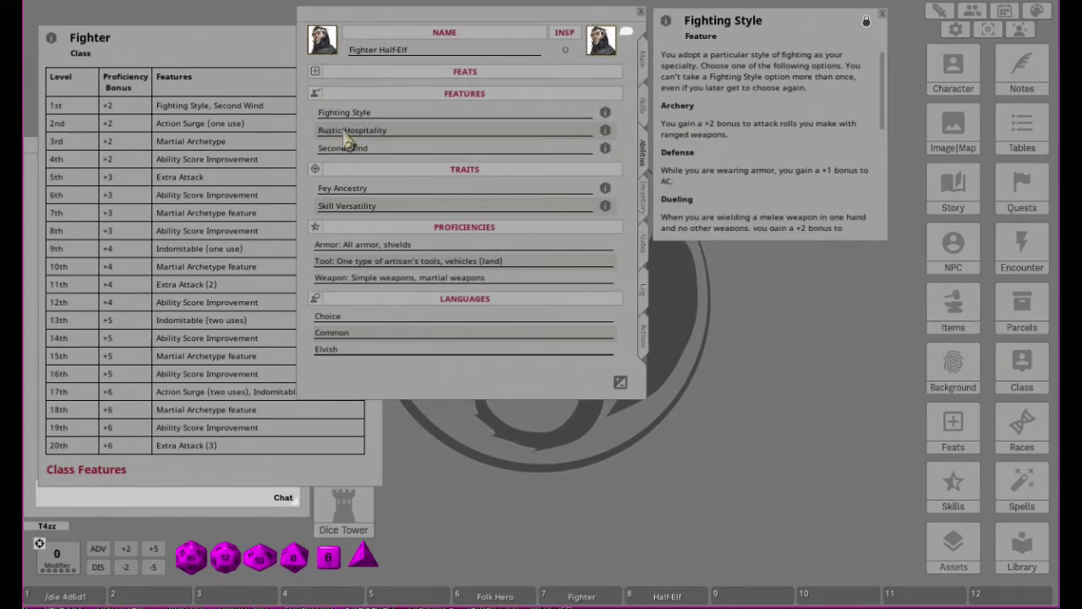
{"action": "left_click", "coordinate": [606, 131]}
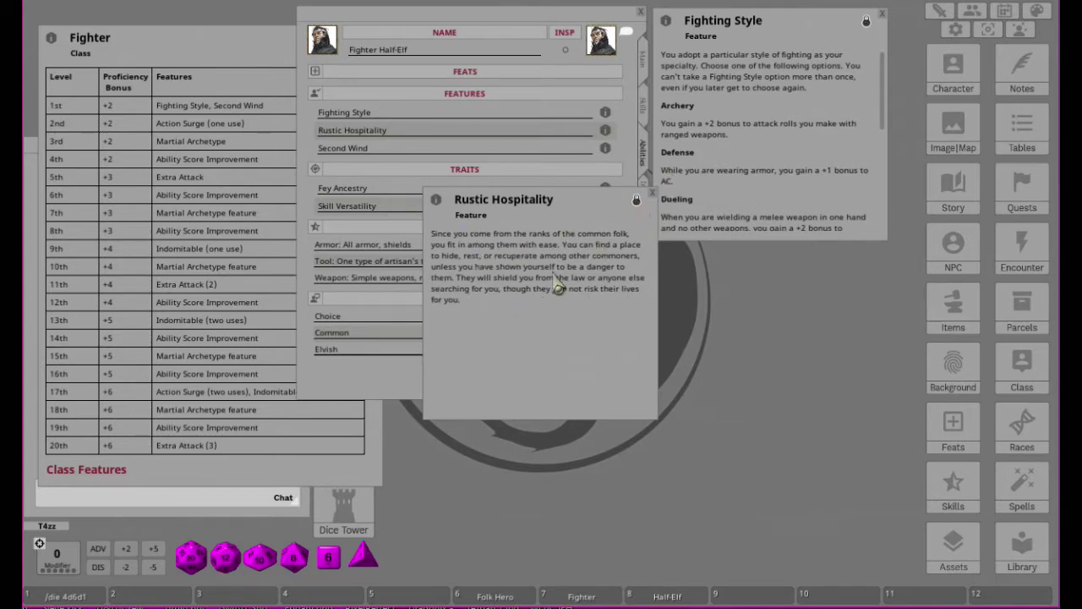
Step: Close the Rustic Hospitality description and open the Second Wind feature description beside the character sheet
{"action": "left_click", "coordinate": [653, 194]}
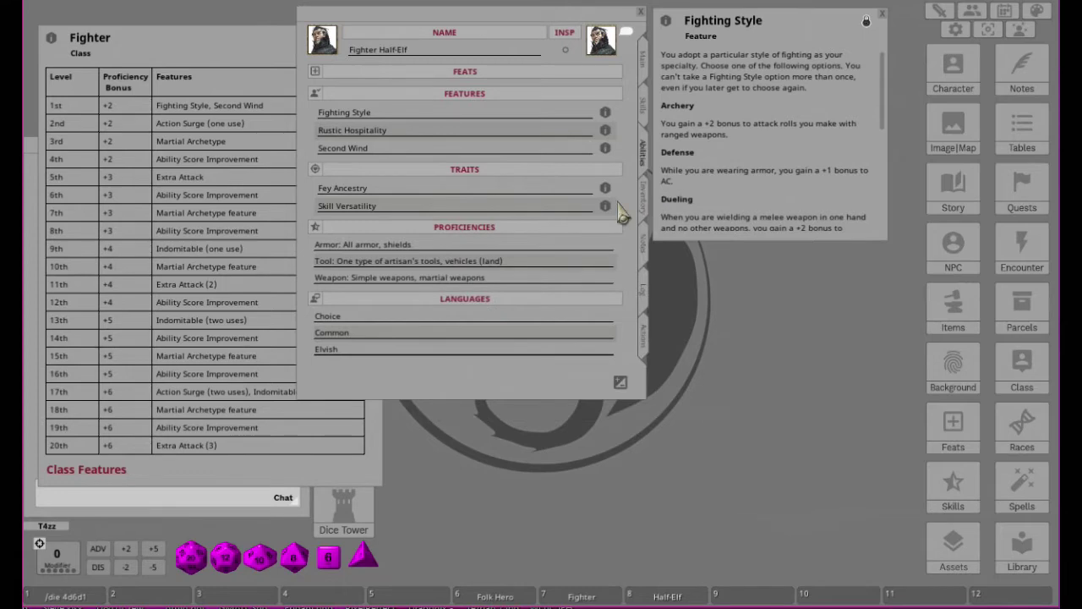
{"action": "left_click", "coordinate": [605, 150]}
{"action": "left_click_drag", "start_coordinate": [554, 203], "coordinate": [823, 72]}
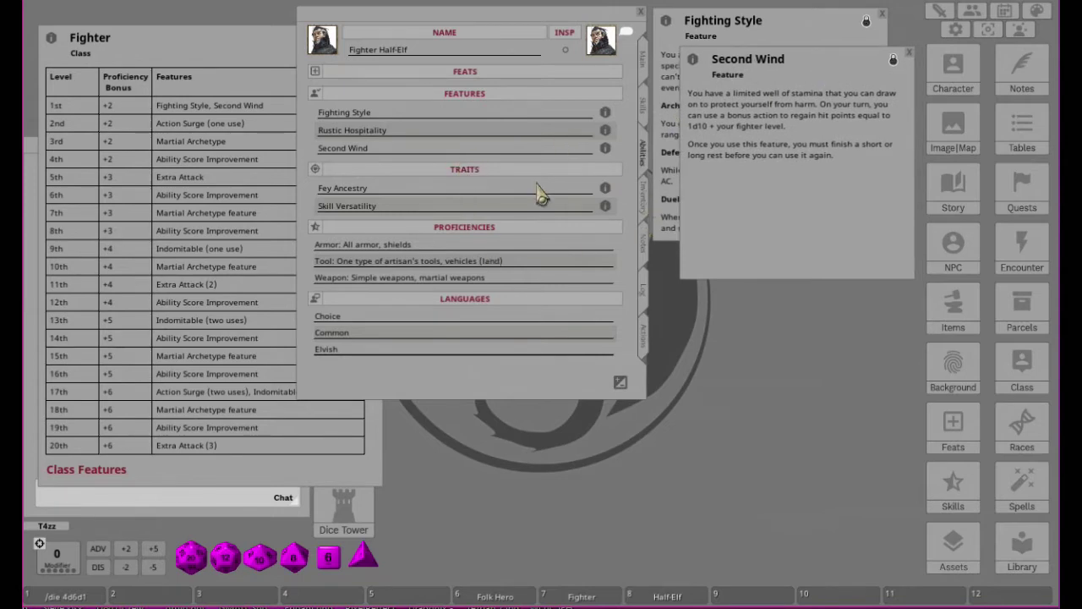
Step: Open the Fey Ancestry trait description beside the sheet, and read the Skill Versatility trait description
{"action": "left_click", "coordinate": [605, 196]}
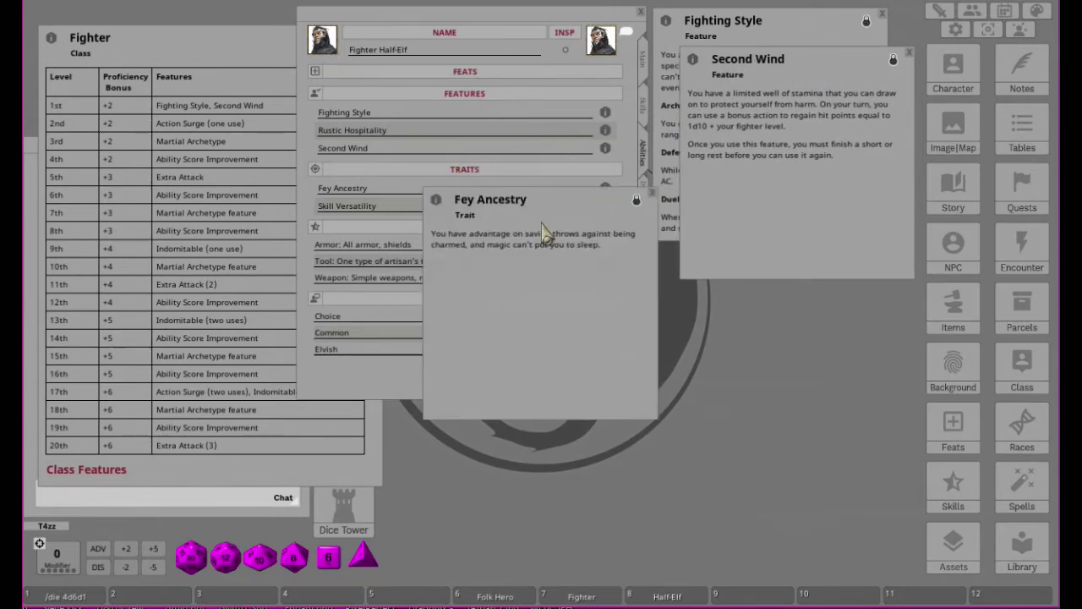
{"action": "left_click_drag", "start_coordinate": [532, 212], "coordinate": [764, 309]}
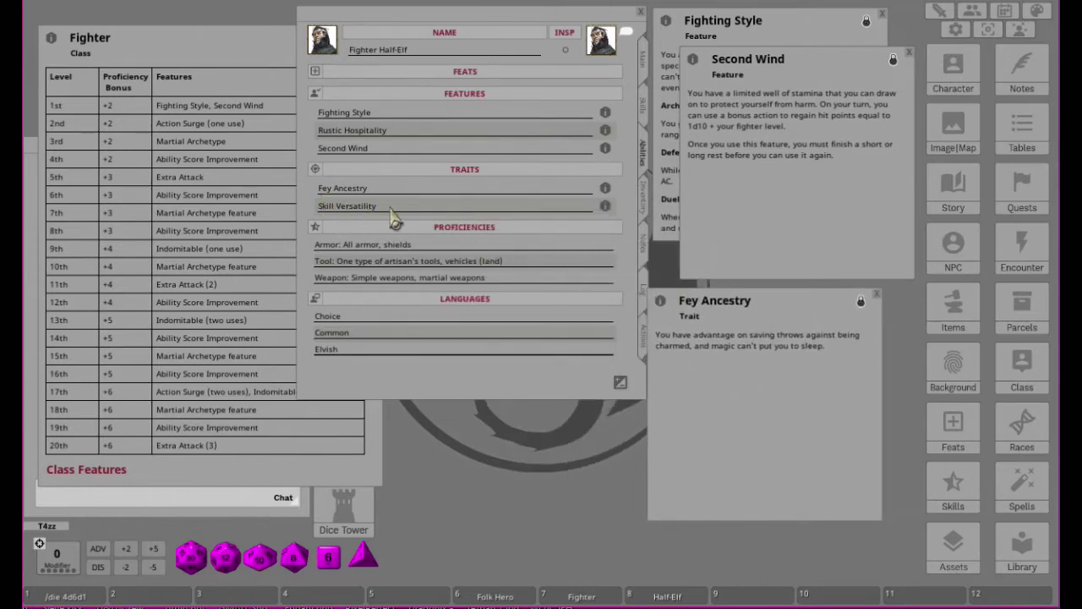
{"action": "left_click", "coordinate": [606, 205]}
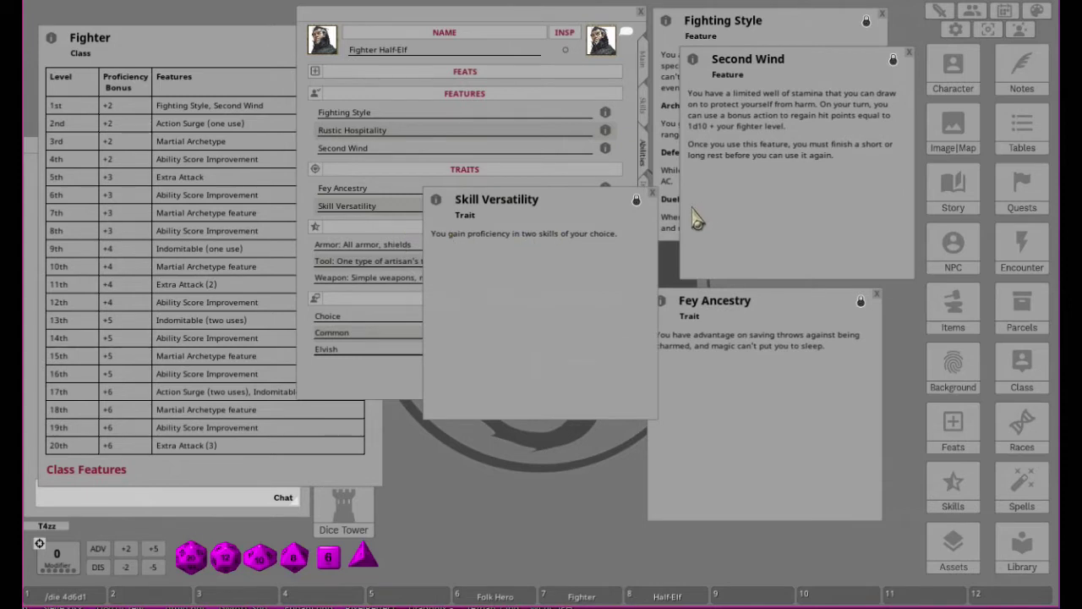
{"action": "left_click", "coordinate": [651, 192]}
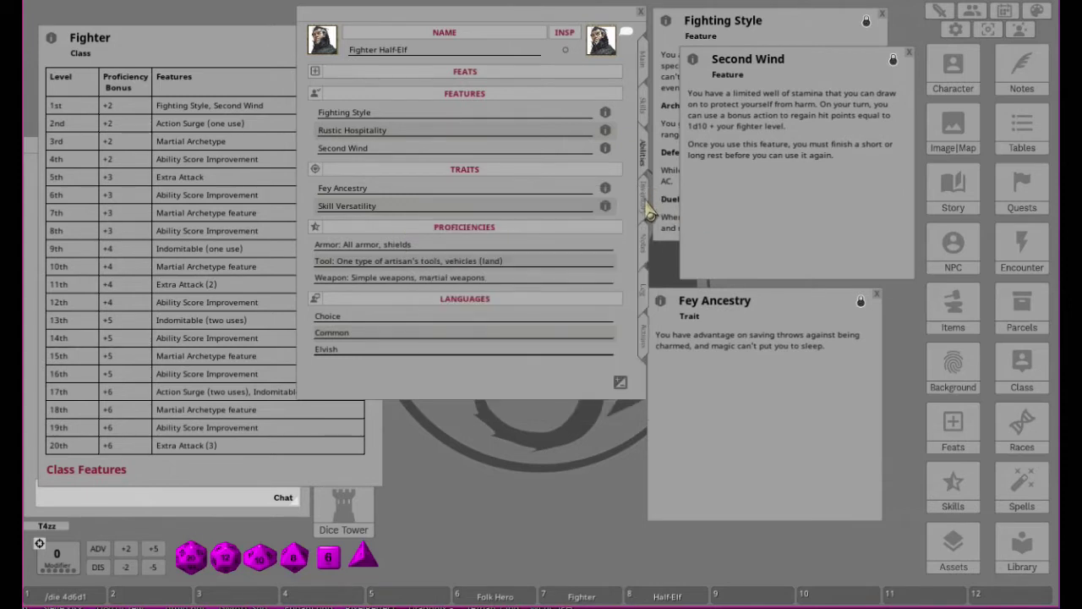
Step: Review the sheet's main and abilities pages, and examine the proficiencies and equipment in the Fighter class description
{"action": "left_click", "coordinate": [646, 78]}
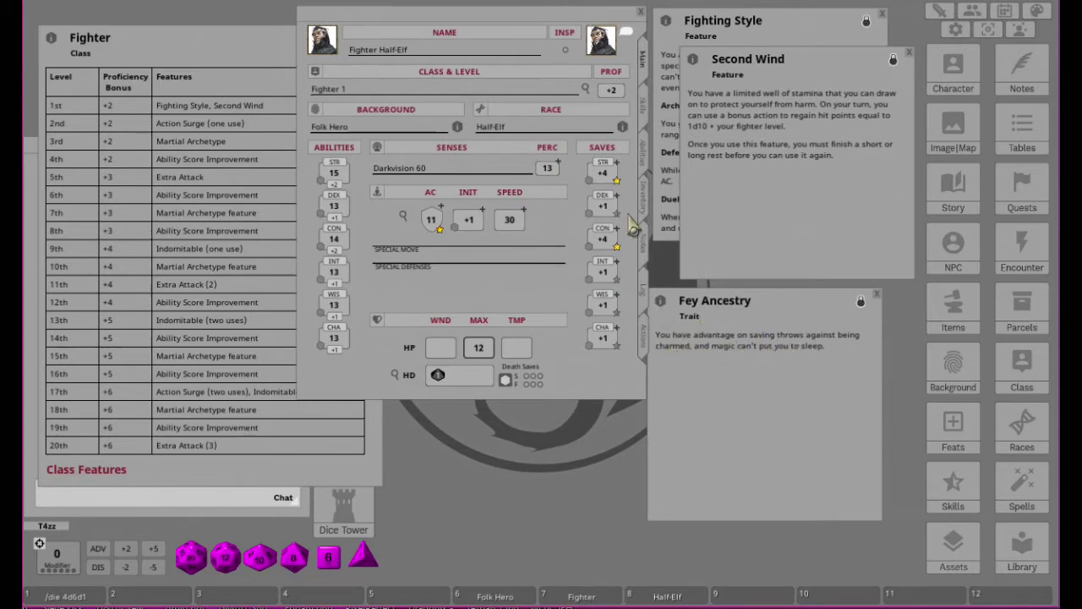
{"action": "left_click", "coordinate": [647, 149]}
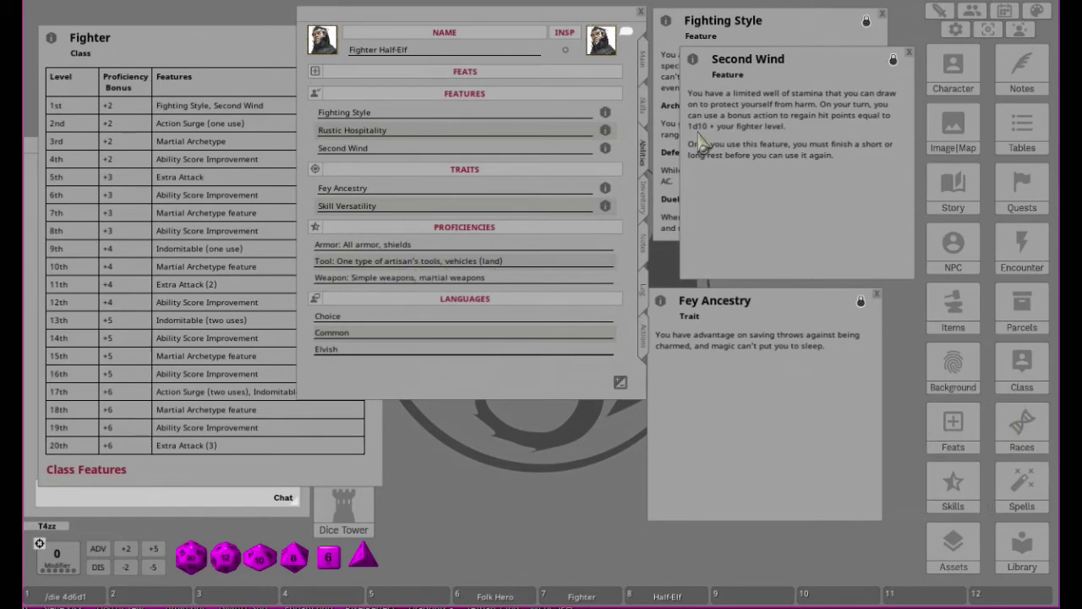
{"action": "scroll", "coordinate": [148, 296], "scroll_direction": "down", "scroll_amount": 5}
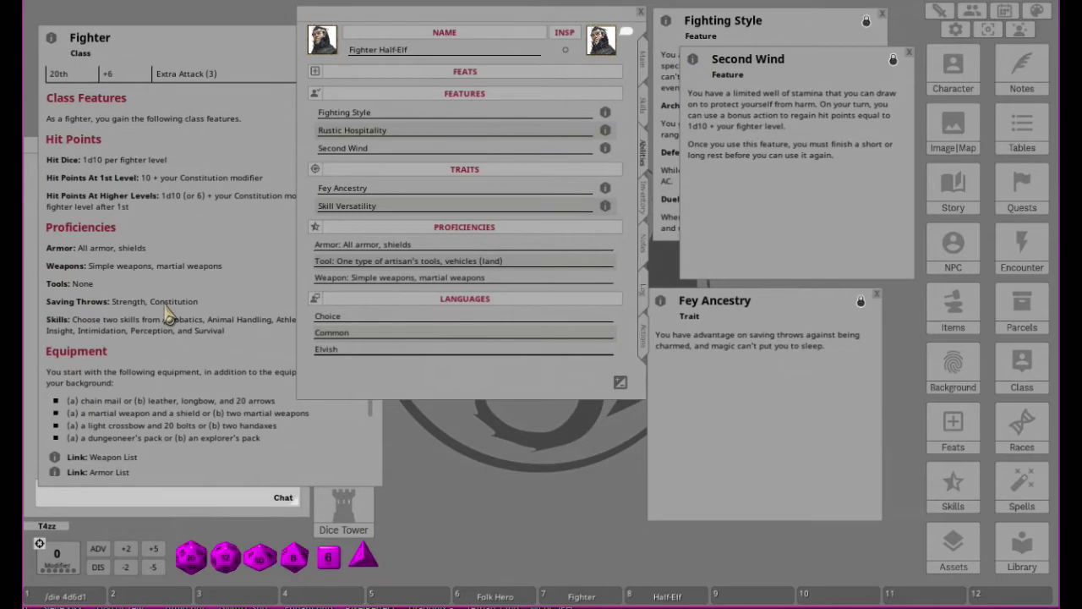
{"action": "scroll", "coordinate": [166, 315], "scroll_direction": "up", "scroll_amount": 1}
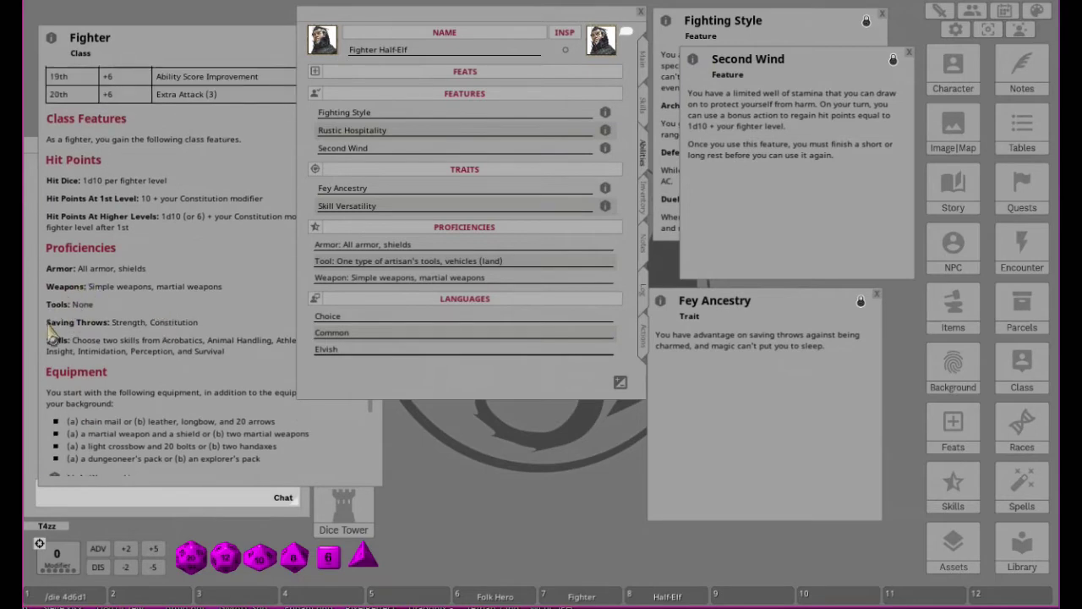
{"action": "scroll", "coordinate": [136, 380], "scroll_direction": "down", "scroll_amount": 2}
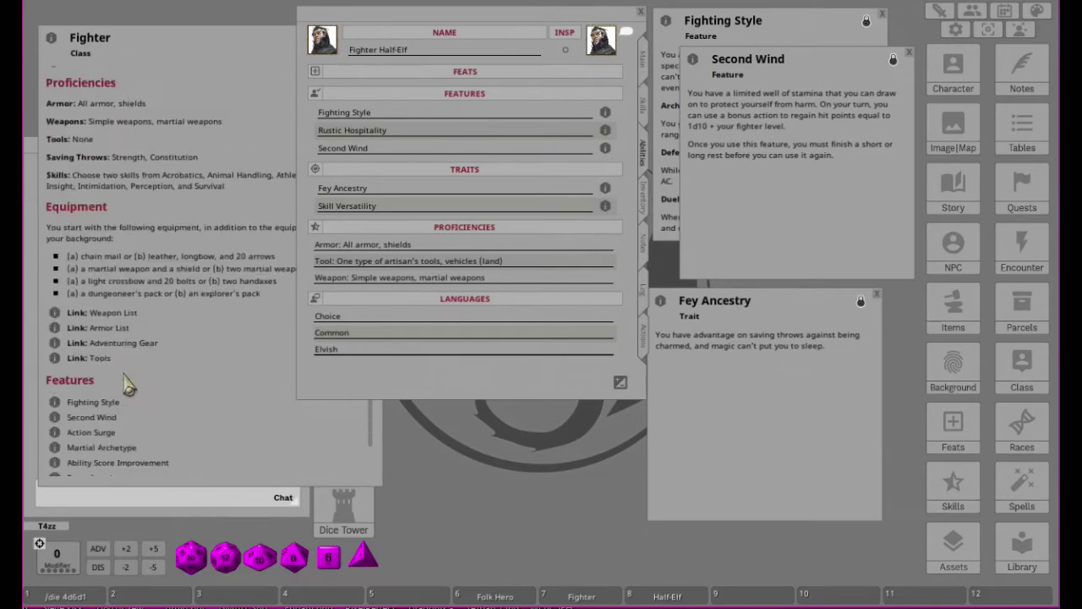
Step: Open the Tools Table linked in the Fighter class description, place it beside the character sheet and examine the artisan's tools
{"action": "left_click", "coordinate": [54, 358]}
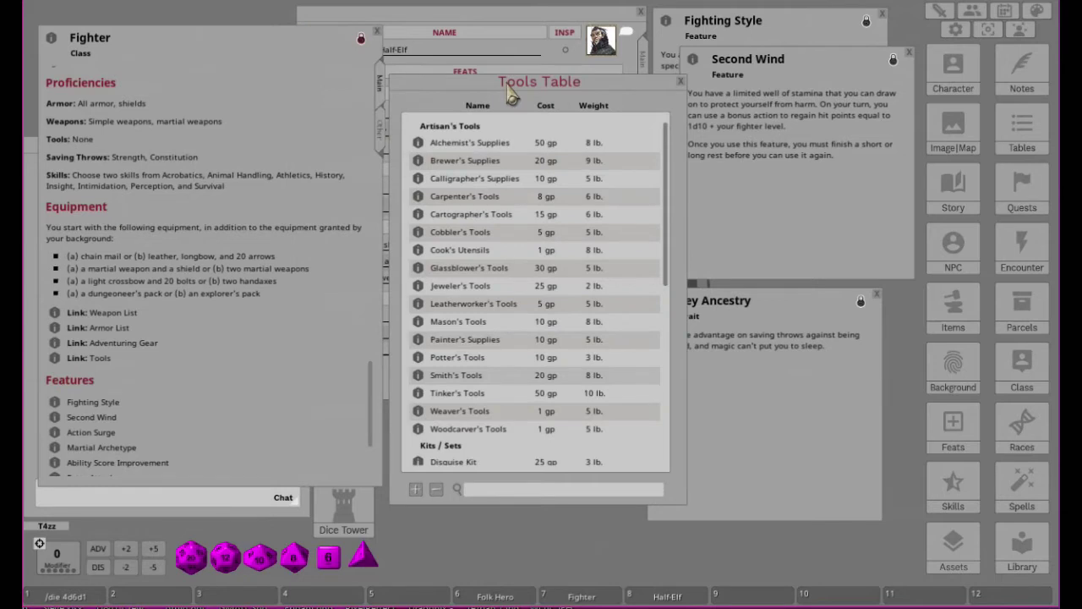
{"action": "left_click_drag", "start_coordinate": [511, 95], "coordinate": [827, 92]}
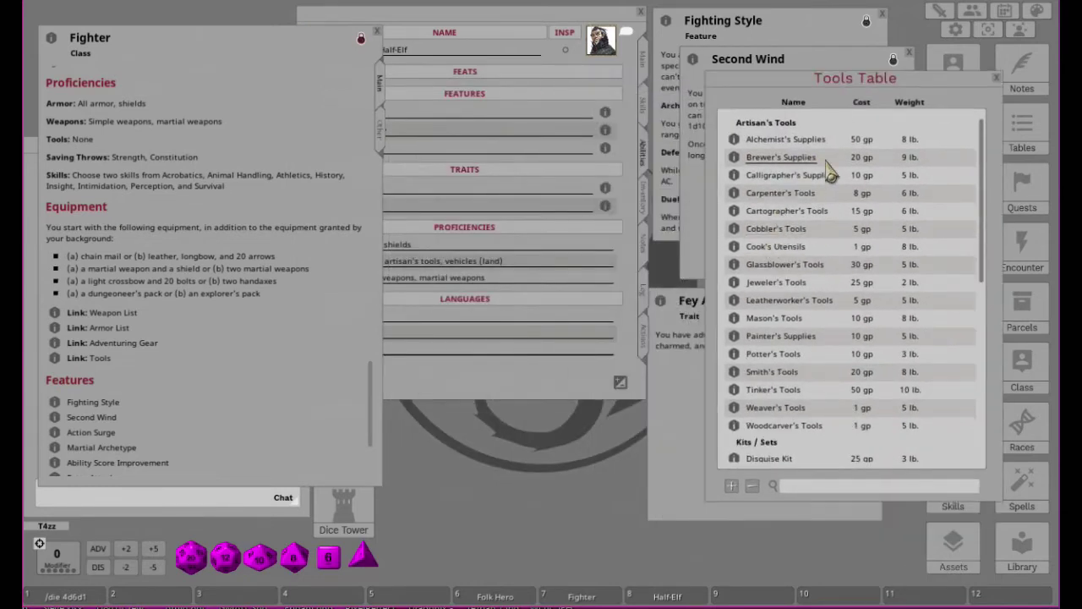
{"action": "scroll", "coordinate": [874, 244], "scroll_direction": "down", "scroll_amount": 1}
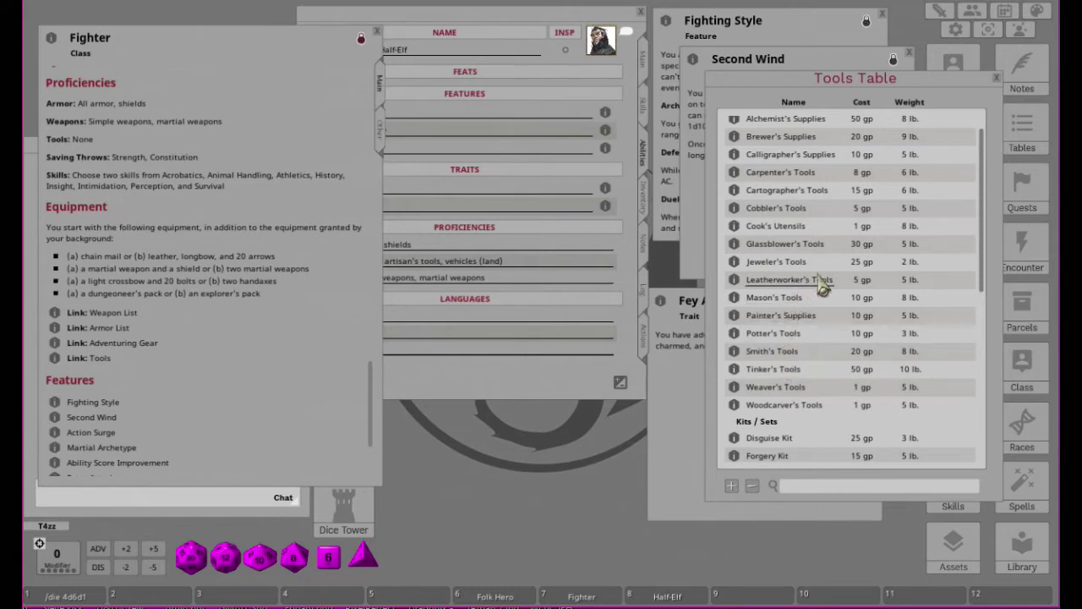
{"action": "scroll", "coordinate": [851, 279], "scroll_direction": "up", "scroll_amount": 1}
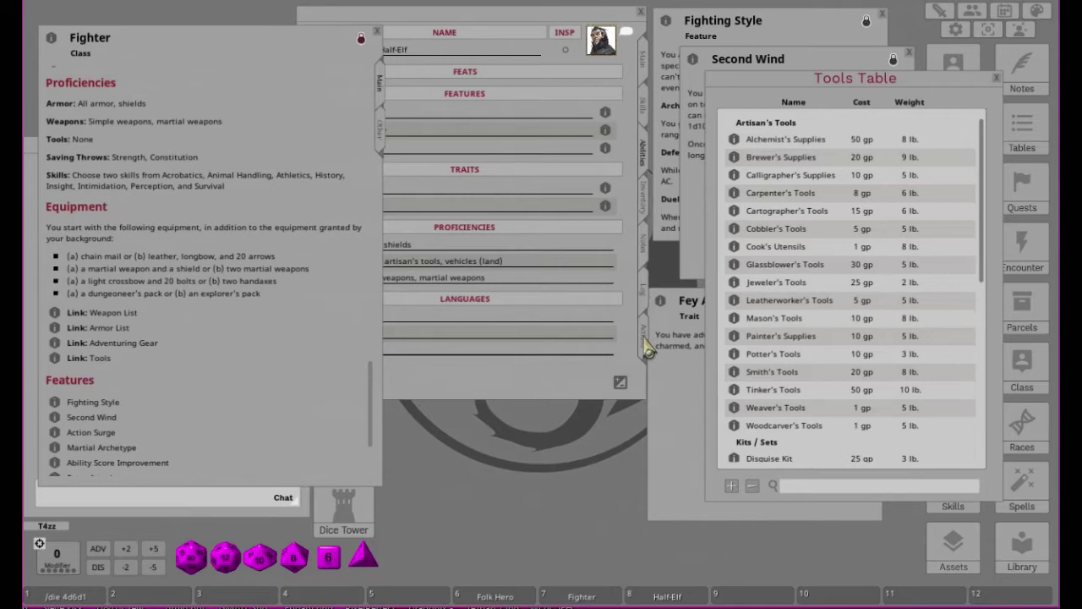
Step: Add Cook's Utensils from the Tools Table to the character's inventory and copy the item's name
{"action": "left_click", "coordinate": [645, 203]}
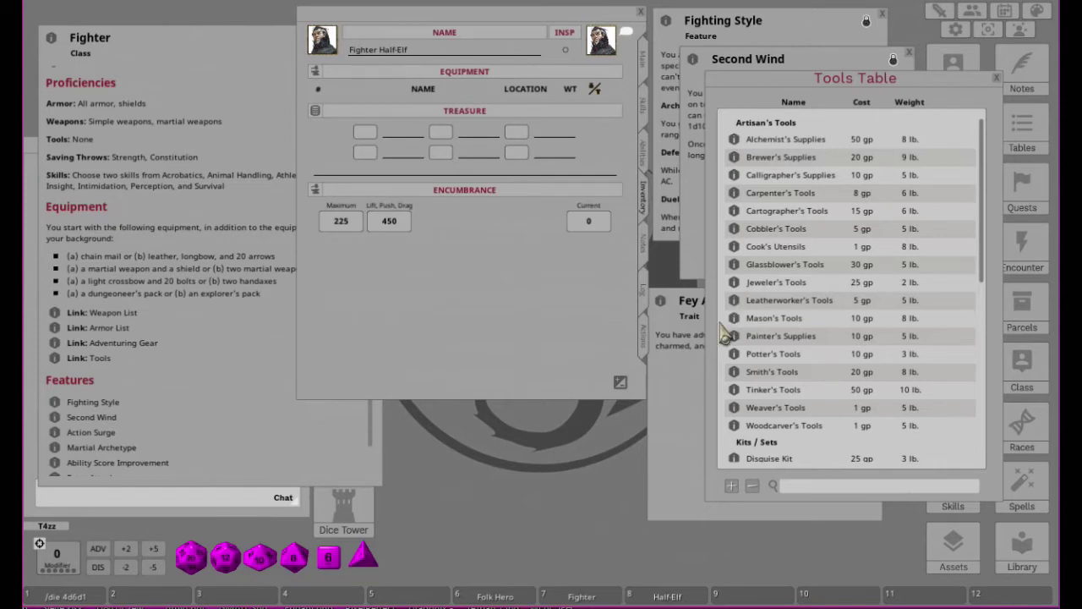
{"action": "left_click_drag", "start_coordinate": [734, 247], "coordinate": [466, 311]}
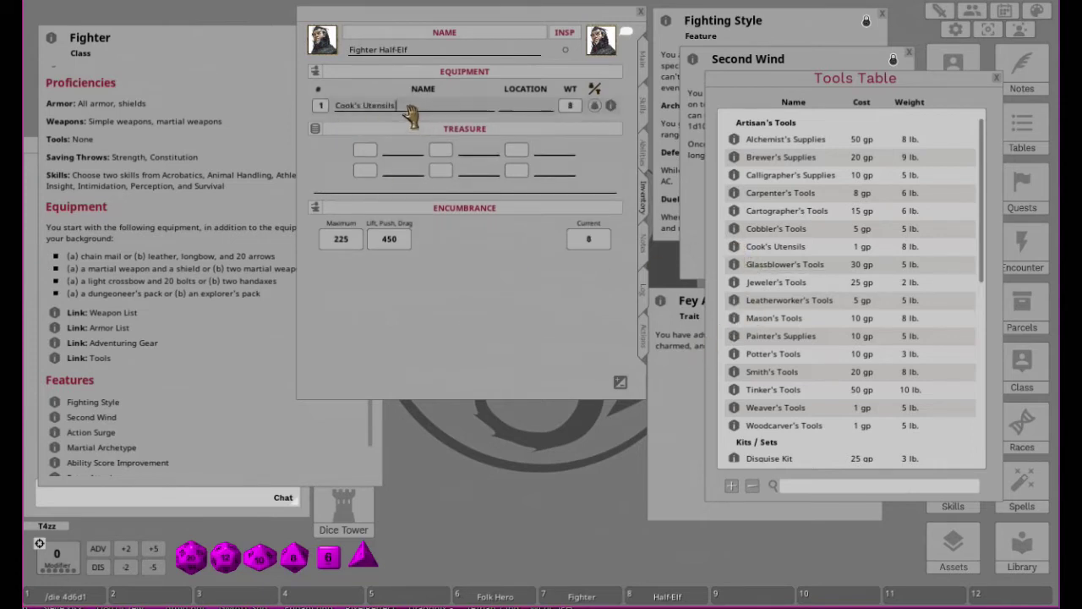
{"action": "key", "text": "shift"}
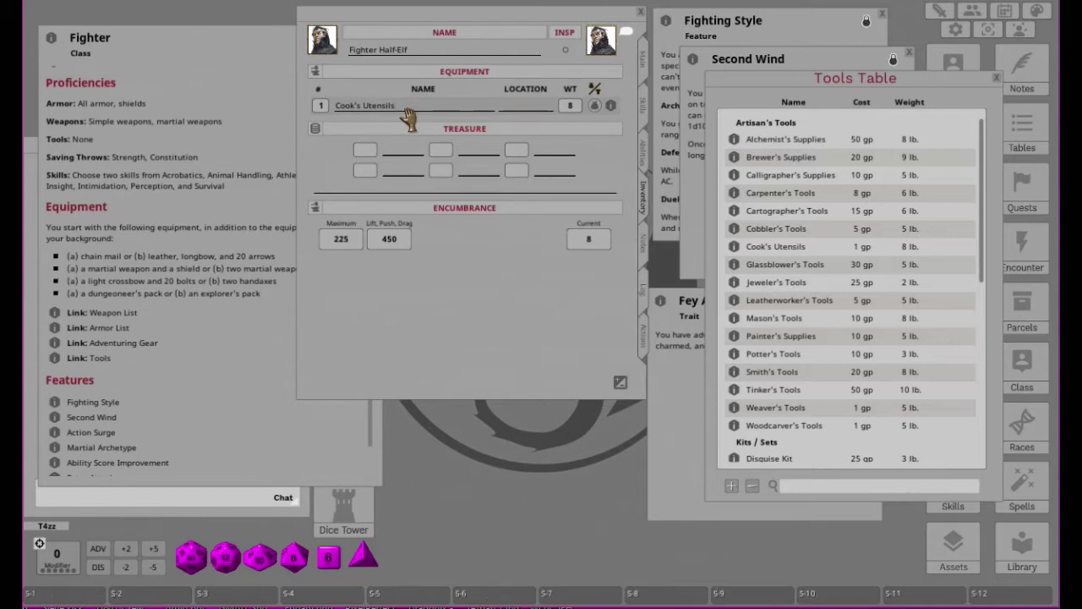
{"action": "key", "text": "shift+Left"}
{"action": "key", "text": "shift+Left"}
{"action": "key", "text": "shift+Left"}
{"action": "key", "text": "shift+Left"}
{"action": "key", "text": "shift+Left"}
{"action": "key", "text": "shift+Left"}
{"action": "key", "text": "shift+Left"}
{"action": "key", "text": "shift+Left"}
{"action": "key", "text": "shift+Left"}
{"action": "key", "text": "shift+Left"}
{"action": "key", "text": "shift+Left"}
{"action": "key", "text": "shift+Left"}
{"action": "key", "text": "shift+Left"}
{"action": "key", "text": "shift+Left"}
{"action": "key", "text": "shift+Left"}
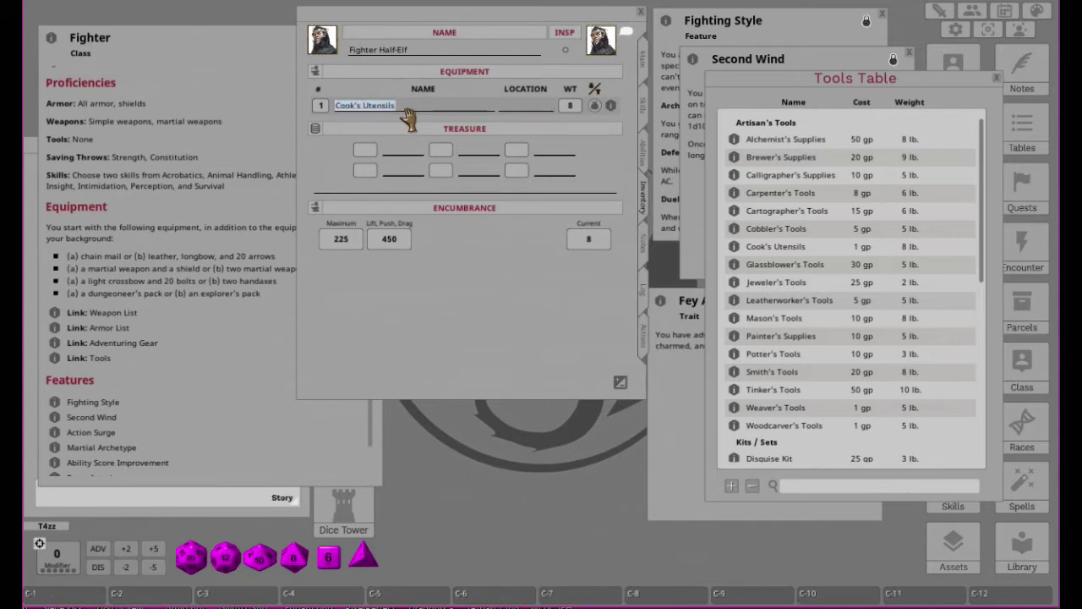
{"action": "key", "text": "ctrl+c"}
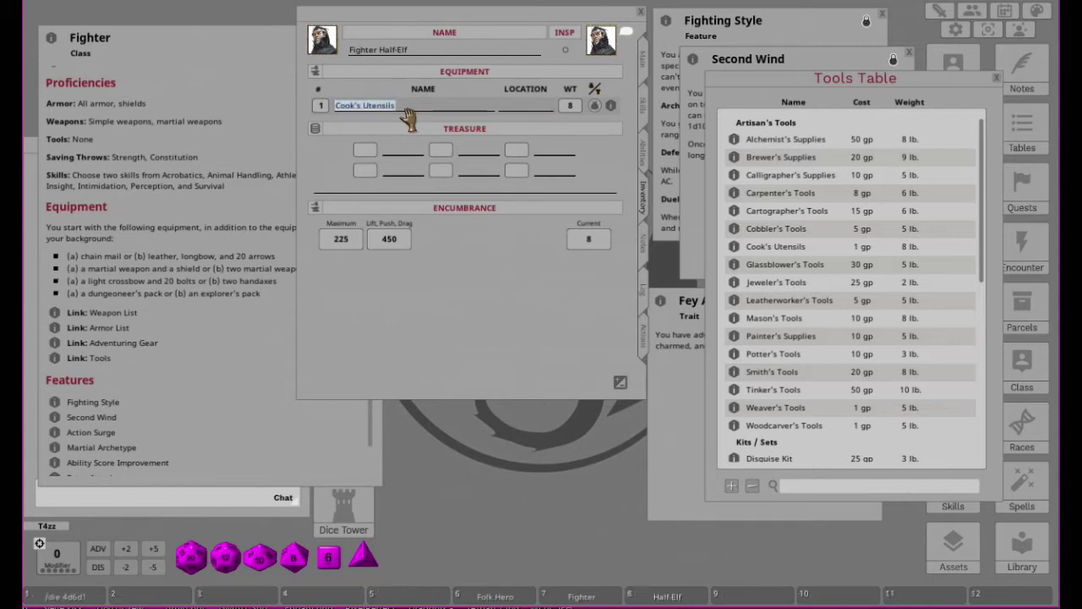
Step: Replace "One type of artisan's tools" in the character's tool proficiency with the copied name Cook's Utensils
{"action": "left_click", "coordinate": [644, 117]}
{"action": "left_click", "coordinate": [645, 62]}
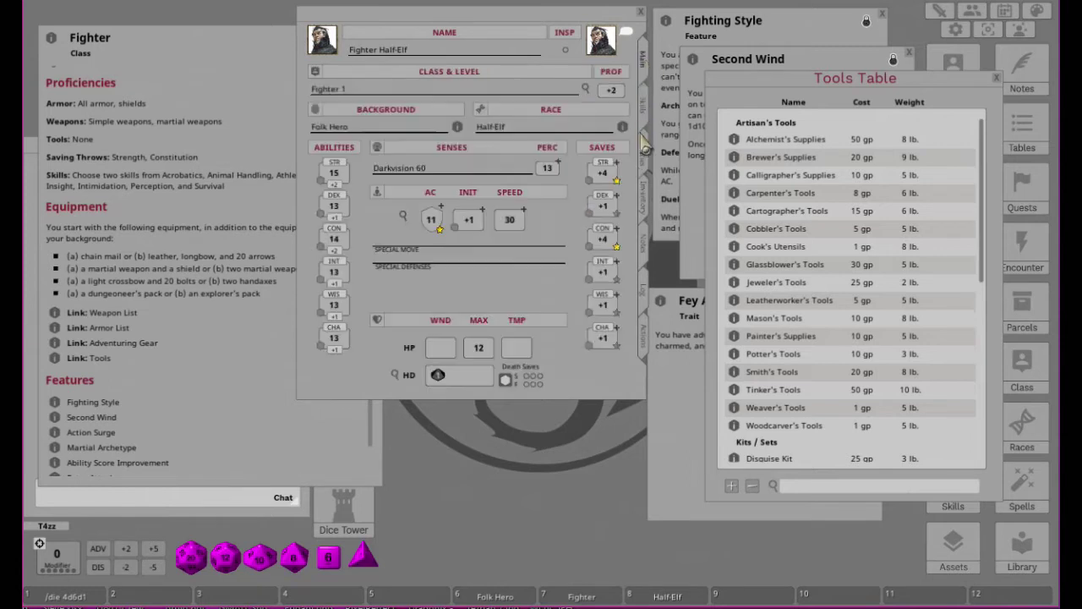
{"action": "left_click", "coordinate": [644, 149]}
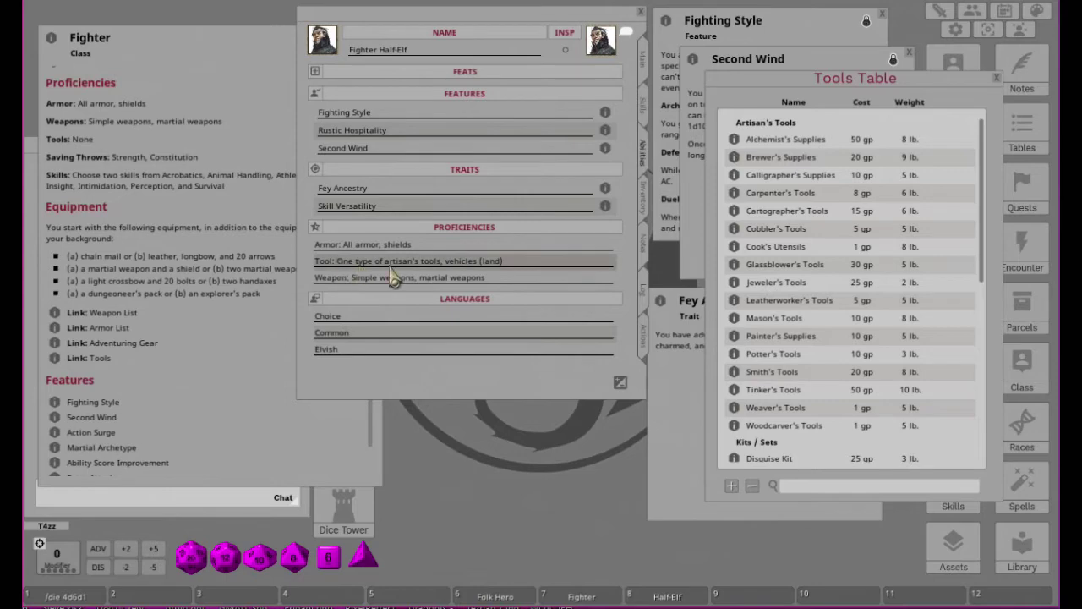
{"action": "key", "text": "shift+Right"}
{"action": "key", "text": "shift+Right"}
{"action": "key", "text": "shift+Right"}
{"action": "key", "text": "shift+Right"}
{"action": "key", "text": "shift+Right"}
{"action": "key", "text": "shift+Right"}
{"action": "key", "text": "shift+Right"}
{"action": "key", "text": "shift+Right"}
{"action": "key", "text": "shift+Right"}
{"action": "key", "text": "shift+Right"}
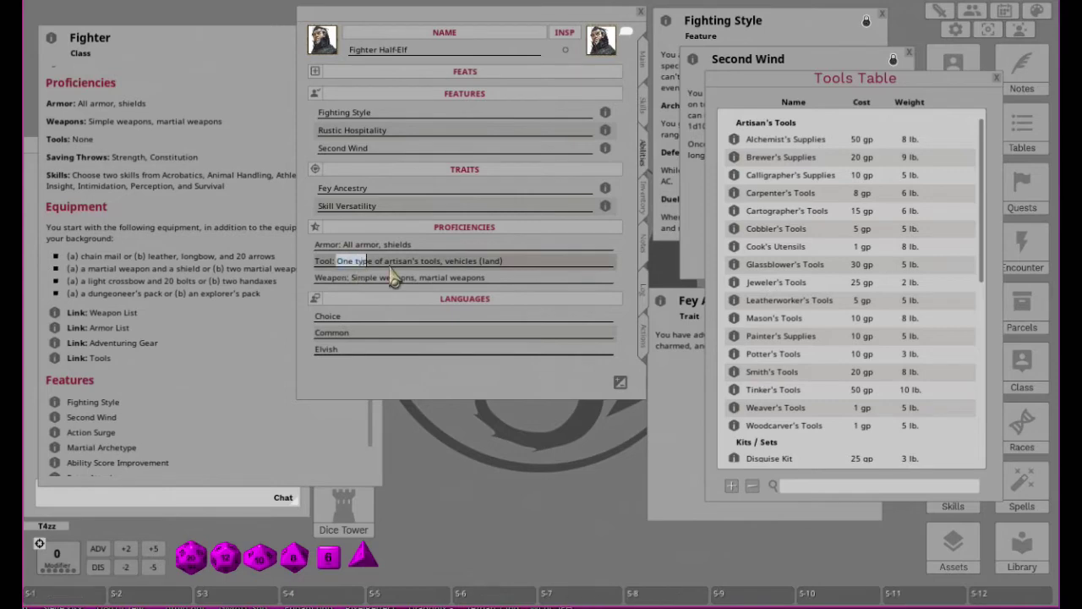
{"action": "key", "text": "shift+Right"}
{"action": "key", "text": "shift+Right"}
{"action": "key", "text": "shift+Right"}
{"action": "key", "text": "shift+Right"}
{"action": "key", "text": "shift+Right"}
{"action": "key", "text": "shift+Right"}
{"action": "key", "text": "shift+Right"}
{"action": "key", "text": "shift+Right"}
{"action": "key", "text": "shift+Right"}
{"action": "key", "text": "shift+Right"}
{"action": "key", "text": "shift+Right"}
{"action": "key", "text": "shift+Right"}
{"action": "key", "text": "shift+Right"}
{"action": "key", "text": "shift+Right"}
{"action": "key", "text": "shift+Right"}
{"action": "key", "text": "shift+Right"}
{"action": "key", "text": "shift+Right"}
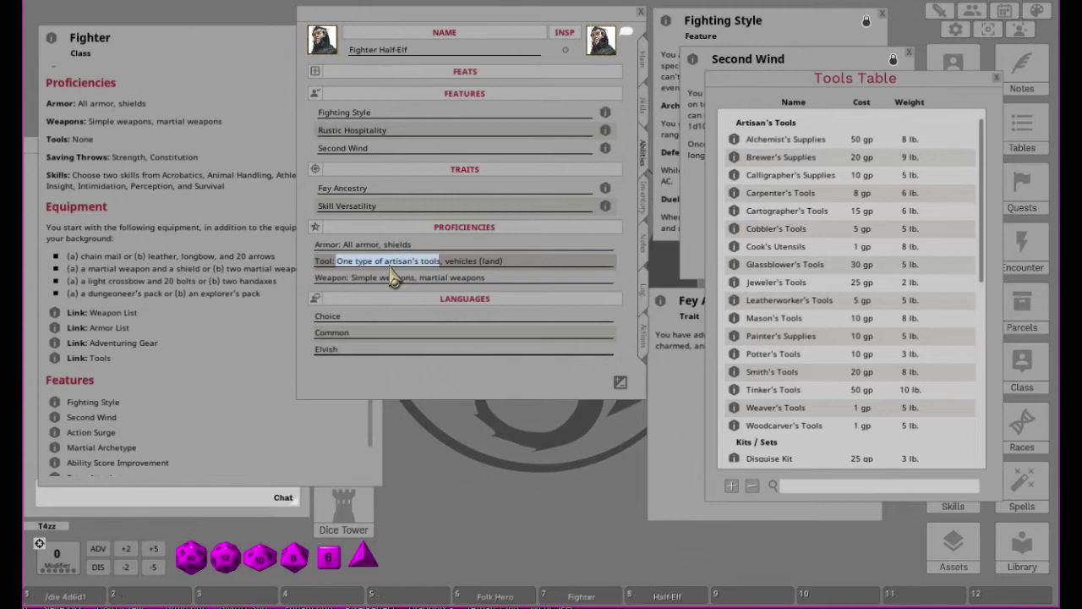
{"action": "key", "text": "ctrl+v"}
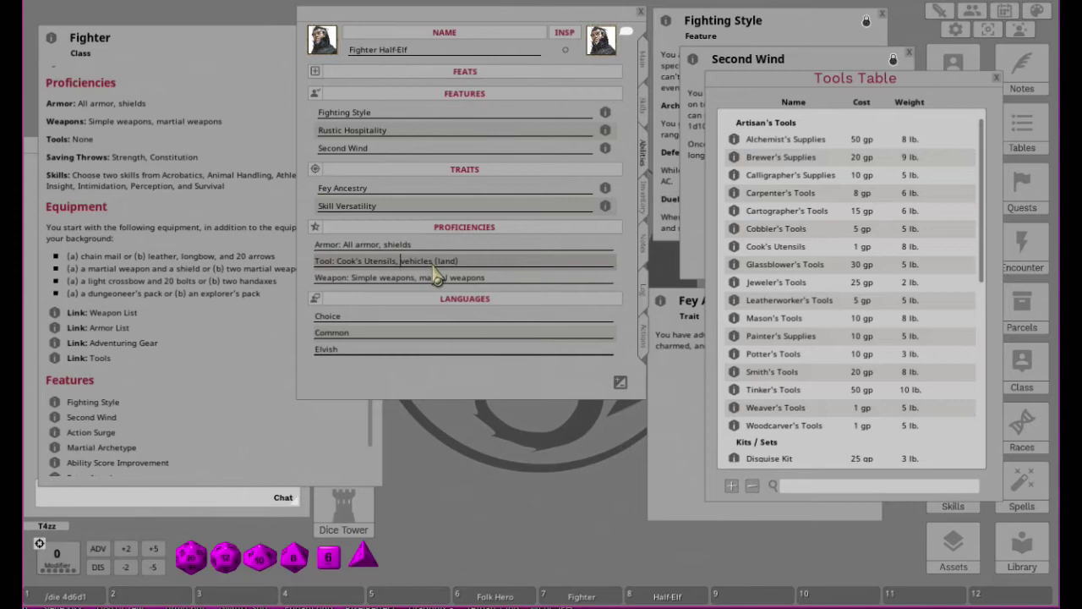
Step: Replace "vehicles (land)" in the character's tool proficiency with Horse
{"action": "key", "text": "shift+Right"}
{"action": "key", "text": "shift+Right"}
{"action": "key", "text": "shift+Right"}
{"action": "key", "text": "shift+Right"}
{"action": "key", "text": "shift+Right"}
{"action": "key", "text": "shift+Right"}
{"action": "key", "text": "shift+Right"}
{"action": "key", "text": "shift+Right"}
{"action": "key", "text": "shift+Right"}
{"action": "key", "text": "shift+Right"}
{"action": "key", "text": "shift+Right"}
{"action": "key", "text": "shift+Right"}
{"action": "key", "text": "shift+Right"}
{"action": "key", "text": "shift+Right"}
{"action": "key", "text": "shift+Right"}
{"action": "key", "text": "shift+Right"}
{"action": "key", "text": "shift+Right"}
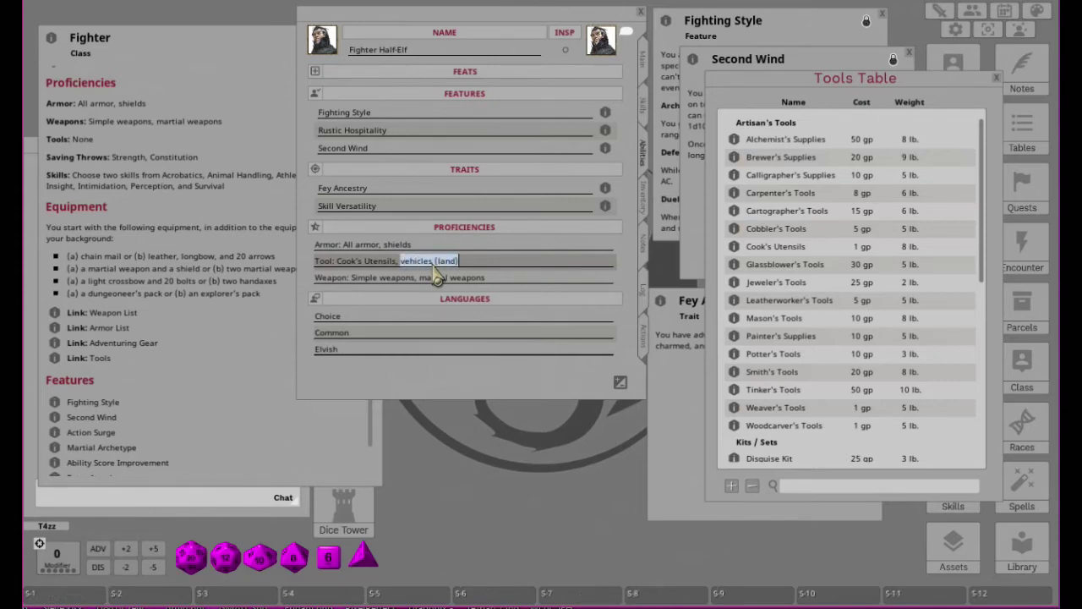
{"action": "type", "text": "Hors"}
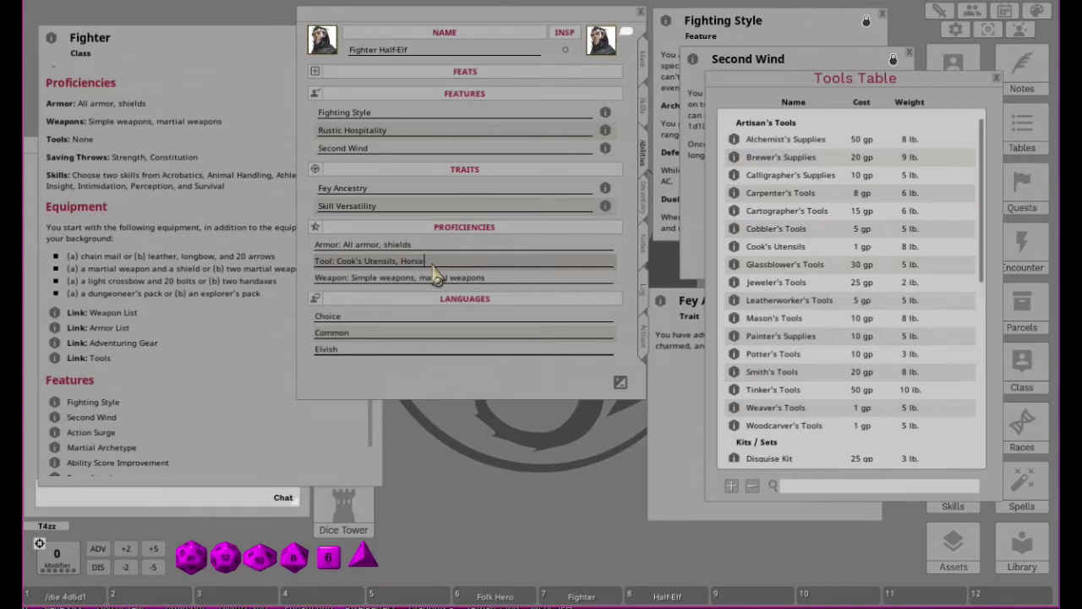
{"action": "type", "text": "e"}
Step: Add a custom skill named Cook's Utensils to the skills list, mark it as proficient and assign it an ability stat
{"action": "left_click", "coordinate": [642, 125]}
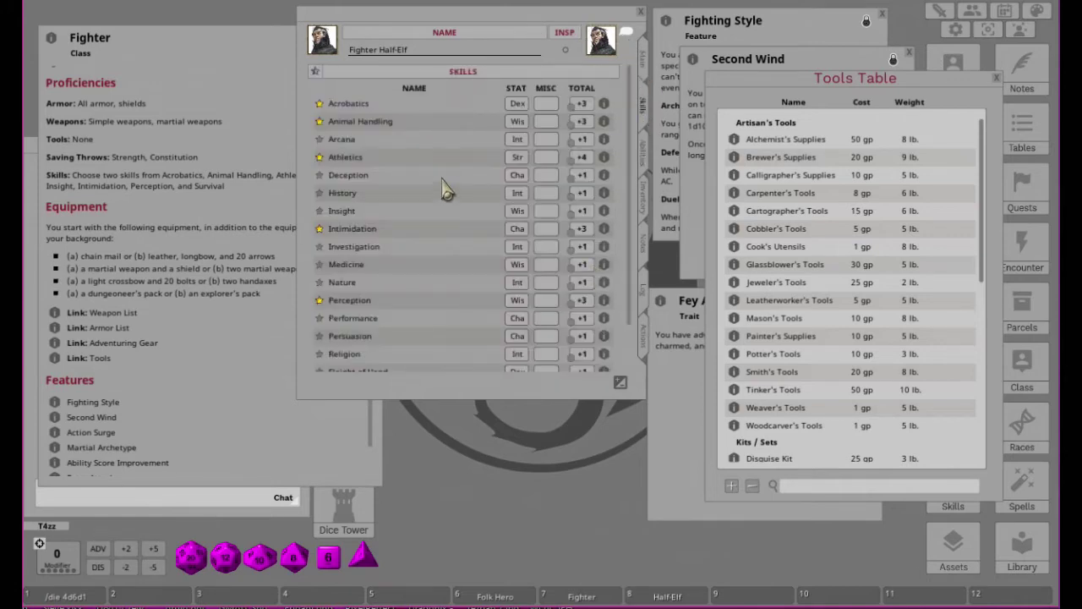
{"action": "scroll", "coordinate": [630, 335], "scroll_direction": "down", "scroll_amount": 3}
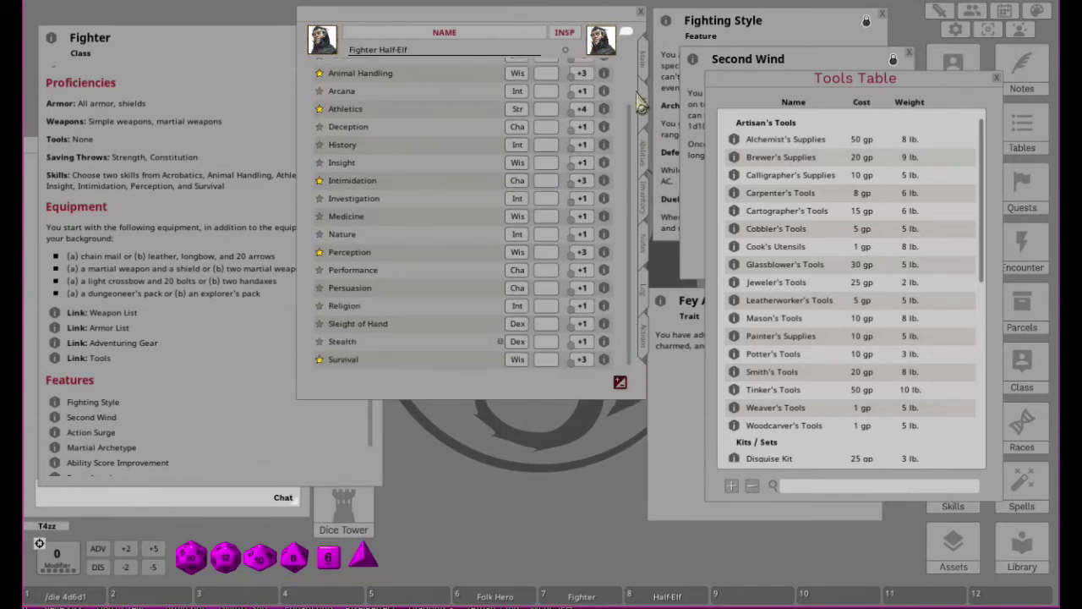
{"action": "scroll", "coordinate": [607, 338], "scroll_direction": "up", "scroll_amount": 3}
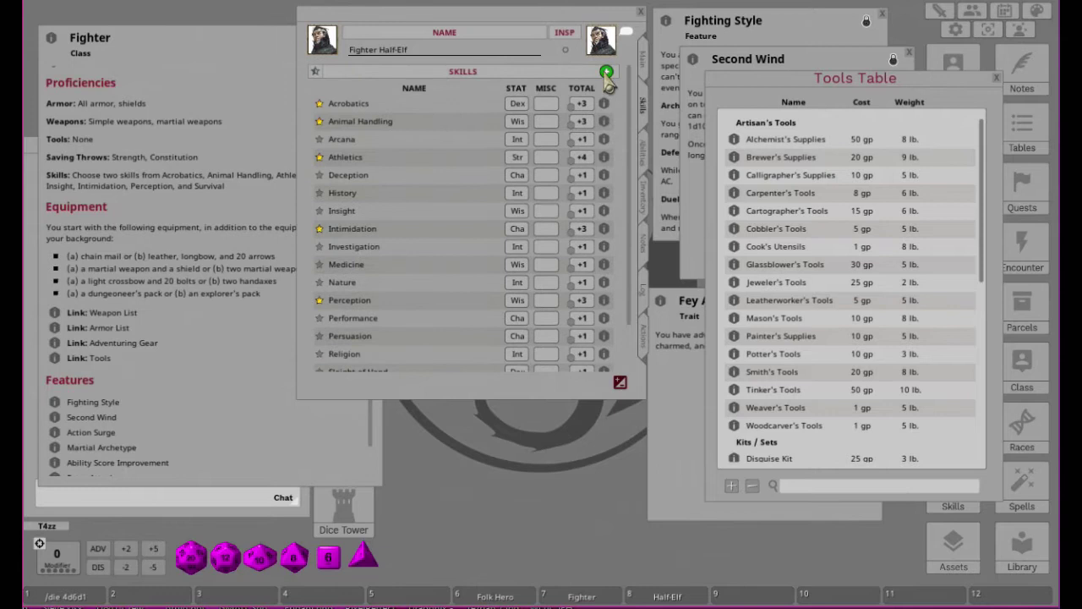
{"action": "left_click", "coordinate": [606, 71]}
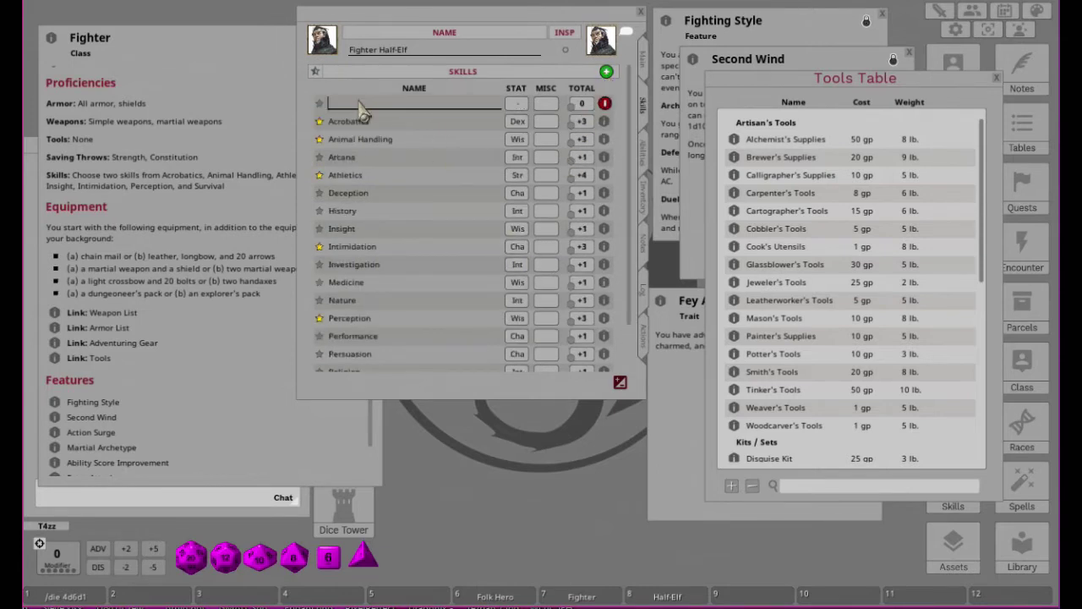
{"action": "type", "text": "Cook's Utensils"}
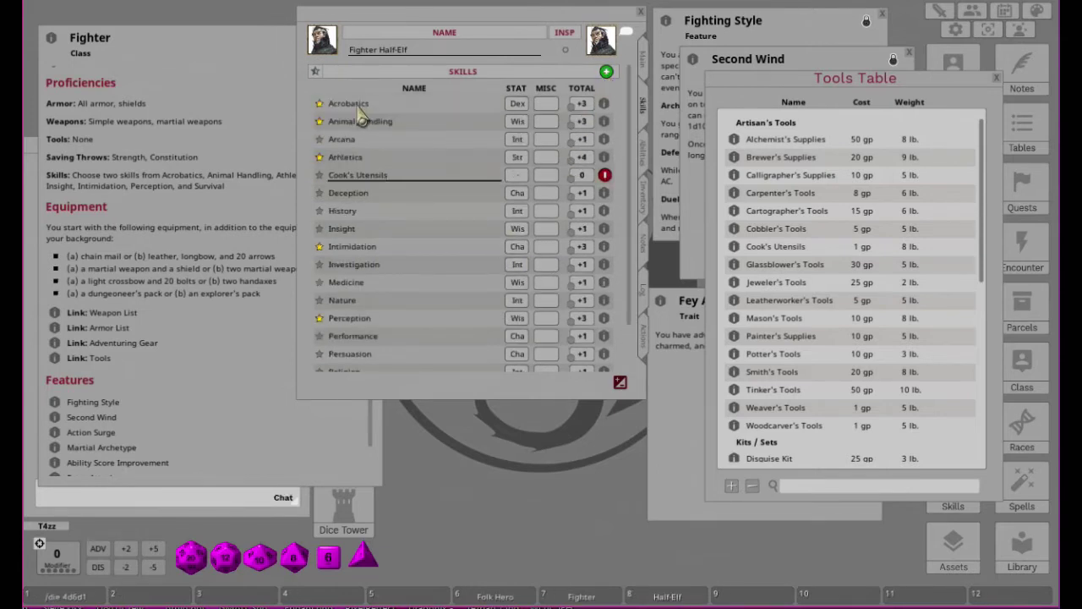
{"action": "left_click", "coordinate": [620, 382]}
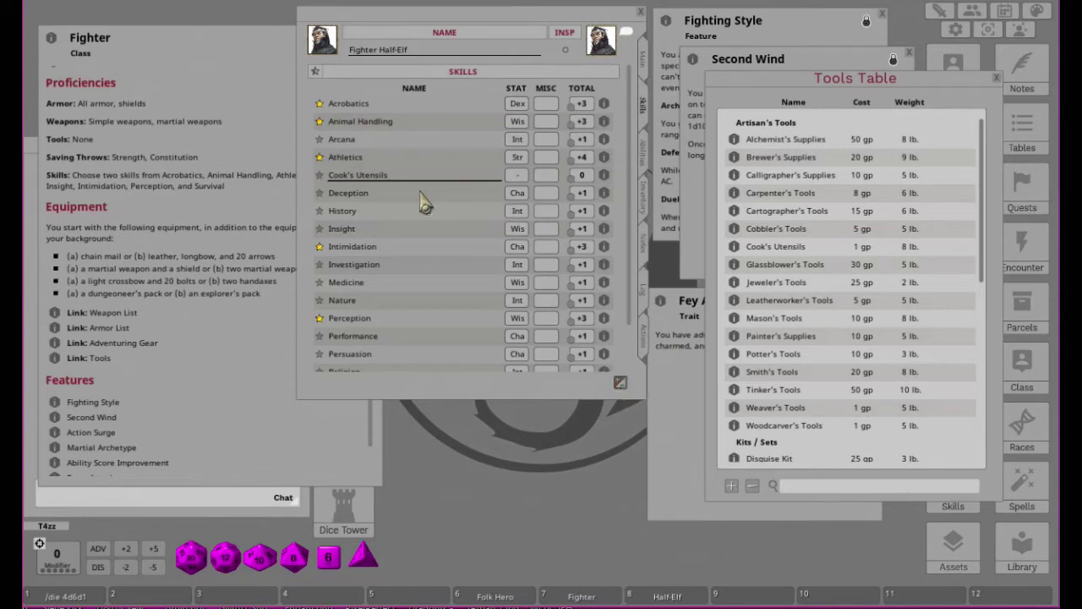
{"action": "left_click", "coordinate": [320, 175]}
{"action": "left_click", "coordinate": [517, 176]}
Step: Replace the "Choice" entry in the character's languages with Draconic and close the Tools Table
{"action": "left_click", "coordinate": [646, 169]}
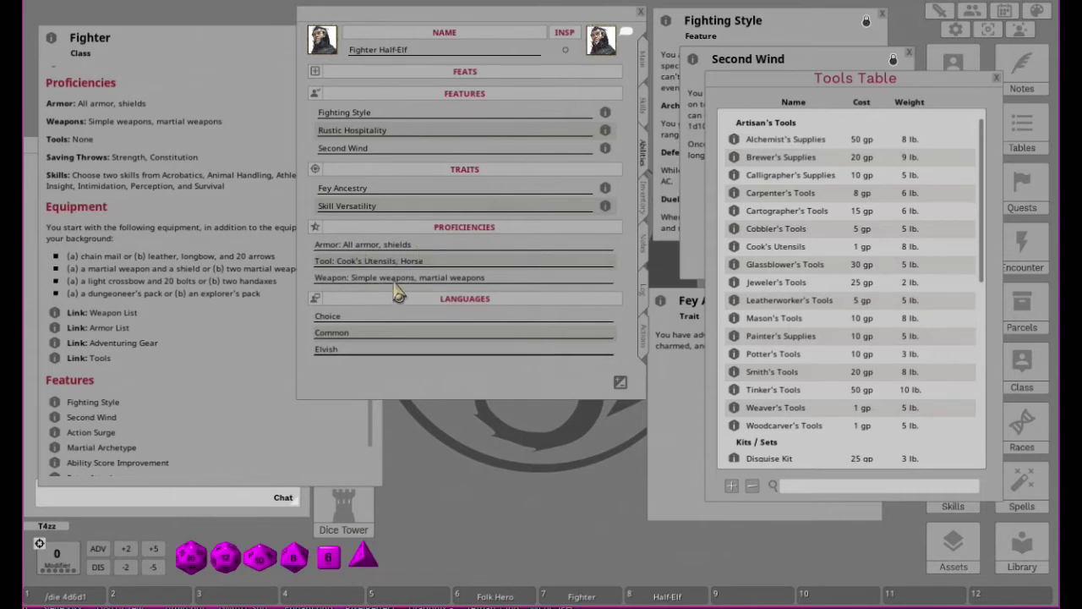
{"action": "left_click", "coordinate": [349, 322]}
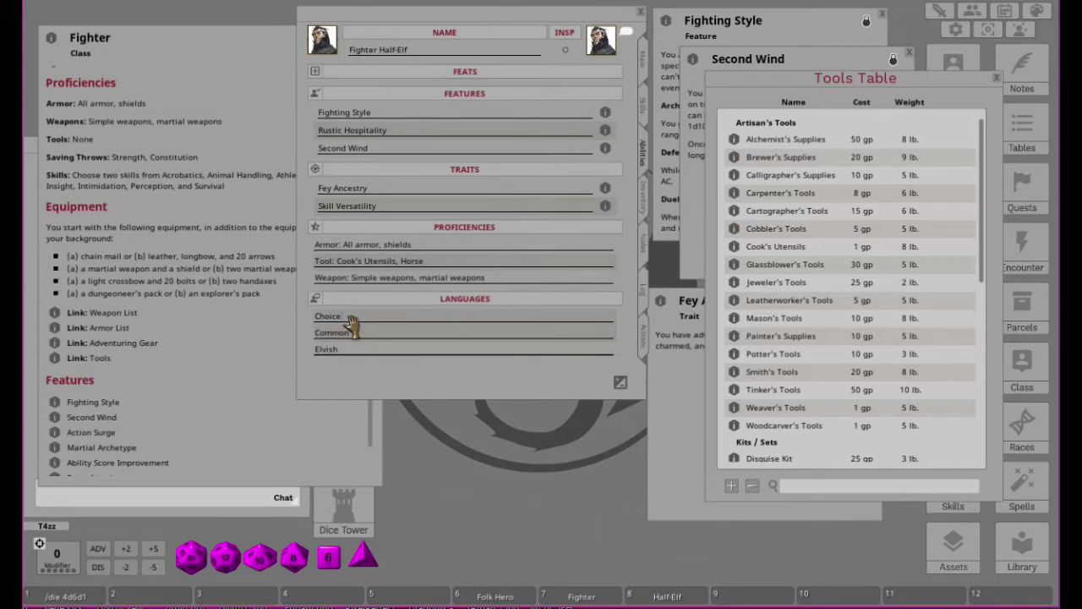
{"action": "key", "text": "BackSpace"}
{"action": "key", "text": "BackSpace"}
{"action": "key", "text": "BackSpace"}
{"action": "key", "text": "BackSpace"}
{"action": "key", "text": "BackSpace"}
{"action": "key", "text": "shift"}
{"action": "type", "text": "r"}
{"action": "left_click", "coordinate": [995, 77]}
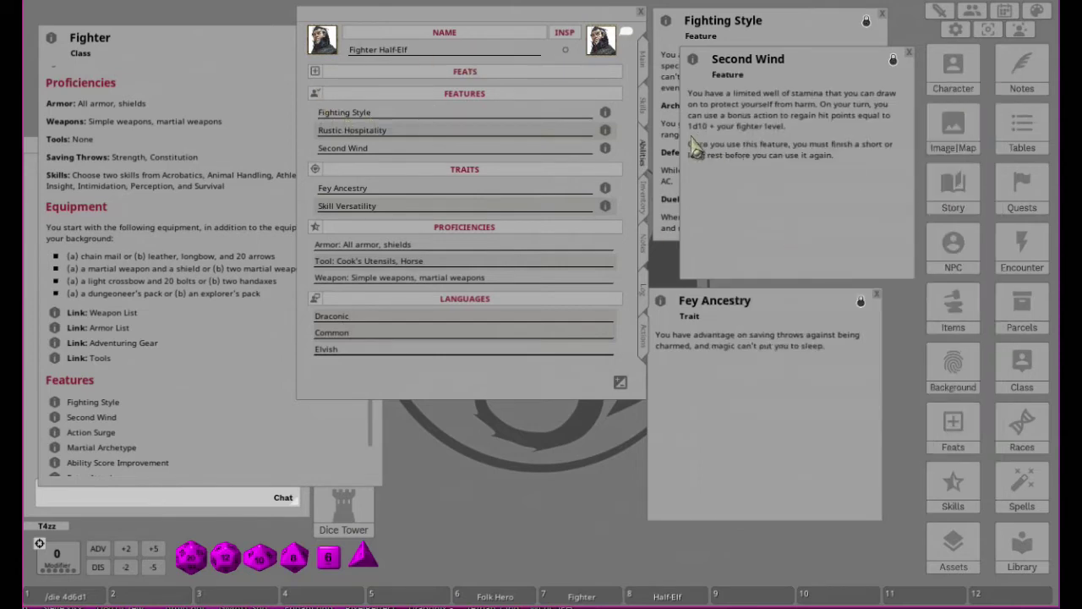
Step: Label the treasure slots in the character's inventory as CP, SP, EP, GP and PP
{"action": "left_click", "coordinate": [646, 211]}
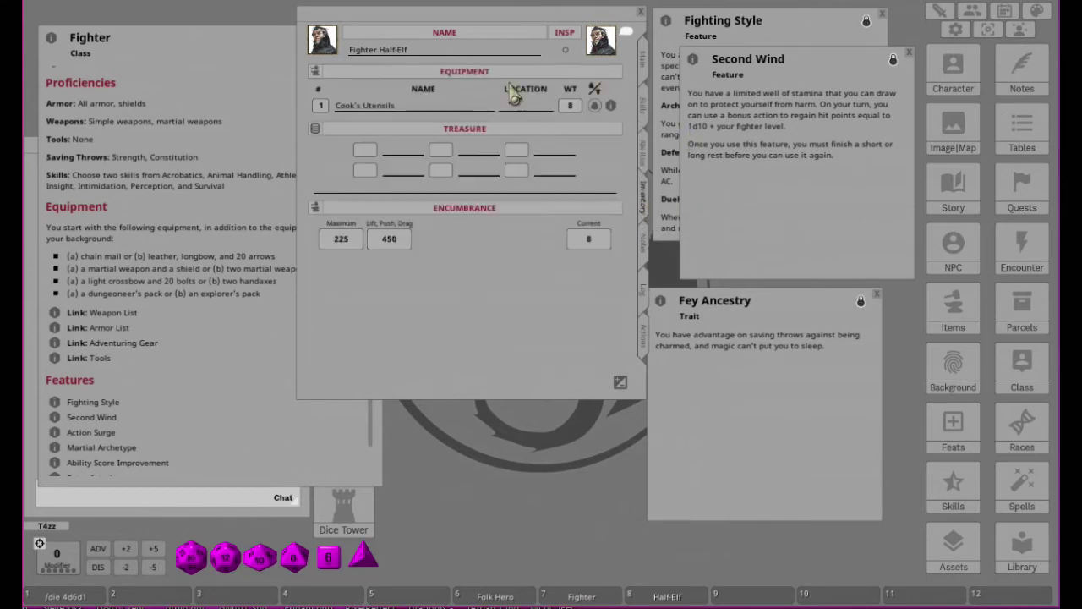
{"action": "left_click", "coordinate": [400, 156]}
{"action": "type", "text": "CP"}
{"action": "key", "text": "shift"}
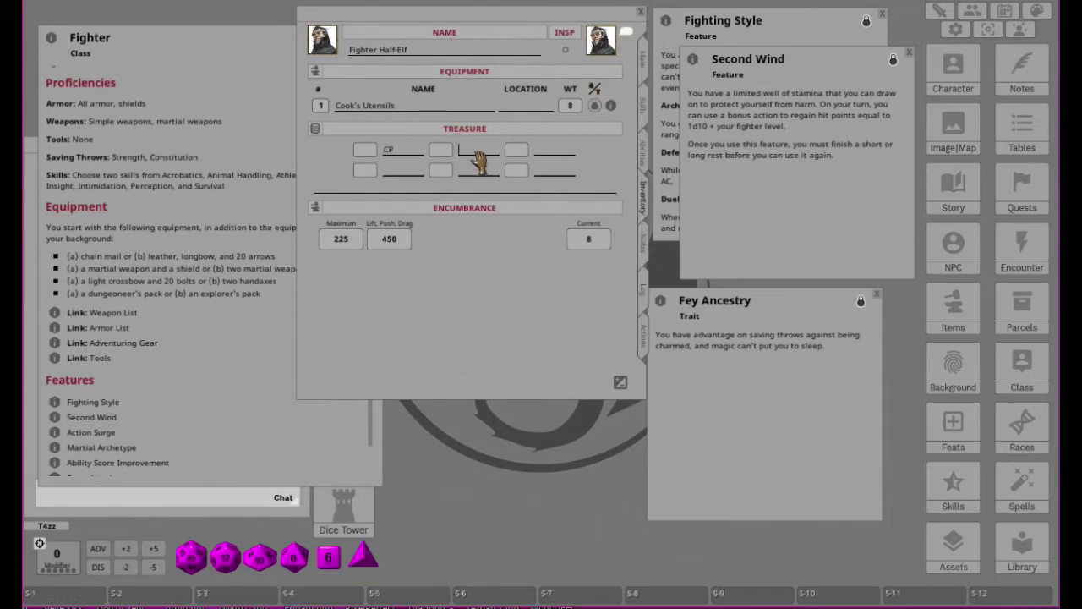
{"action": "left_click", "coordinate": [476, 157]}
{"action": "type", "text": "SP"}
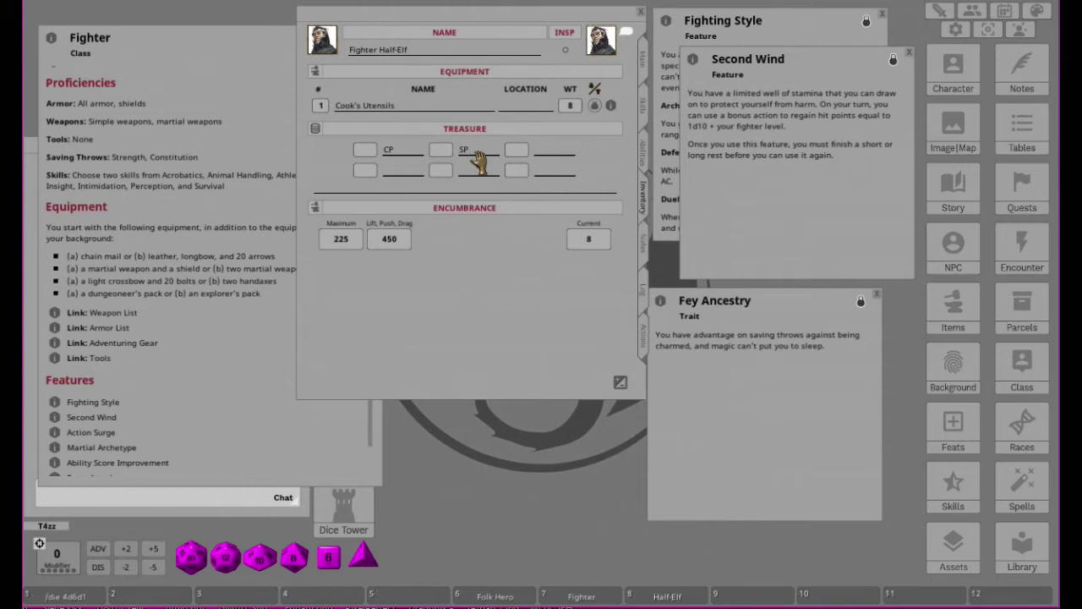
{"action": "left_click", "coordinate": [543, 157]}
{"action": "type", "text": "EP"}
{"action": "left_click", "coordinate": [412, 174]}
{"action": "type", "text": "G"}
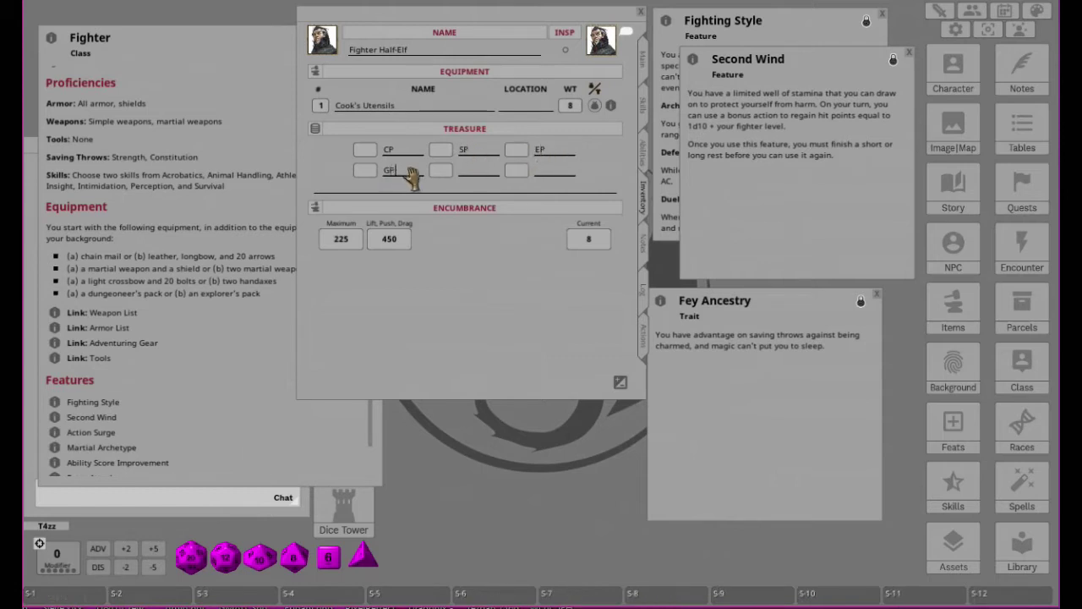
{"action": "type", "text": "P"}
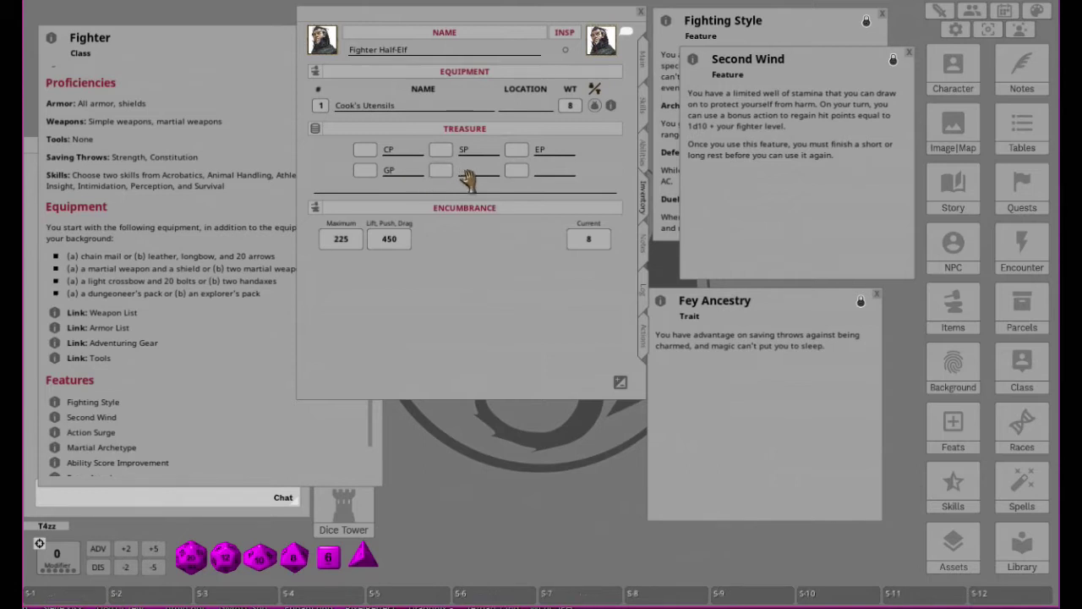
{"action": "left_click", "coordinate": [467, 178]}
{"action": "type", "text": "PP"}
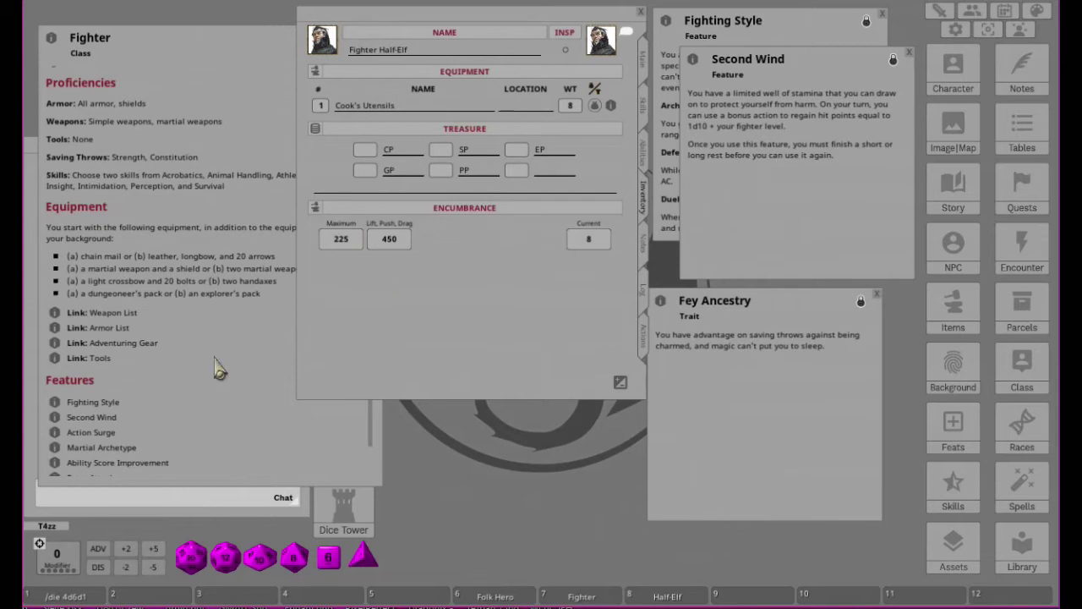
Step: Open the Folk Hero background at its equipment list and place it beside the character sheet
{"action": "scroll", "coordinate": [164, 186], "scroll_direction": "down", "scroll_amount": 3}
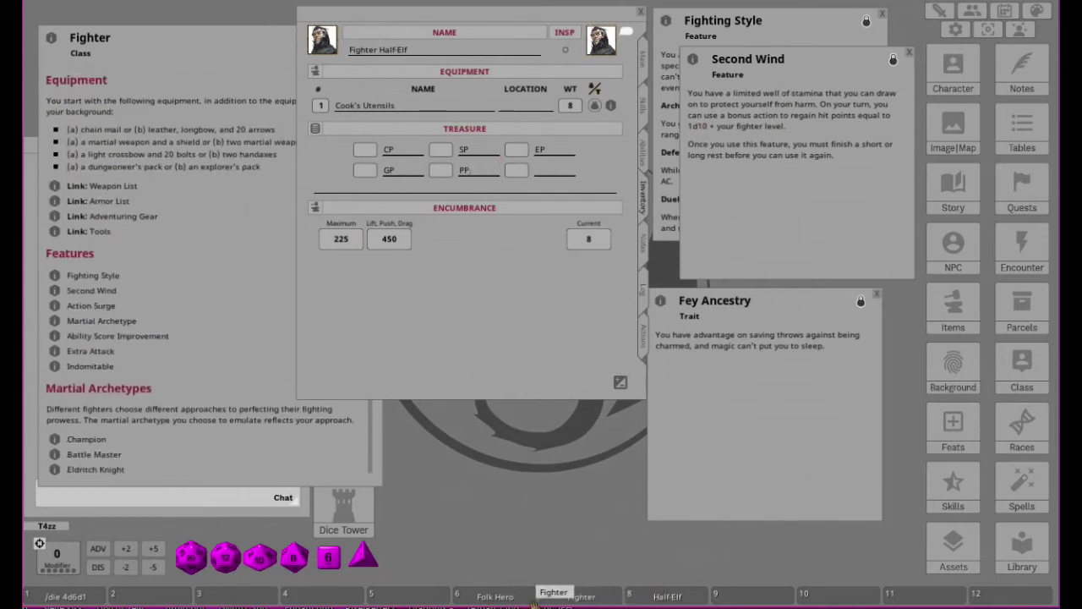
{"action": "left_click", "coordinate": [495, 596]}
{"action": "scroll", "coordinate": [828, 230], "scroll_direction": "down", "scroll_amount": 5}
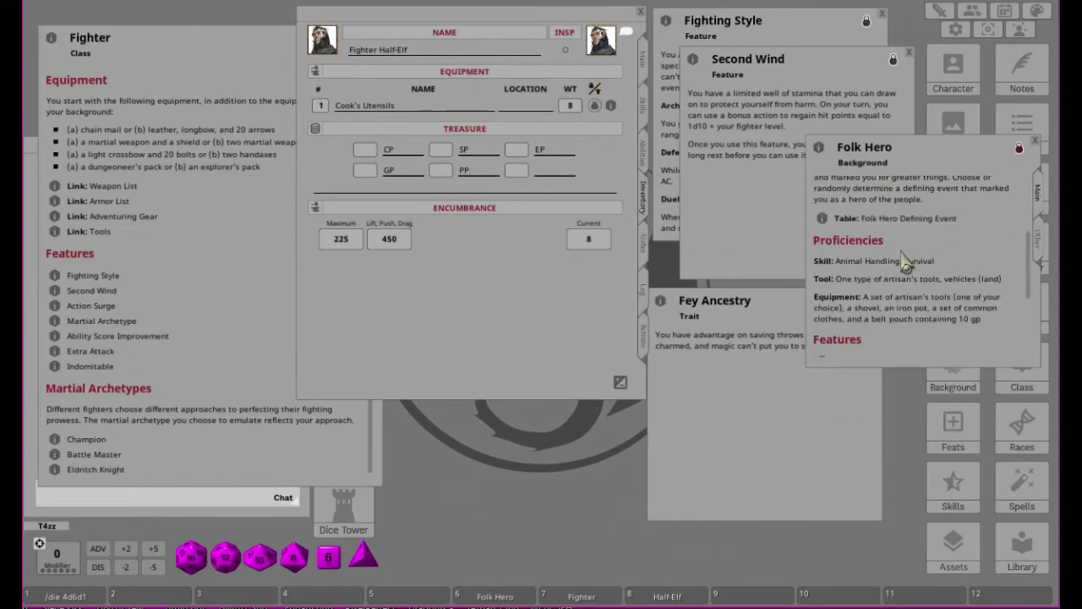
{"action": "left_click_drag", "start_coordinate": [955, 153], "coordinate": [219, 29]}
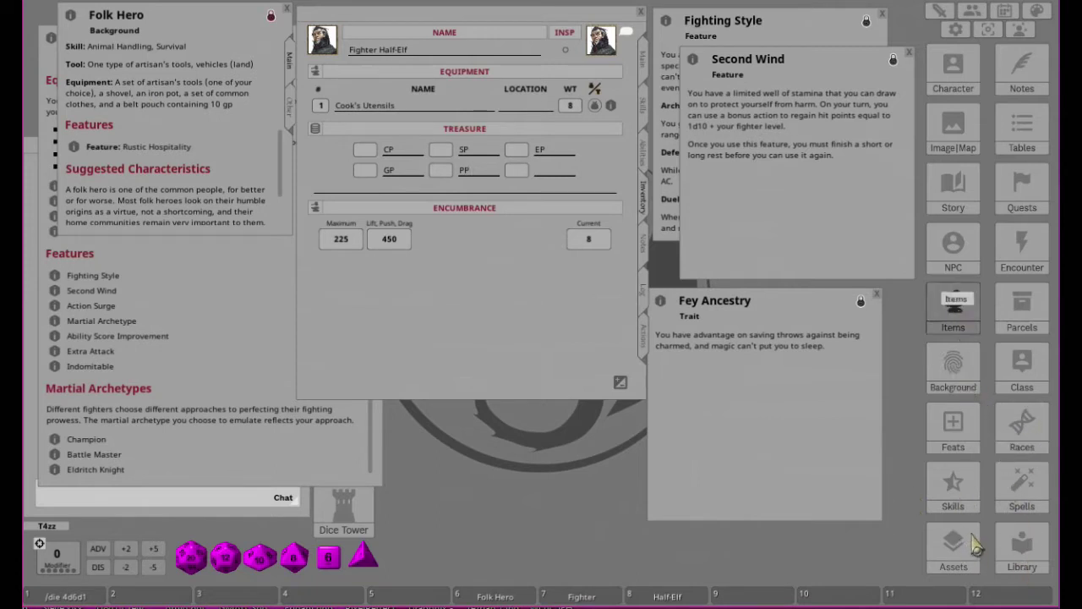
Step: Open the Items list beside the sheet, search for a shovel and add the Player's Handbook Shovel to the character's inventory
{"action": "left_click", "coordinate": [953, 308]}
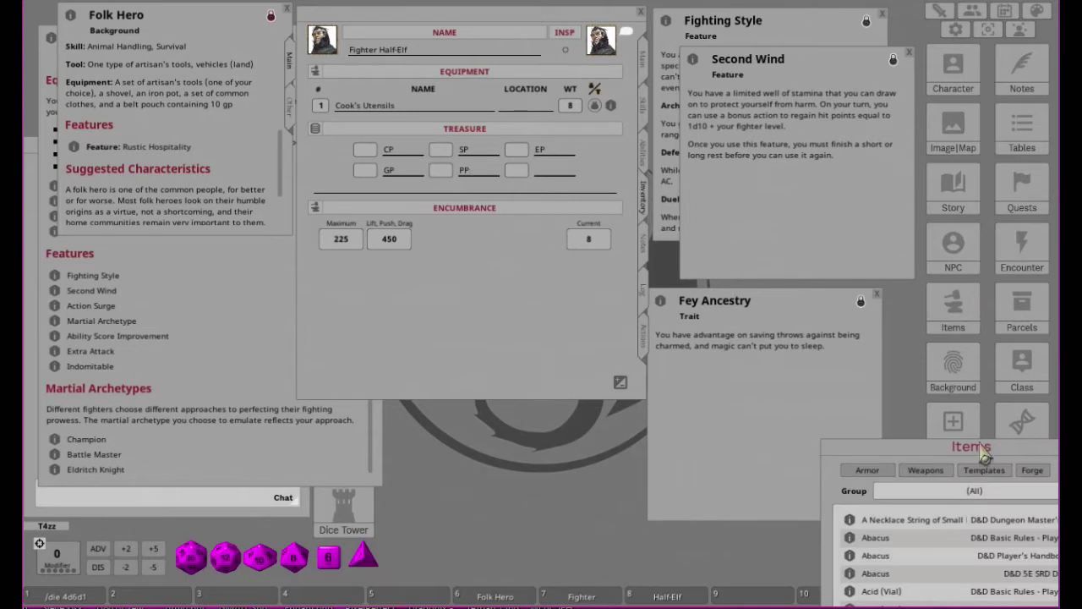
{"action": "left_click_drag", "start_coordinate": [982, 479], "coordinate": [625, 311]}
{"action": "left_click_drag", "start_coordinate": [744, 443], "coordinate": [872, 448]}
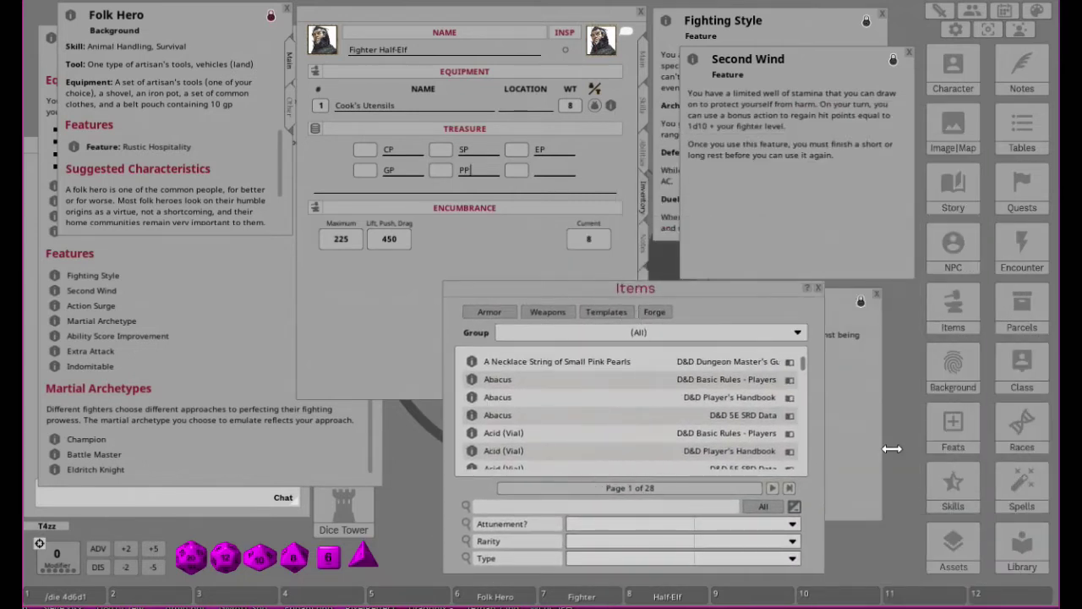
{"action": "left_click_drag", "start_coordinate": [645, 301], "coordinate": [729, 279]}
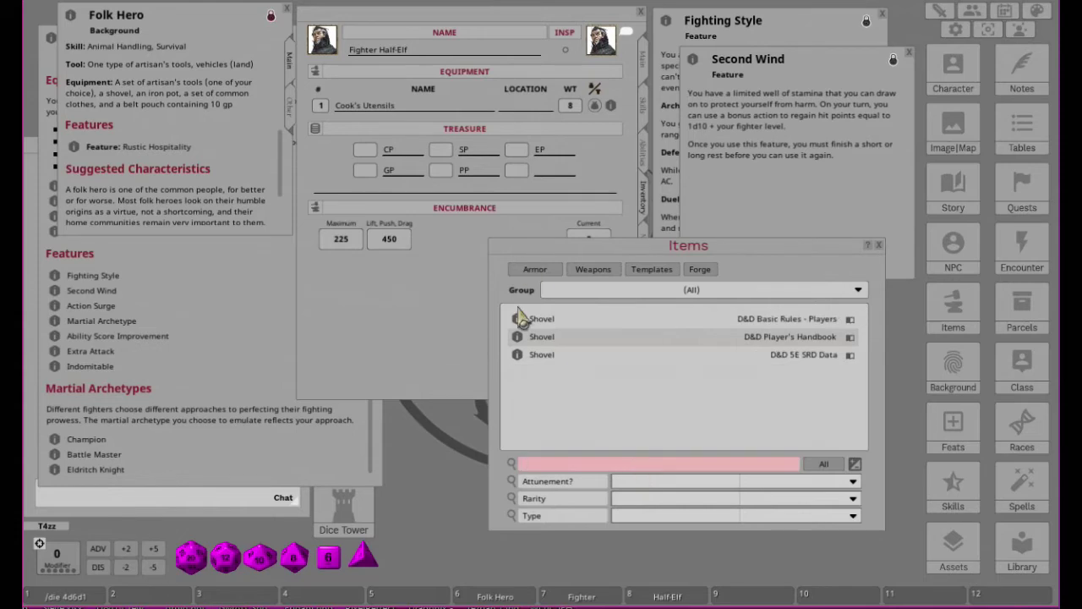
{"action": "left_click_drag", "start_coordinate": [518, 341], "coordinate": [388, 293]}
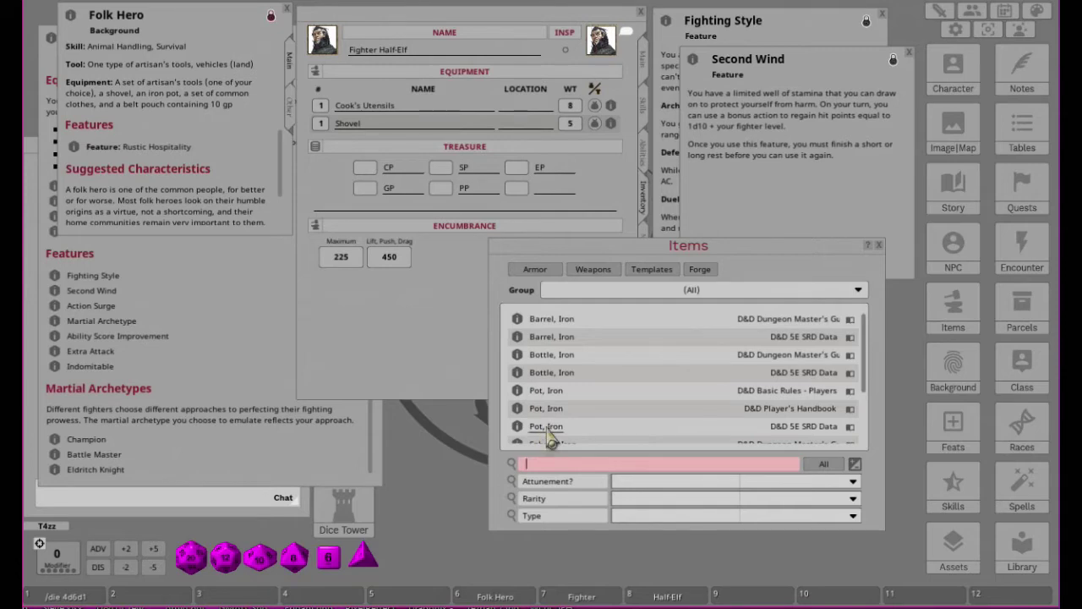
Step: Add the Player's Handbook version of "Pot, Iron" to the character's inventory
{"action": "left_click_drag", "start_coordinate": [548, 413], "coordinate": [519, 442]}
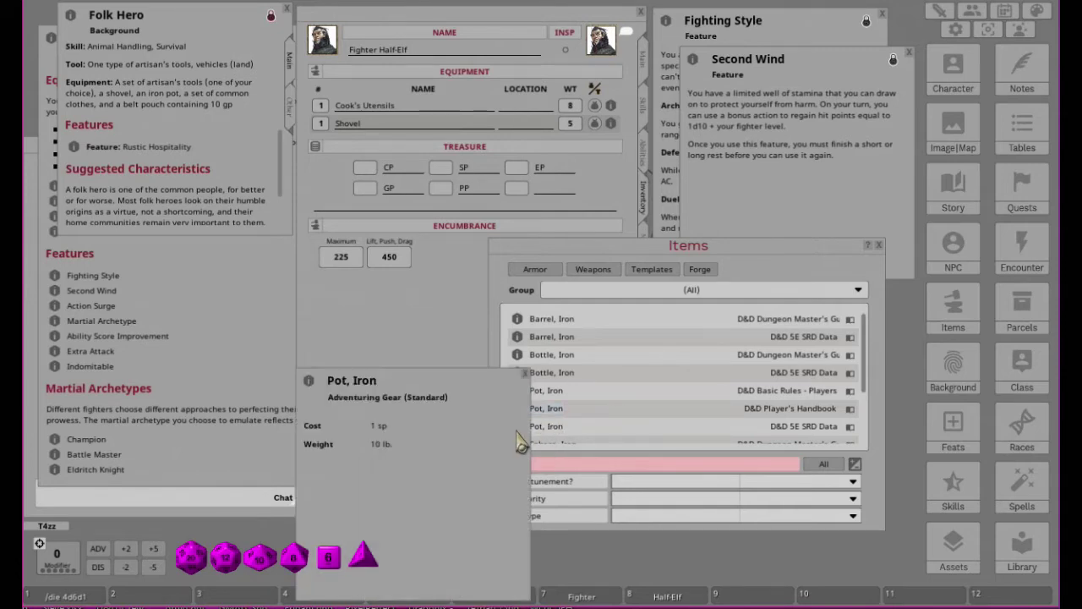
{"action": "left_click", "coordinate": [525, 374]}
{"action": "left_click_drag", "start_coordinate": [519, 412], "coordinate": [382, 117]}
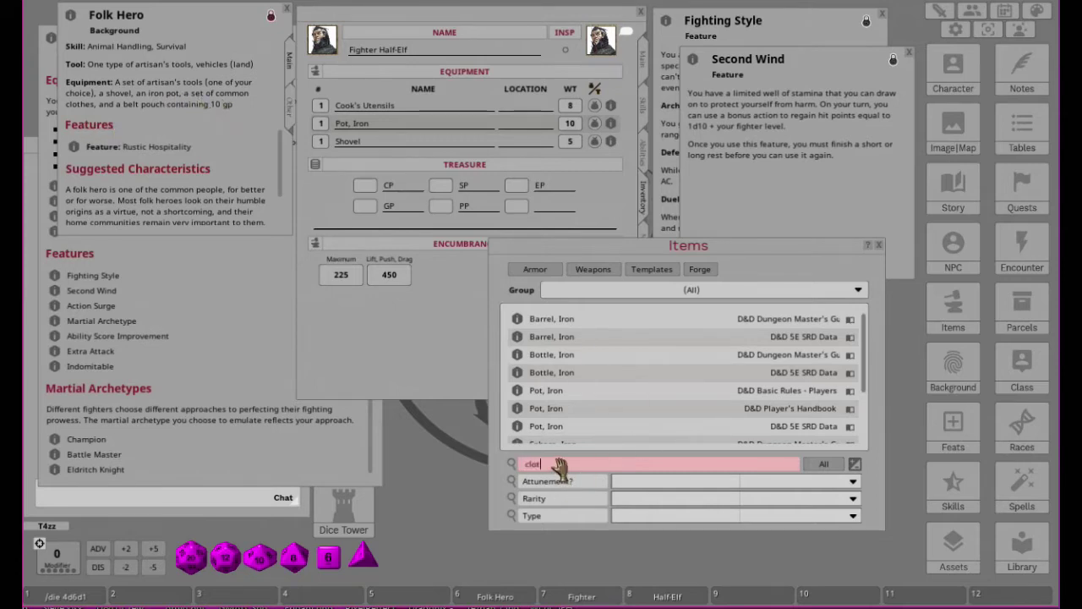
Step: Search the items for clothes and add the Player's Handbook version of "Clothes, Common" to the inventory
{"action": "key", "text": "BackSpace"}
{"action": "key", "text": "BackSpace"}
{"action": "key", "text": "BackSpace"}
{"action": "key", "text": "BackSpace"}
{"action": "key", "text": "BackSpace"}
{"action": "key", "text": "BackSpace"}
{"action": "key", "text": "BackSpace"}
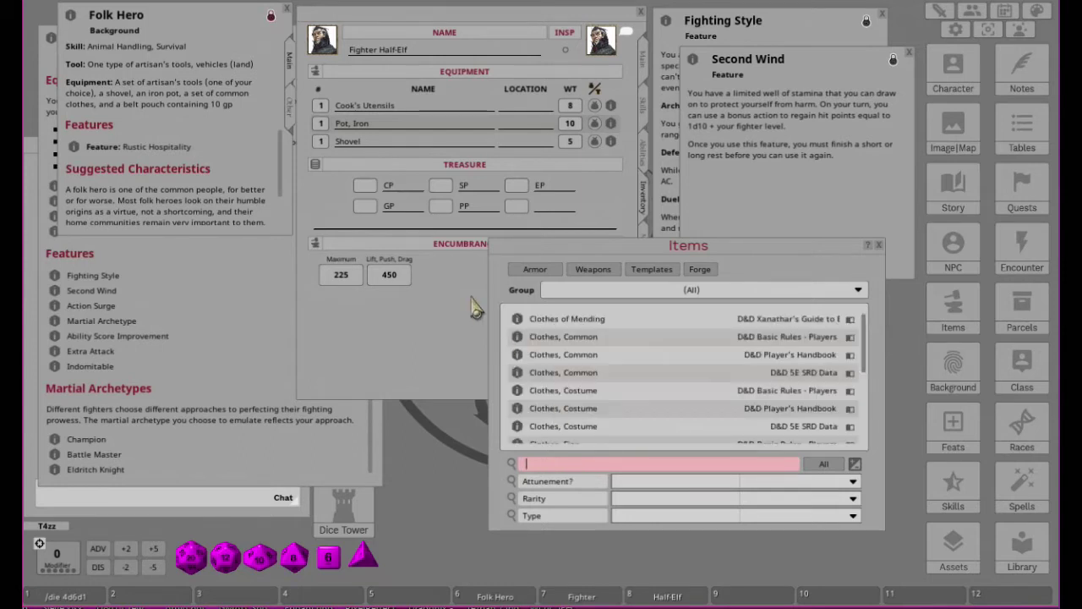
{"action": "left_click_drag", "start_coordinate": [515, 355], "coordinate": [362, 141]}
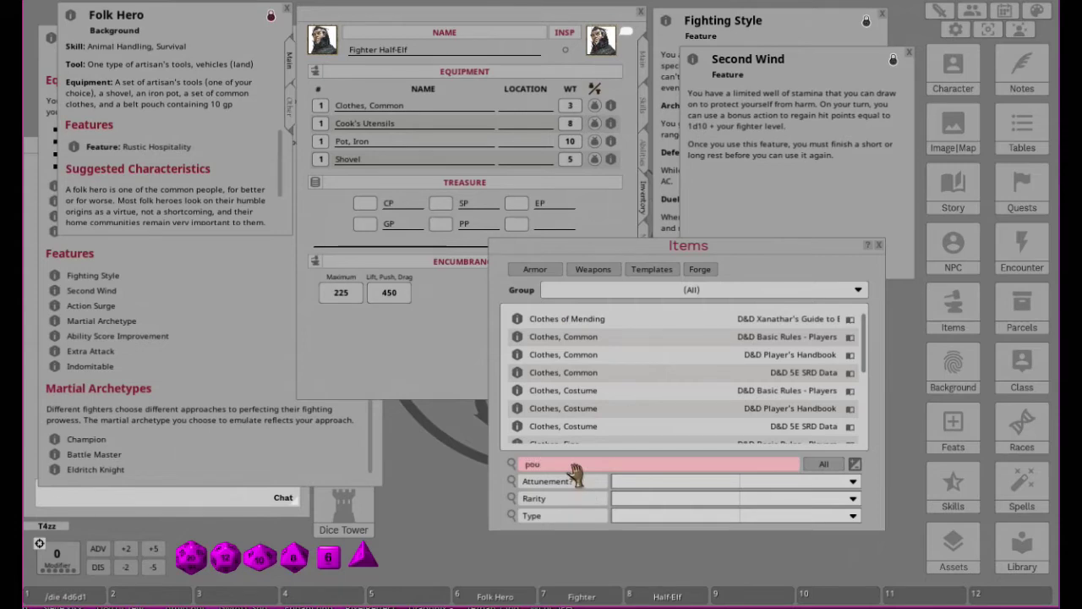
Step: Search the items for a pouch and add the Player's Handbook Pouch to the character's inventory
{"action": "key", "text": "Return"}
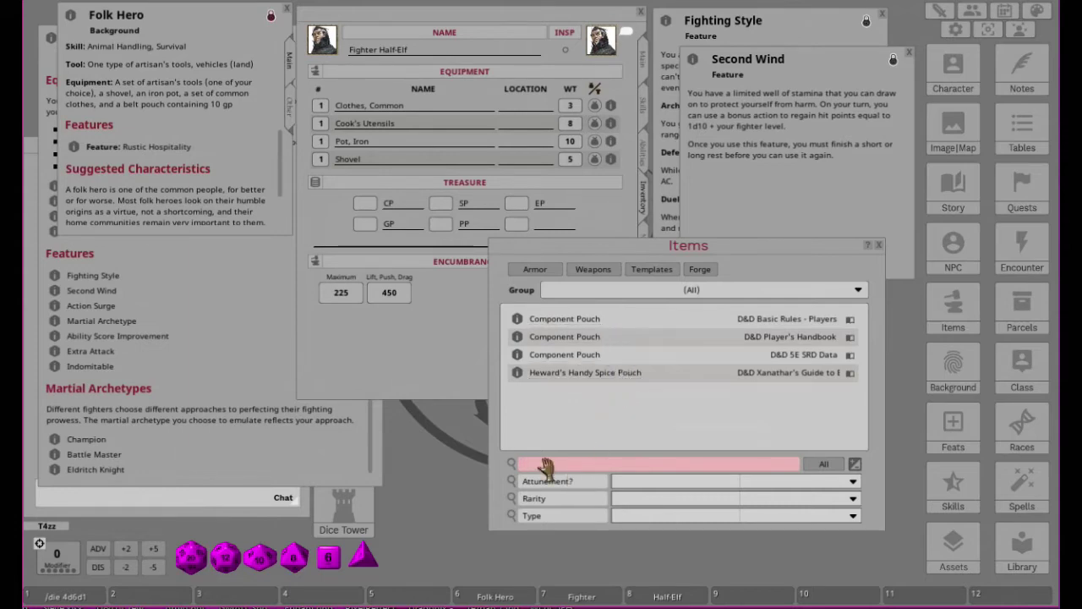
{"action": "key", "text": "BackSpace"}
{"action": "key", "text": "BackSpace"}
{"action": "key", "text": "BackSpace"}
{"action": "key", "text": "BackSpace"}
{"action": "key", "text": "BackSpace"}
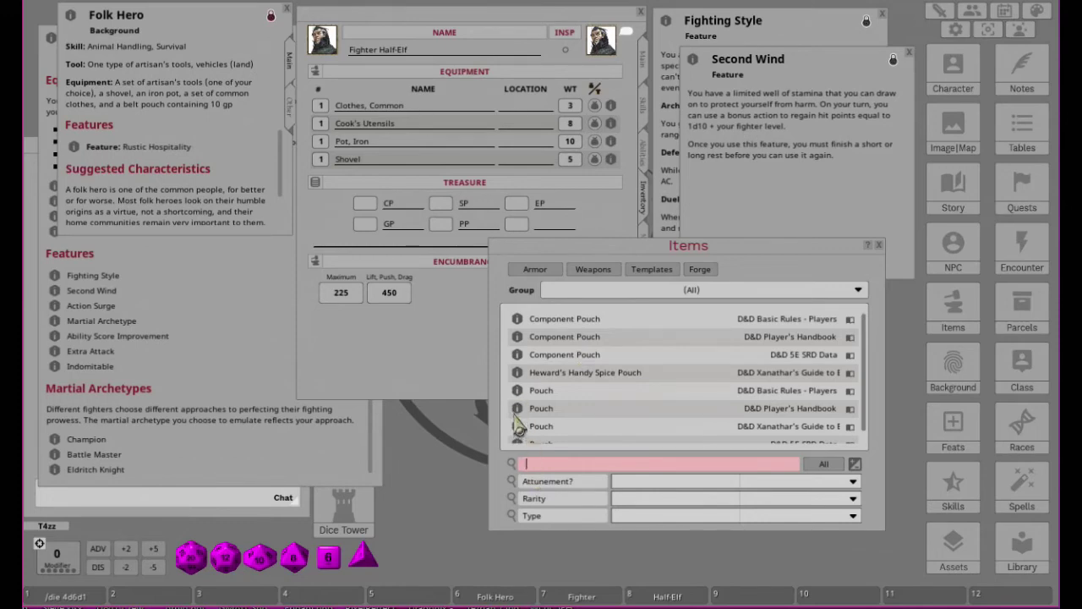
{"action": "left_click_drag", "start_coordinate": [515, 413], "coordinate": [395, 150]}
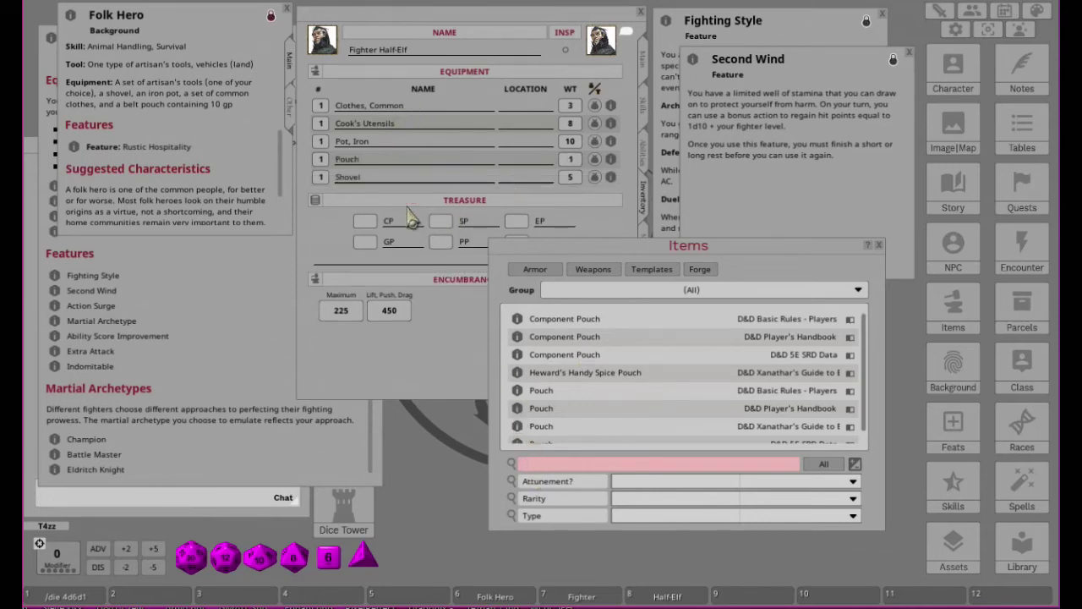
Step: Set the Pouch's location to Belt, enter 10 GP in the treasure section and close the Folk Hero background
{"action": "left_click", "coordinate": [512, 169]}
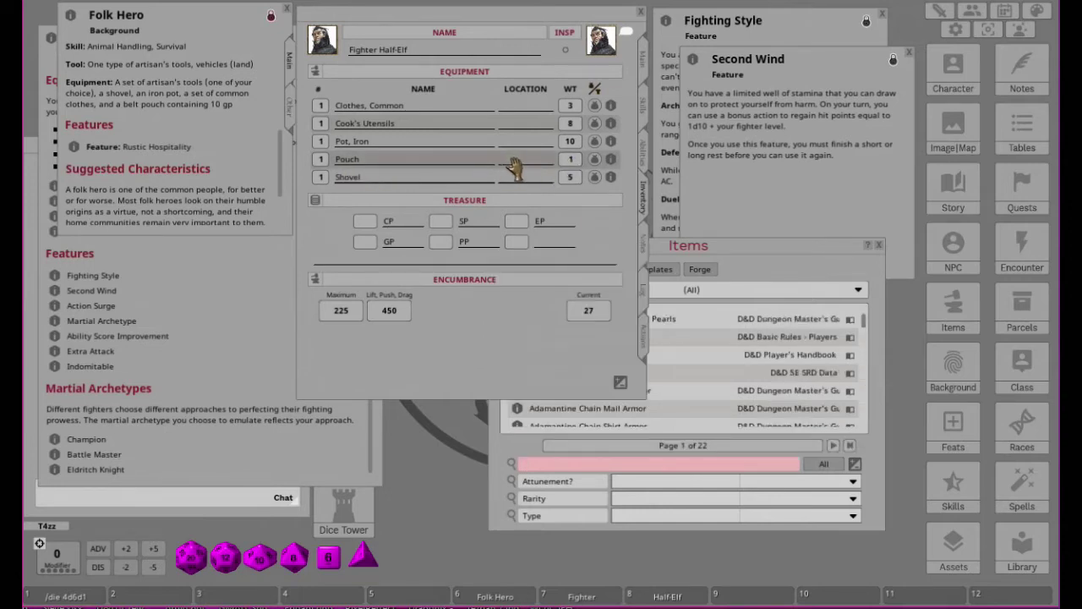
{"action": "type", "text": "Belt"}
{"action": "left_click", "coordinate": [364, 243]}
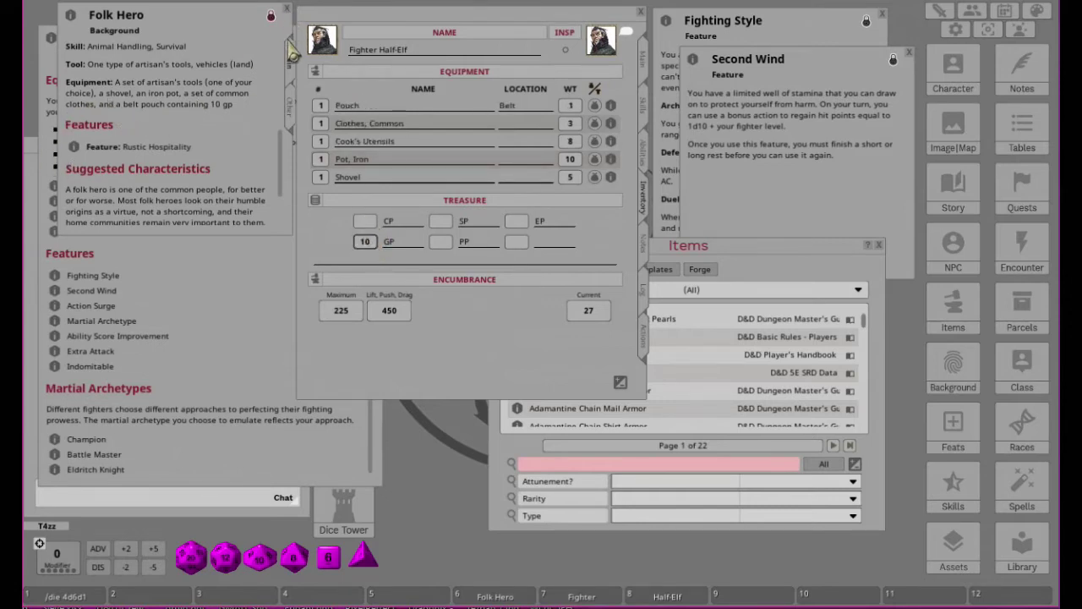
{"action": "left_click", "coordinate": [289, 10]}
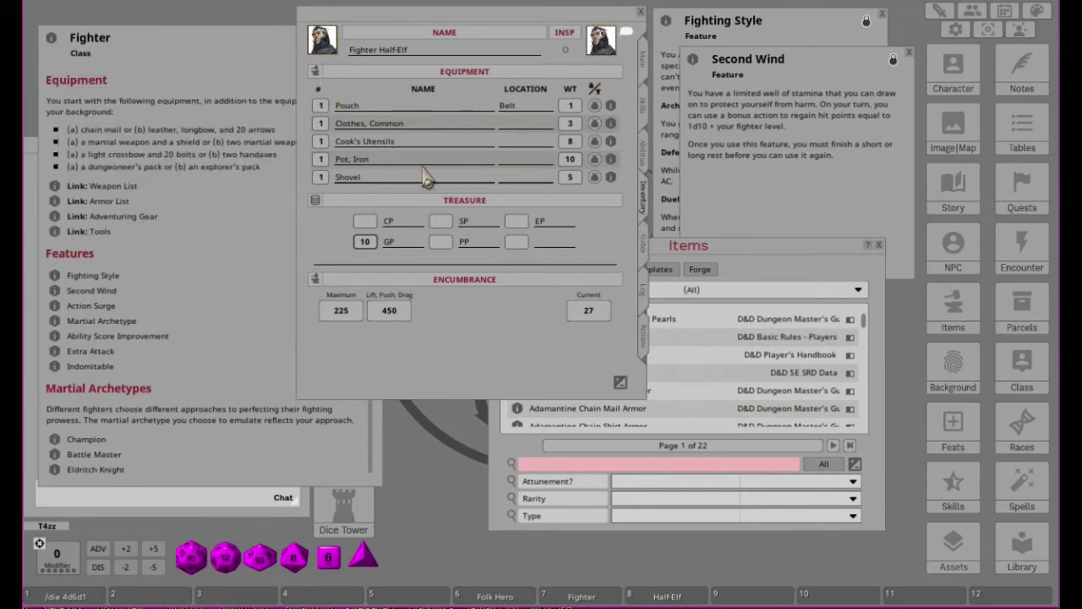
Step: Search the items for chain mail, add the Player's Handbook Chain Mail to the inventory and show the character's main page
{"action": "scroll", "coordinate": [236, 234], "scroll_direction": "up", "scroll_amount": 1}
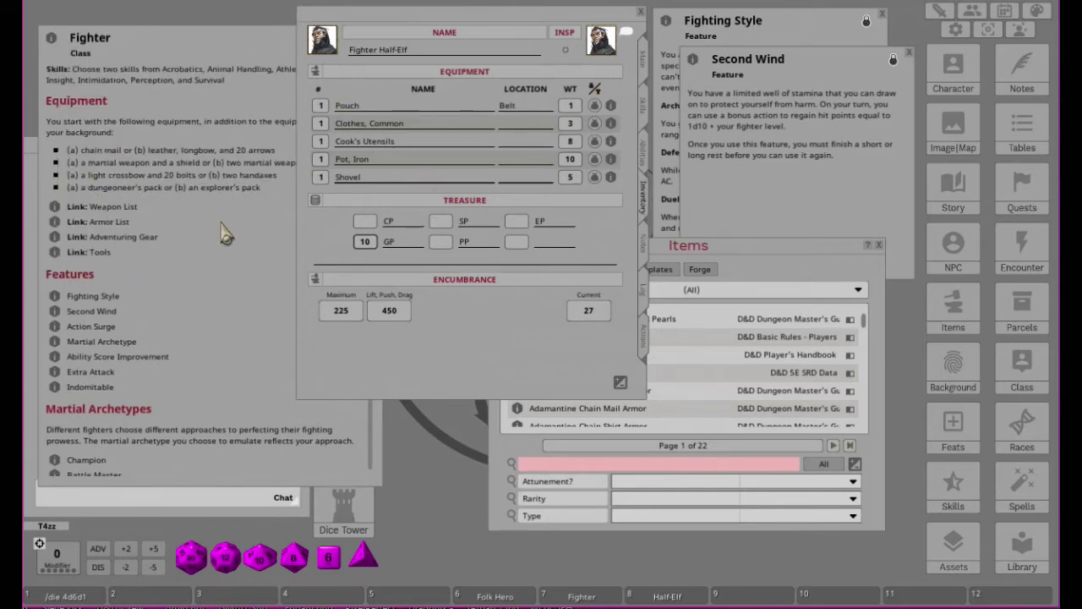
{"action": "scroll", "coordinate": [207, 225], "scroll_direction": "down", "scroll_amount": 1}
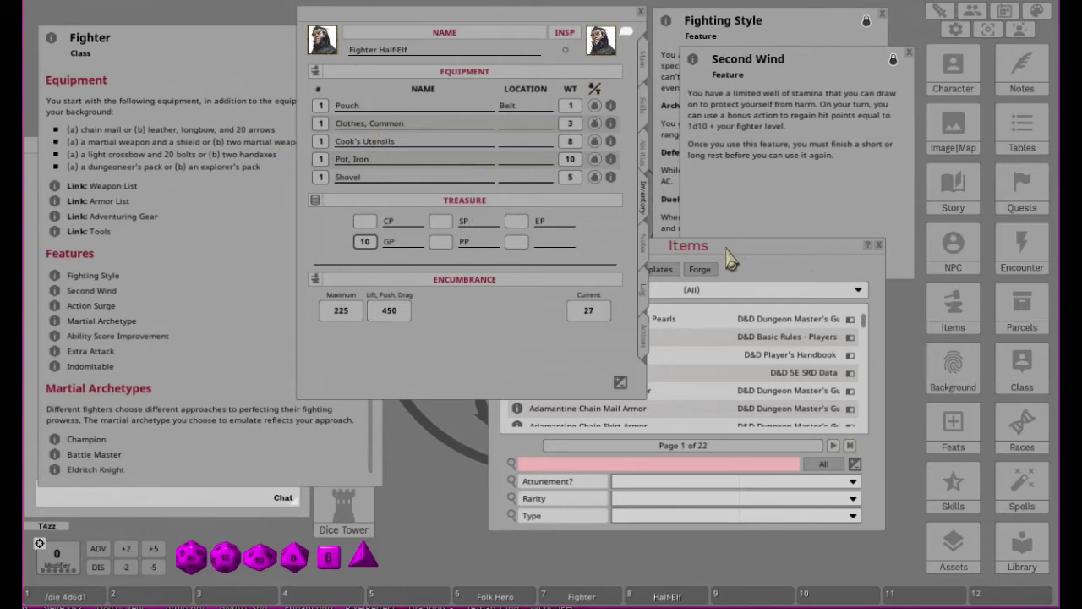
{"action": "left_click_drag", "start_coordinate": [729, 260], "coordinate": [853, 225]}
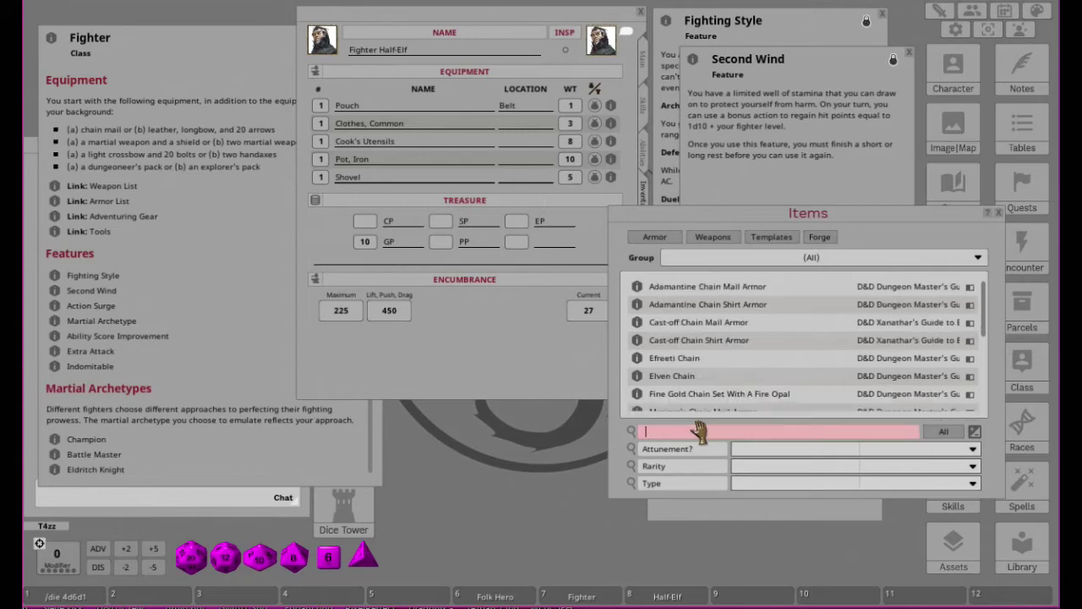
{"action": "scroll", "coordinate": [774, 338], "scroll_direction": "down", "scroll_amount": 3}
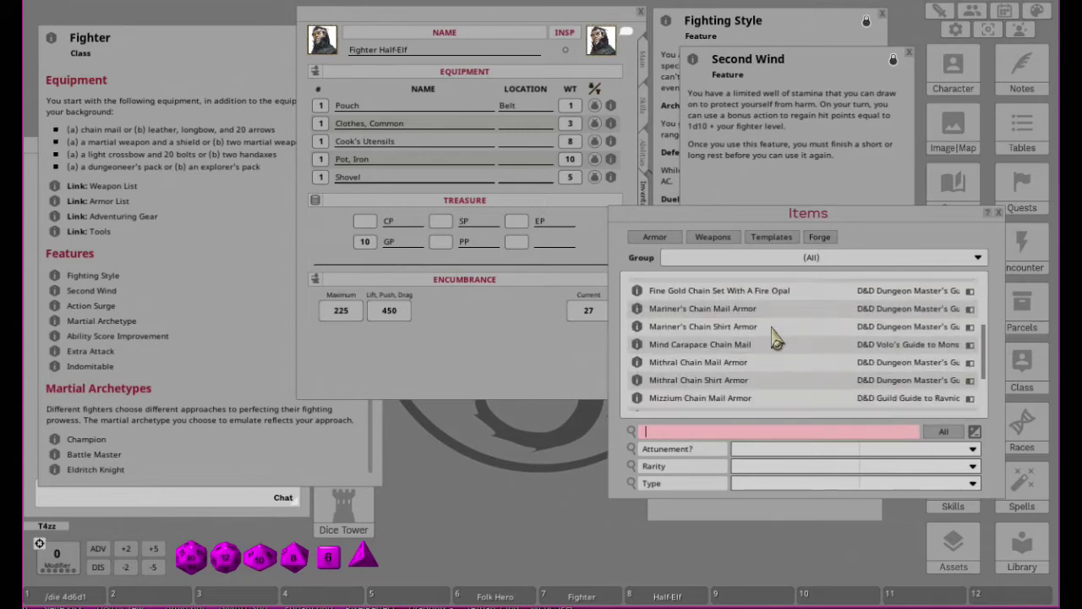
{"action": "scroll", "coordinate": [775, 338], "scroll_direction": "down", "scroll_amount": 2}
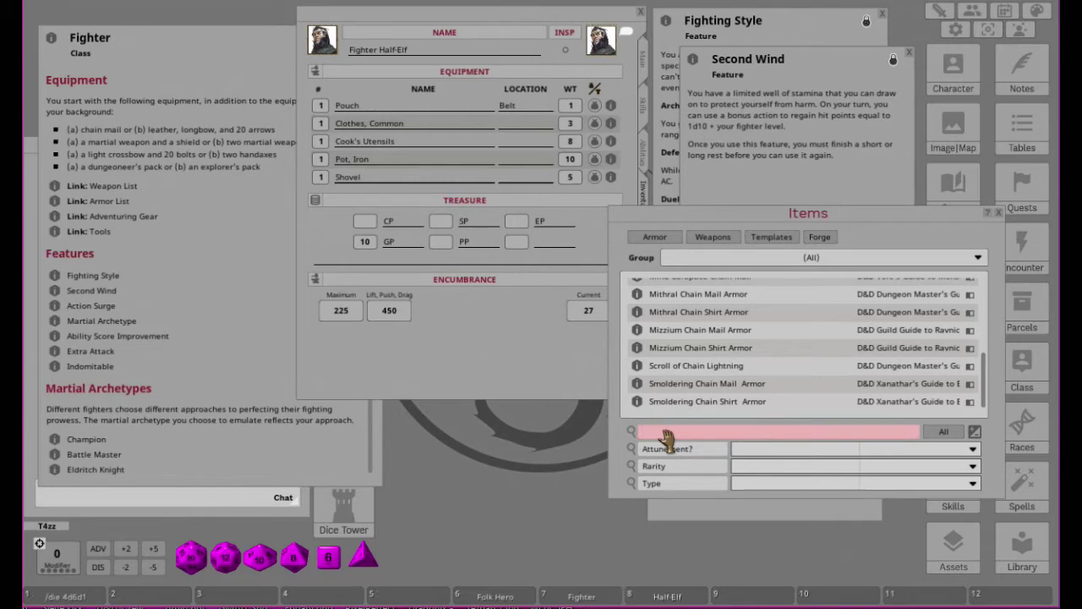
{"action": "key", "text": "BackSpace"}
{"action": "key", "text": "BackSpace"}
{"action": "key", "text": "BackSpace"}
{"action": "key", "text": "BackSpace"}
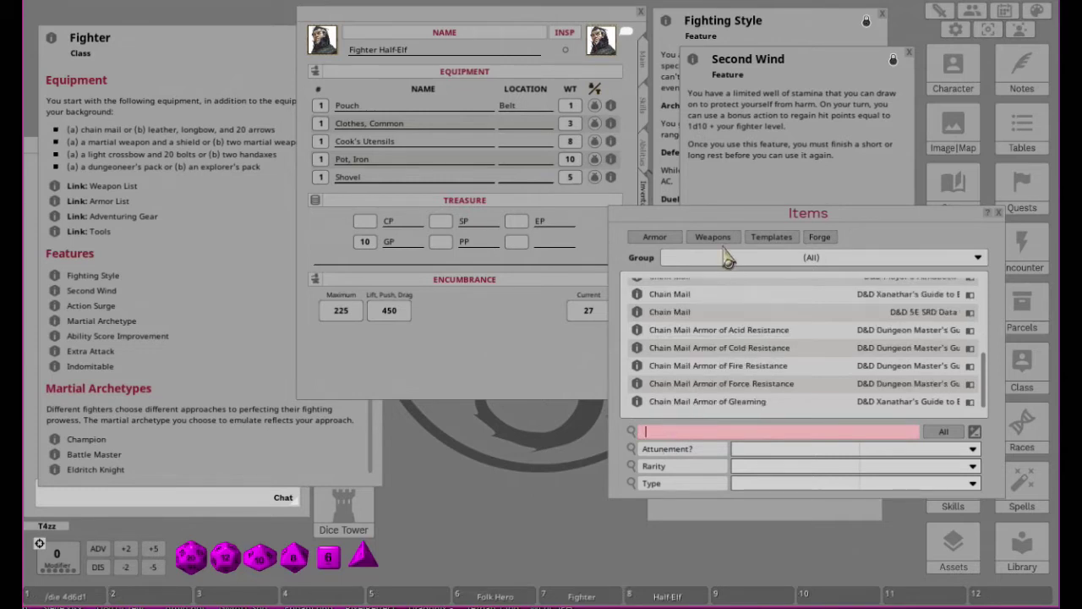
{"action": "scroll", "coordinate": [761, 343], "scroll_direction": "up", "scroll_amount": 2}
{"action": "scroll", "coordinate": [761, 342], "scroll_direction": "up", "scroll_amount": 1}
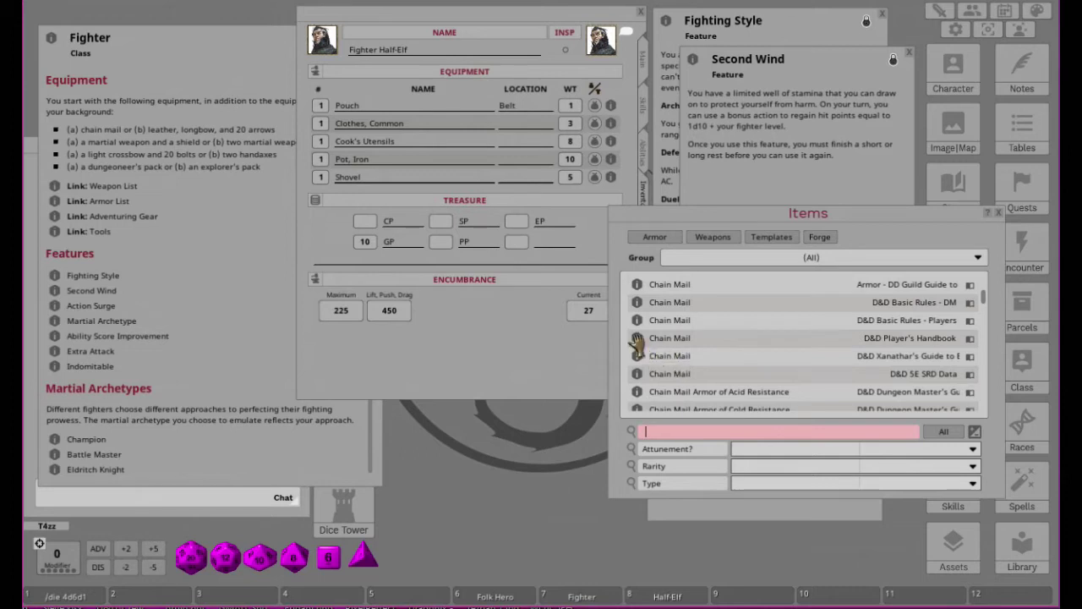
{"action": "left_click_drag", "start_coordinate": [421, 140], "coordinate": [421, 141]}
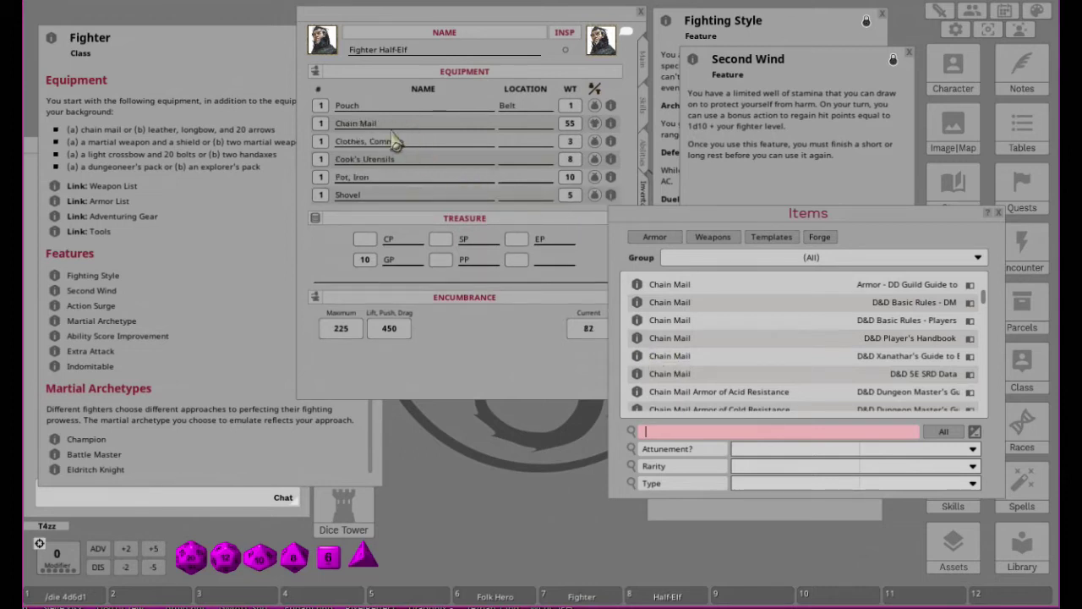
{"action": "left_click", "coordinate": [646, 63]}
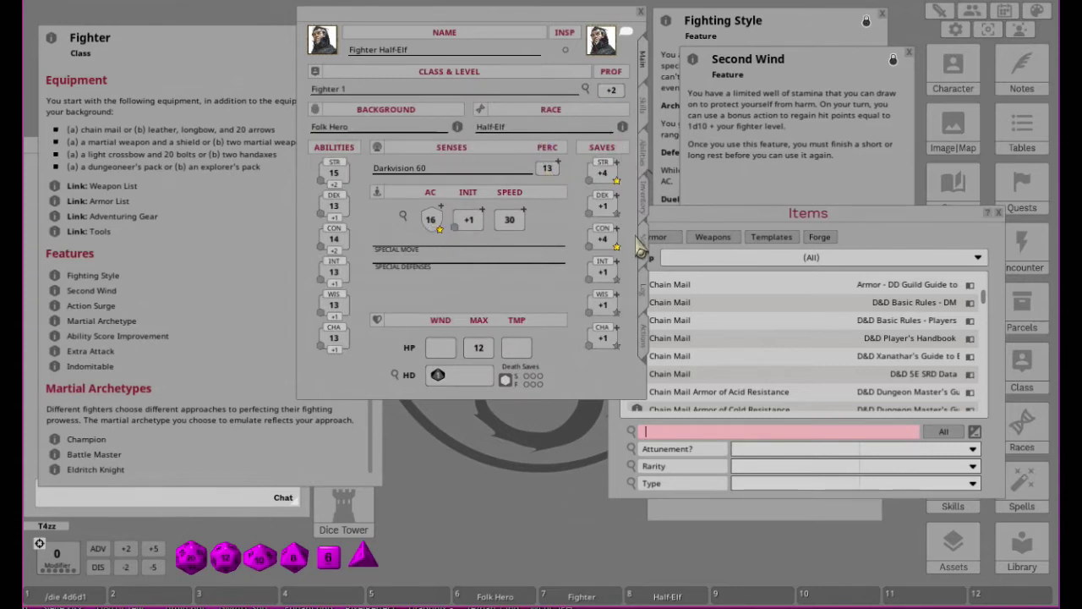
Step: Show the character's inventory and close the items list
{"action": "left_click", "coordinate": [649, 196]}
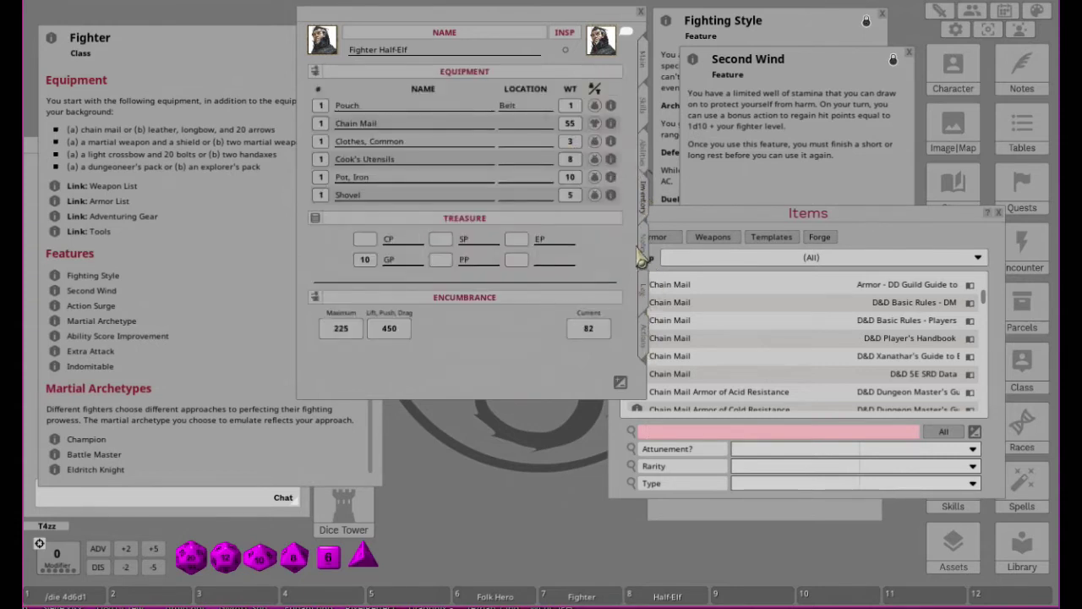
{"action": "left_click", "coordinate": [931, 221]}
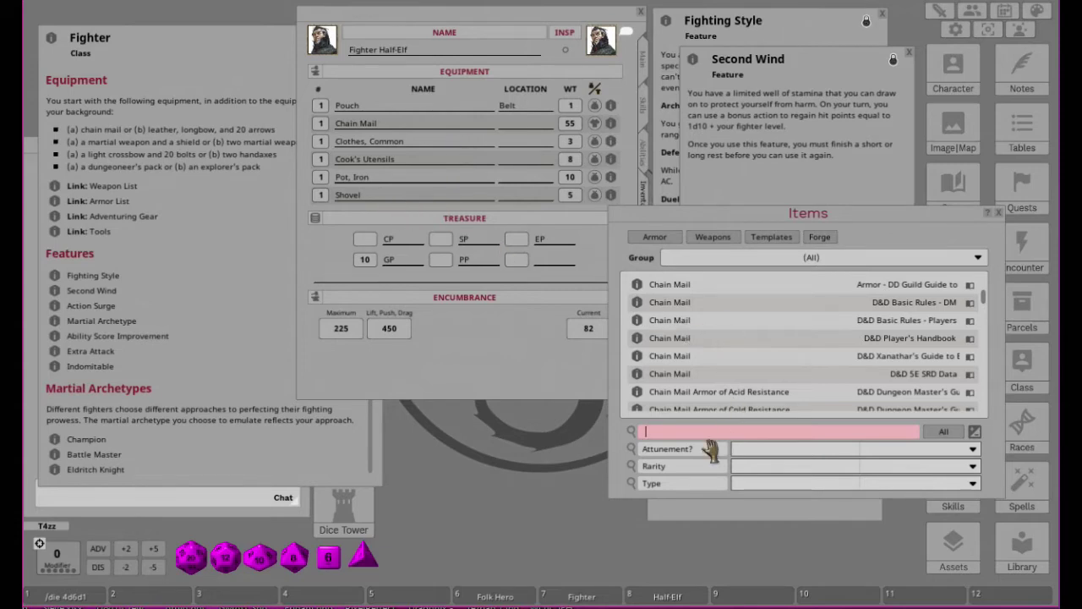
{"action": "left_click", "coordinate": [999, 212]}
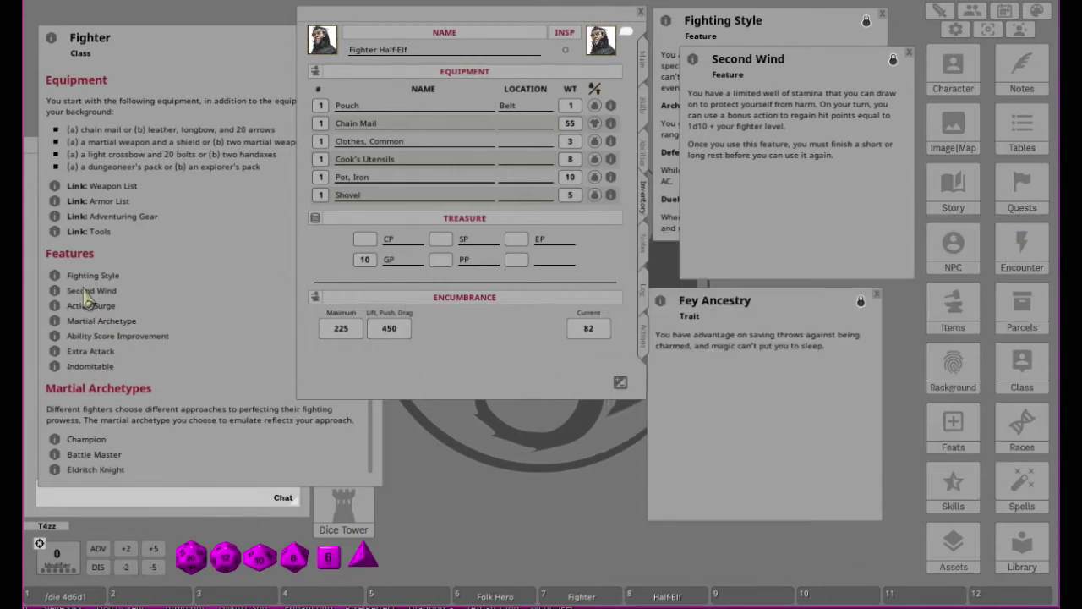
Step: Open the Fighter class's weapon list, add the martial weapon Battleaxe to the character's inventory and close the list
{"action": "left_click", "coordinate": [53, 186]}
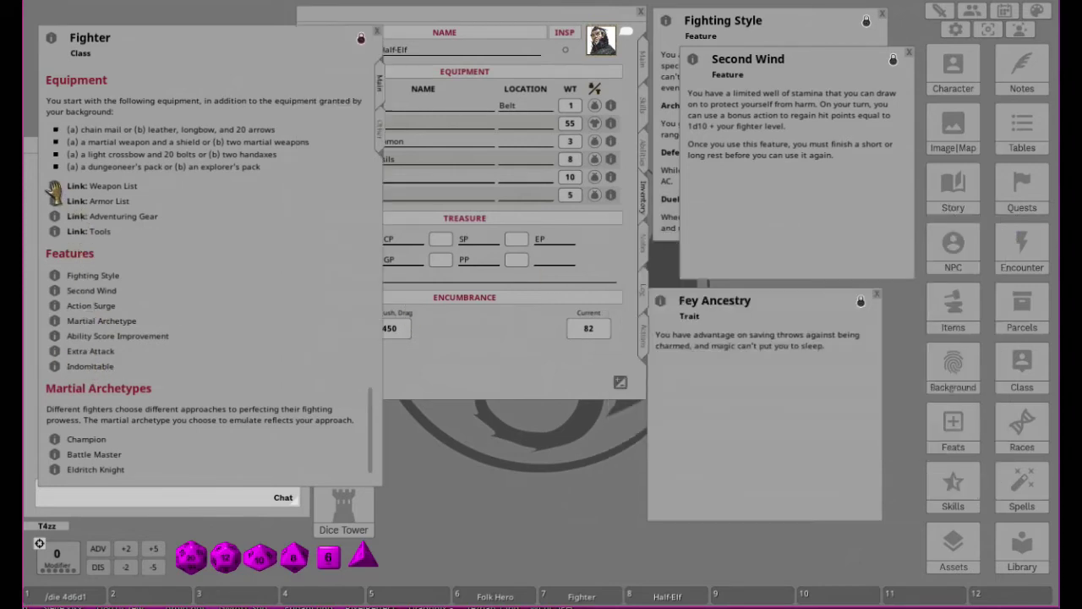
{"action": "scroll", "coordinate": [787, 226], "scroll_direction": "down", "scroll_amount": 5}
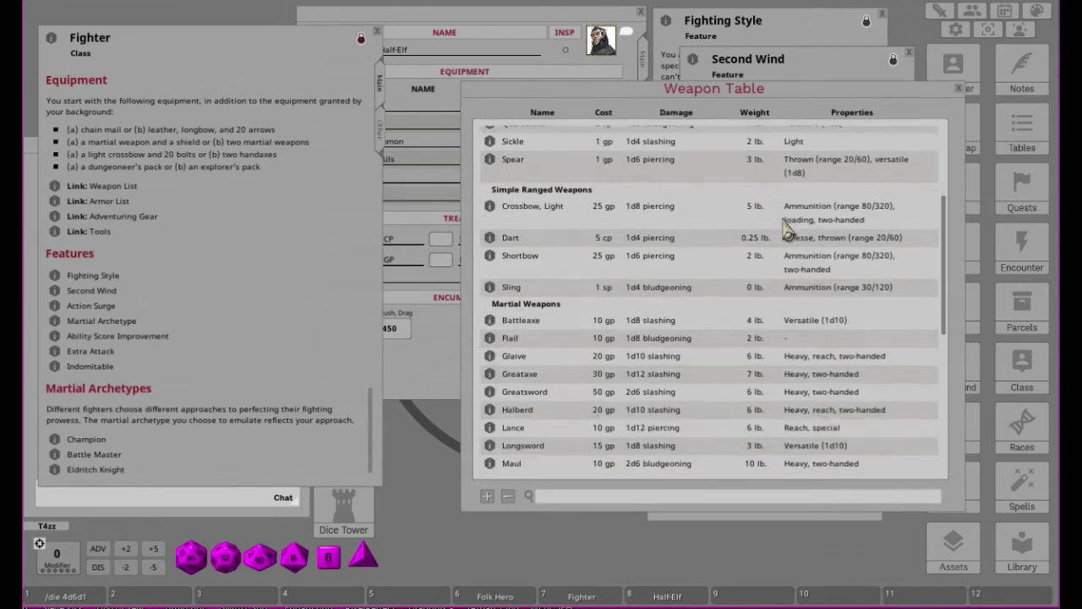
{"action": "scroll", "coordinate": [785, 221], "scroll_direction": "down", "scroll_amount": 2}
{"action": "scroll", "coordinate": [785, 225], "scroll_direction": "up", "scroll_amount": 1}
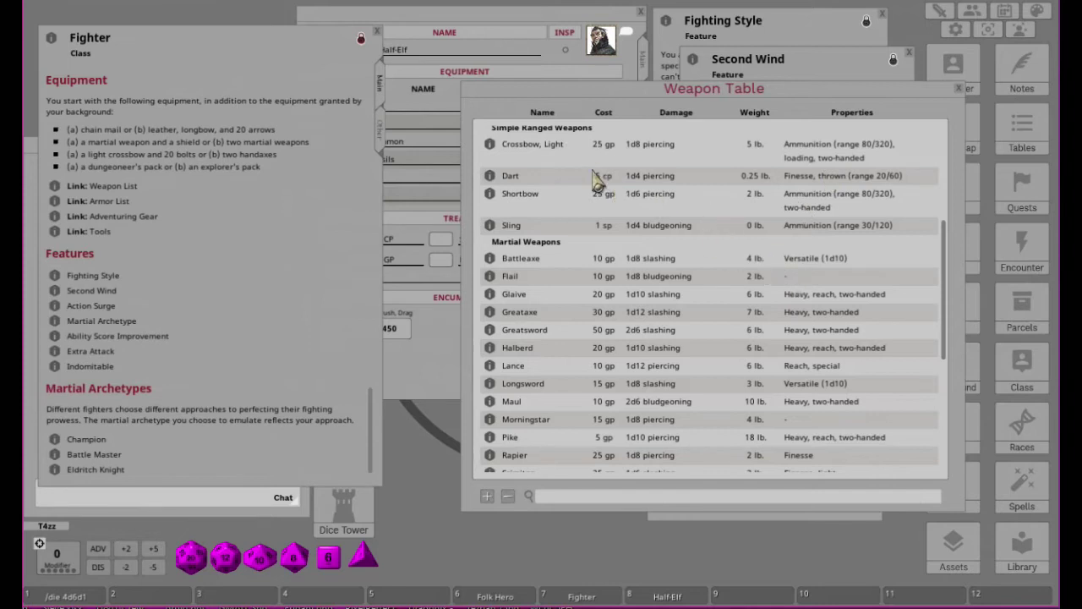
{"action": "scroll", "coordinate": [656, 220], "scroll_direction": "down", "scroll_amount": 3}
{"action": "scroll", "coordinate": [657, 229], "scroll_direction": "up", "scroll_amount": 1}
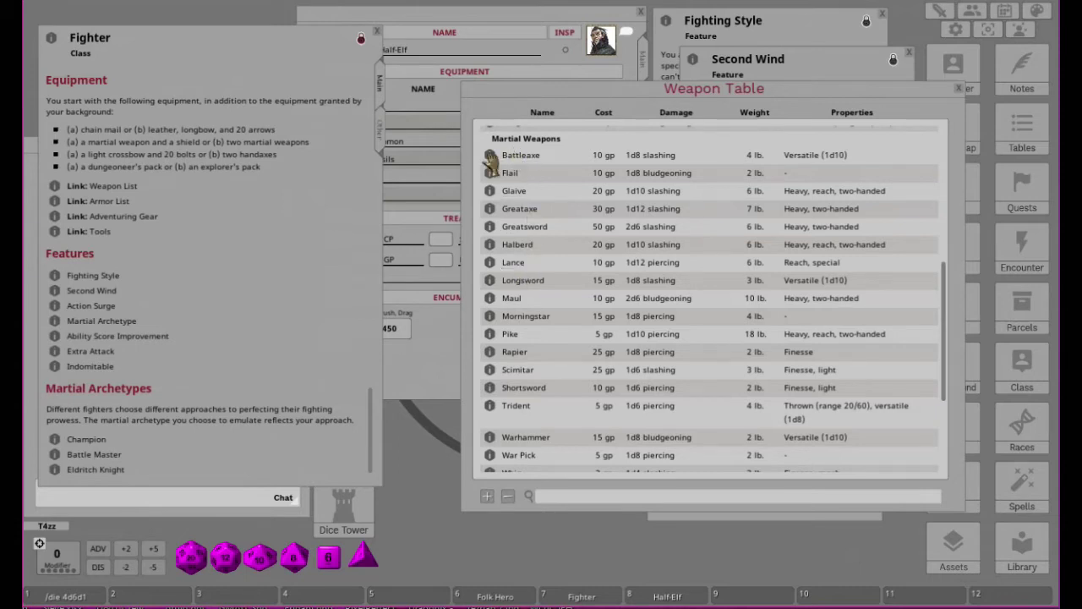
{"action": "left_click_drag", "start_coordinate": [490, 159], "coordinate": [420, 166]}
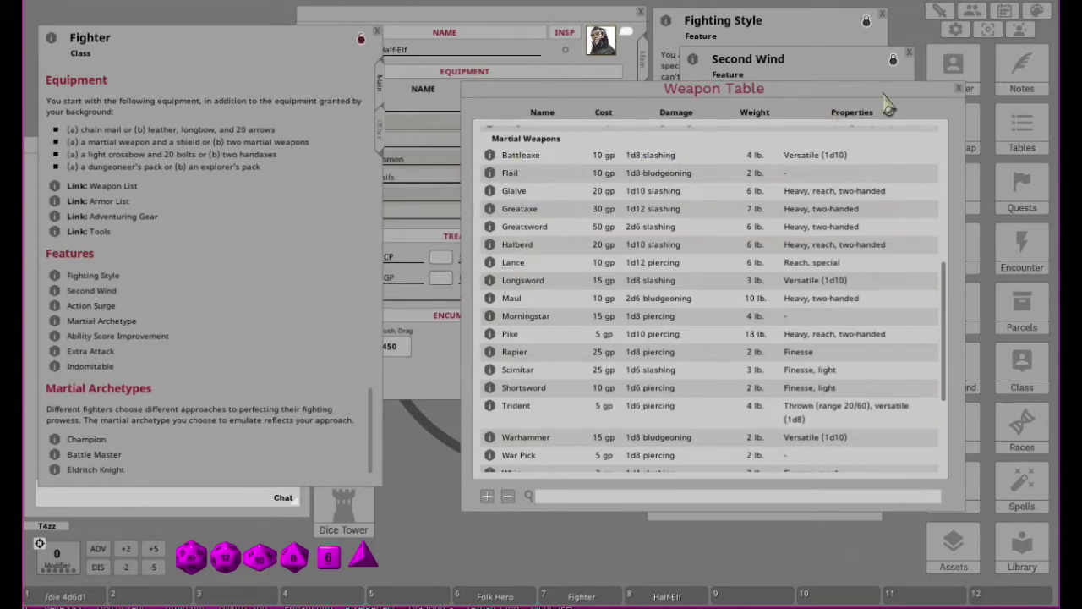
{"action": "left_click", "coordinate": [958, 88]}
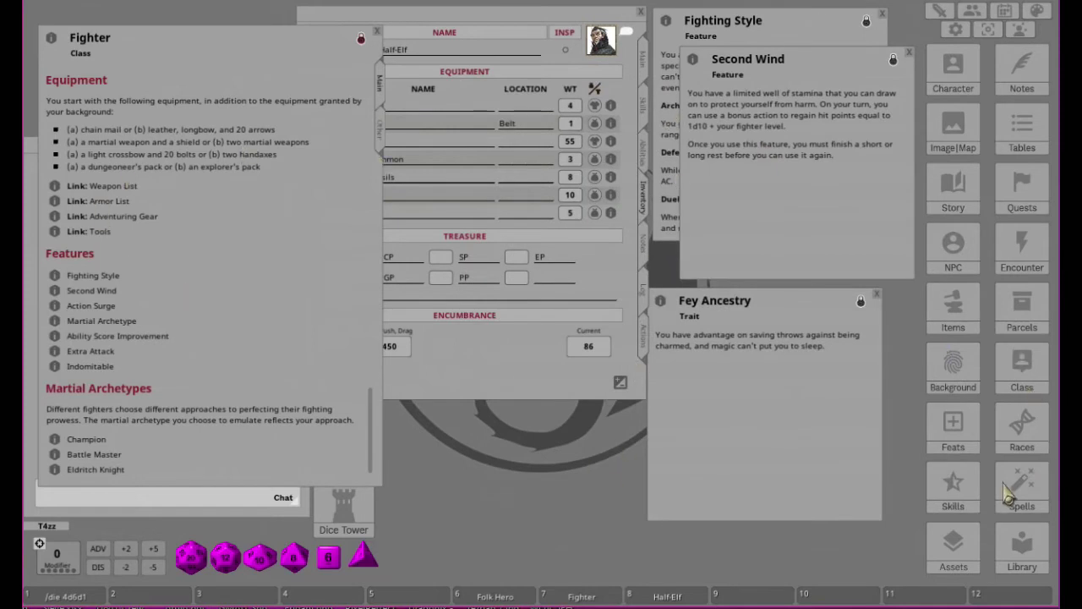
Step: Search the items for "shield" and add the plain Shield to the character's inventory
{"action": "left_click", "coordinate": [954, 314]}
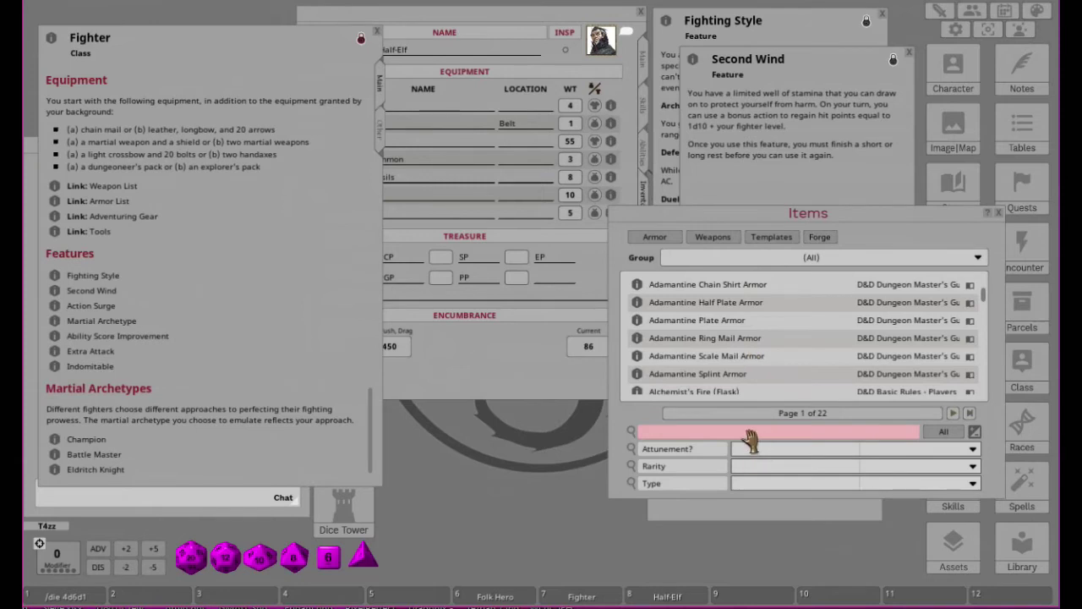
{"action": "type", "text": "shield"}
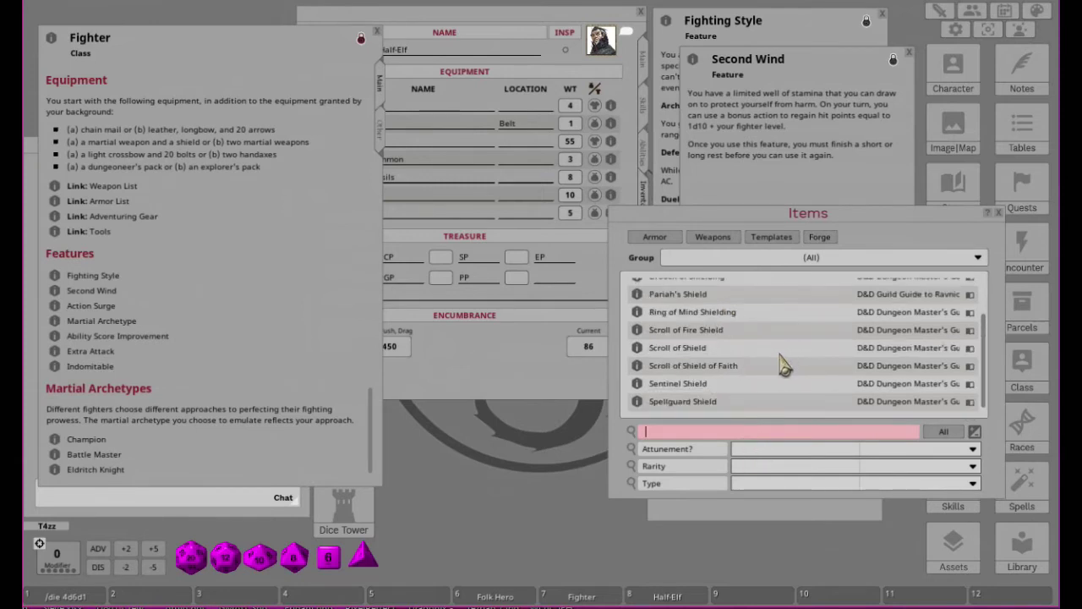
{"action": "scroll", "coordinate": [777, 363], "scroll_direction": "up", "scroll_amount": 2}
{"action": "scroll", "coordinate": [785, 365], "scroll_direction": "down", "scroll_amount": 1}
{"action": "scroll", "coordinate": [785, 365], "scroll_direction": "down", "scroll_amount": 1}
{"action": "key", "text": "Return"}
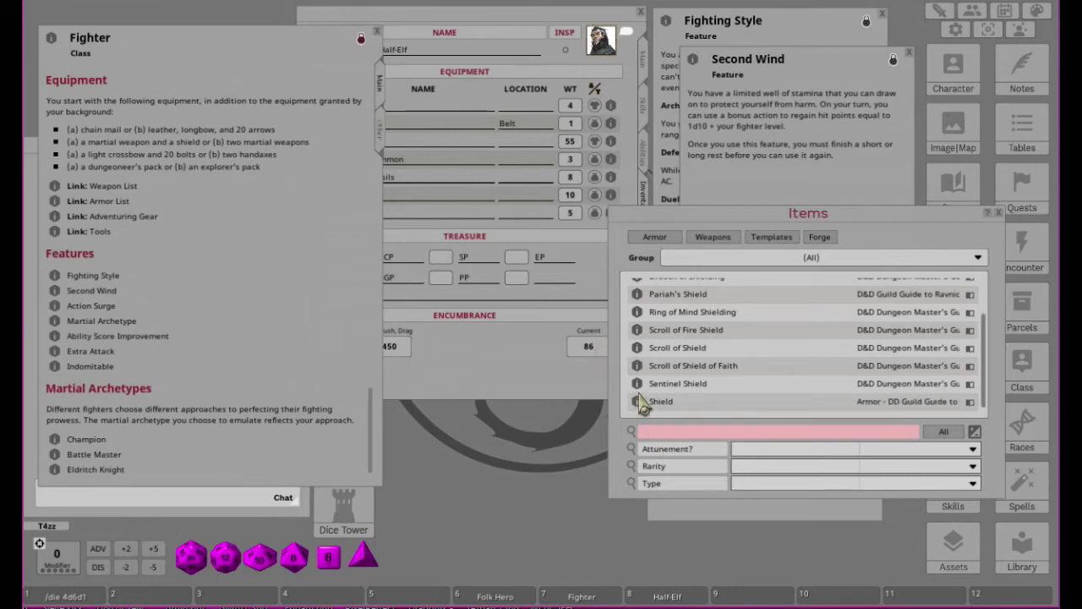
{"action": "left_click_drag", "start_coordinate": [642, 406], "coordinate": [490, 177]}
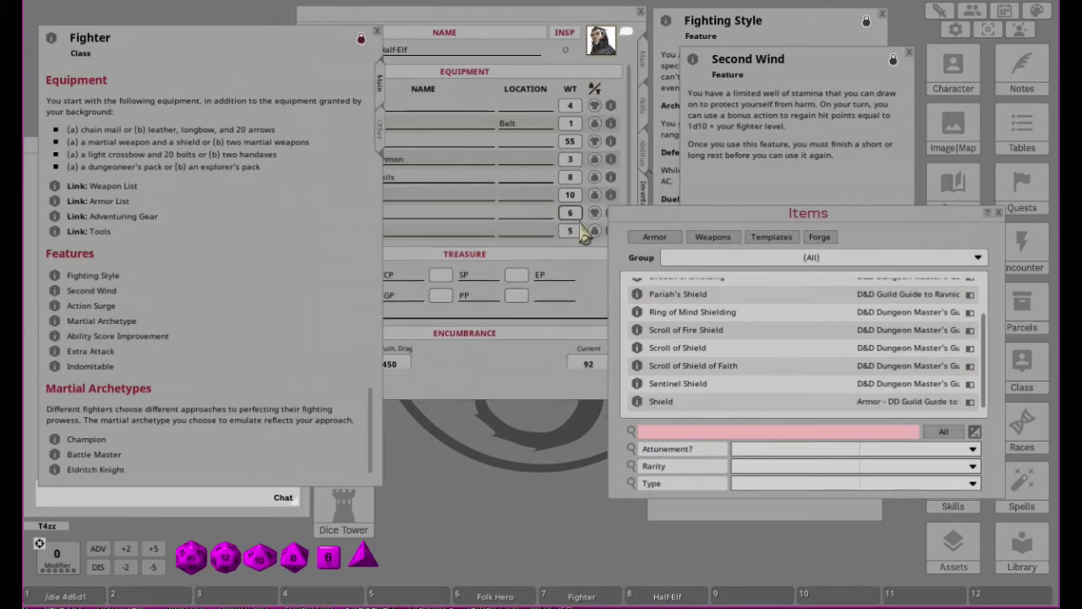
Step: Check the armor class on the character's main page against the equipped items in the inventory
{"action": "left_click", "coordinate": [648, 65]}
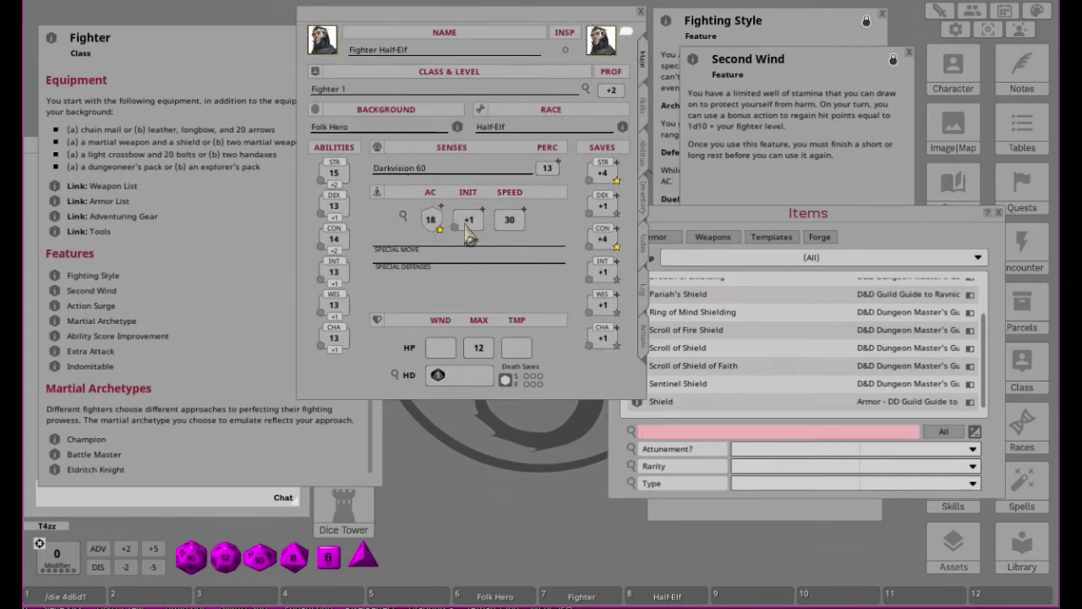
{"action": "left_click", "coordinate": [647, 213]}
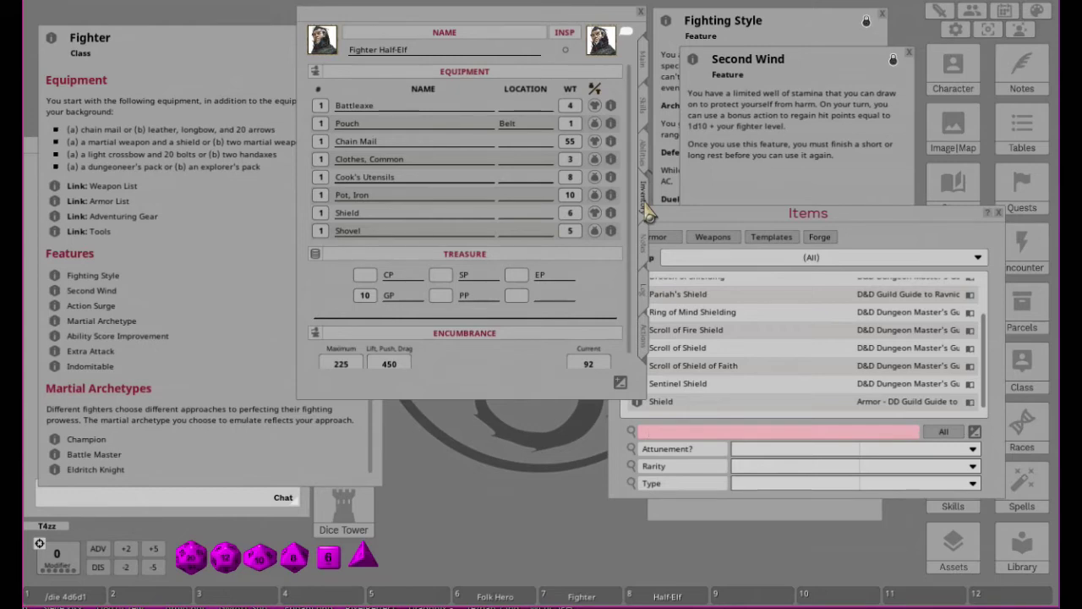
{"action": "left_click", "coordinate": [644, 66]}
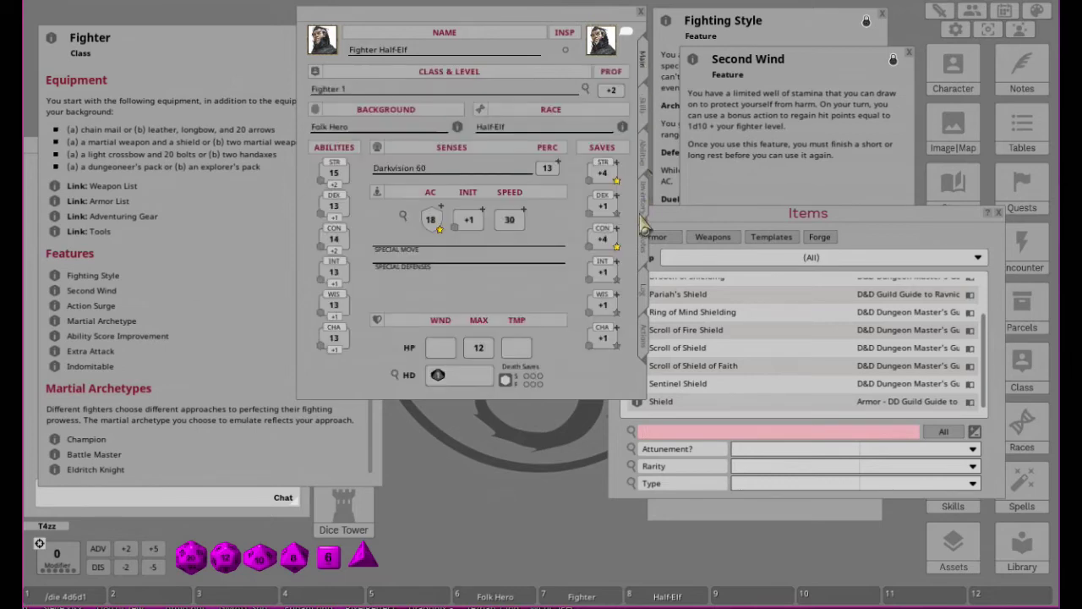
{"action": "left_click", "coordinate": [645, 213]}
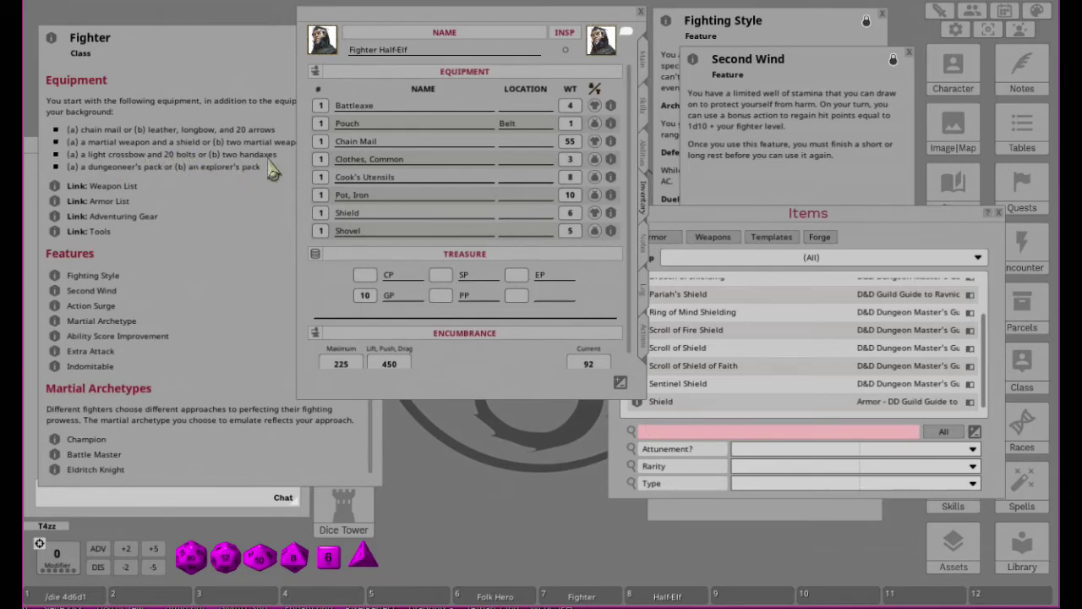
Step: Search the items for crossbow gear and add the D&D 5E SRD Data version of "Case, Crossbow Bolt" to the inventory
{"action": "left_click", "coordinate": [867, 232]}
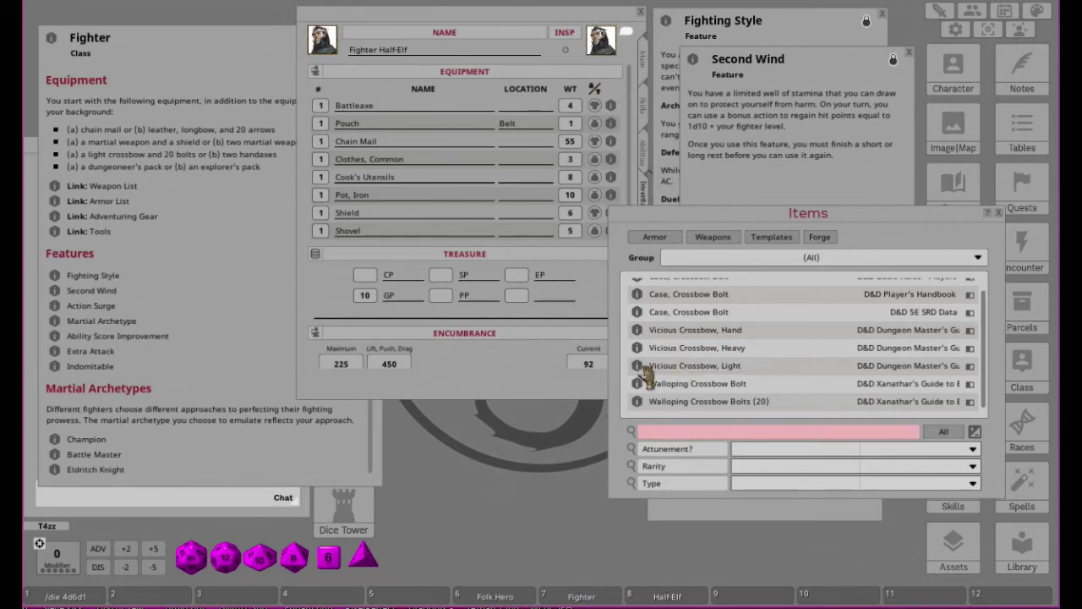
{"action": "scroll", "coordinate": [749, 366], "scroll_direction": "up", "scroll_amount": 1}
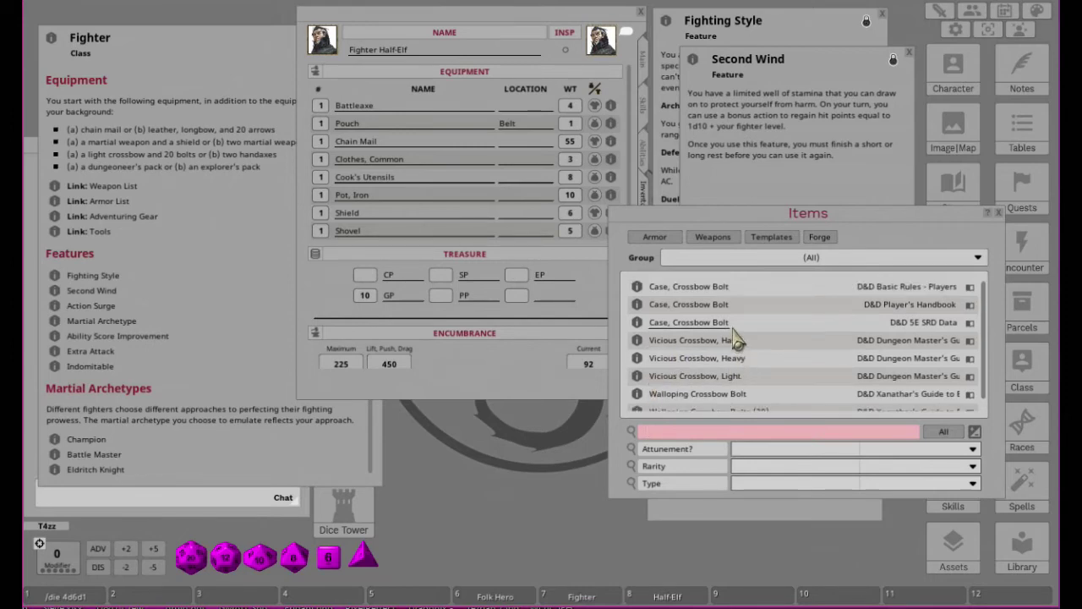
{"action": "scroll", "coordinate": [748, 348], "scroll_direction": "down", "scroll_amount": 1}
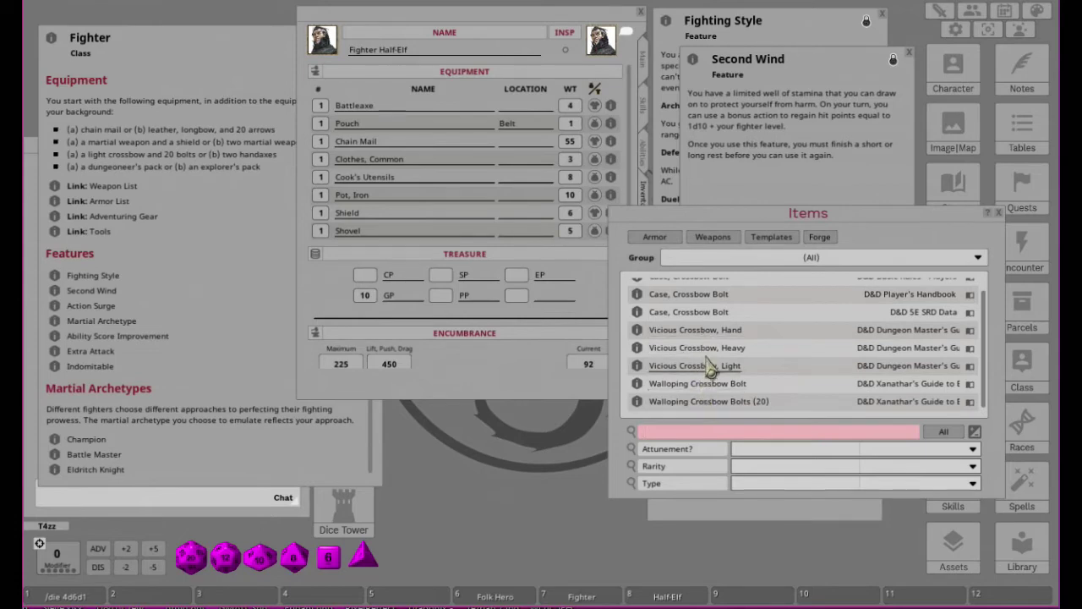
{"action": "scroll", "coordinate": [706, 355], "scroll_direction": "up", "scroll_amount": 1}
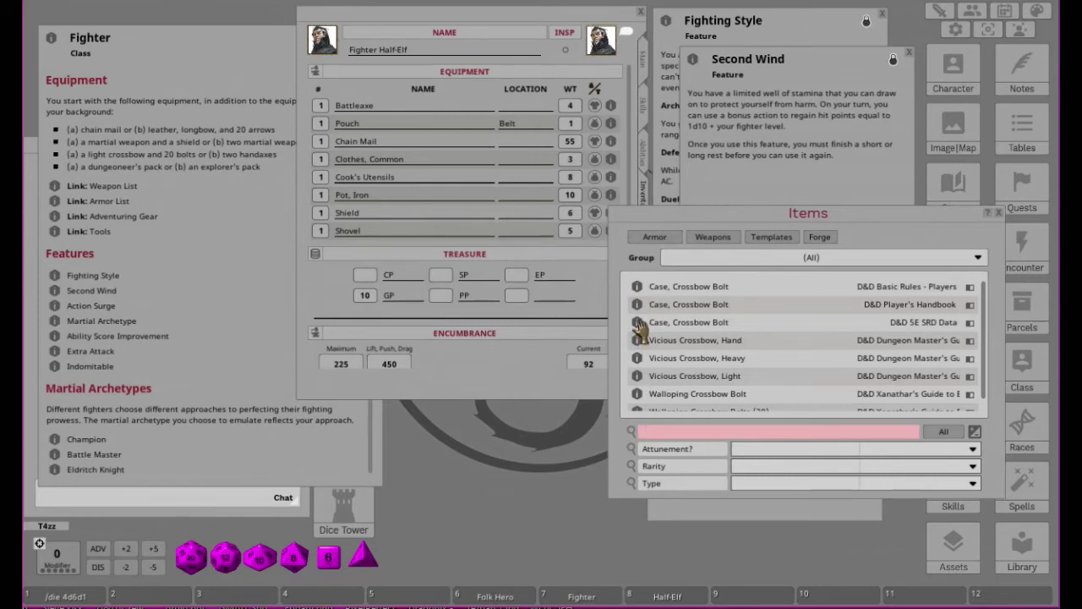
{"action": "left_click_drag", "start_coordinate": [640, 329], "coordinate": [469, 224]}
Step: Search the items for crossbow again and add the D&D Basic Rules - Players version of "Crossbow Bolts (20)" to the inventory
{"action": "scroll", "coordinate": [732, 338], "scroll_direction": "down", "scroll_amount": 1}
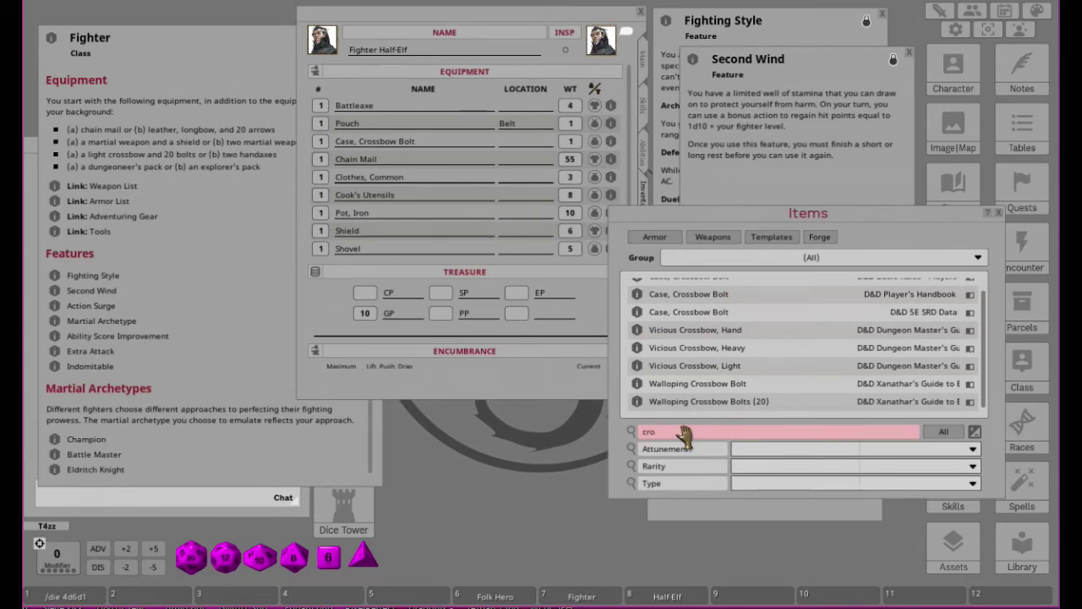
{"action": "key", "text": "BackSpace"}
{"action": "key", "text": "BackSpace"}
{"action": "key", "text": "BackSpace"}
{"action": "key", "text": "BackSpace"}
{"action": "key", "text": "BackSpace"}
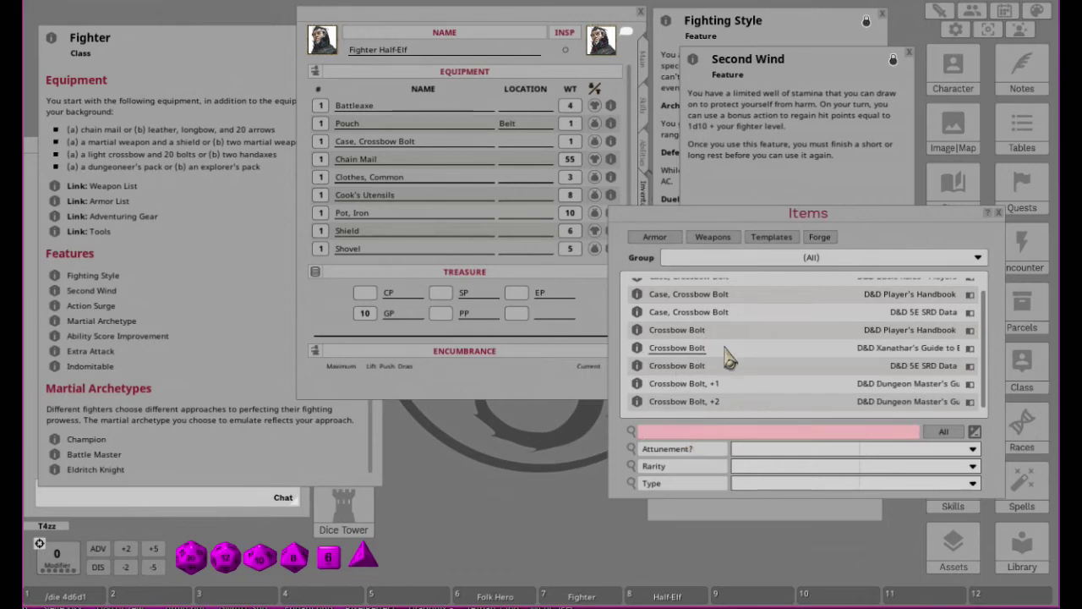
{"action": "scroll", "coordinate": [737, 362], "scroll_direction": "up", "scroll_amount": 3}
{"action": "scroll", "coordinate": [737, 362], "scroll_direction": "down", "scroll_amount": 2}
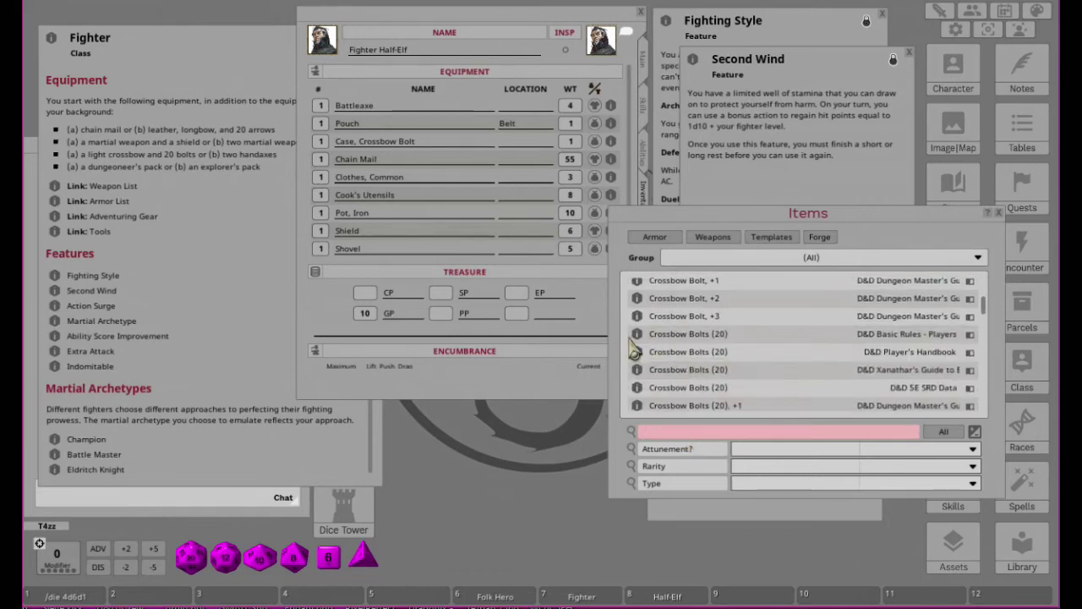
{"action": "left_click_drag", "start_coordinate": [640, 338], "coordinate": [459, 242]}
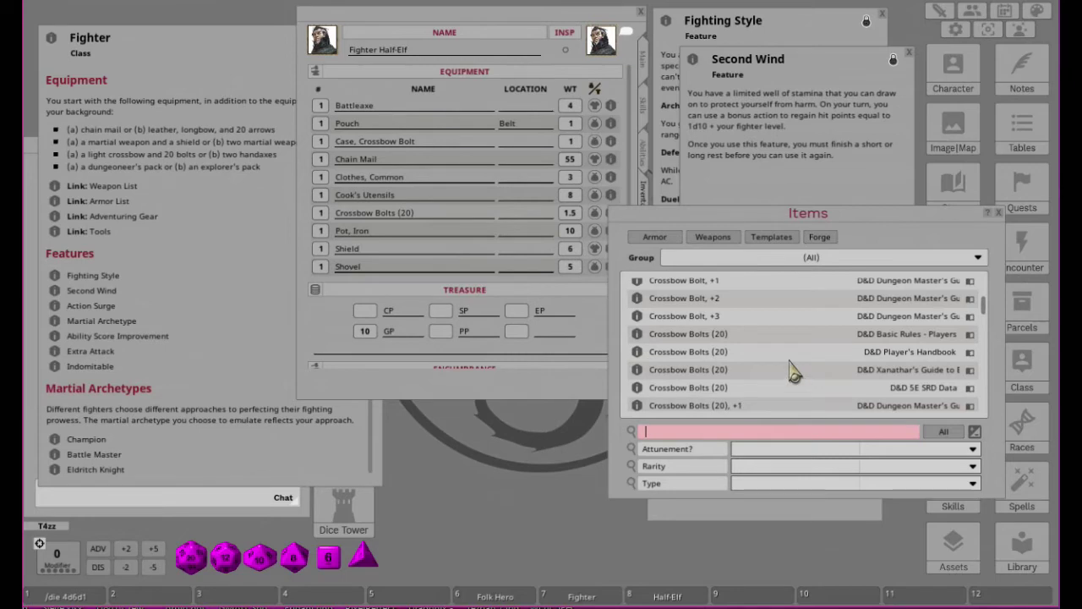
Step: Find "Crossbow, Light" from D&D Basic Rules - Players in the item results and add it to the inventory
{"action": "scroll", "coordinate": [782, 359], "scroll_direction": "down", "scroll_amount": 3}
{"action": "scroll", "coordinate": [782, 359], "scroll_direction": "down", "scroll_amount": 4}
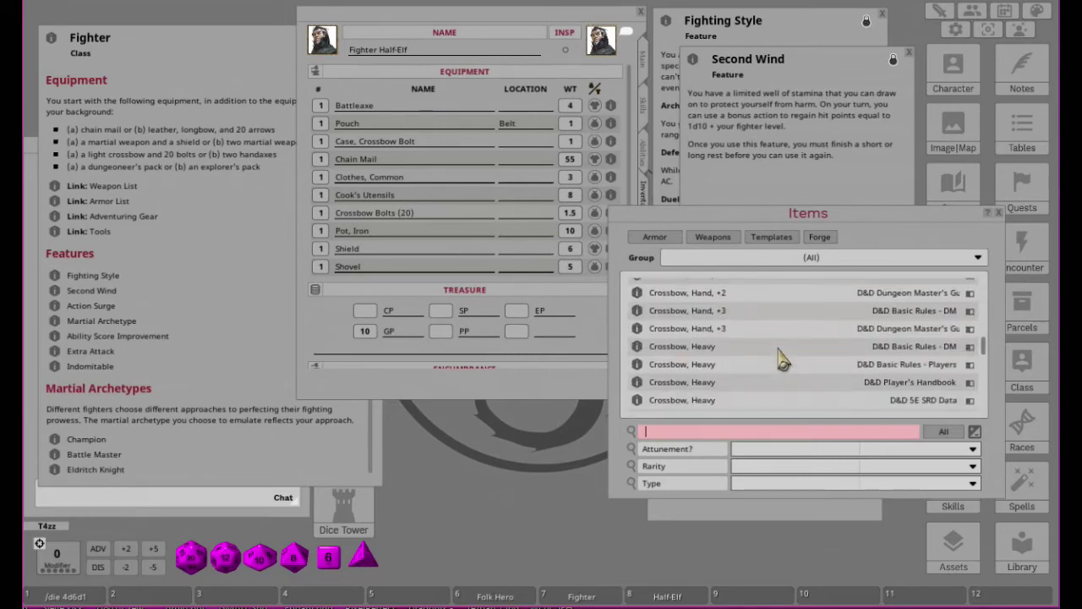
{"action": "scroll", "coordinate": [782, 359], "scroll_direction": "down", "scroll_amount": 3}
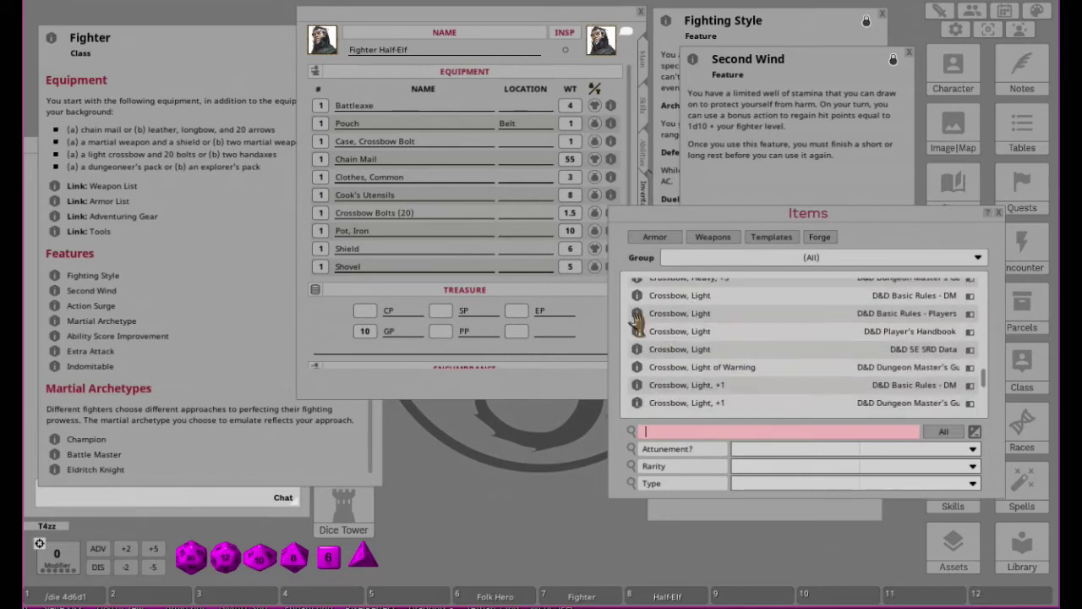
{"action": "left_click_drag", "start_coordinate": [634, 317], "coordinate": [430, 211]}
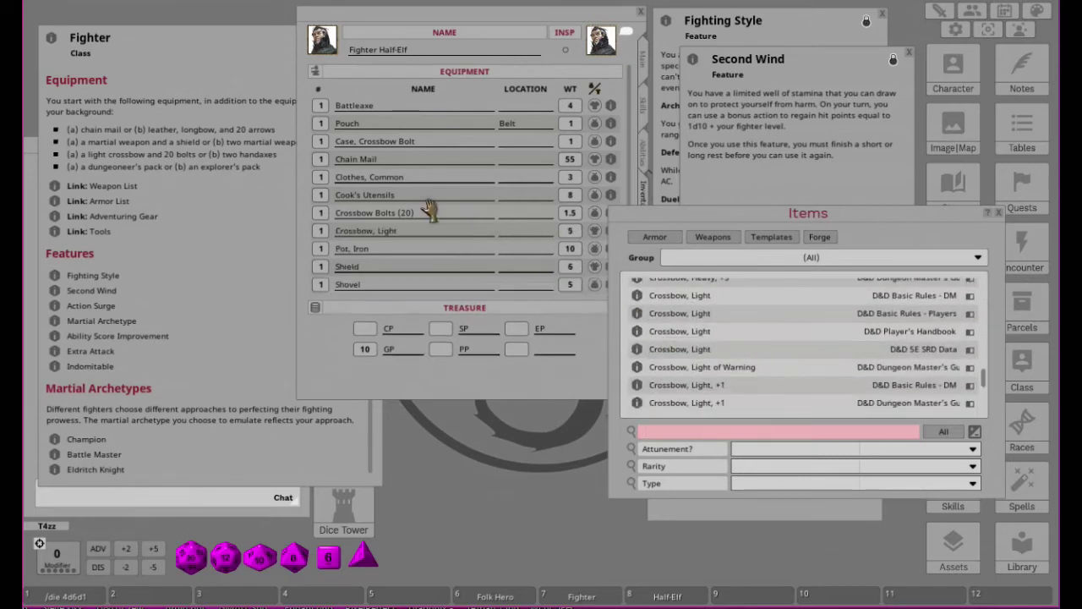
{"action": "left_click", "coordinate": [424, 142]}
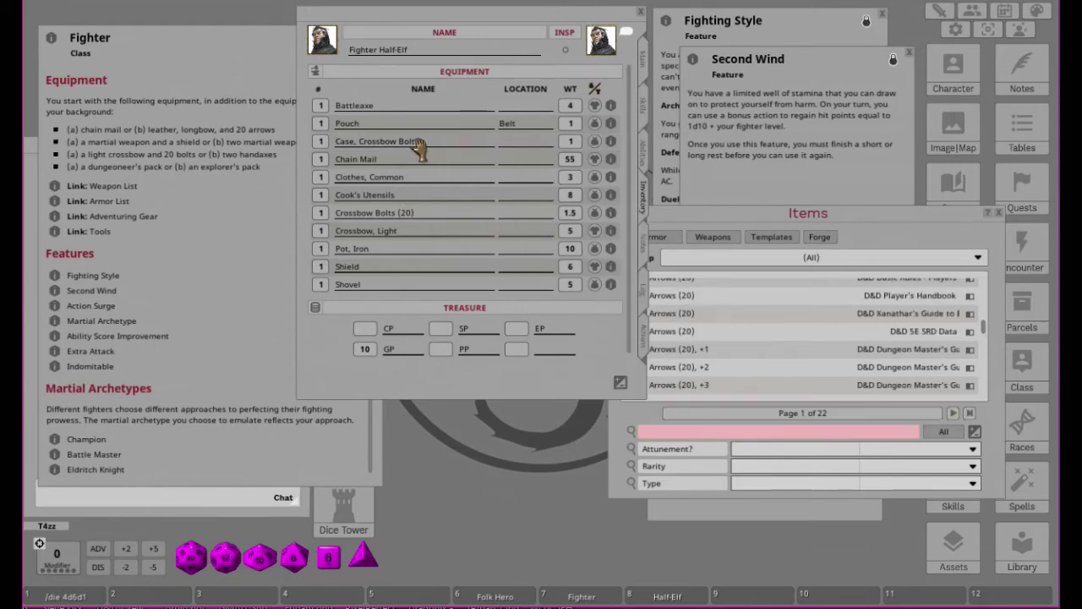
{"action": "key", "text": "ctrl+shift+Left"}
{"action": "key", "text": "ctrl+shift+Left"}
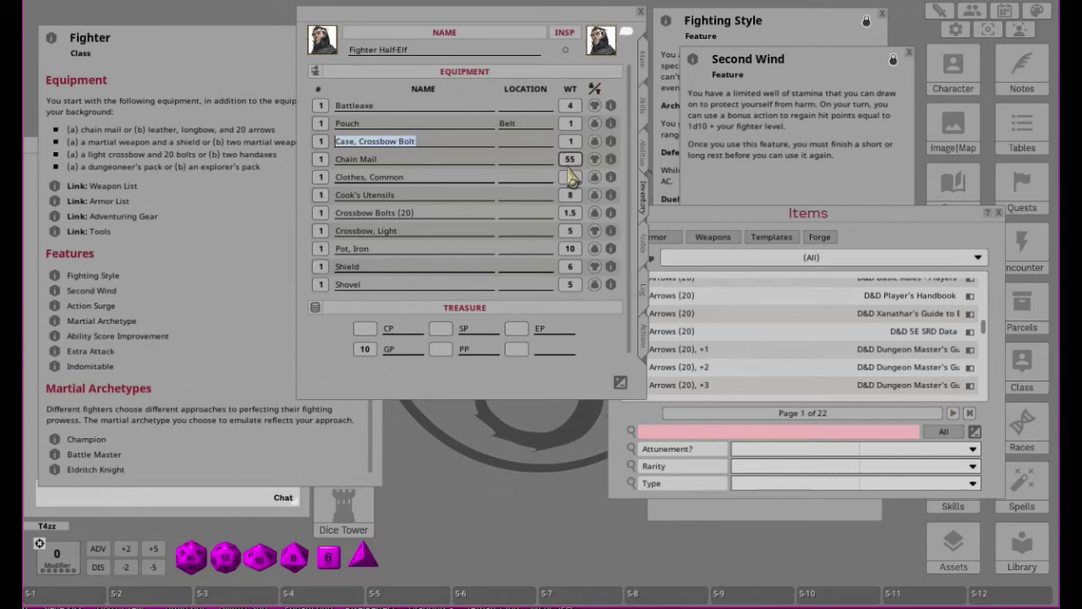
{"action": "type", "text": "Cook's Utensils"}
{"action": "key", "text": "ctrl"}
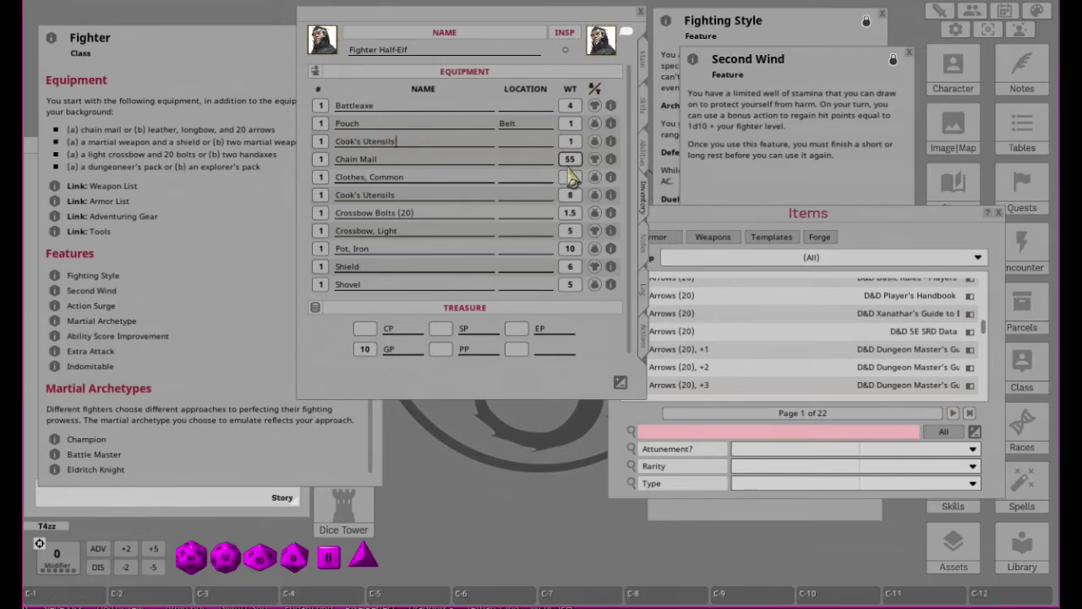
{"action": "key", "text": "ctrl+z"}
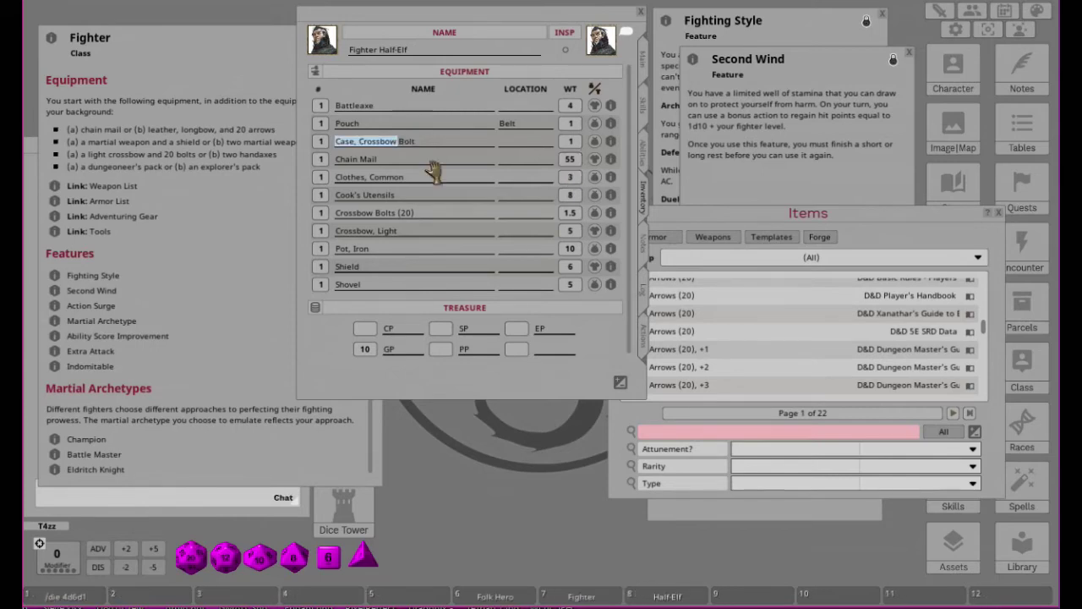
Step: Copy the full name "Case, Crossbow Bolt" and set it as the location of the Crossbow Bolts (20)
{"action": "key", "text": "shift"}
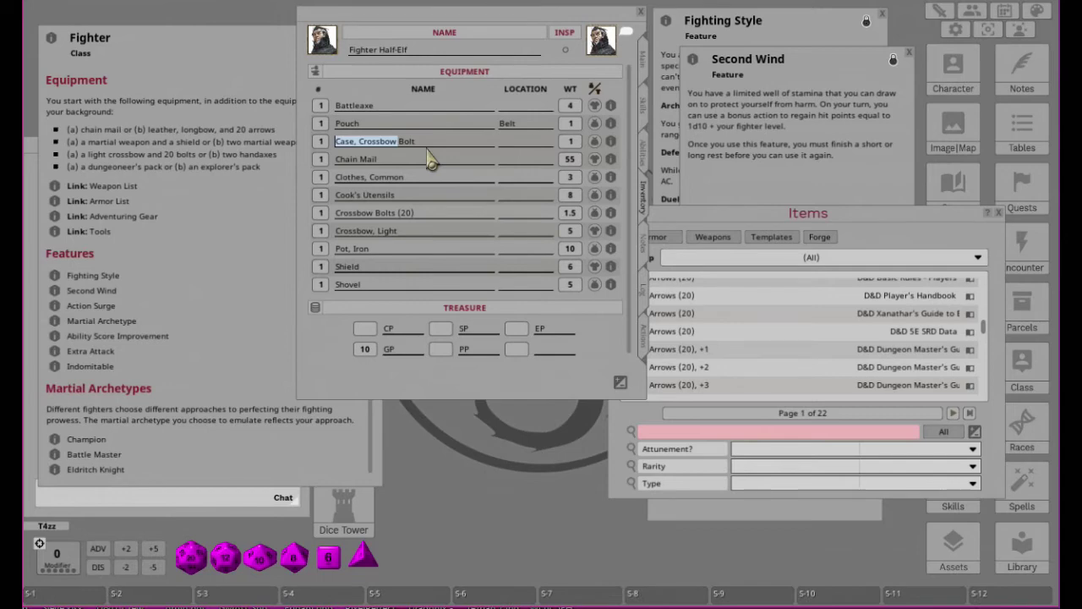
{"action": "key", "text": "shift+End"}
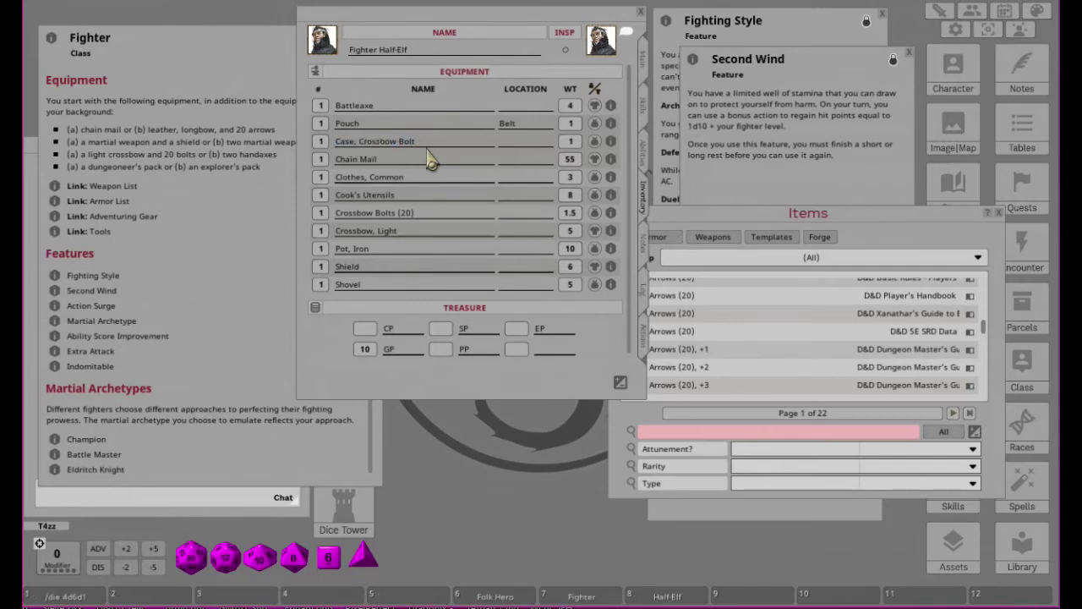
{"action": "key", "text": "shift"}
{"action": "key", "text": "shift"}
{"action": "left_click", "coordinate": [415, 142], "text": "shift"}
{"action": "key", "text": "ctrl"}
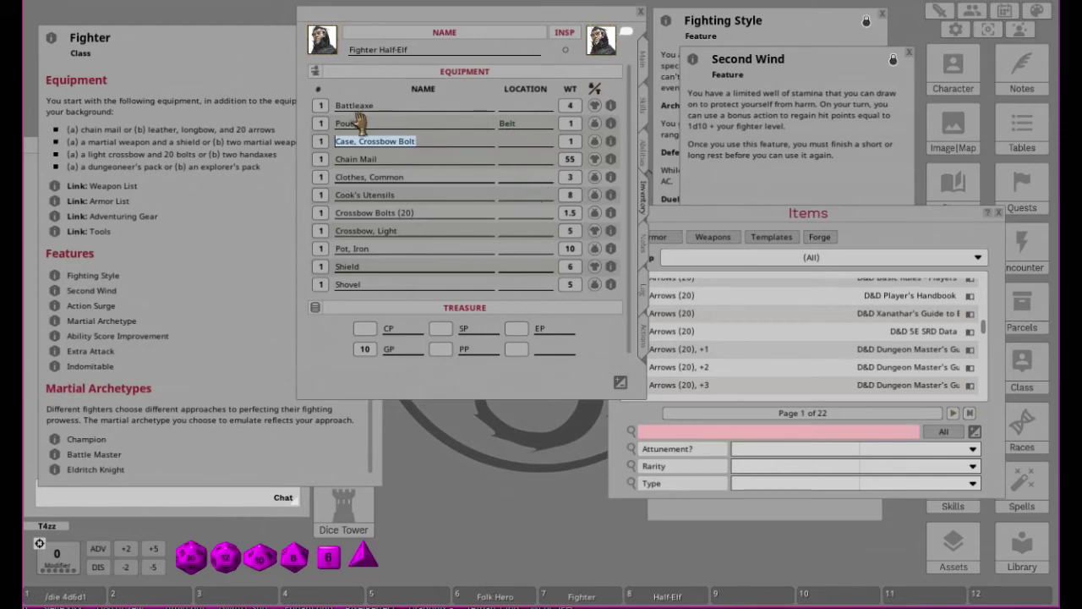
{"action": "left_click_drag", "start_coordinate": [534, 228], "coordinate": [527, 216]}
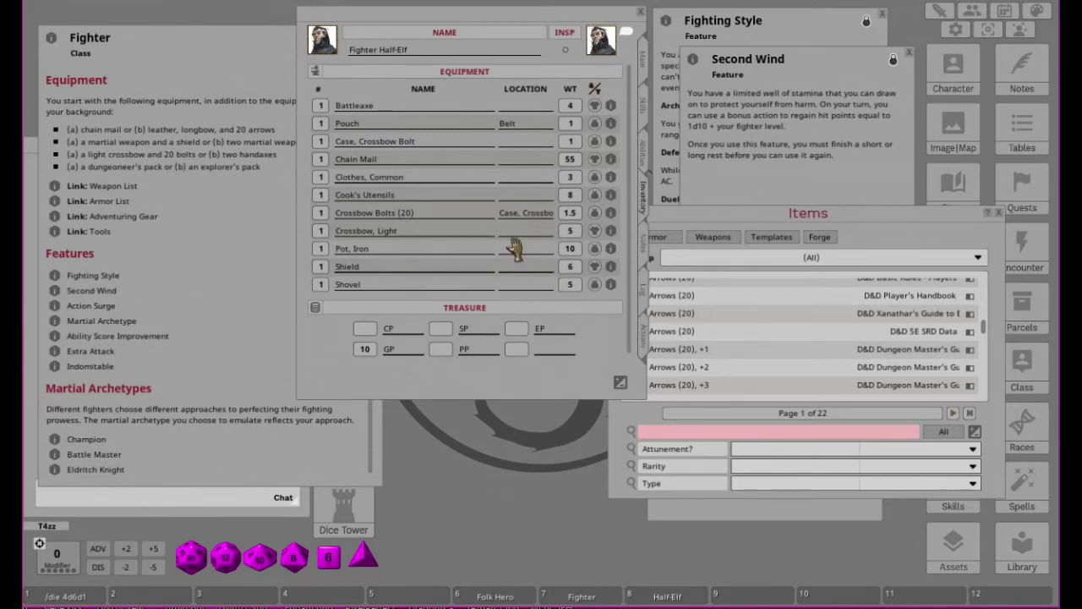
{"action": "left_click", "coordinate": [414, 234]}
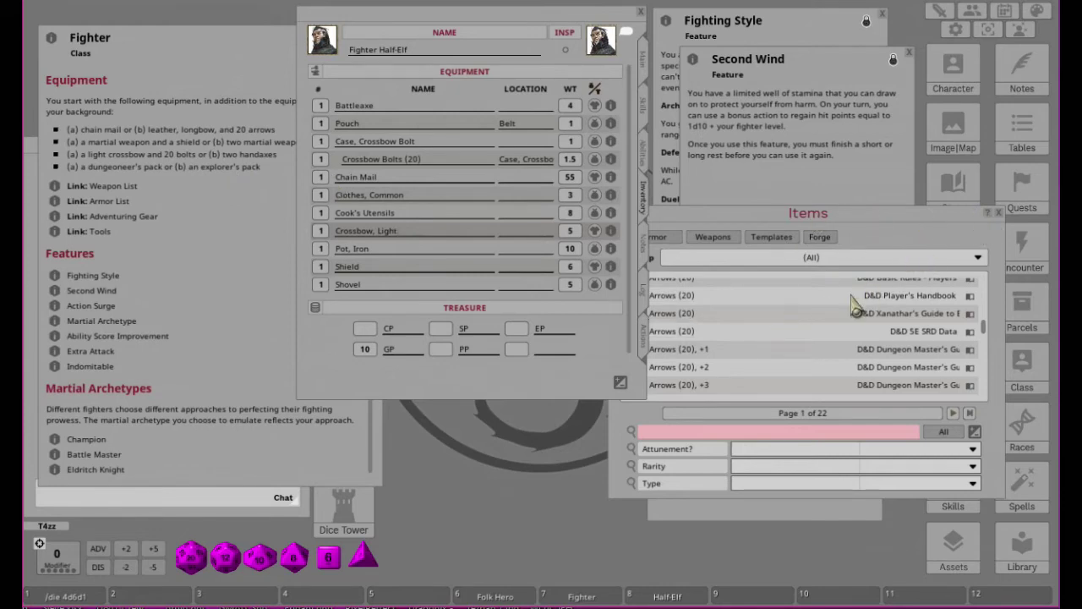
Step: Find the D&D Player's Handbook version of "Explorer's Pack", add it to the inventory, and rename "Backpack (Empty)" to "Backpack"
{"action": "left_click", "coordinate": [695, 432]}
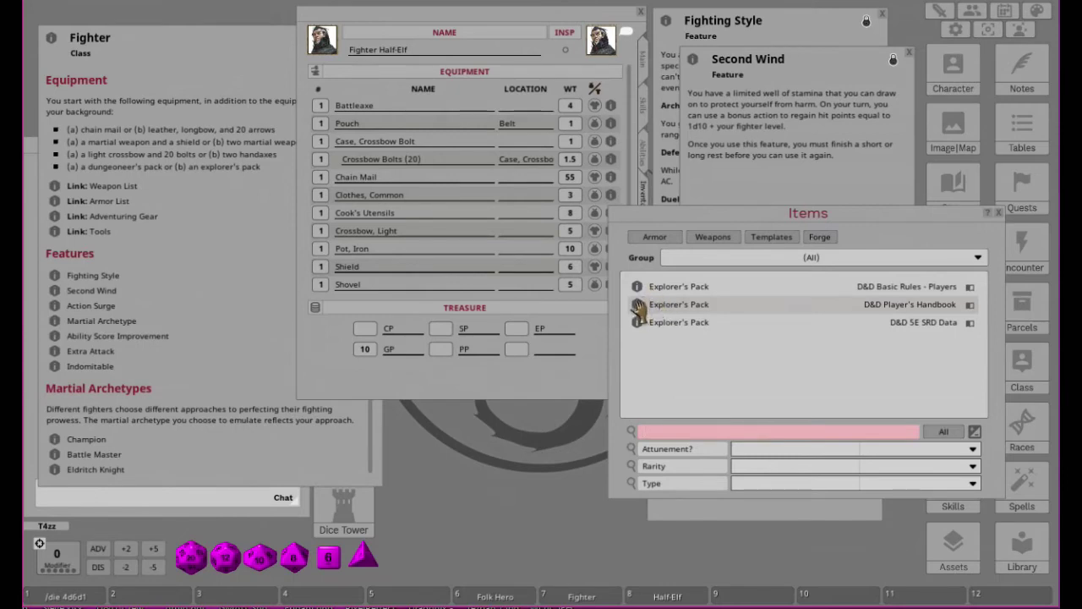
{"action": "left_click_drag", "start_coordinate": [638, 310], "coordinate": [438, 216]}
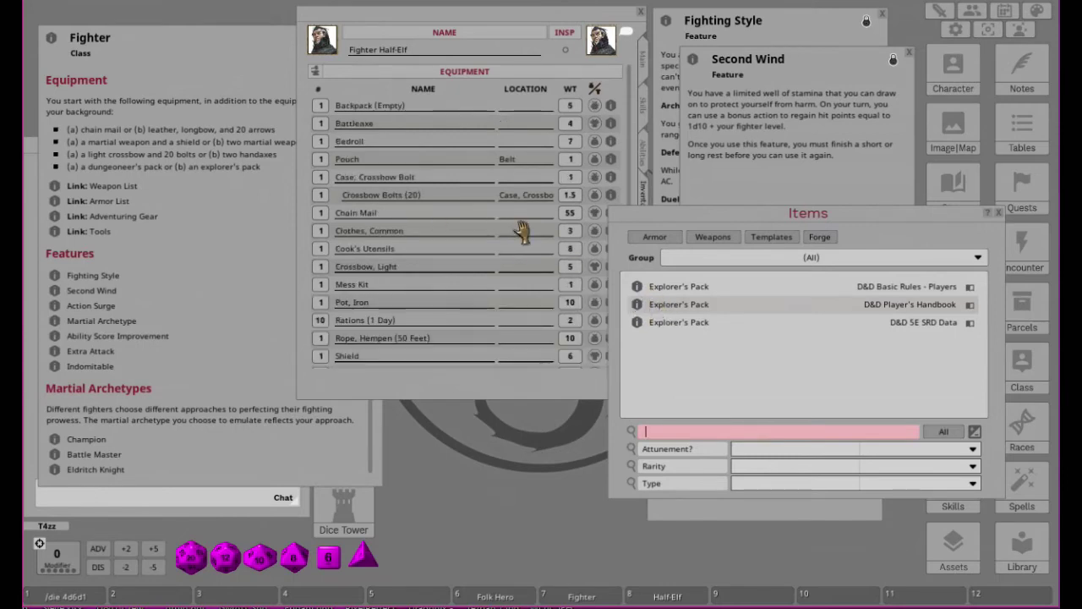
{"action": "left_click", "coordinate": [413, 109]}
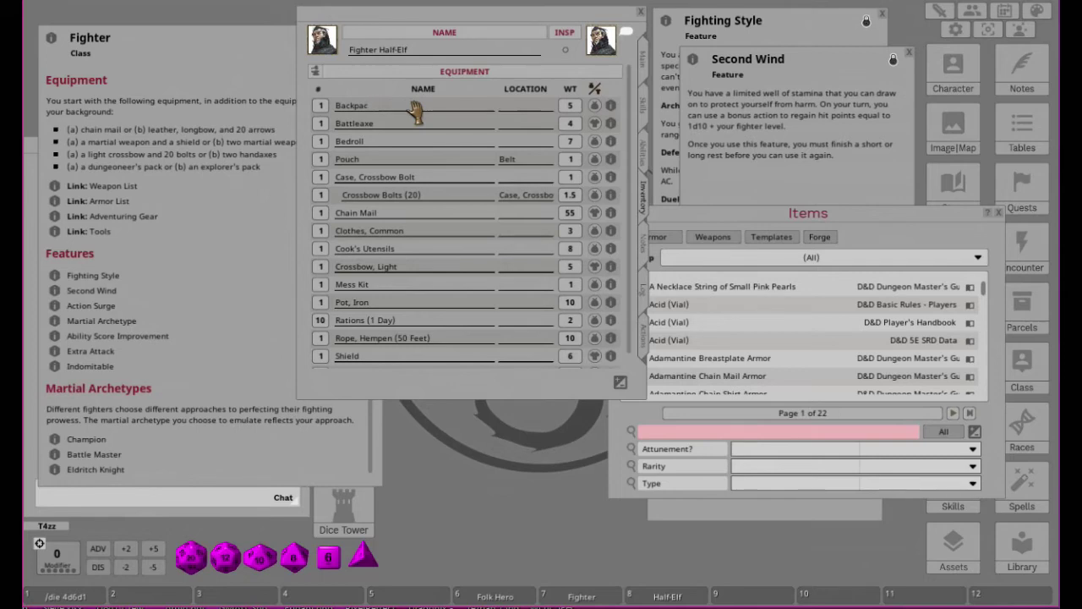
{"action": "type", "text": "k"}
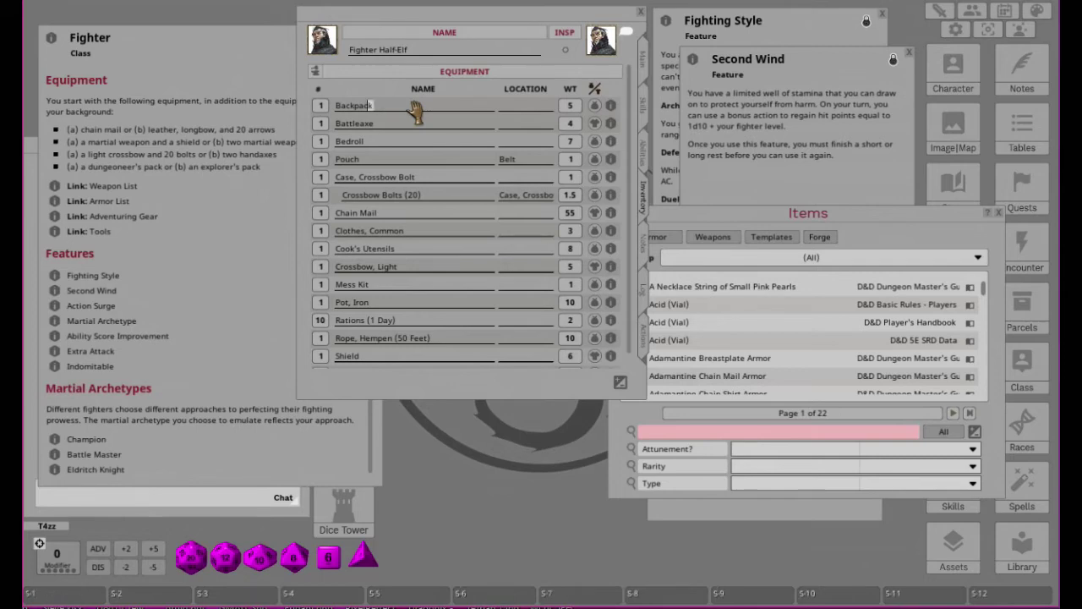
Step: Copy the name "Backpack" and set it as the location of the Bedroll
{"action": "key", "text": "ctrl+c"}
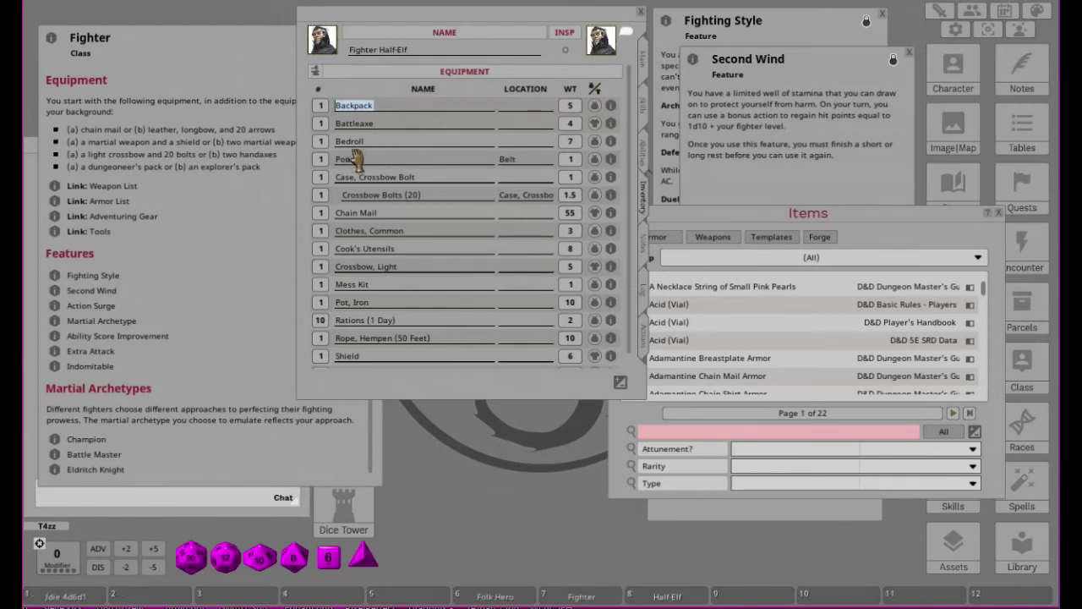
{"action": "left_click", "coordinate": [520, 144]}
{"action": "key", "text": "ctrl"}
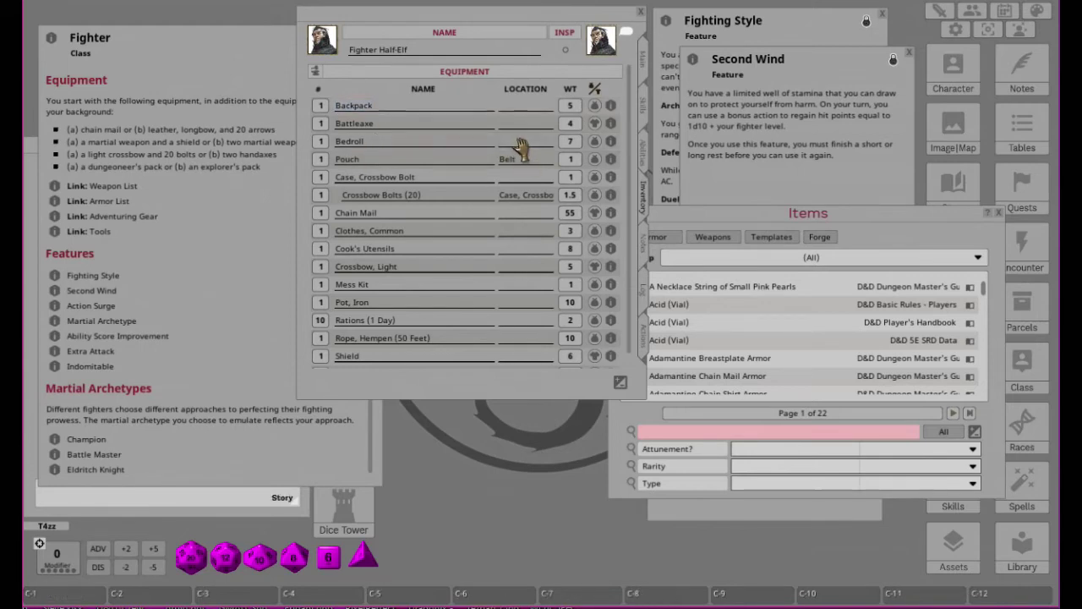
{"action": "key", "text": "ctrl+v"}
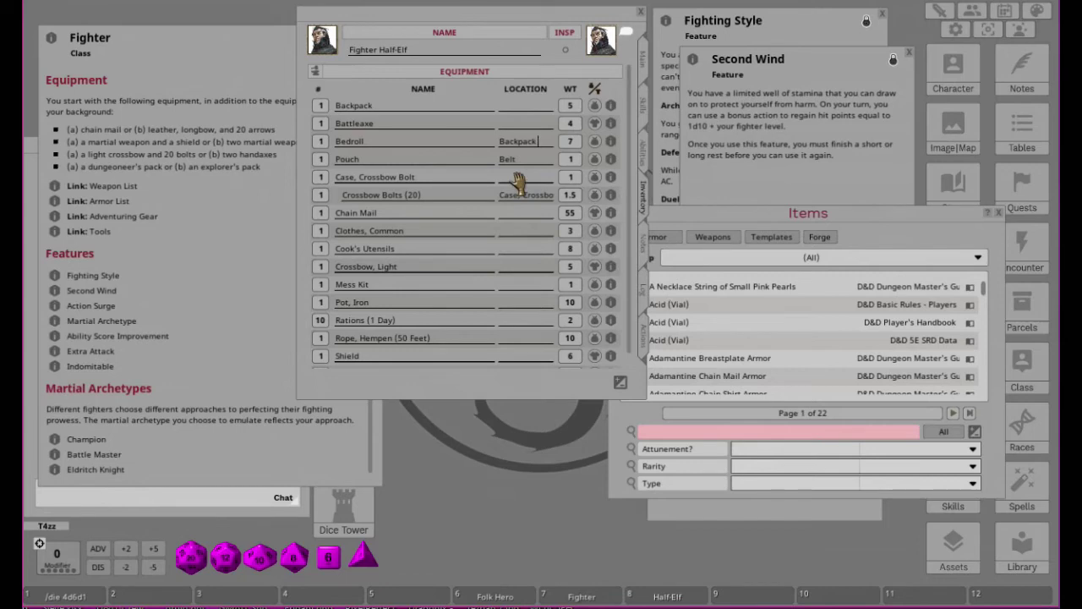
{"action": "key", "text": "ctrl"}
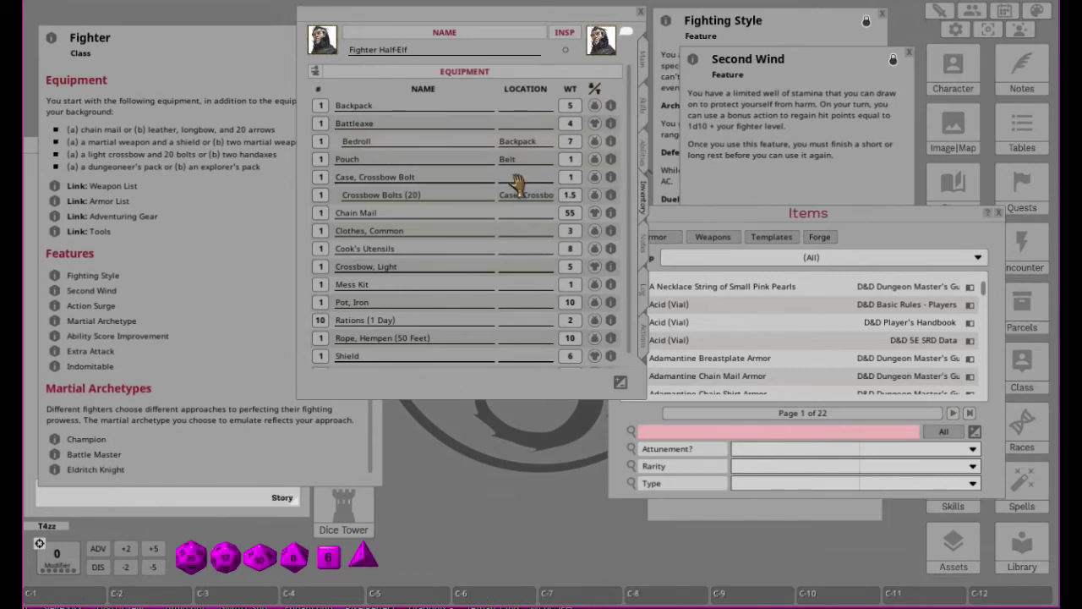
Step: Set the location of "Clothes, Common" and "Cook's Utensils" to Backpack
{"action": "left_click", "coordinate": [513, 230]}
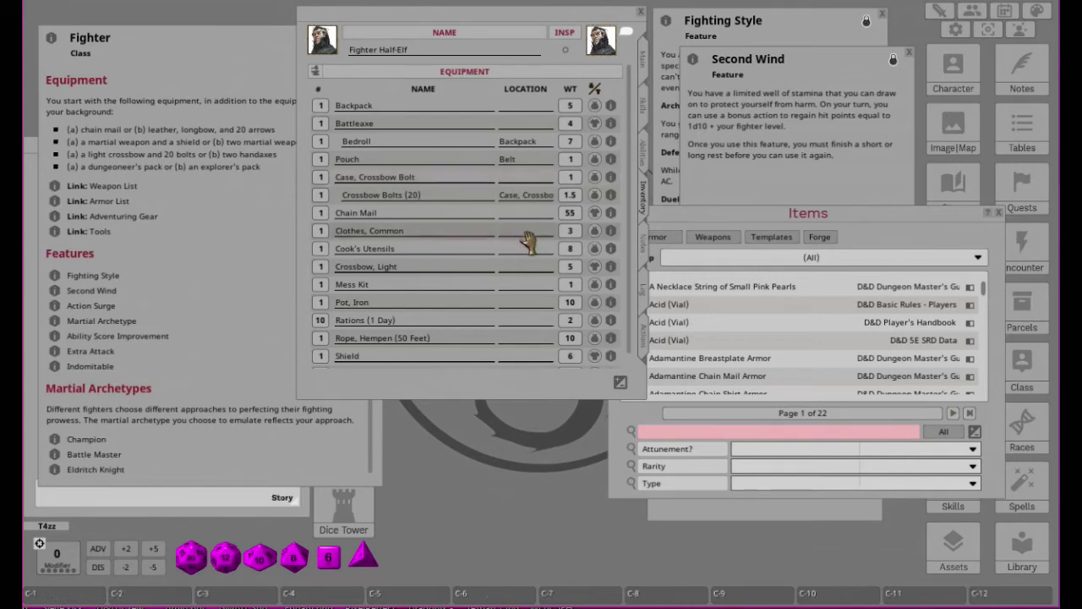
{"action": "key", "text": "ctrl+v"}
{"action": "left_click", "coordinate": [509, 248]}
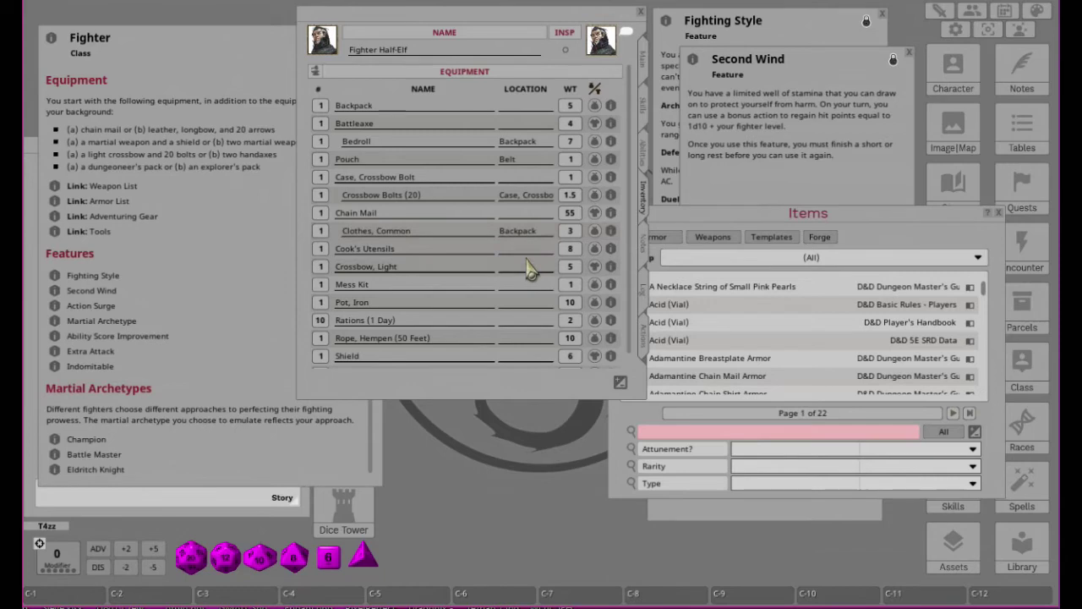
{"action": "key", "text": "ctrl+v"}
{"action": "left_click", "coordinate": [517, 268]}
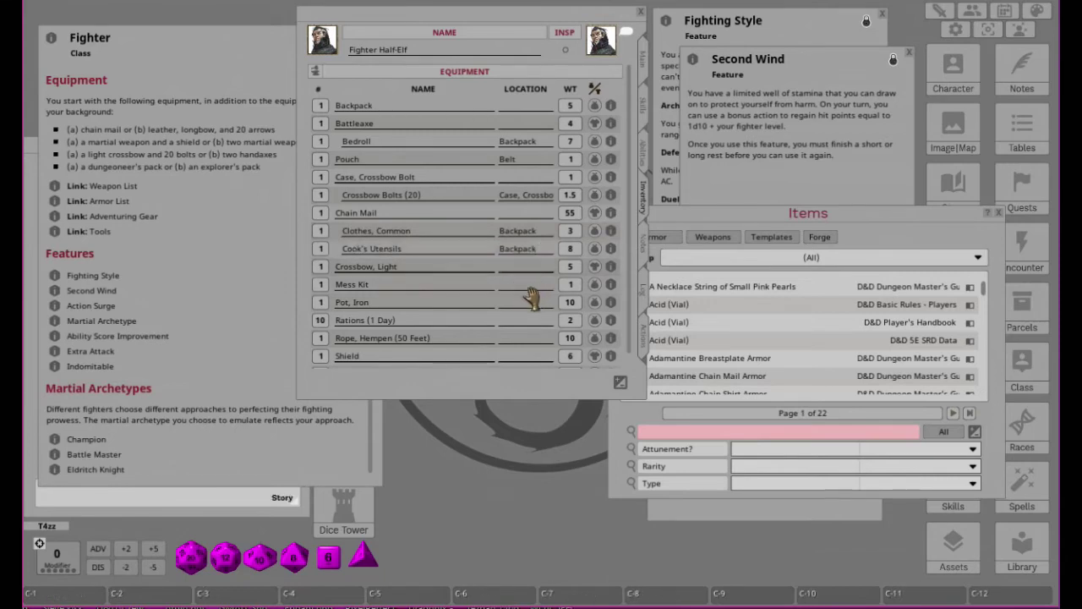
Step: Set the location of the Mess Kit, "Pot, Iron", Rations (1 Day) and "Rope, Hempen (50 Feet)" to Backpack
{"action": "left_click", "coordinate": [530, 290]}
{"action": "key", "text": "ctrl+v"}
{"action": "left_click", "coordinate": [505, 303]}
{"action": "key", "text": "ctrl+v"}
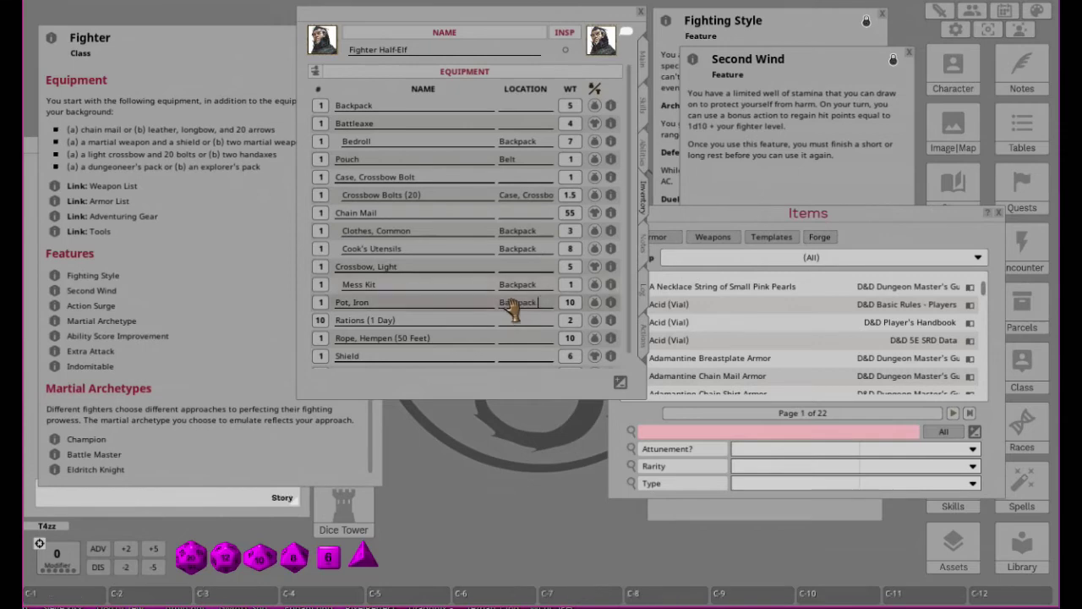
{"action": "left_click", "coordinate": [517, 325]}
{"action": "key", "text": "ctrl+v"}
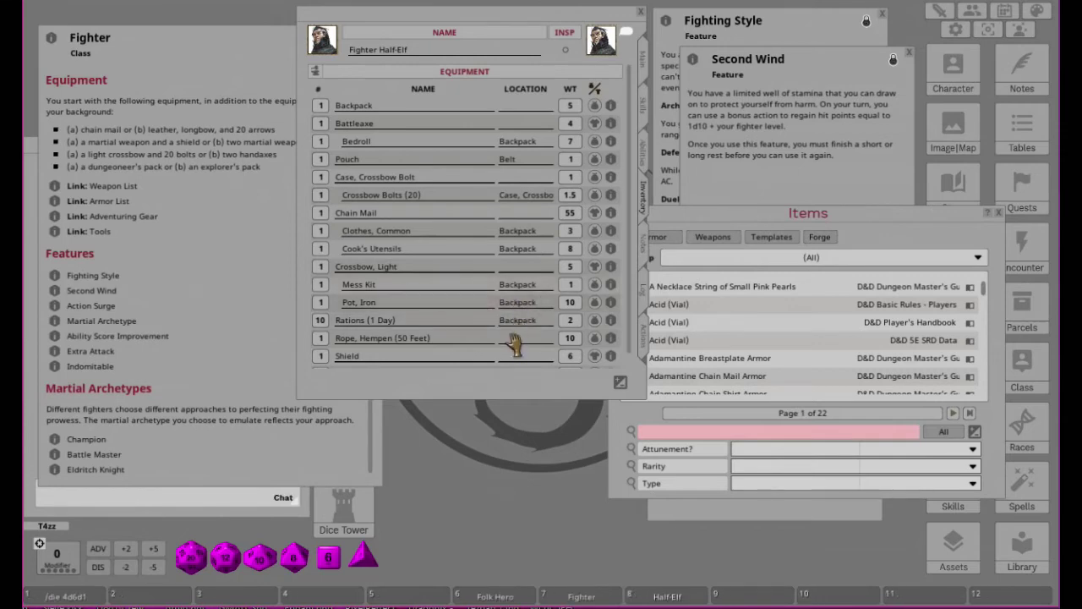
{"action": "left_click", "coordinate": [513, 341]}
{"action": "key", "text": "ctrl+v"}
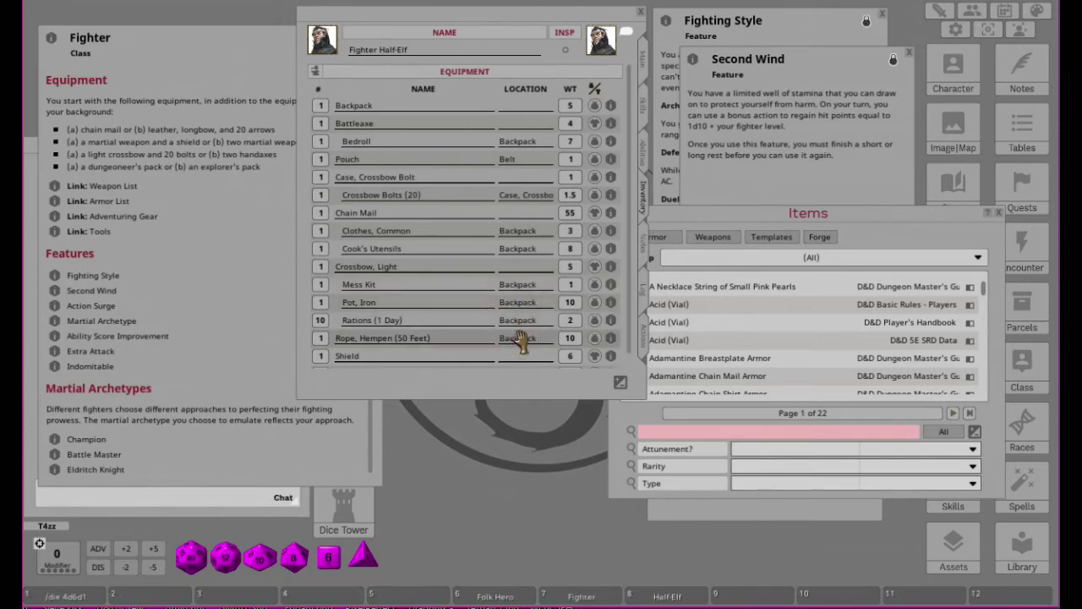
Step: Set the location of the Shovel, Tinderbox, Torch and Waterskin to Backpack
{"action": "scroll", "coordinate": [521, 339], "scroll_direction": "down", "scroll_amount": 3}
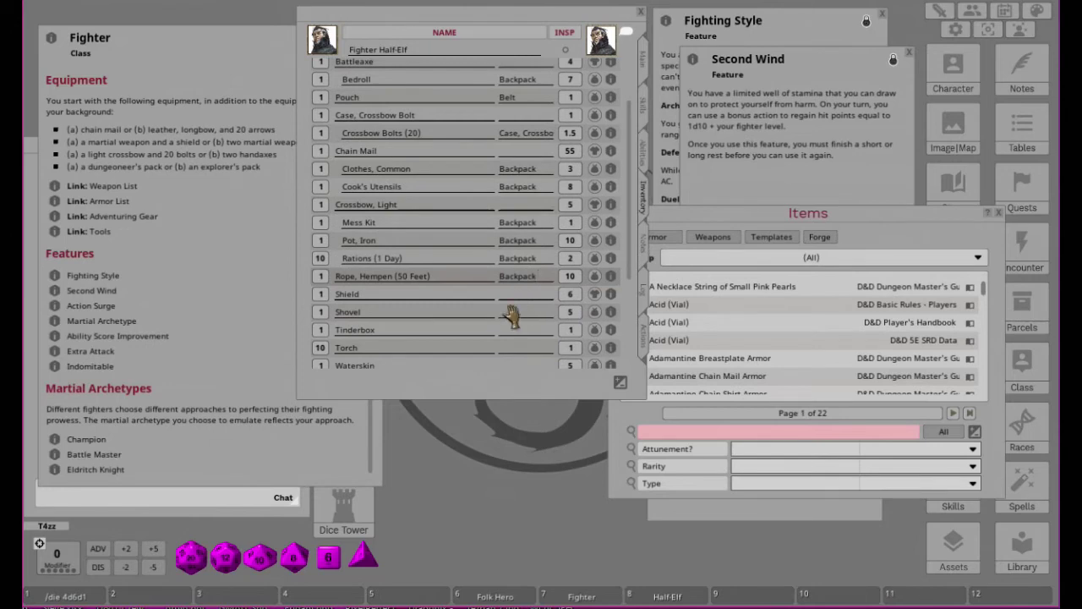
{"action": "left_click", "coordinate": [512, 312]}
{"action": "key", "text": "ctrl+v"}
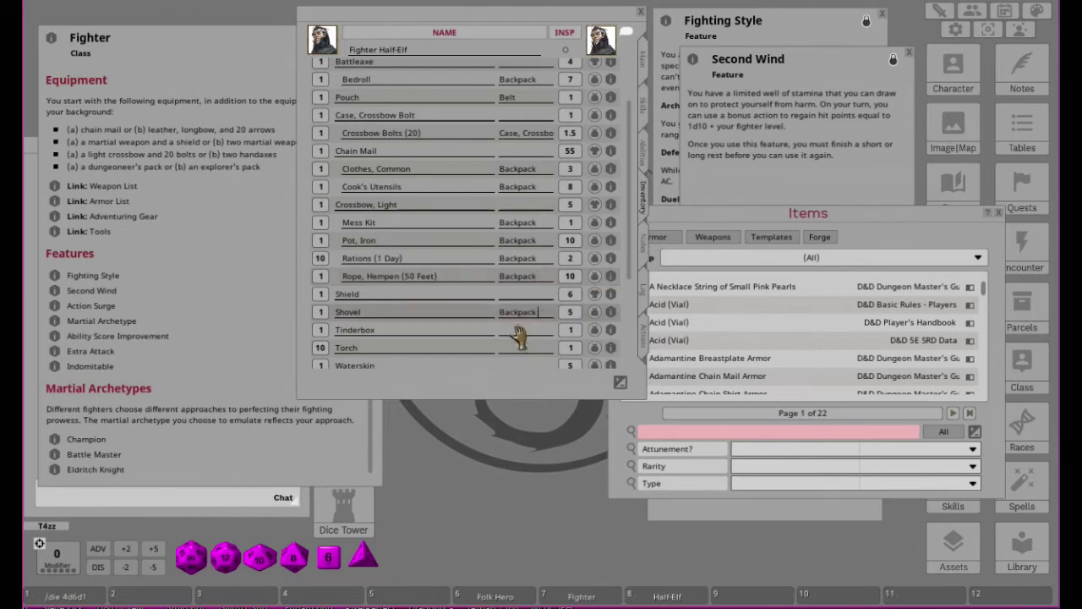
{"action": "left_click", "coordinate": [514, 330]}
{"action": "key", "text": "ctrl+v"}
{"action": "left_click", "coordinate": [512, 347]}
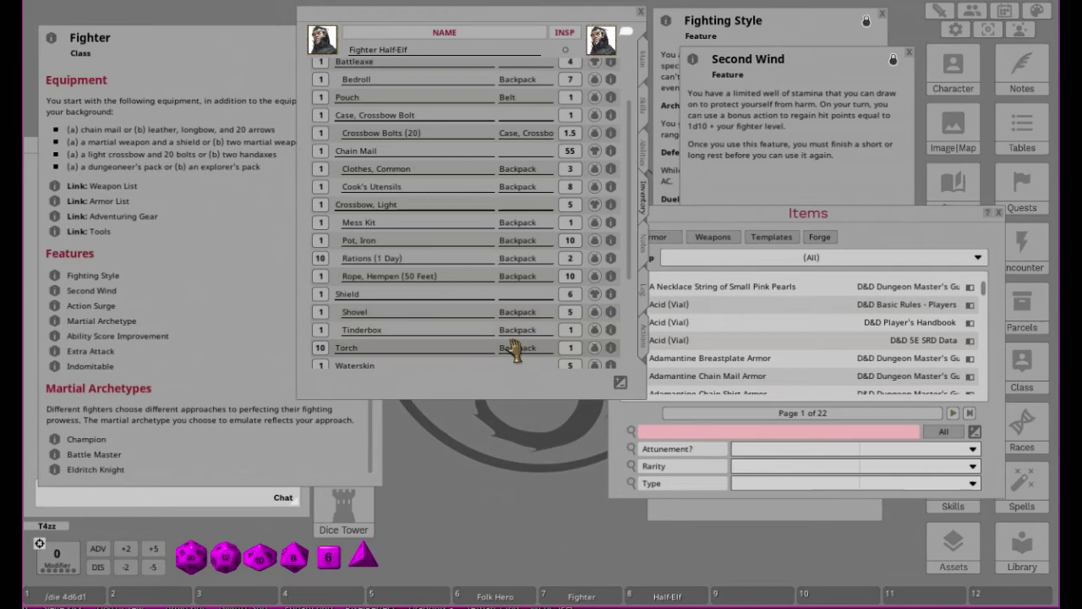
{"action": "scroll", "coordinate": [515, 350], "scroll_direction": "down", "scroll_amount": 3}
{"action": "left_click", "coordinate": [510, 290]}
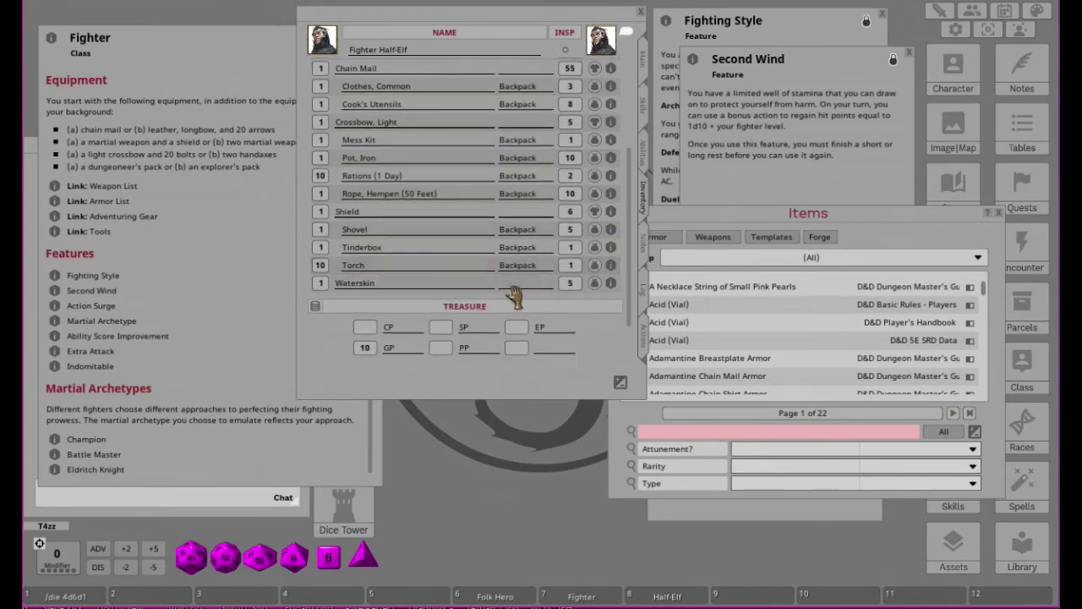
{"action": "key", "text": "ctrl+v"}
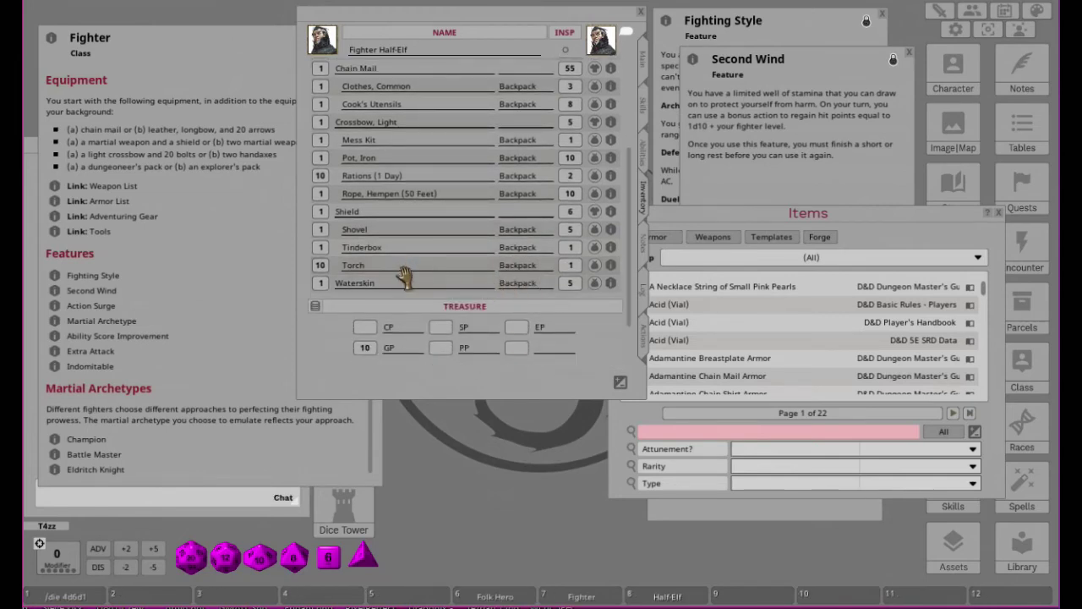
{"action": "key", "text": "Return"}
Step: Review the items grouped under the Backpack and check the character's current encumbrance
{"action": "scroll", "coordinate": [405, 228], "scroll_direction": "up", "scroll_amount": 5}
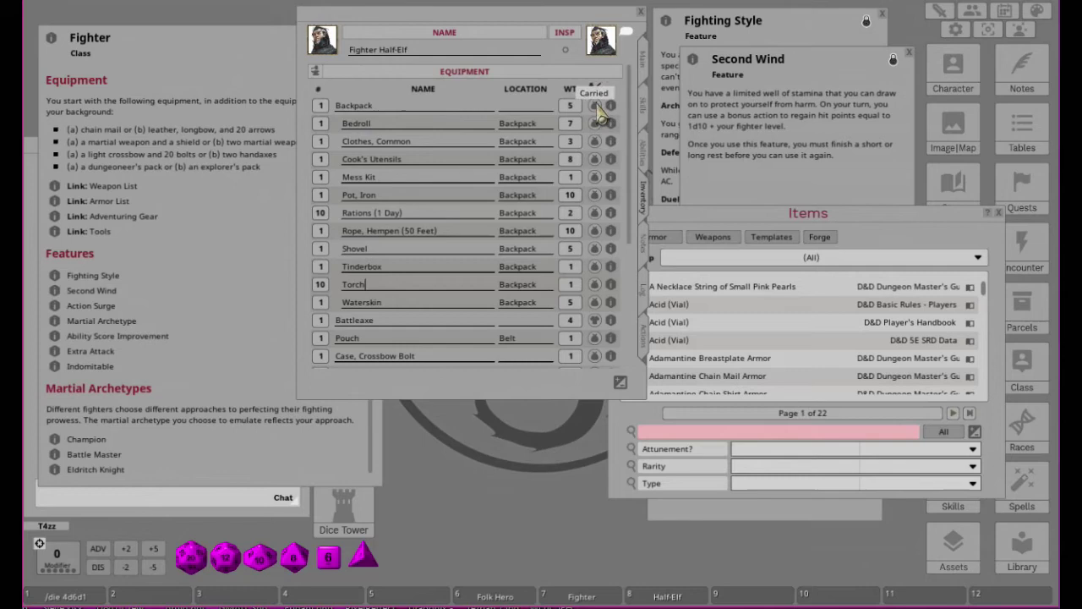
{"action": "scroll", "coordinate": [596, 153], "scroll_direction": "down", "scroll_amount": 5}
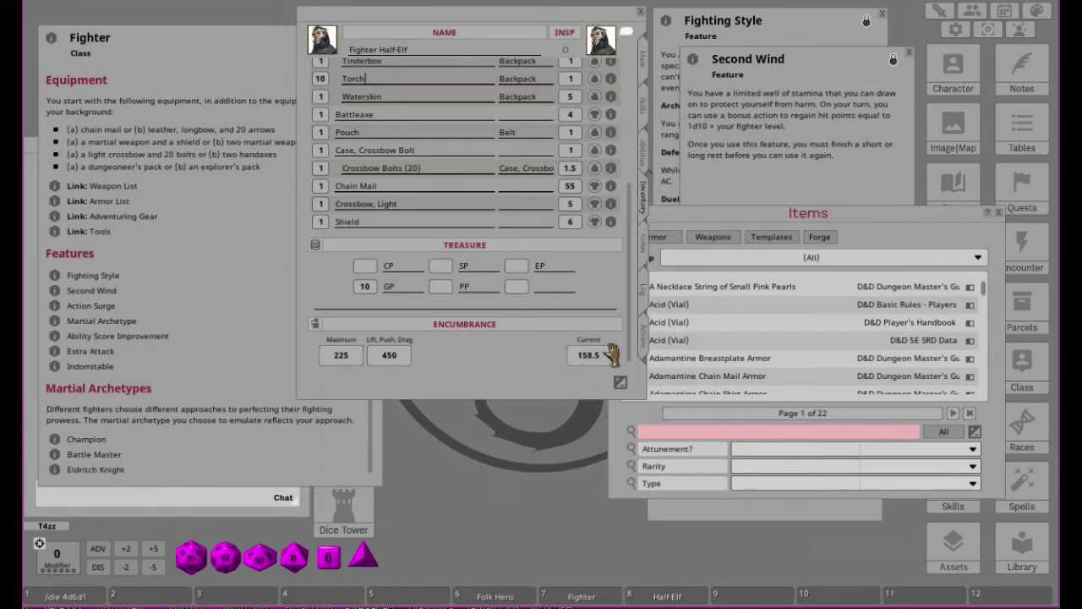
{"action": "scroll", "coordinate": [541, 320], "scroll_direction": "up", "scroll_amount": 5}
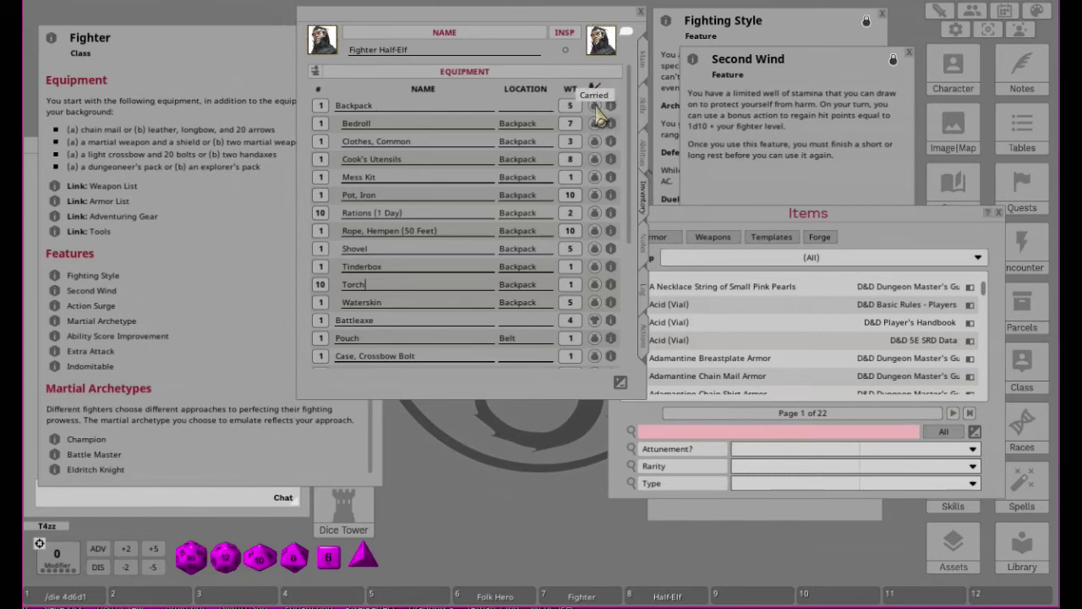
Step: Mark the Backpack and its contents as not carried and check the effect on the current encumbrance
{"action": "left_click", "coordinate": [595, 106]}
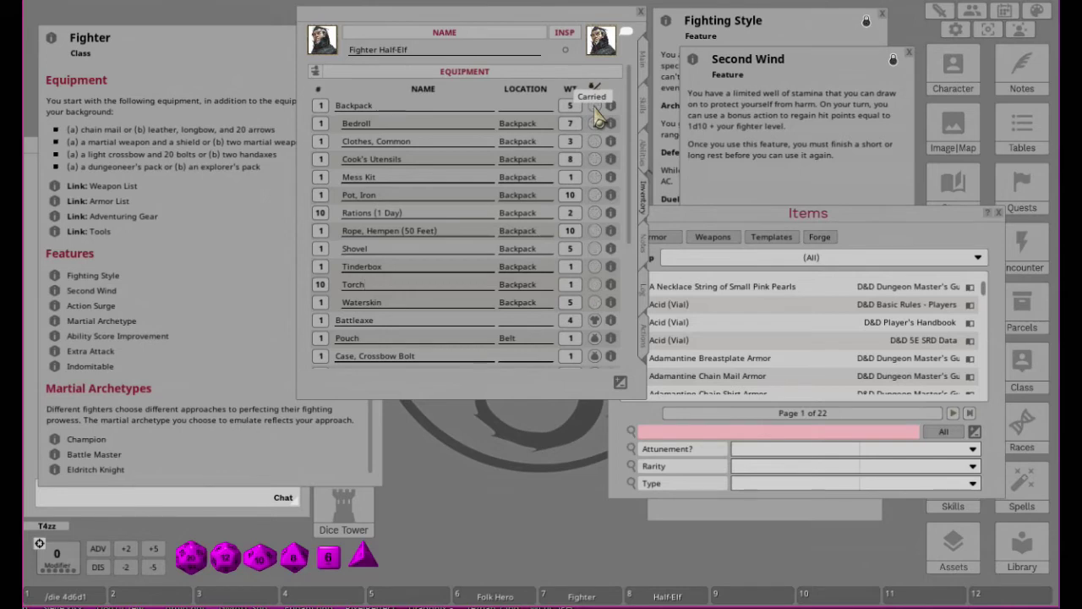
{"action": "left_click", "coordinate": [595, 107]}
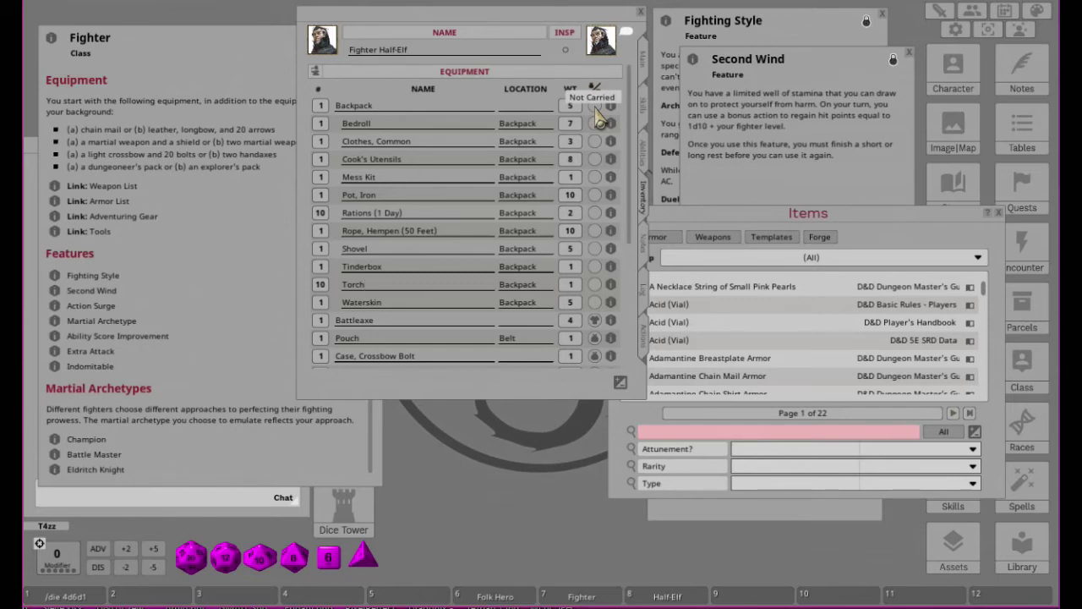
{"action": "scroll", "coordinate": [597, 118], "scroll_direction": "down", "scroll_amount": 5}
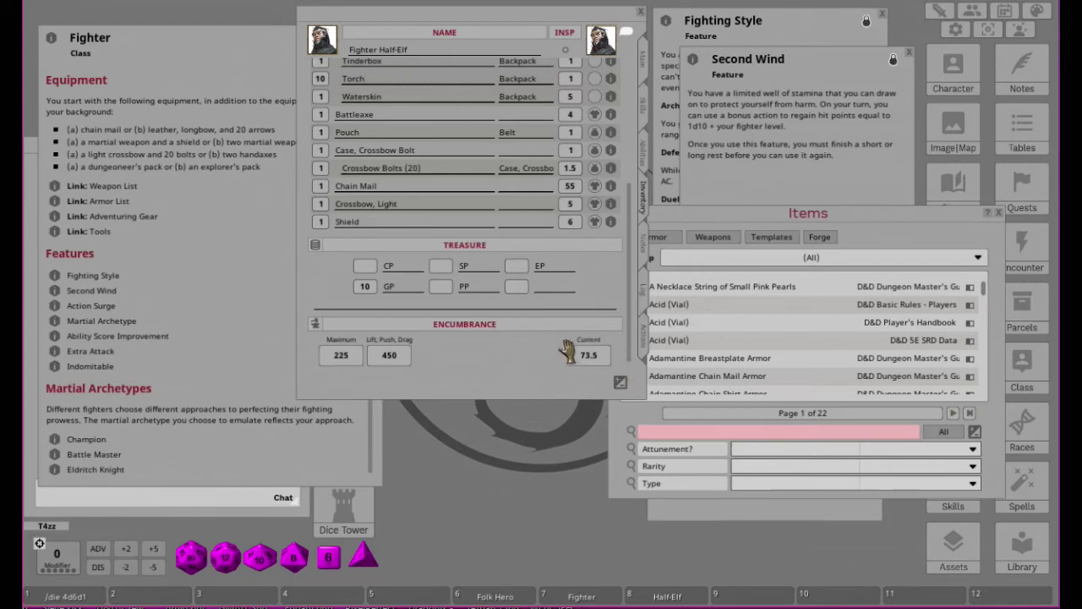
{"action": "scroll", "coordinate": [572, 350], "scroll_direction": "up", "scroll_amount": 3}
{"action": "scroll", "coordinate": [574, 350], "scroll_direction": "up", "scroll_amount": 2}
{"action": "scroll", "coordinate": [597, 244], "scroll_direction": "down", "scroll_amount": 4}
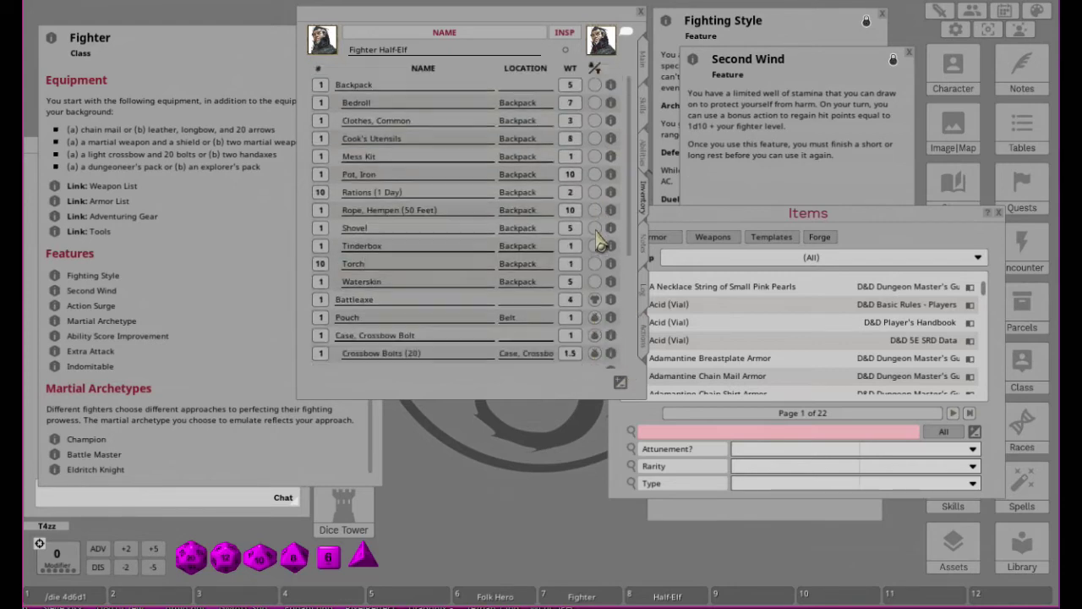
{"action": "scroll", "coordinate": [592, 245], "scroll_direction": "down", "scroll_amount": 3}
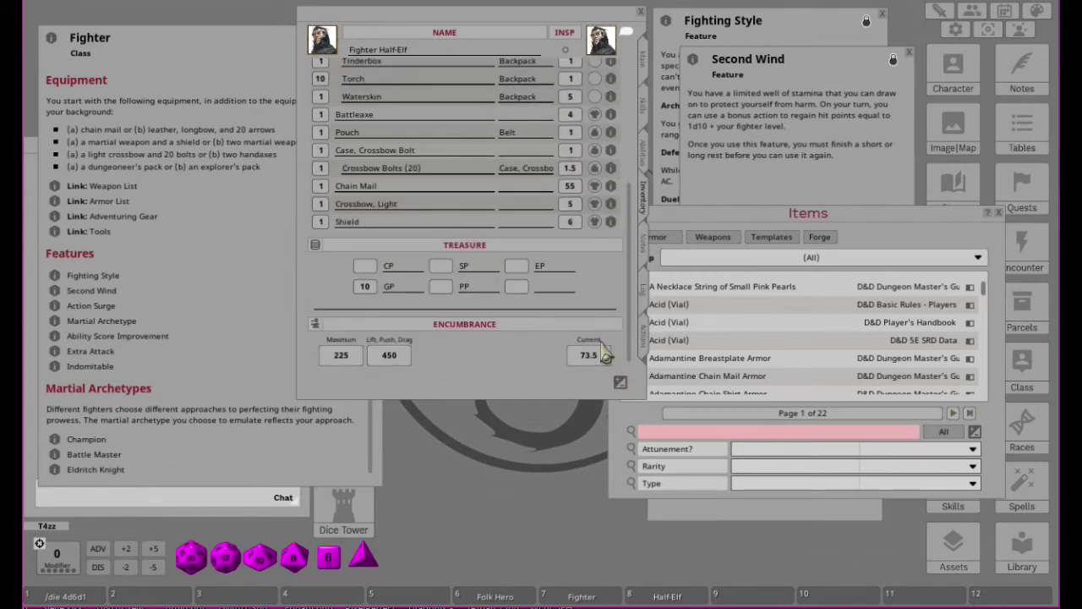
{"action": "scroll", "coordinate": [584, 347], "scroll_direction": "up", "scroll_amount": 6}
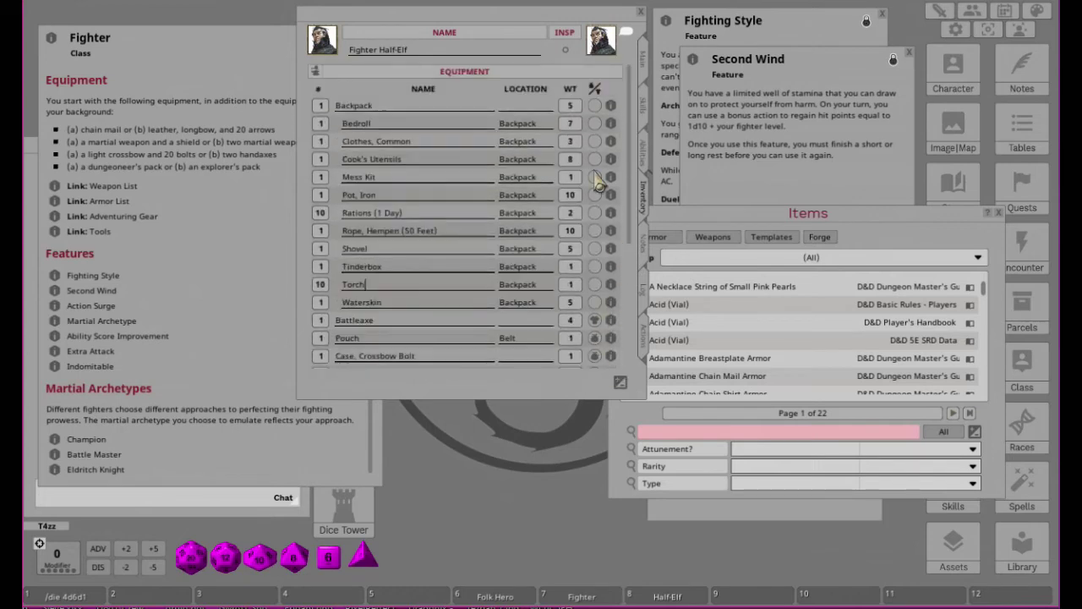
Step: Mark the Backpack and its contents as carried again and recheck the current encumbrance
{"action": "left_click", "coordinate": [595, 107]}
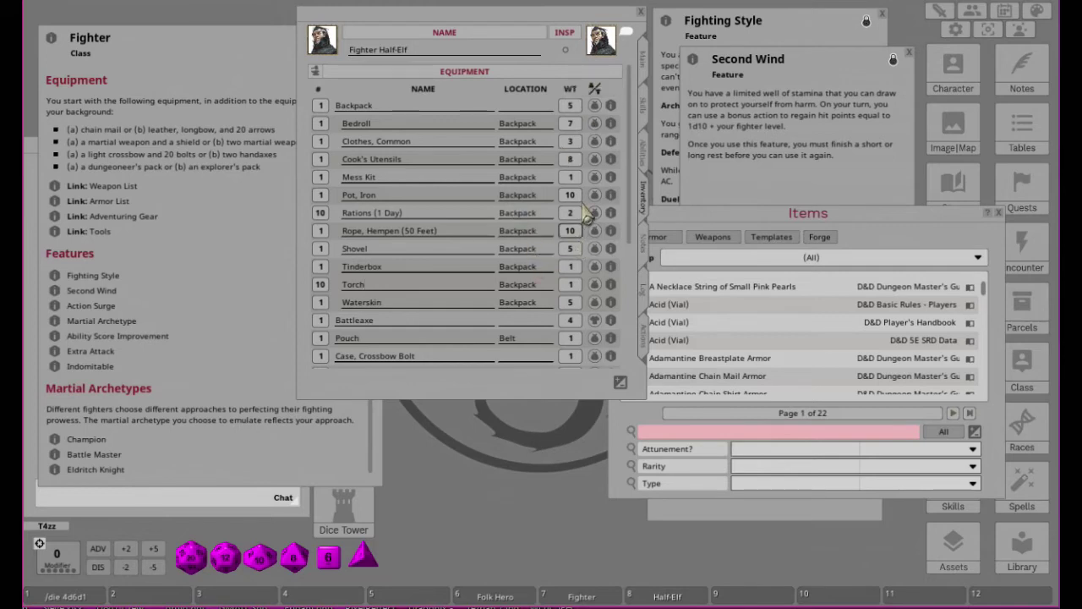
{"action": "scroll", "coordinate": [610, 216], "scroll_direction": "down", "scroll_amount": 4}
{"action": "scroll", "coordinate": [612, 254], "scroll_direction": "down", "scroll_amount": 2}
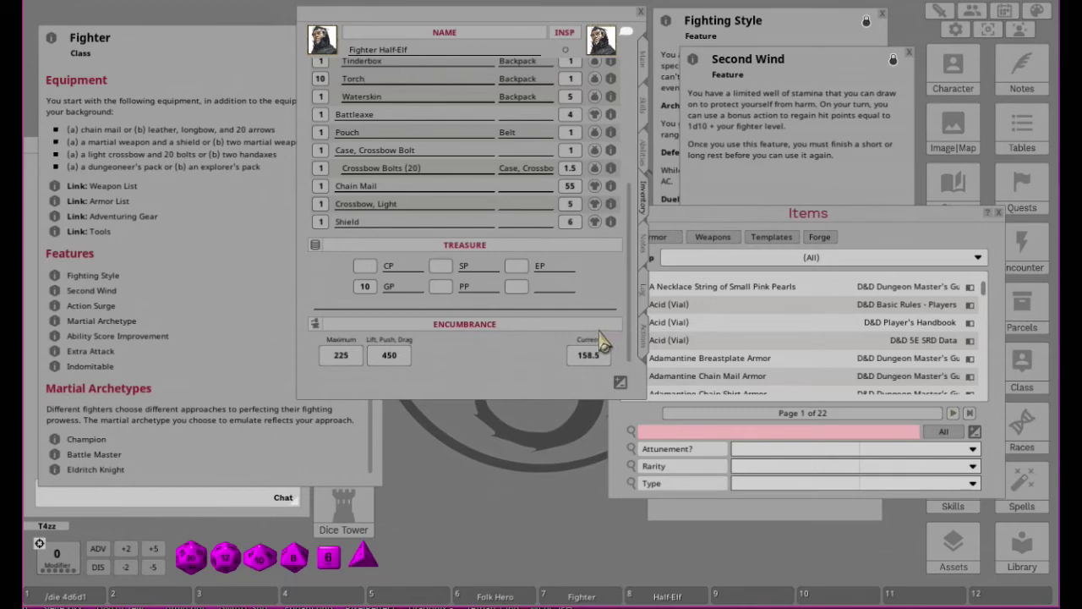
{"action": "scroll", "coordinate": [614, 270], "scroll_direction": "up", "scroll_amount": 4}
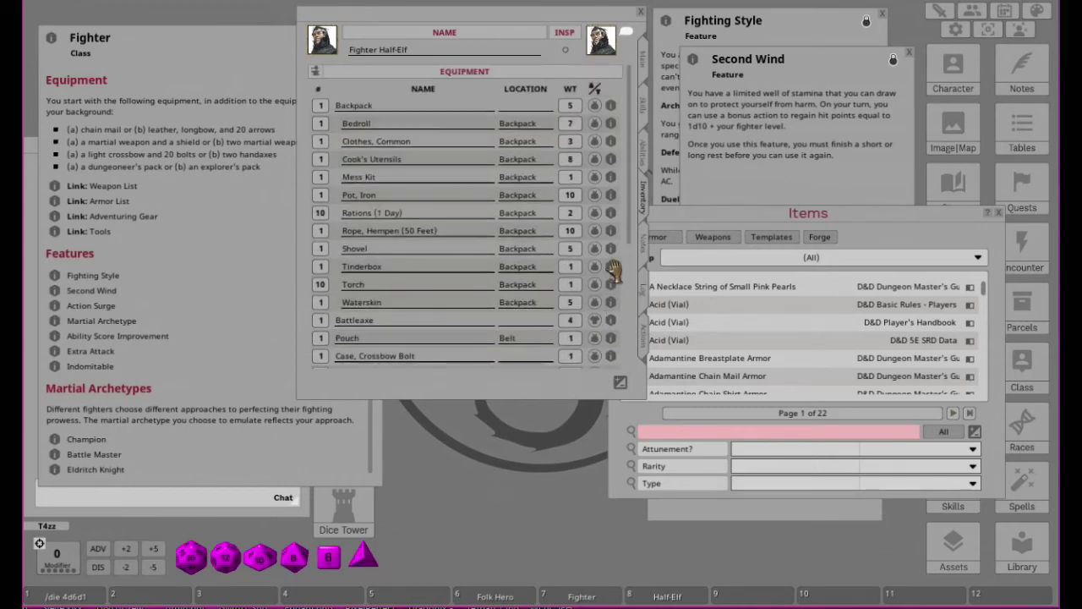
{"action": "scroll", "coordinate": [614, 269], "scroll_direction": "down", "scroll_amount": 1}
{"action": "scroll", "coordinate": [614, 269], "scroll_direction": "down", "scroll_amount": 1}
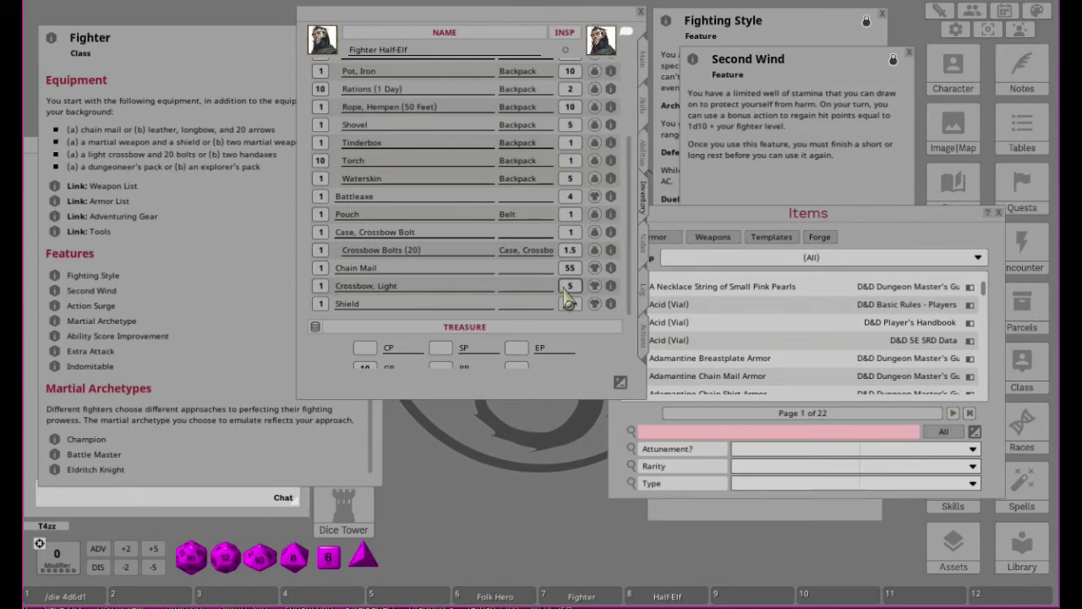
{"action": "scroll", "coordinate": [563, 291], "scroll_direction": "up", "scroll_amount": 2}
{"action": "scroll", "coordinate": [516, 152], "scroll_direction": "down", "scroll_amount": 3}
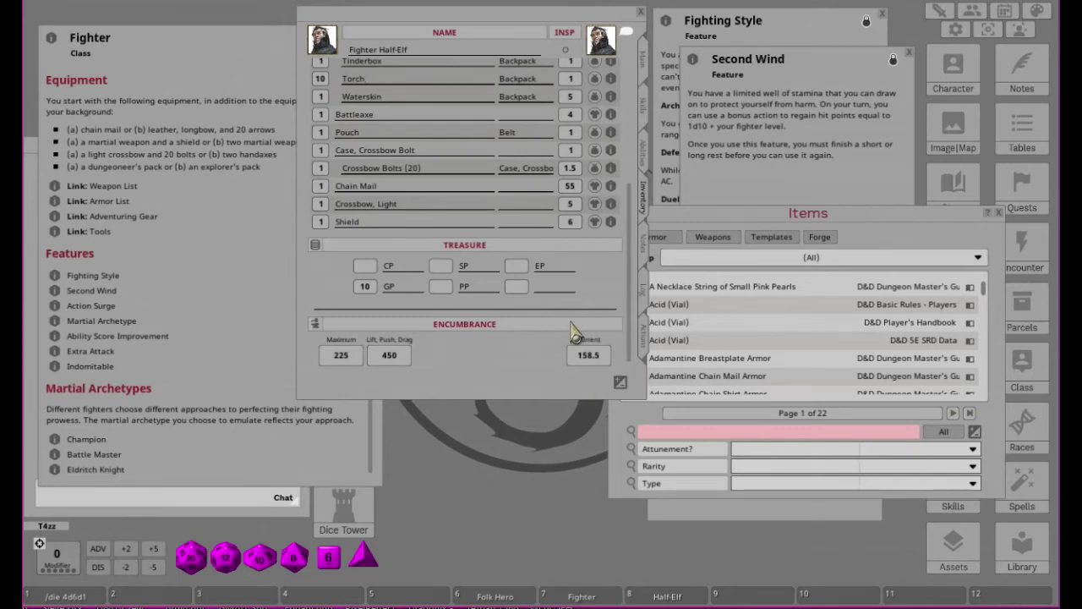
Step: Set the character's alignment to Neutral Good in the notes of the character sheet
{"action": "left_click", "coordinate": [646, 251]}
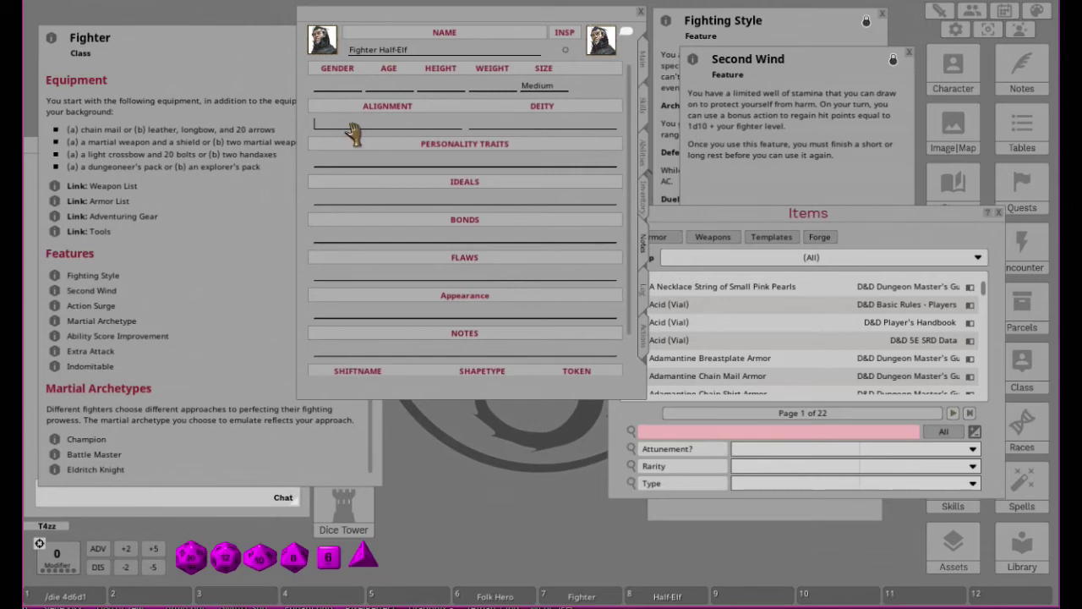
{"action": "type", "text": "N"}
{"action": "type", "text": "eutral Good"}
Step: Roll on the Folk Hero Personality Trait table and shorten the Fighter class window to uncover the chat result
{"action": "left_click", "coordinate": [496, 594]}
{"action": "scroll", "coordinate": [182, 118], "scroll_direction": "down", "scroll_amount": 3}
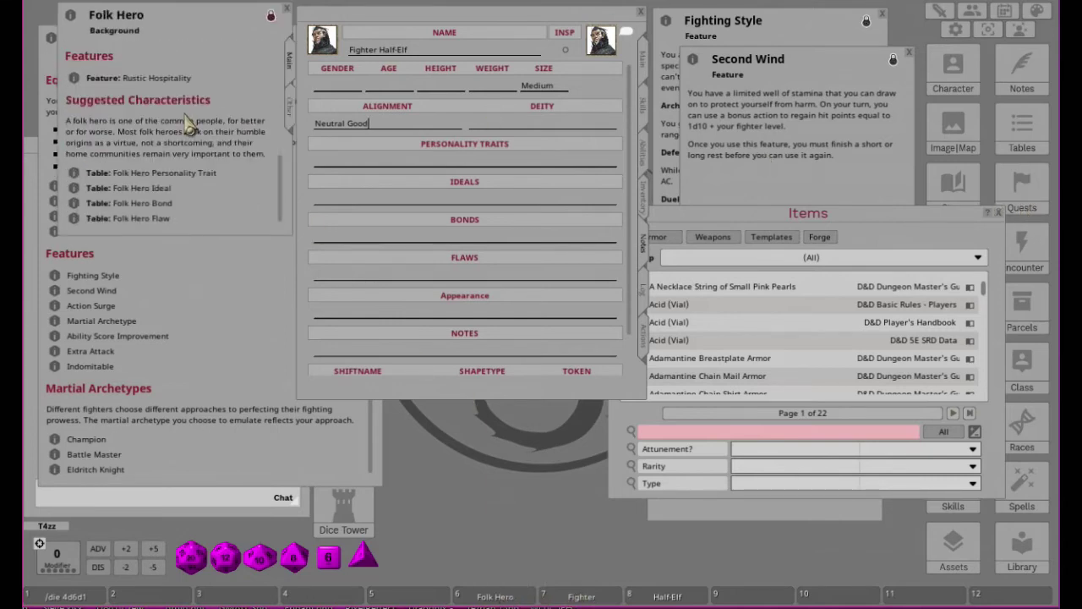
{"action": "left_click", "coordinate": [73, 178]}
{"action": "left_click_drag", "start_coordinate": [573, 183], "coordinate": [861, 76]}
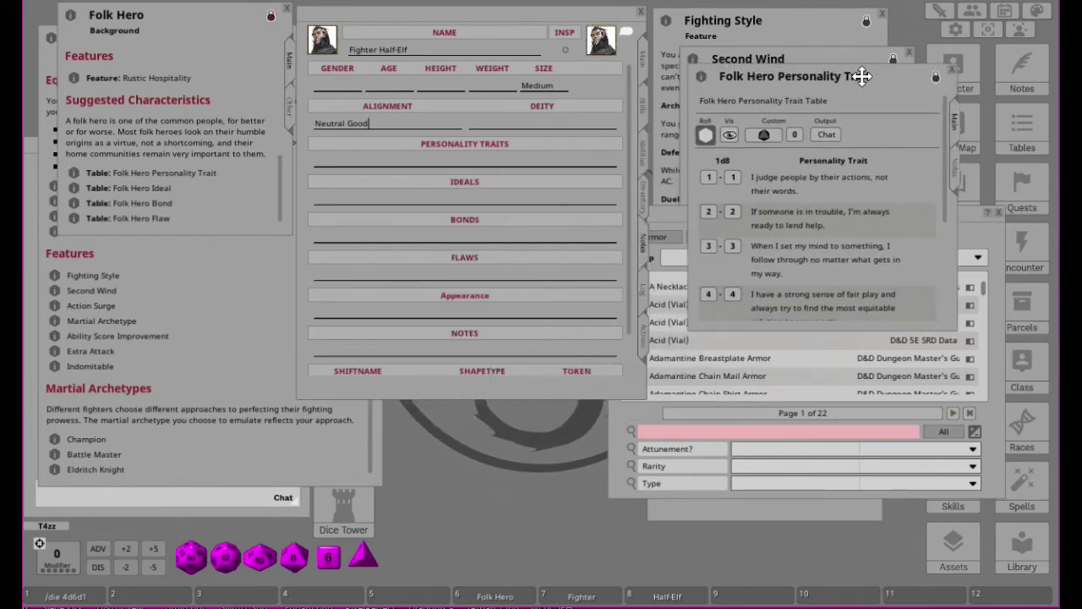
{"action": "left_click", "coordinate": [705, 136]}
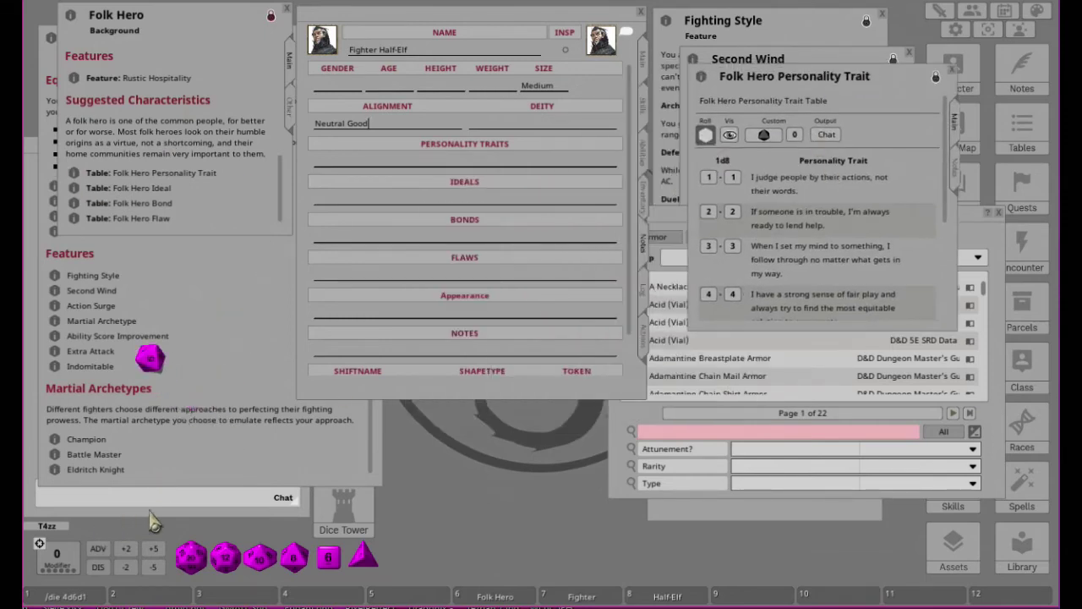
{"action": "left_click", "coordinate": [213, 315]}
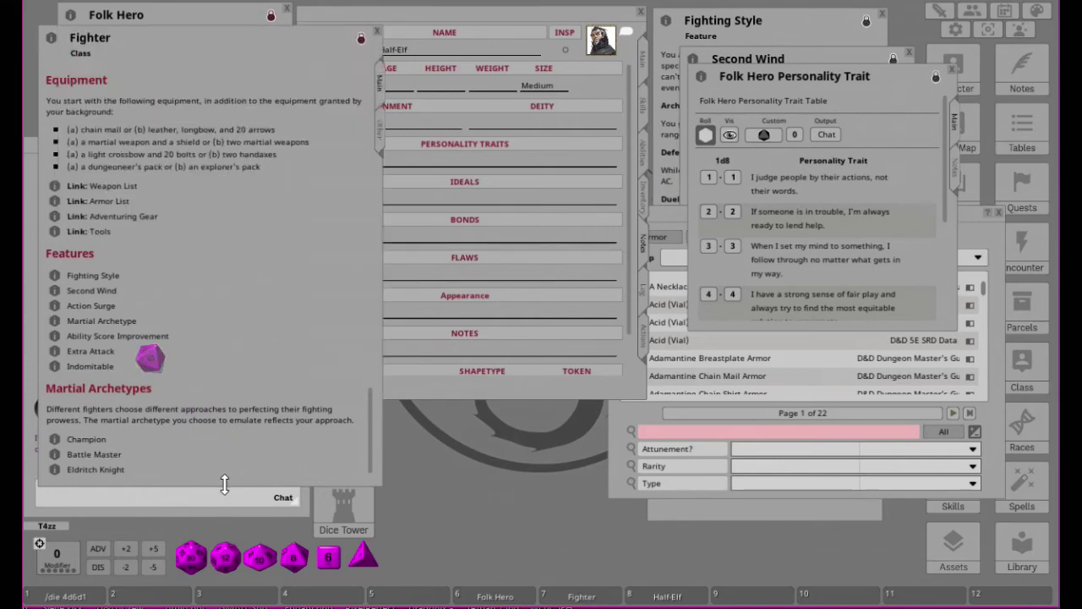
{"action": "left_click_drag", "start_coordinate": [224, 483], "coordinate": [228, 375]}
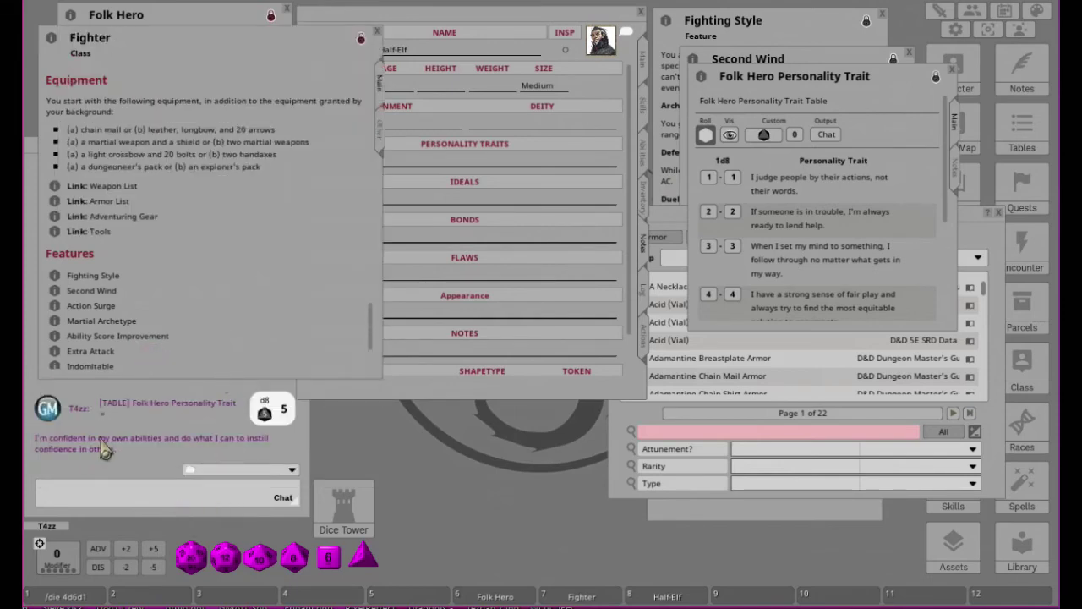
Step: Copy "I'm confident in my own abilities and do what I can to instill confidence in others." into Personality Traits and start a new line
{"action": "scroll", "coordinate": [784, 221], "scroll_direction": "down", "scroll_amount": 4}
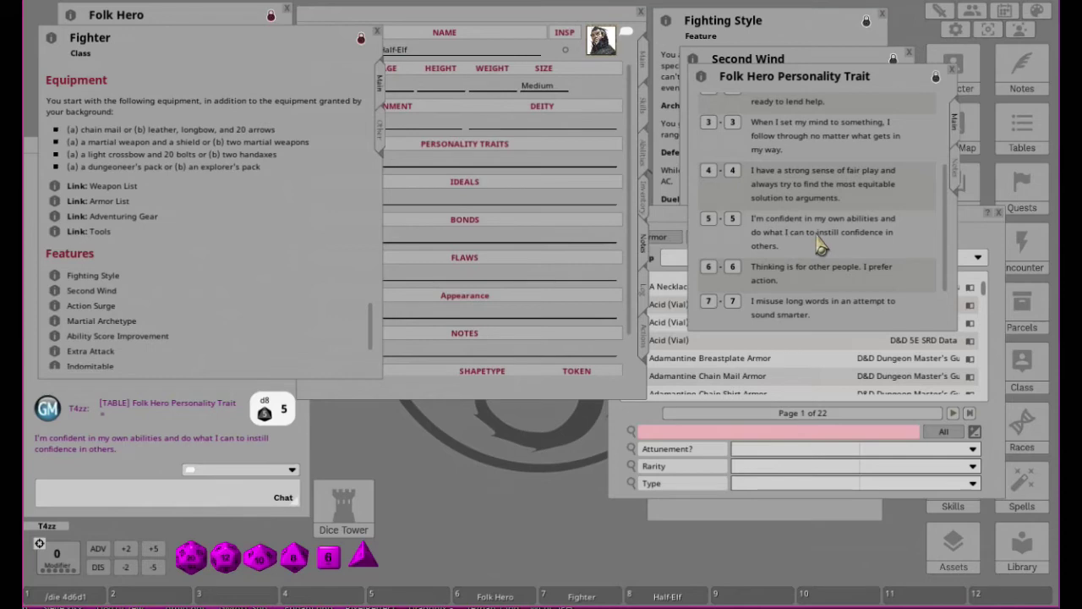
{"action": "left_click_drag", "start_coordinate": [812, 224], "coordinate": [499, 180]}
{"action": "left_click", "coordinate": [495, 184]}
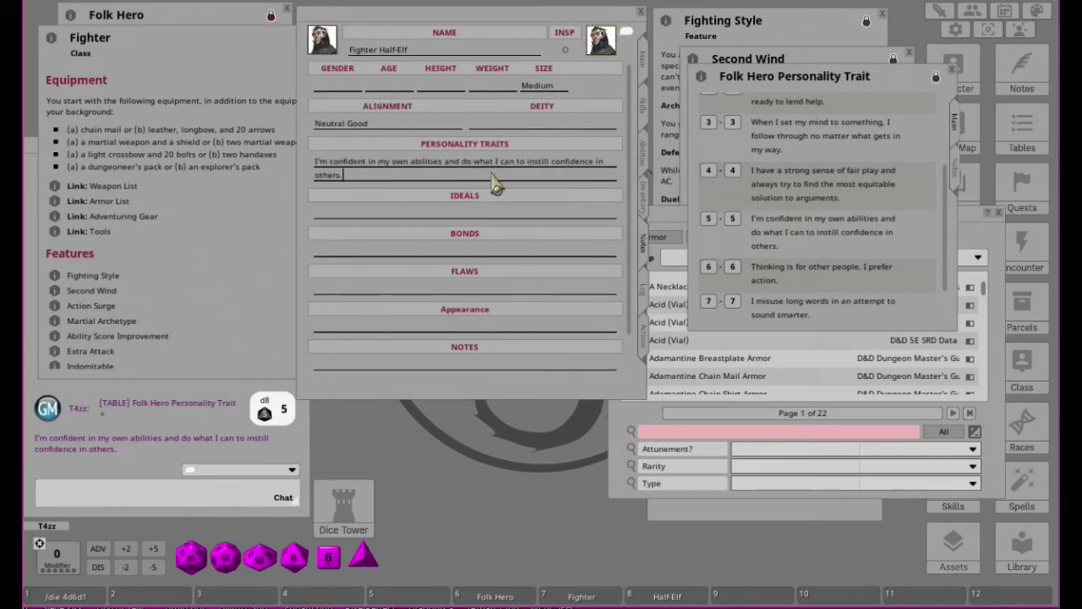
{"action": "key", "text": "Return"}
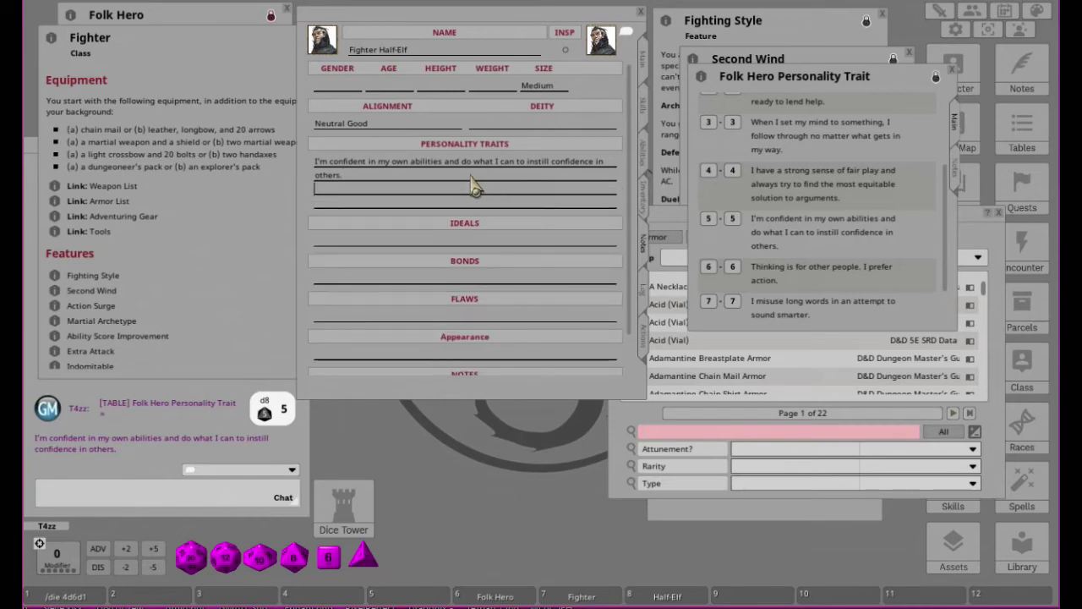
{"action": "key", "text": "BackSpace"}
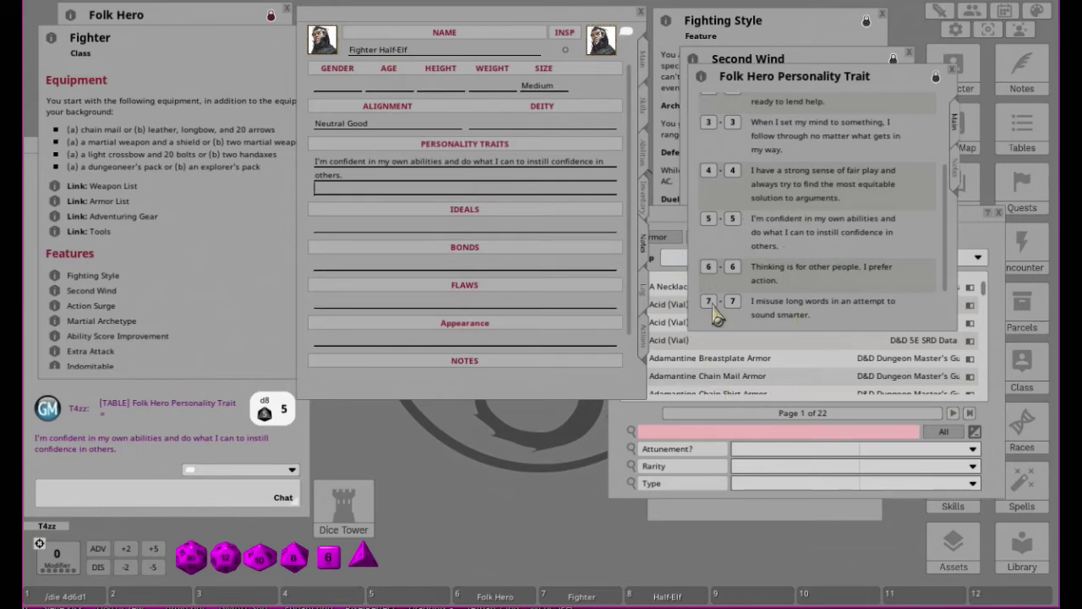
Step: Reroll the Folk Hero Personality Trait table, add the "strong sense of fair play" trait as the second personality trait, and close the table
{"action": "scroll", "coordinate": [825, 218], "scroll_direction": "up", "scroll_amount": 3}
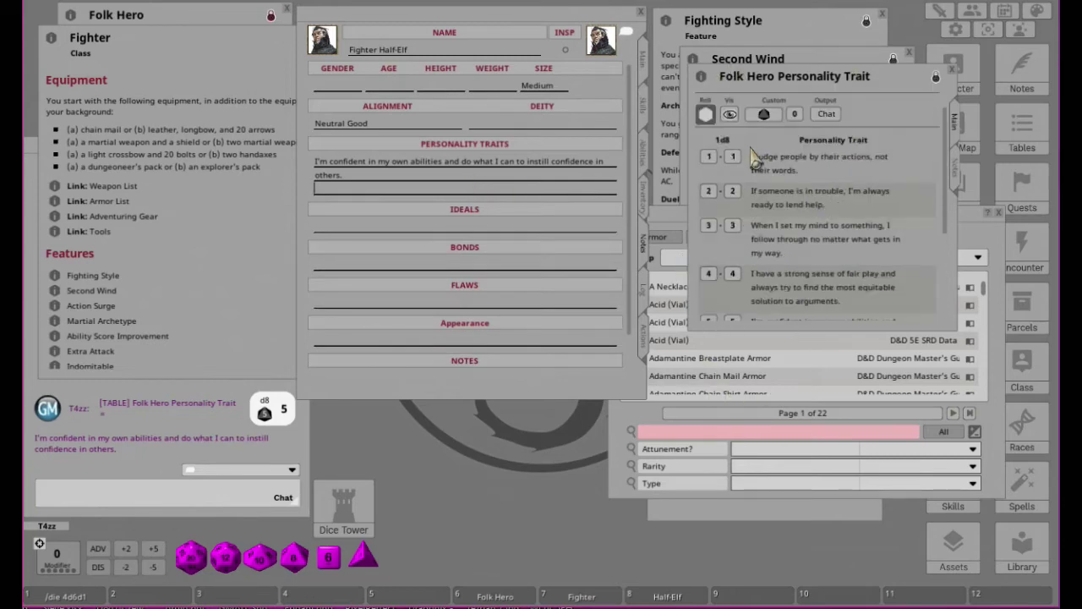
{"action": "left_click", "coordinate": [706, 114]}
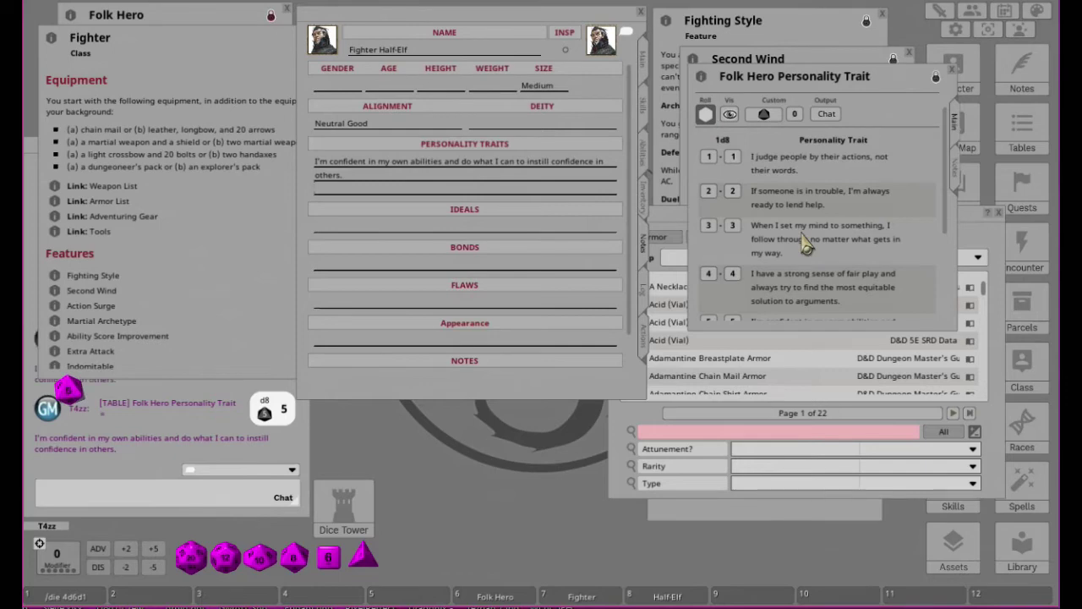
{"action": "left_click", "coordinate": [706, 115]}
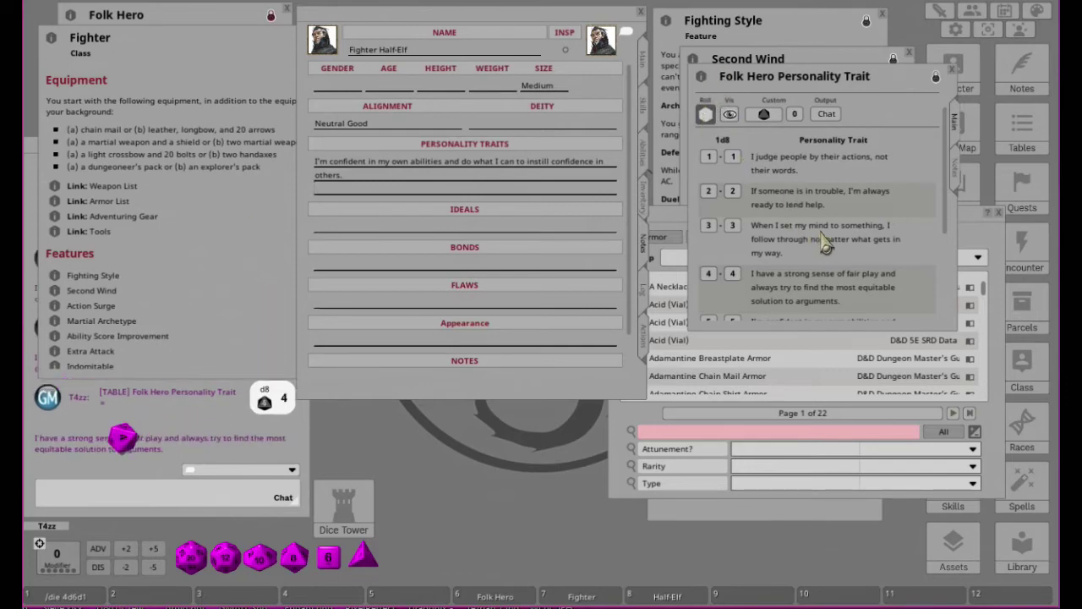
{"action": "scroll", "coordinate": [808, 244], "scroll_direction": "down", "scroll_amount": 1}
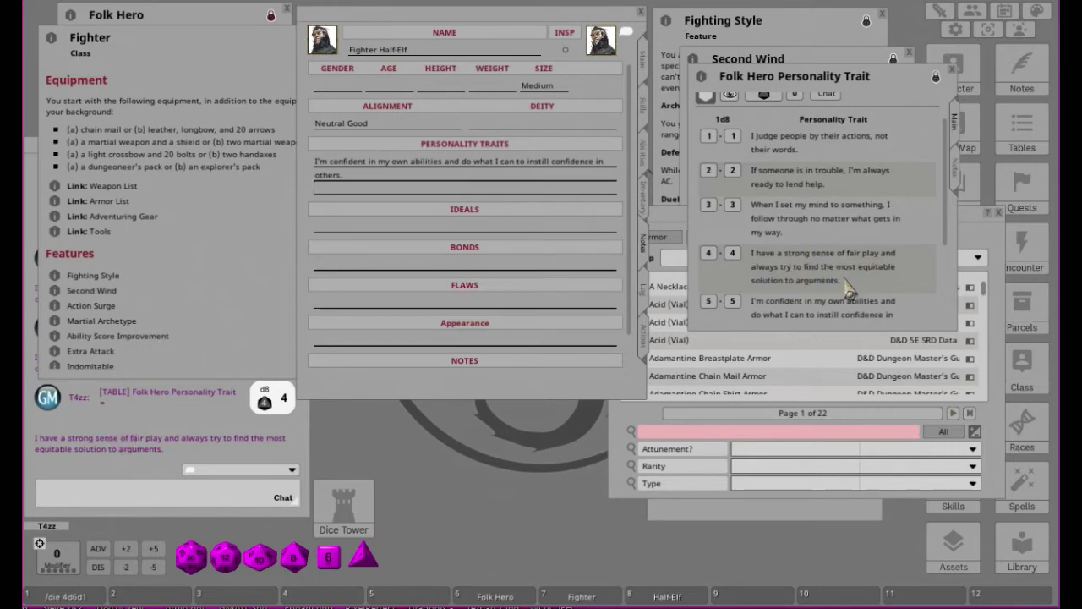
{"action": "left_click_drag", "start_coordinate": [837, 264], "coordinate": [351, 197]}
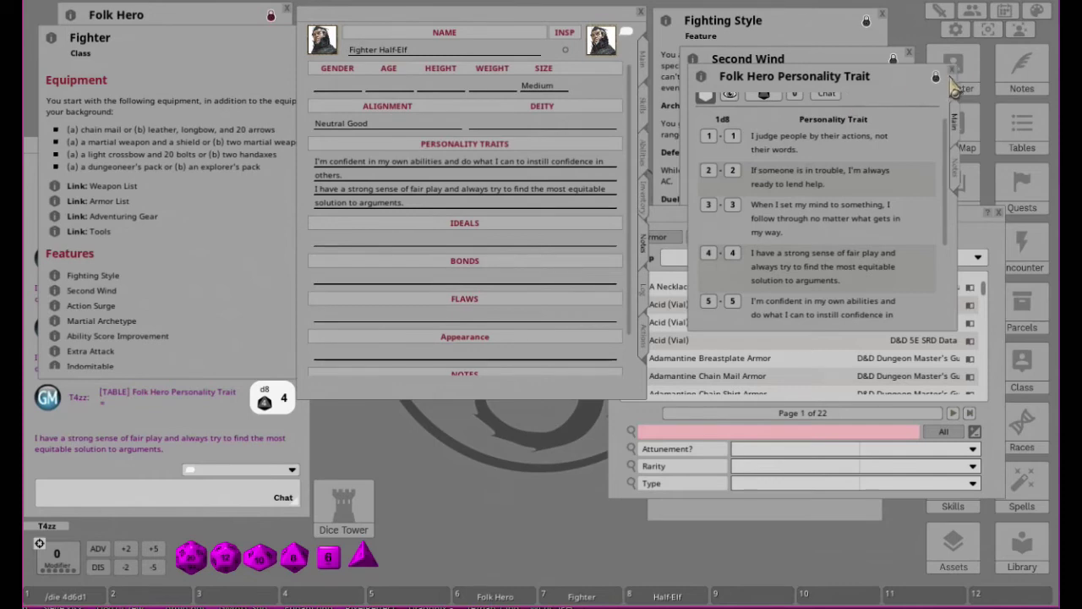
{"action": "left_click", "coordinate": [952, 70]}
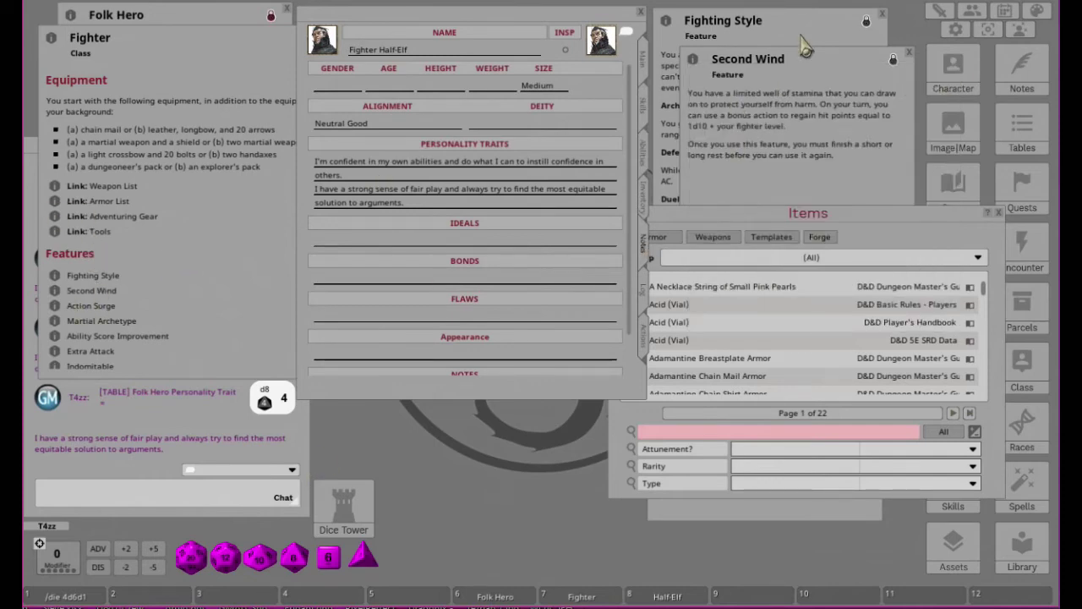
Step: Roll the Folk Hero Ideal table and copy "Respect. People deserve to be treated with dignity and respect. (Good)" into Ideals
{"action": "left_click", "coordinate": [203, 17]}
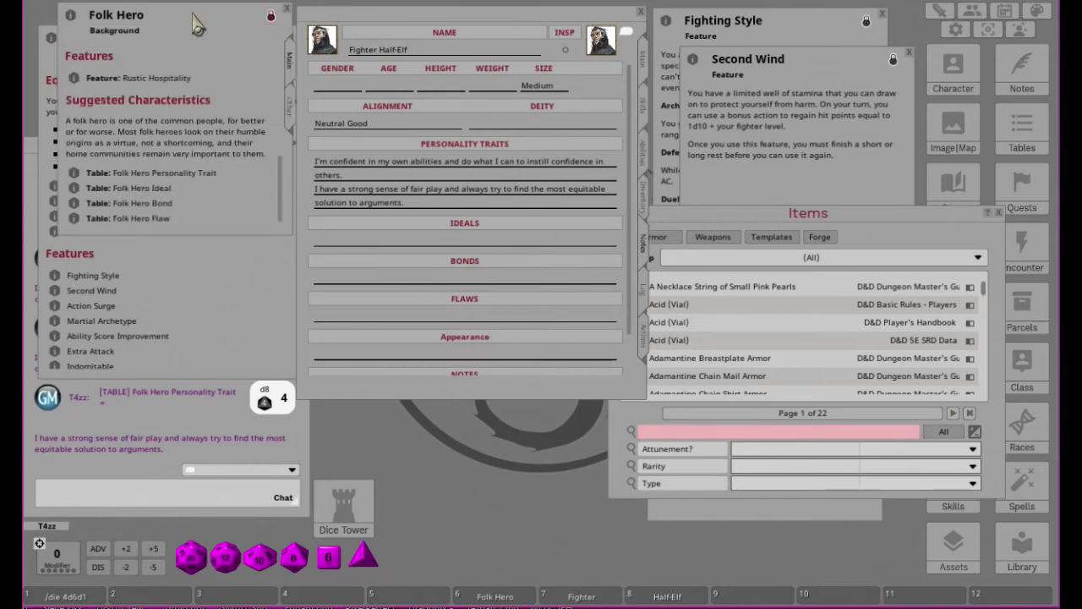
{"action": "left_click", "coordinate": [73, 188]}
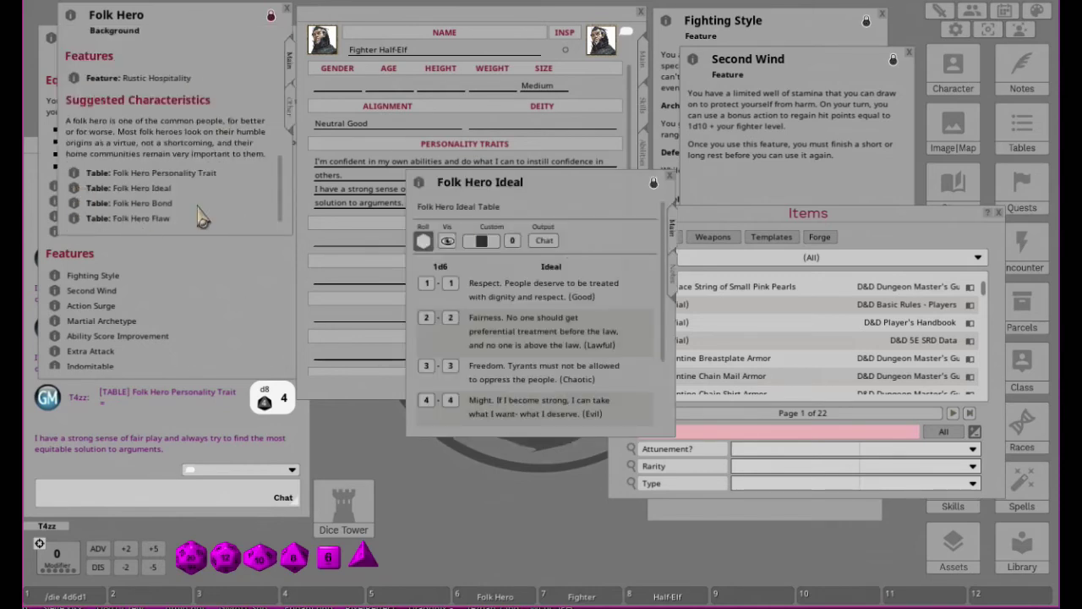
{"action": "left_click_drag", "start_coordinate": [535, 203], "coordinate": [804, 89]}
{"action": "left_click", "coordinate": [694, 126]}
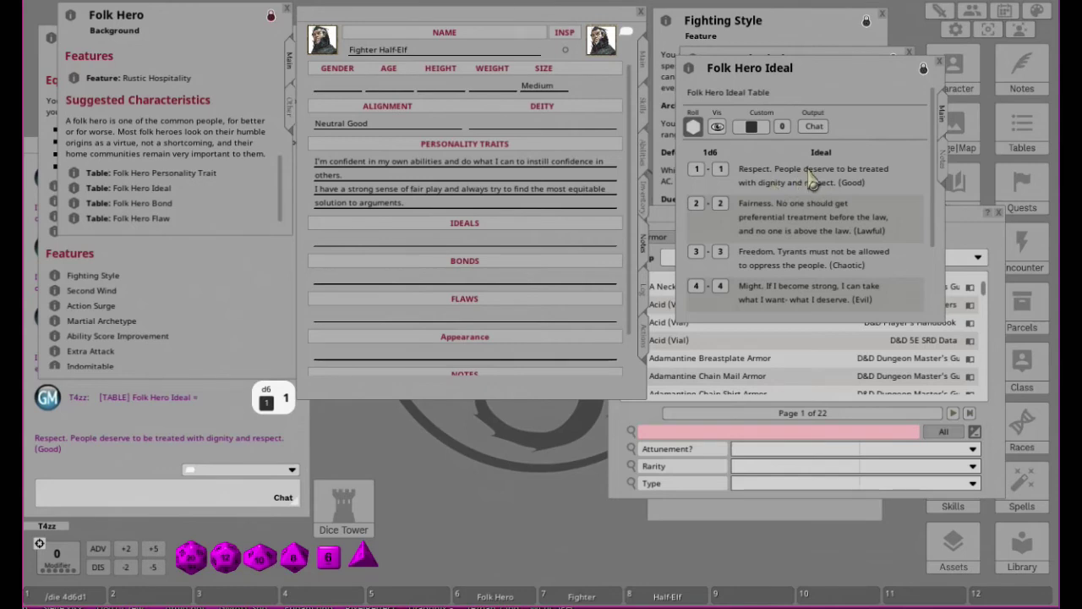
{"action": "left_click_drag", "start_coordinate": [812, 172], "coordinate": [424, 243]}
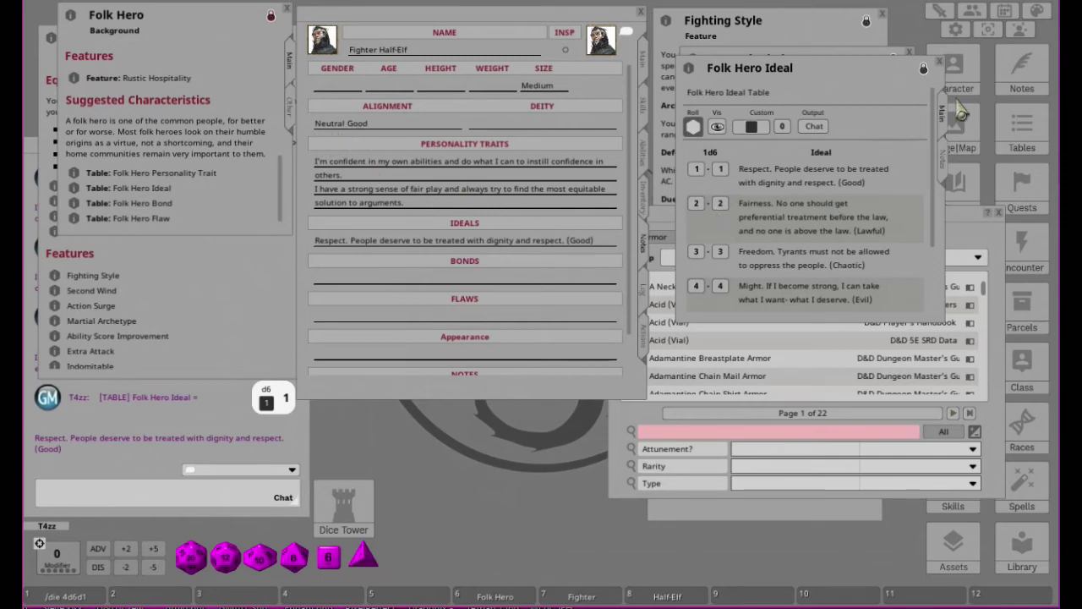
{"action": "left_click", "coordinate": [939, 64]}
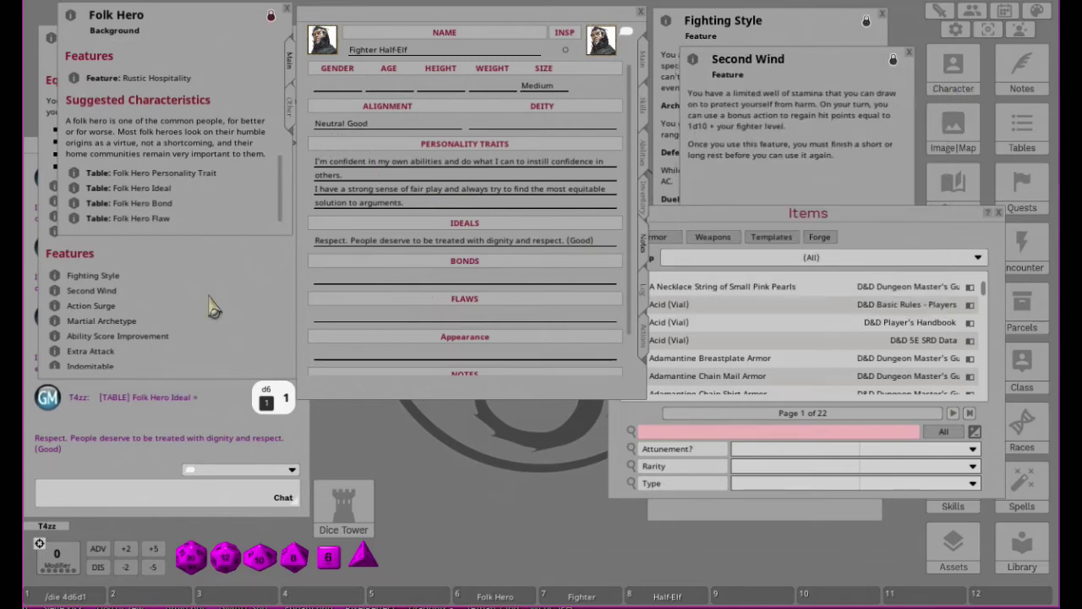
Step: Roll the Folk Hero Bond table and copy "My tools are symbols of my past life" entry 4 into Bonds
{"action": "left_click", "coordinate": [74, 204]}
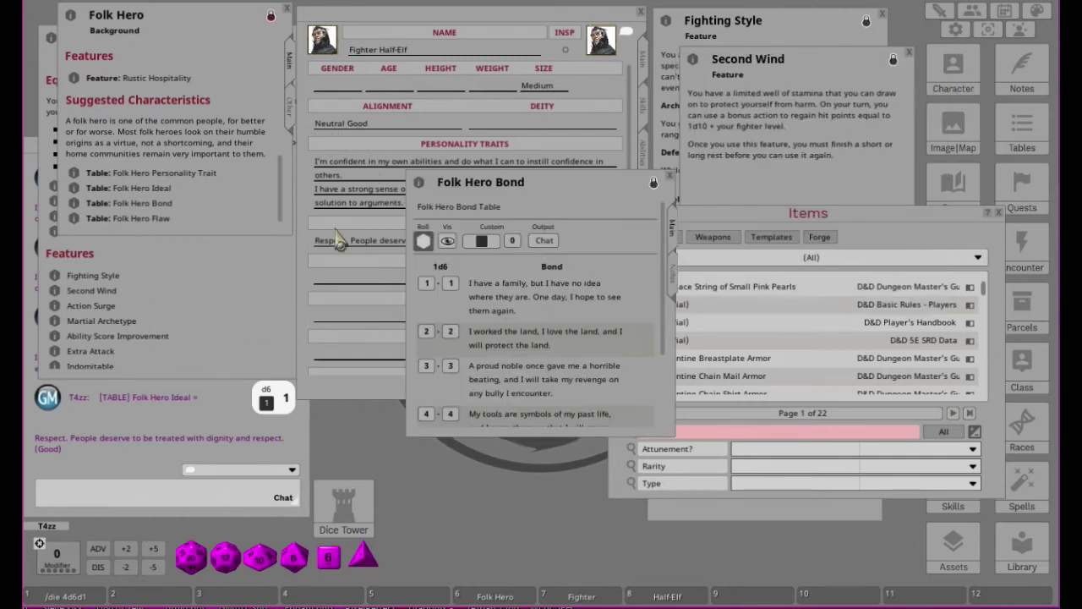
{"action": "left_click_drag", "start_coordinate": [571, 206], "coordinate": [821, 66]}
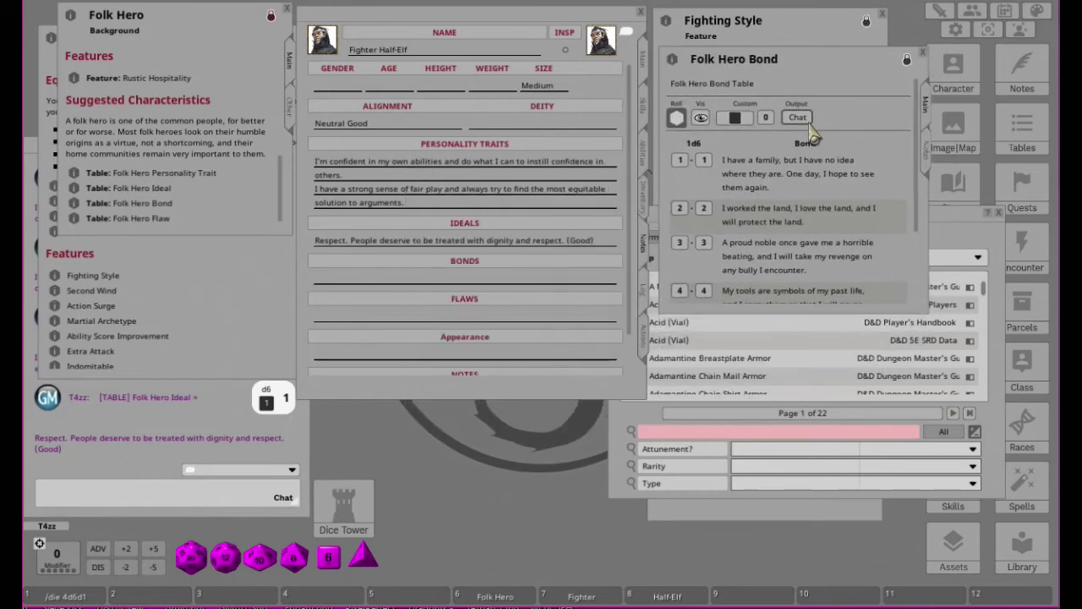
{"action": "left_click", "coordinate": [679, 118]}
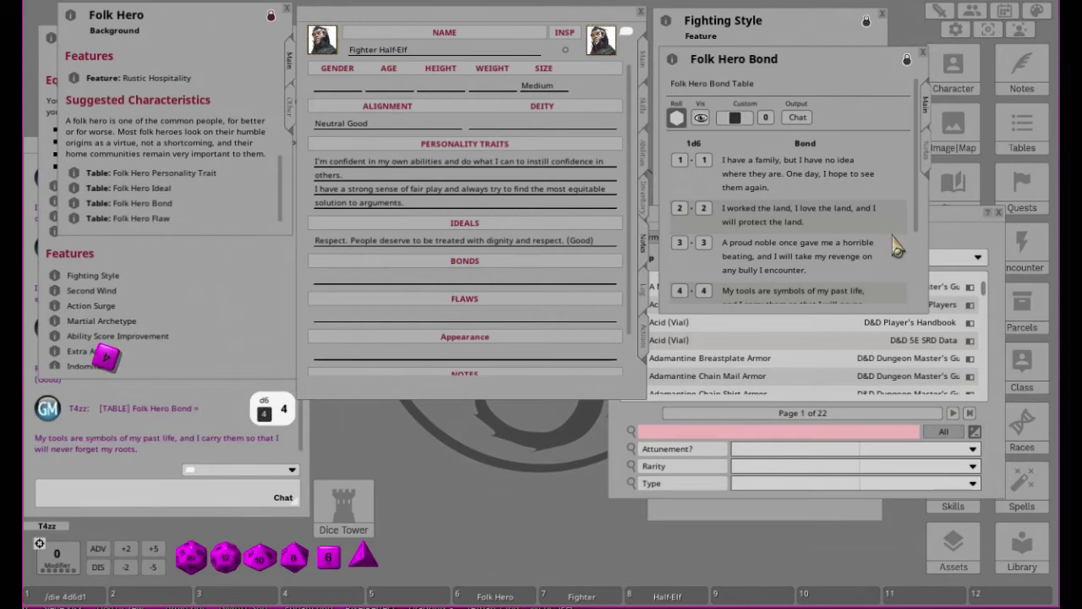
{"action": "scroll", "coordinate": [894, 244], "scroll_direction": "down", "scroll_amount": 1}
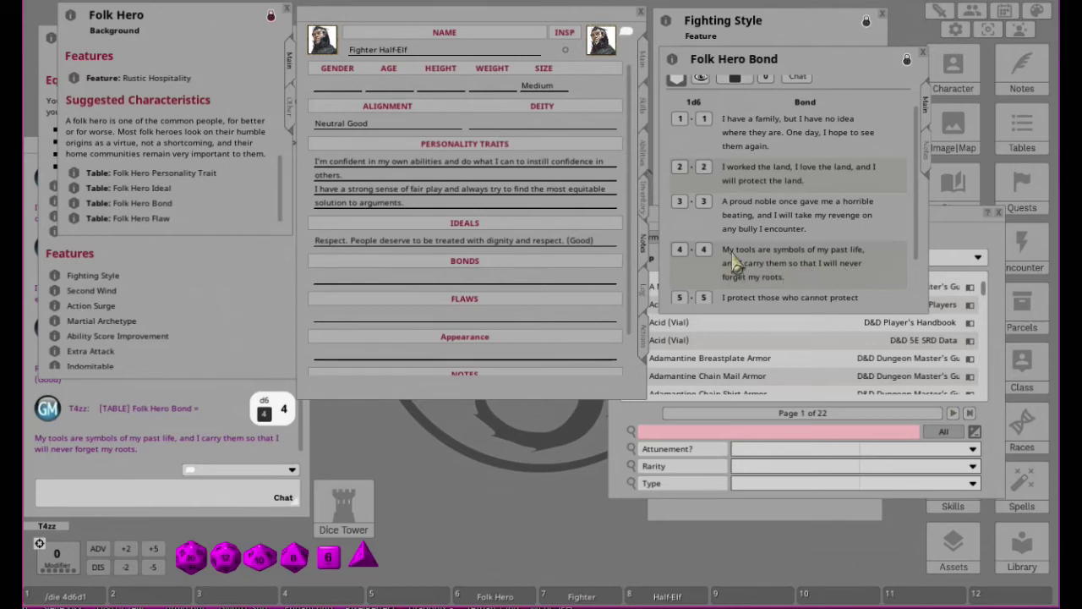
{"action": "left_click_drag", "start_coordinate": [776, 265], "coordinate": [387, 287]}
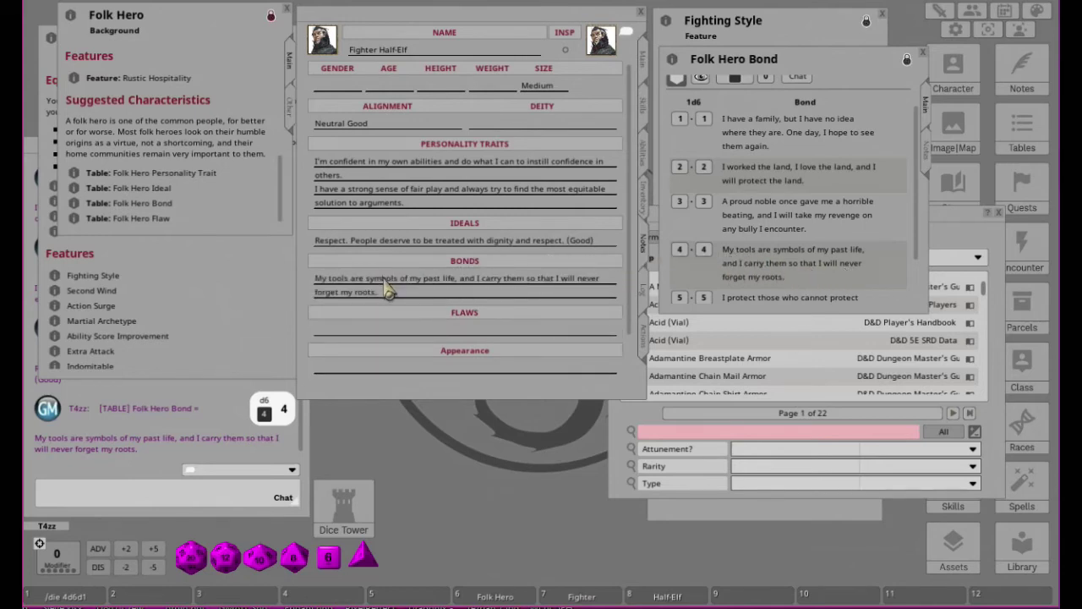
{"action": "left_click", "coordinate": [923, 53]}
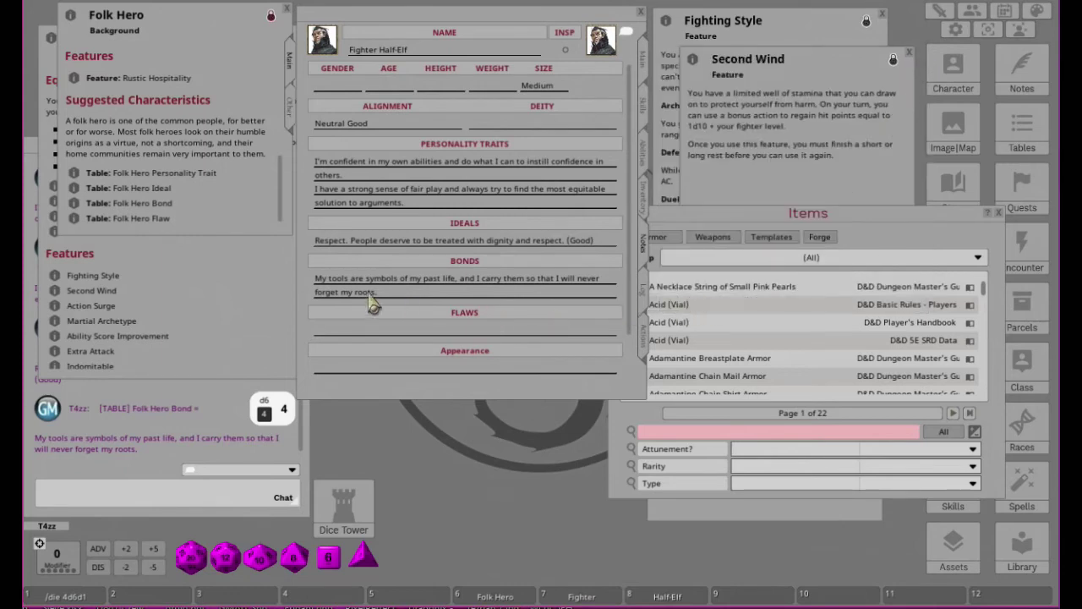
Step: Roll the Folk Hero Flaw table, copy the shameful secret entry 3 into Flaws, and close the table and the Folk Hero background
{"action": "left_click", "coordinate": [75, 222]}
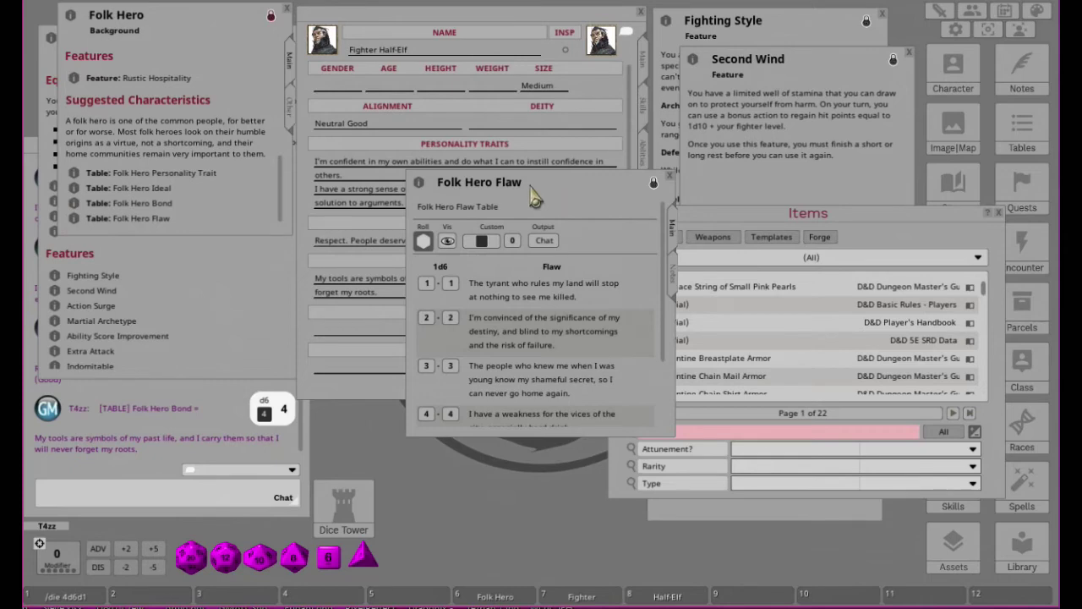
{"action": "left_click_drag", "start_coordinate": [535, 203], "coordinate": [827, 73]}
{"action": "left_click", "coordinate": [707, 116]}
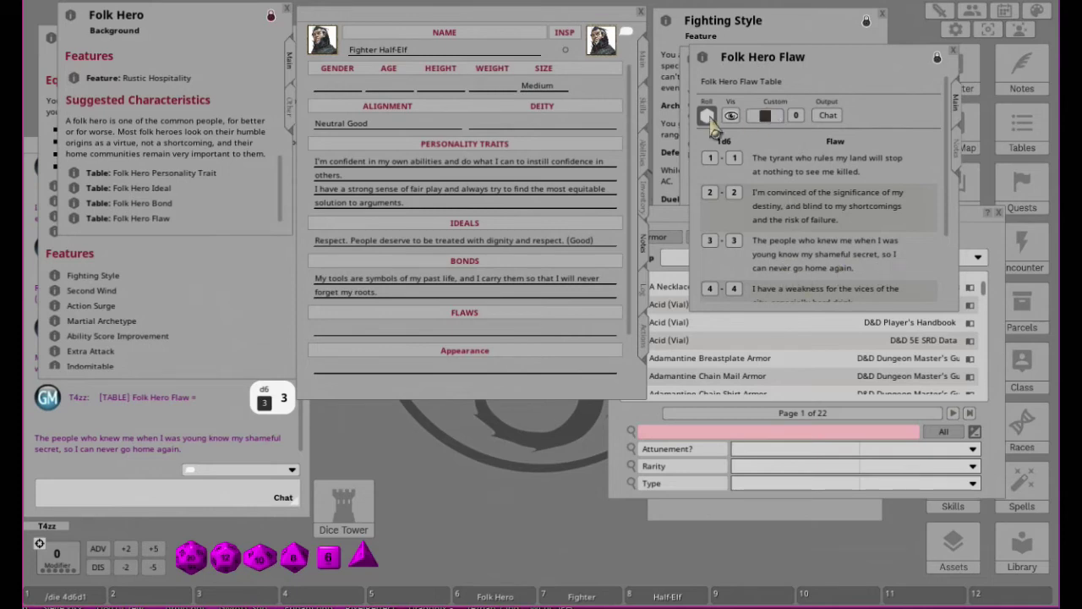
{"action": "left_click_drag", "start_coordinate": [711, 121], "coordinate": [380, 338]}
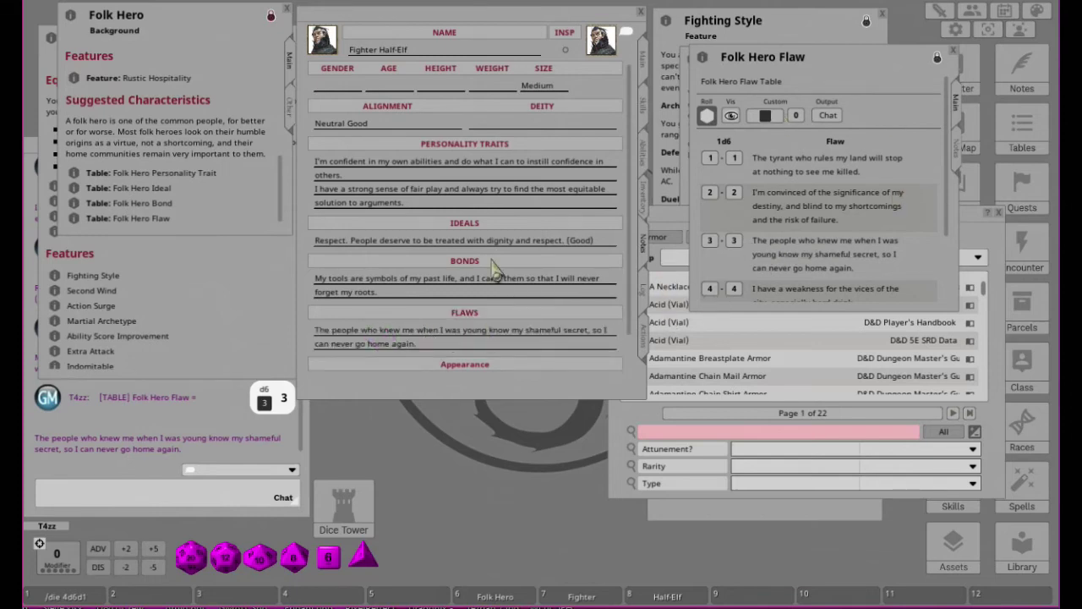
{"action": "scroll", "coordinate": [538, 253], "scroll_direction": "down", "scroll_amount": 3}
{"action": "scroll", "coordinate": [554, 283], "scroll_direction": "up", "scroll_amount": 3}
{"action": "left_click", "coordinate": [954, 53]}
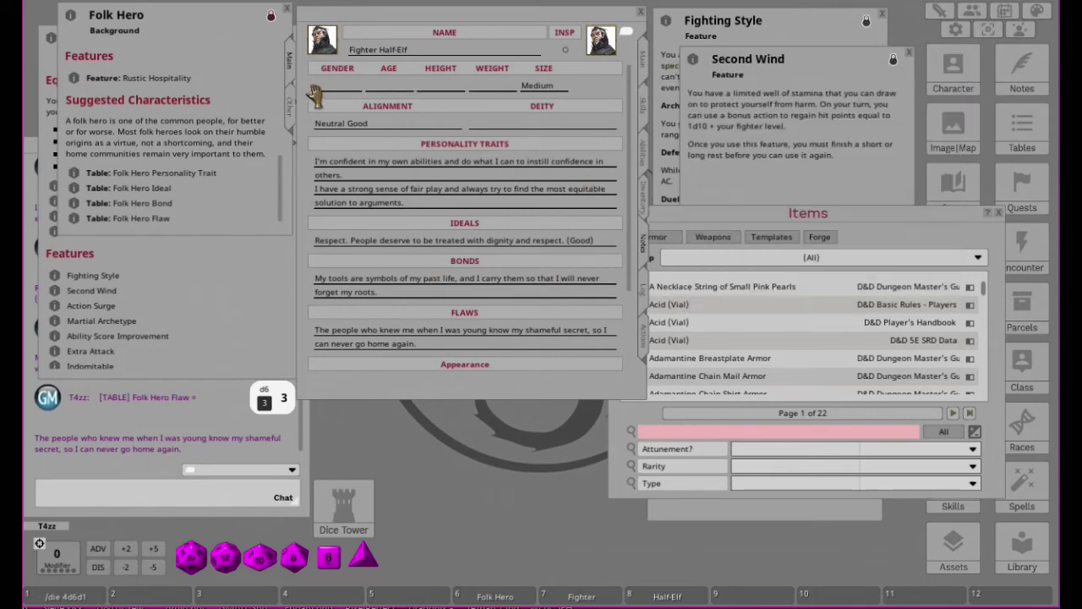
{"action": "left_click", "coordinate": [287, 12]}
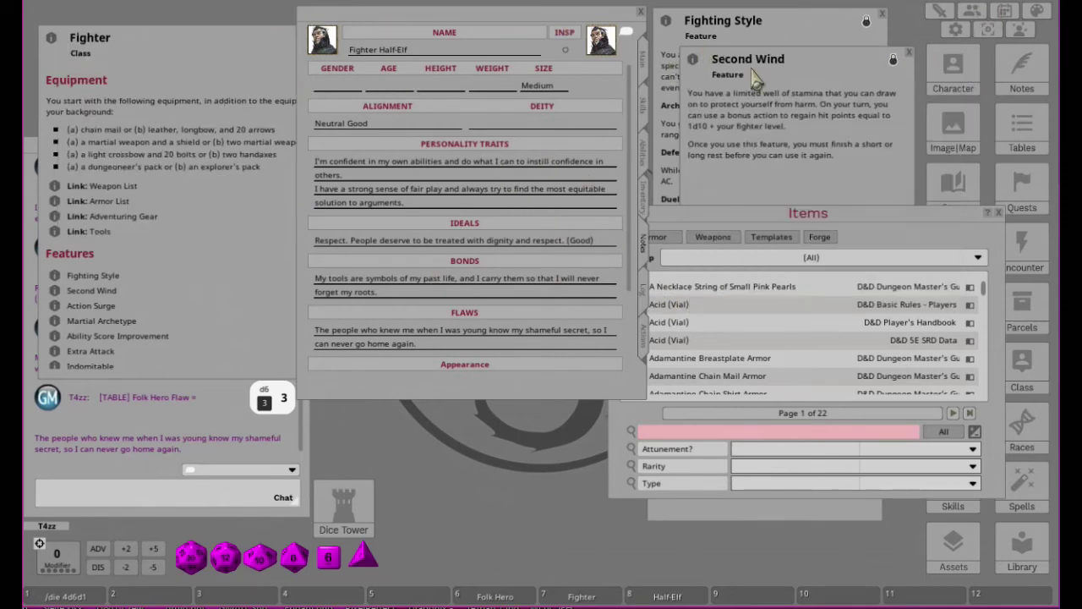
Step: Close the Items list, review the character's personality notes, and close the Fighter class window
{"action": "left_click", "coordinate": [998, 213]}
{"action": "scroll", "coordinate": [490, 191], "scroll_direction": "down", "scroll_amount": 3}
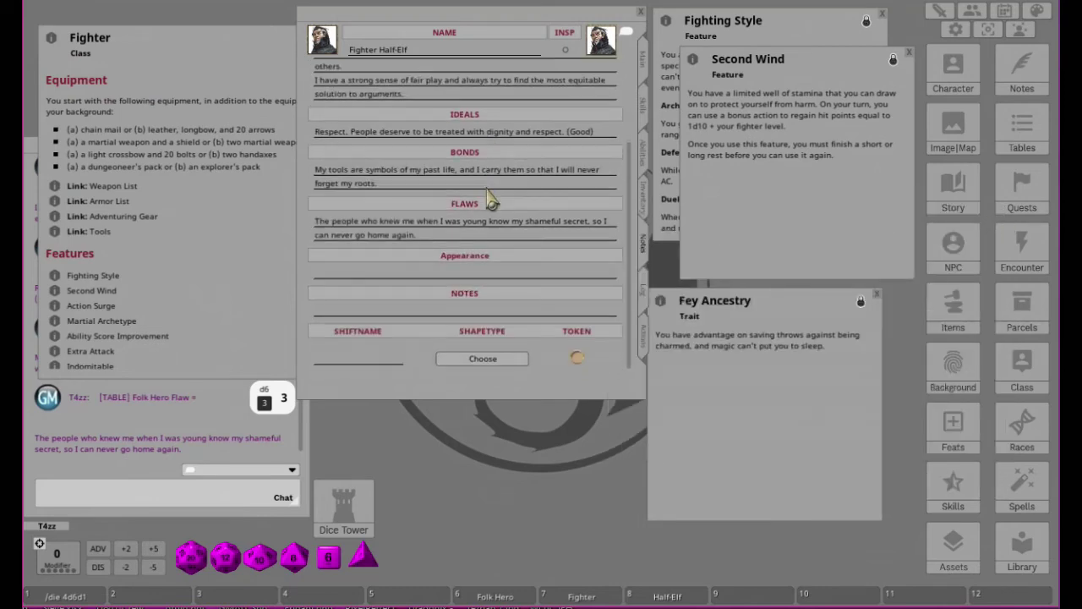
{"action": "scroll", "coordinate": [495, 203], "scroll_direction": "up", "scroll_amount": 3}
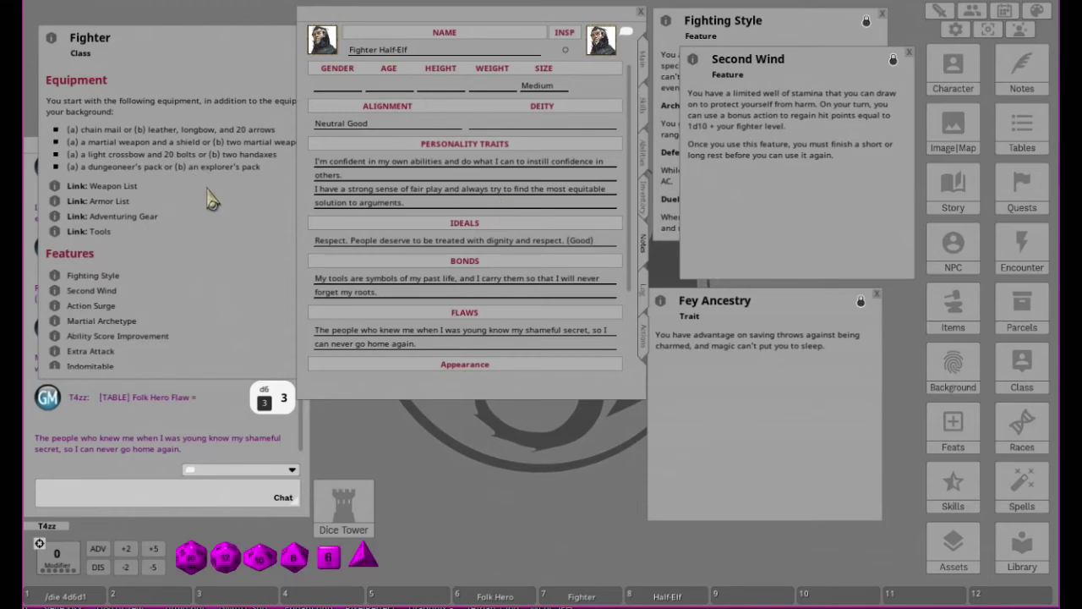
{"action": "scroll", "coordinate": [480, 221], "scroll_direction": "down", "scroll_amount": 3}
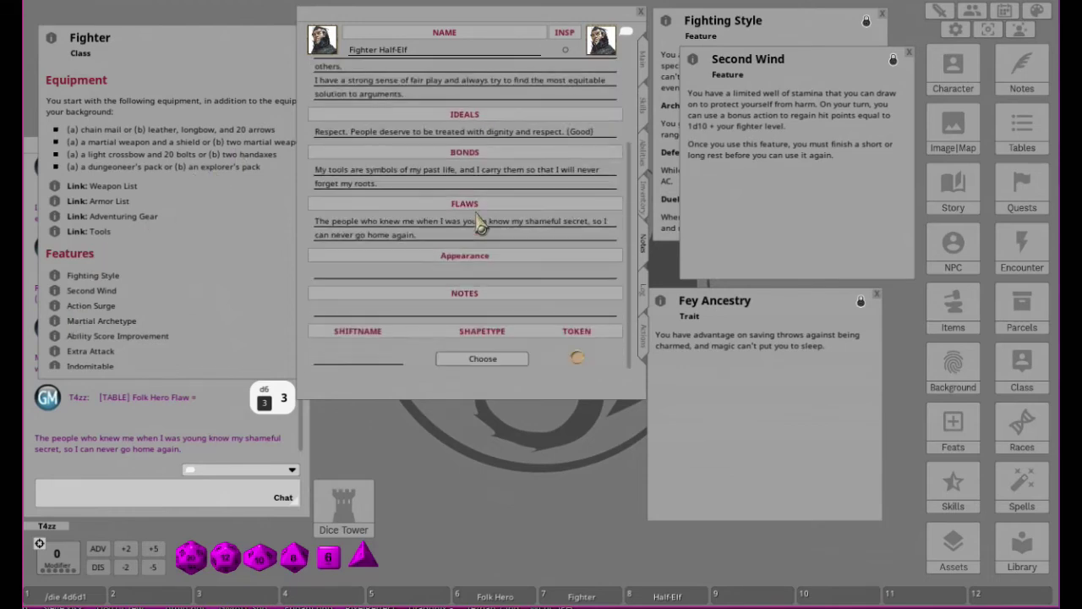
{"action": "scroll", "coordinate": [481, 221], "scroll_direction": "up", "scroll_amount": 3}
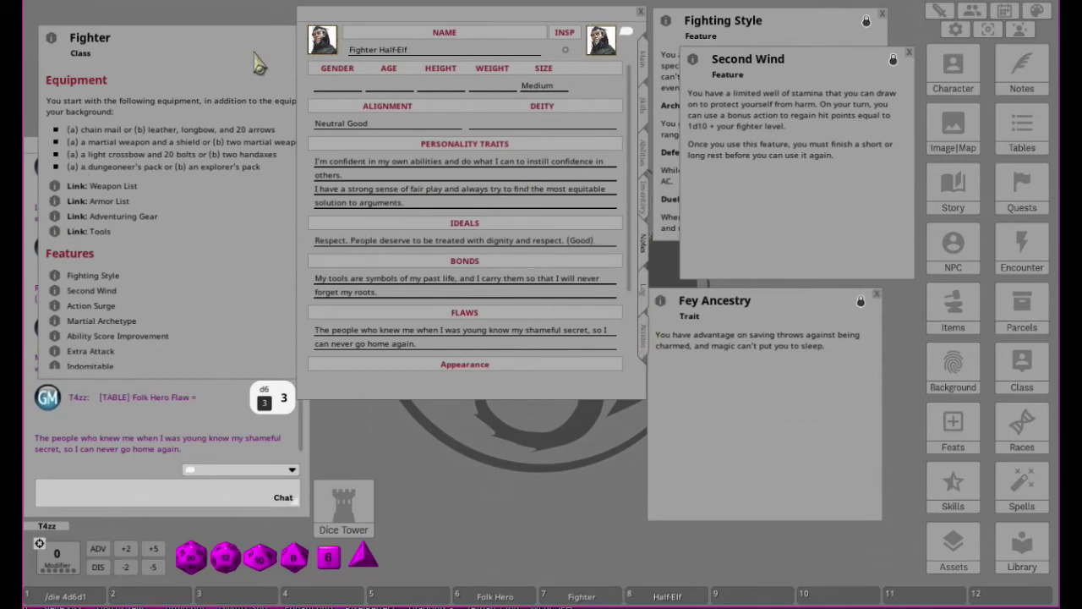
{"action": "left_click", "coordinate": [222, 40]}
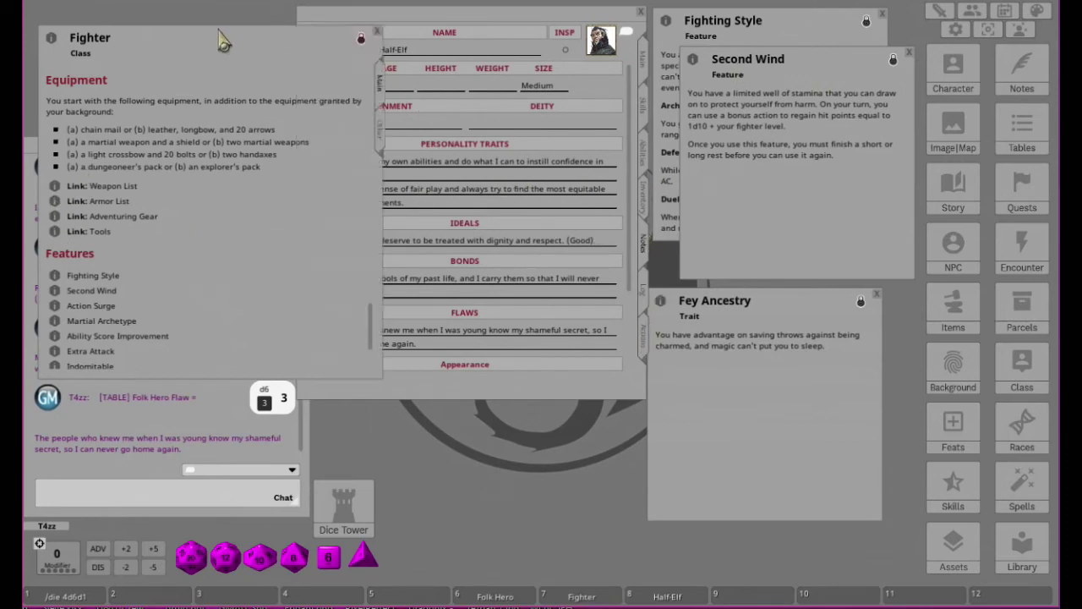
{"action": "left_click", "coordinate": [377, 31]}
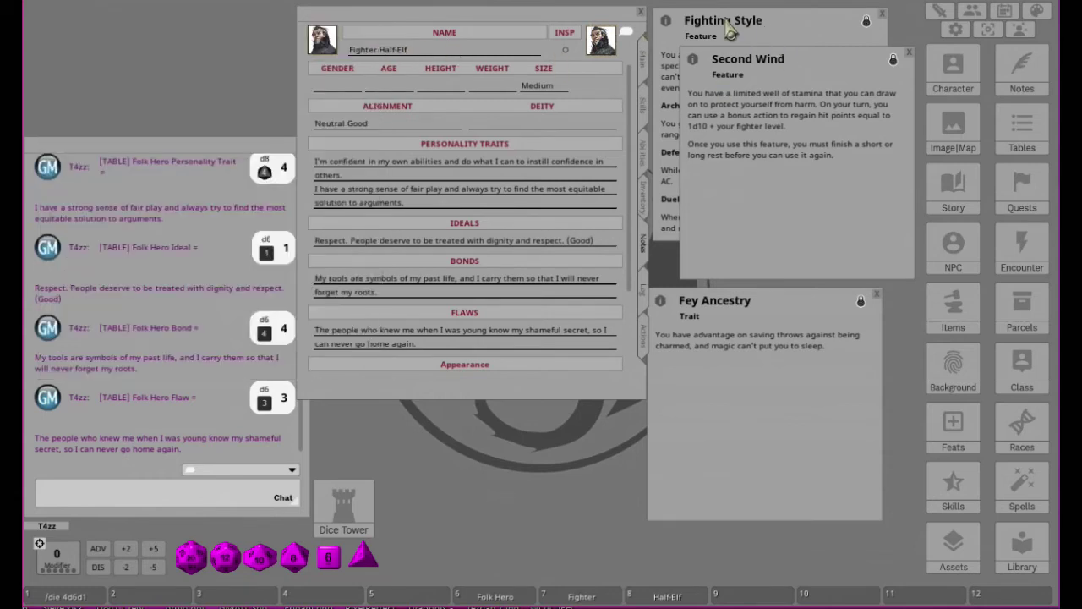
Step: Review the Fighting Style options and rename the character's Fighting Style feature as "Fighting Style(Dueling)"
{"action": "left_click", "coordinate": [761, 34]}
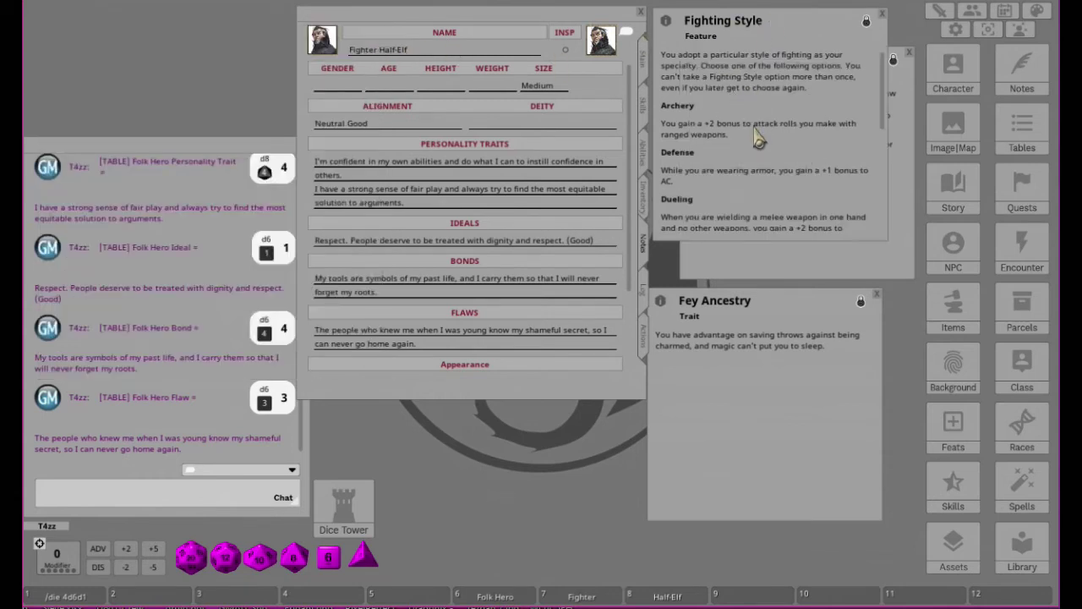
{"action": "left_click", "coordinate": [647, 162]}
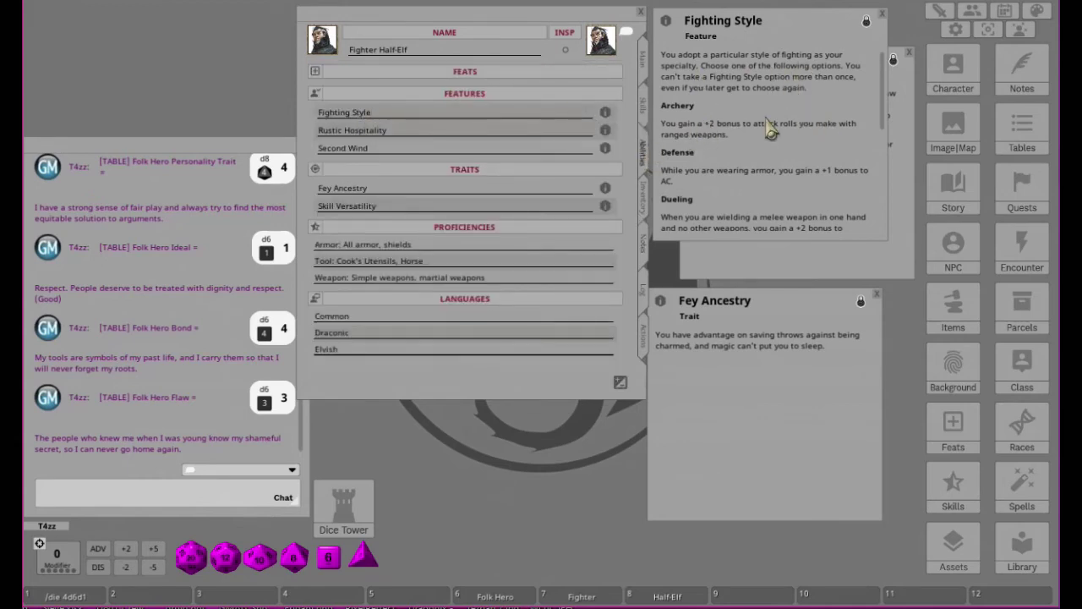
{"action": "scroll", "coordinate": [770, 131], "scroll_direction": "down", "scroll_amount": 1}
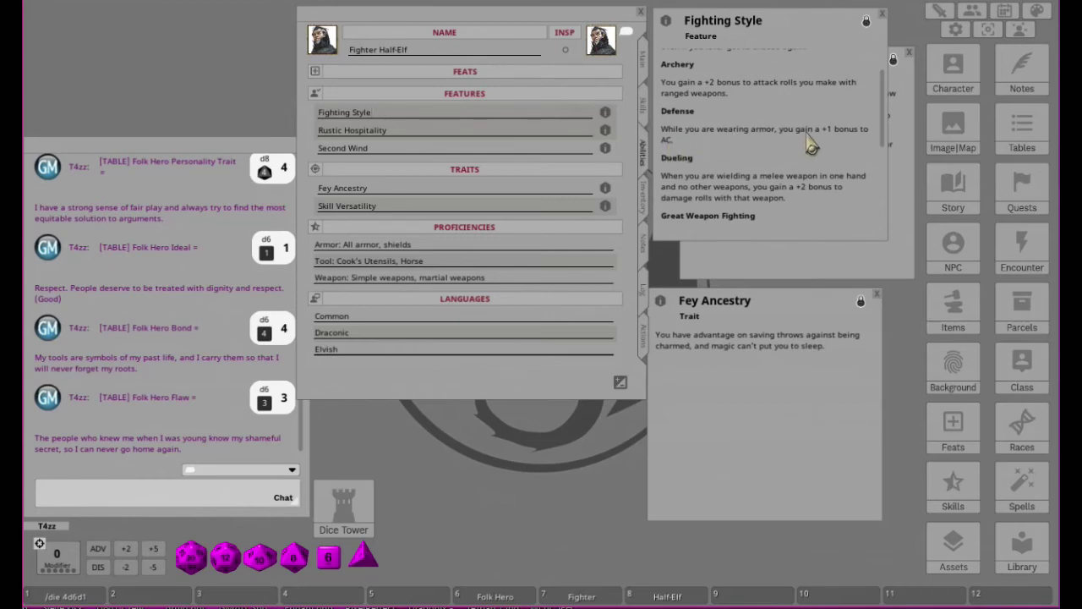
{"action": "scroll", "coordinate": [810, 141], "scroll_direction": "down", "scroll_amount": 1}
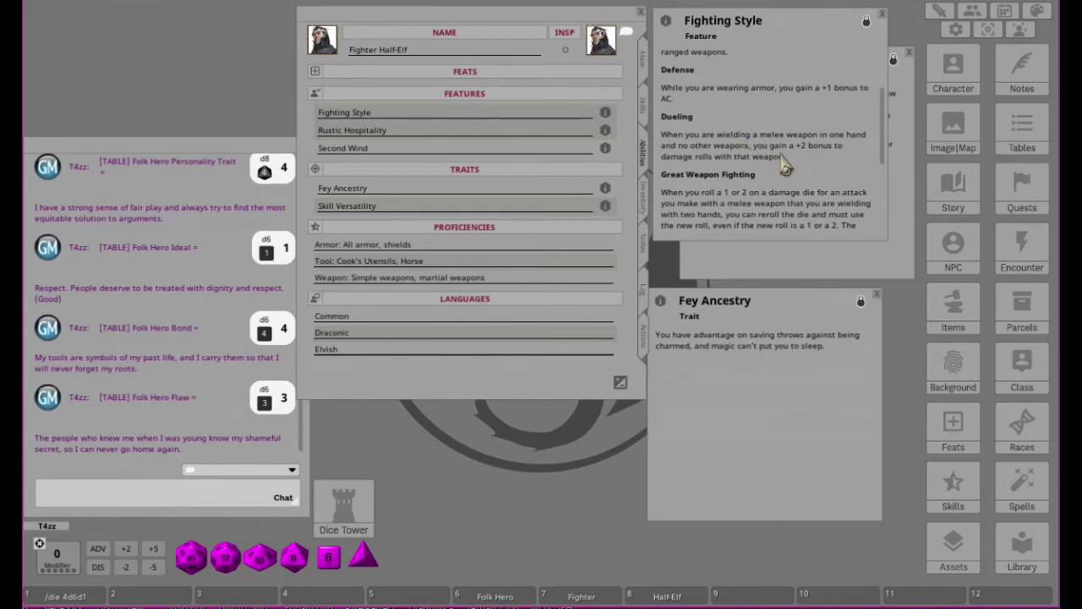
{"action": "scroll", "coordinate": [826, 174], "scroll_direction": "down", "scroll_amount": 2}
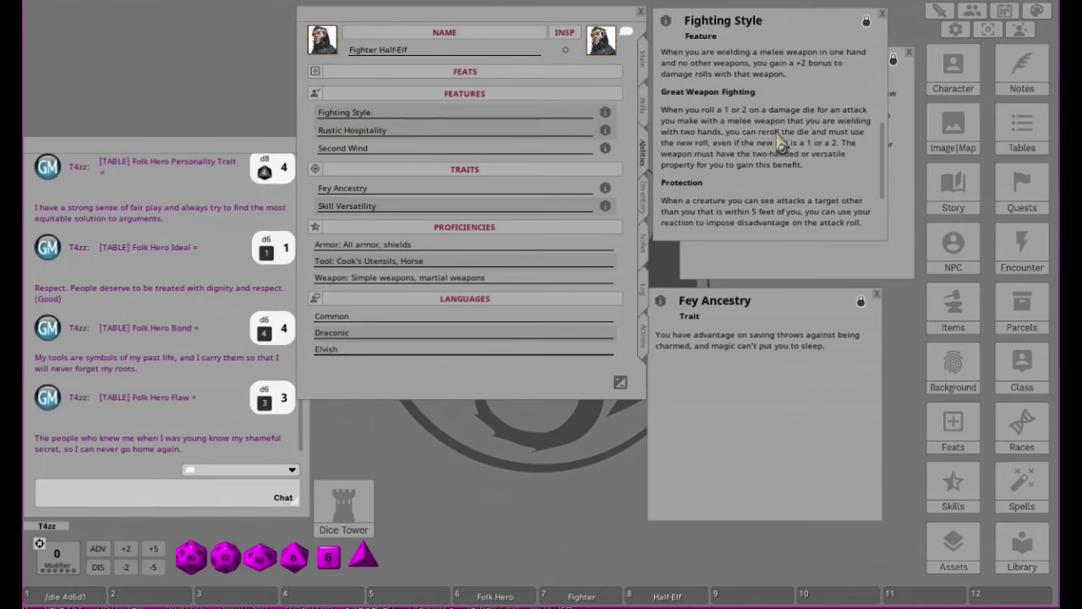
{"action": "scroll", "coordinate": [805, 226], "scroll_direction": "down", "scroll_amount": 2}
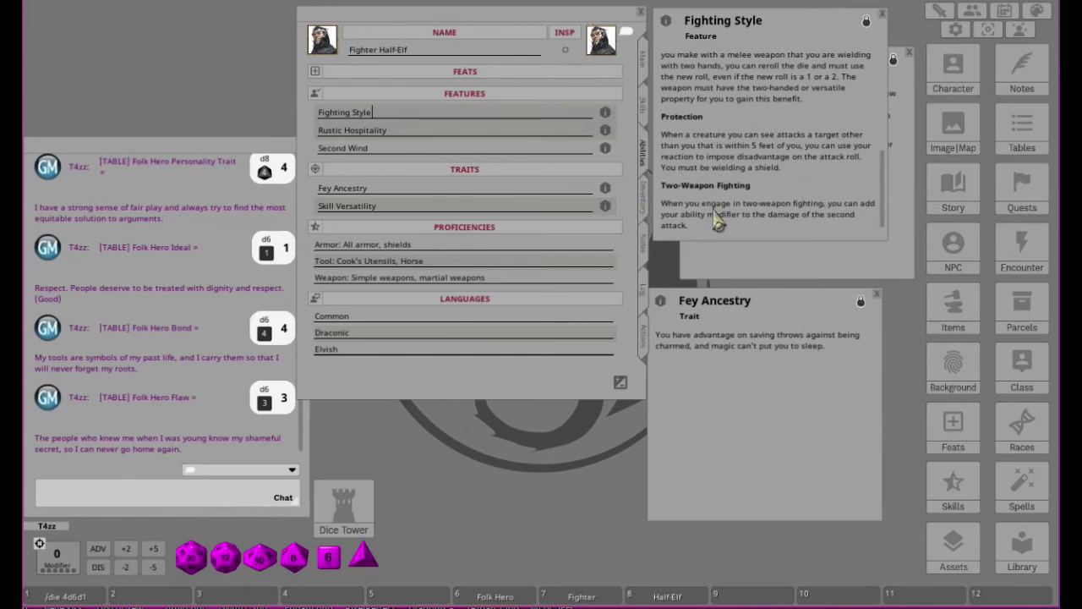
{"action": "scroll", "coordinate": [776, 181], "scroll_direction": "up", "scroll_amount": 3}
{"action": "scroll", "coordinate": [776, 180], "scroll_direction": "up", "scroll_amount": 1}
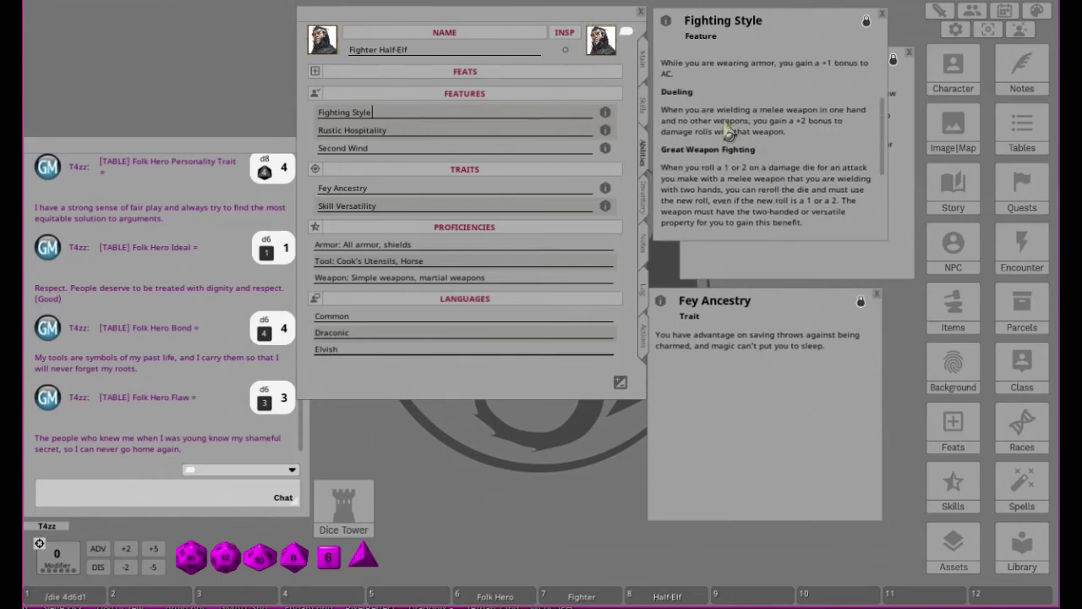
{"action": "scroll", "coordinate": [734, 163], "scroll_direction": "down", "scroll_amount": 2}
{"action": "scroll", "coordinate": [734, 163], "scroll_direction": "down", "scroll_amount": 2}
{"action": "scroll", "coordinate": [735, 165], "scroll_direction": "up", "scroll_amount": 3}
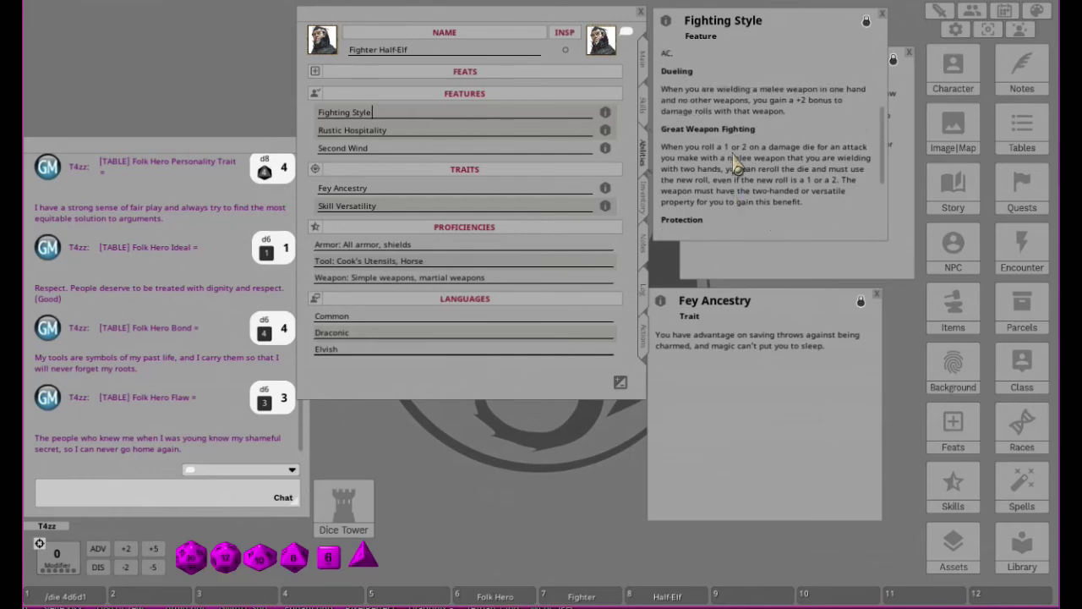
{"action": "scroll", "coordinate": [738, 166], "scroll_direction": "down", "scroll_amount": 1}
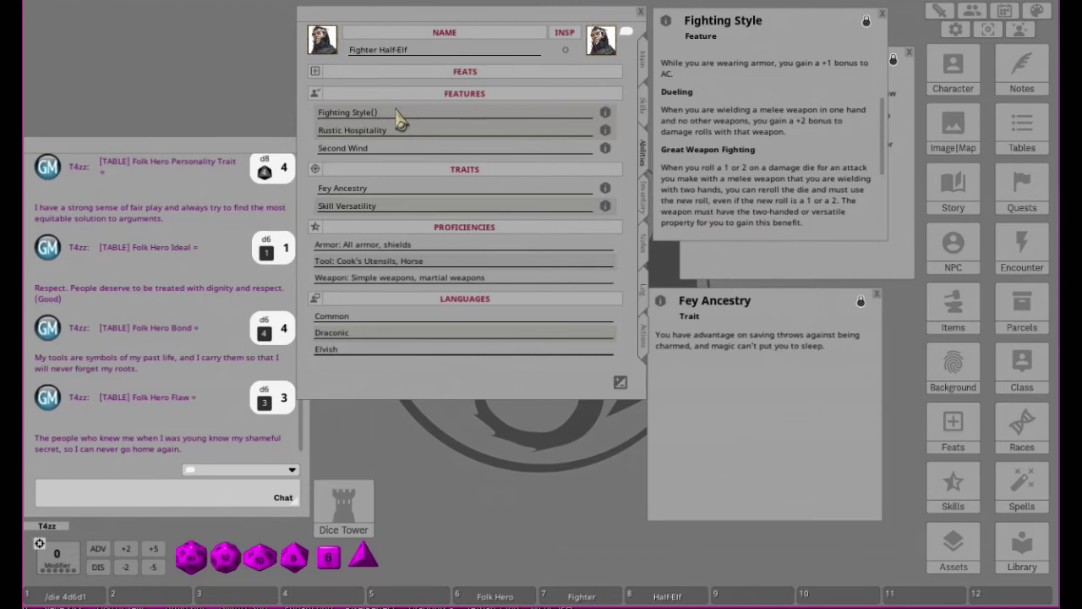
{"action": "type", "text": "Dueling"}
{"action": "left_click", "coordinate": [879, 262]}
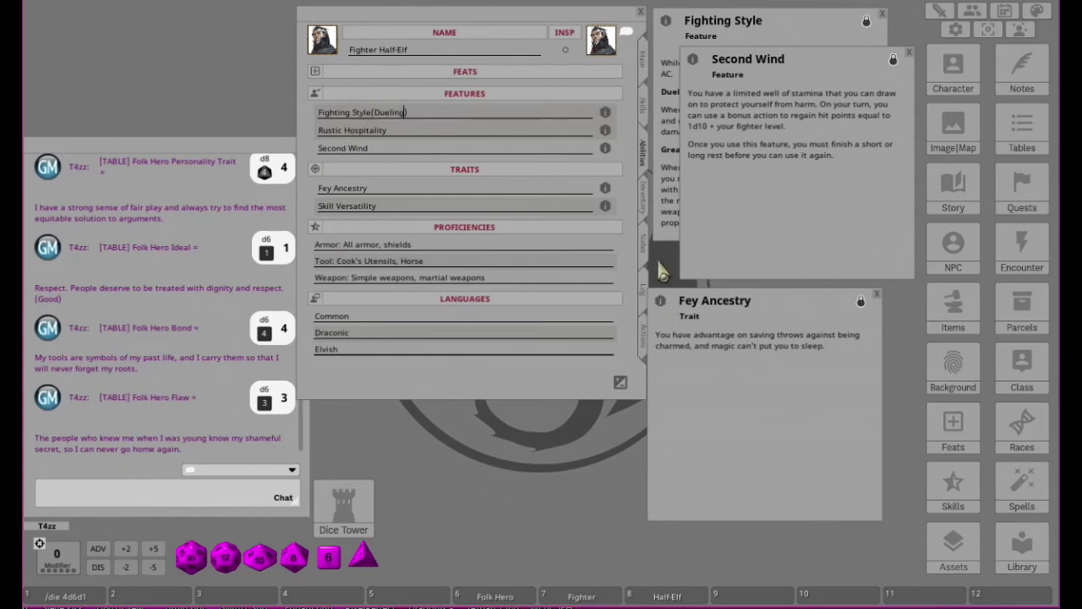
Step: Add a blank weapon entry to the character's actions and delete the surplus one
{"action": "left_click", "coordinate": [645, 338]}
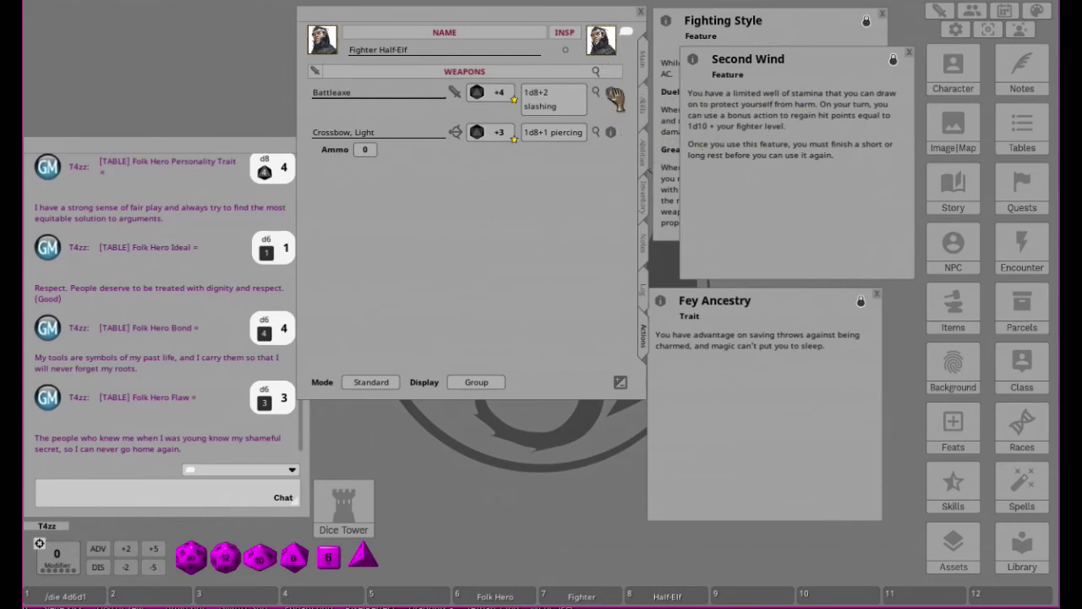
{"action": "left_click", "coordinate": [619, 382]}
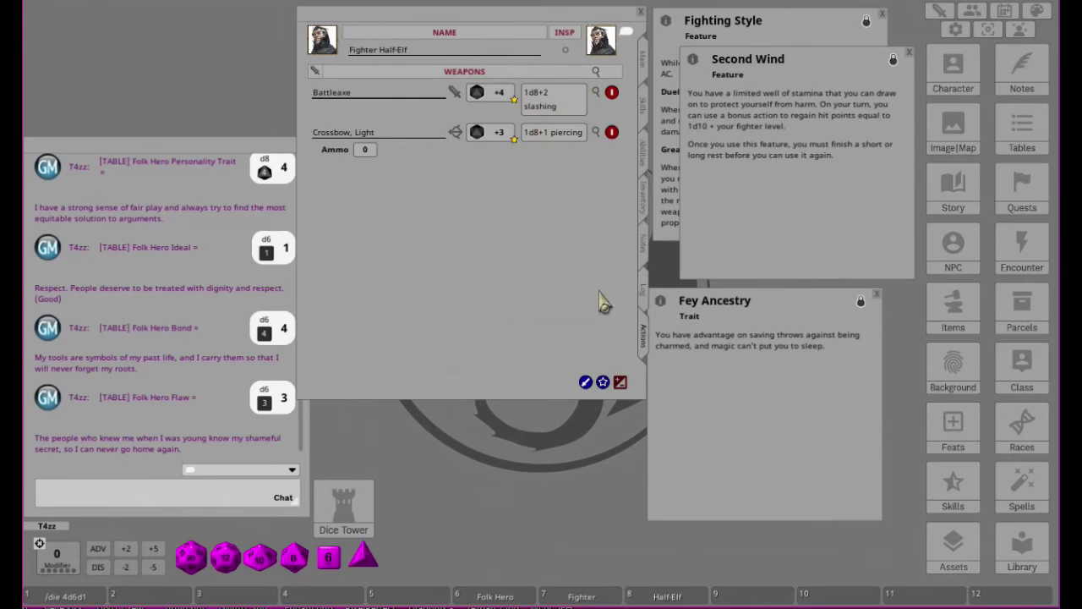
{"action": "left_click", "coordinate": [585, 382]}
{"action": "left_click", "coordinate": [587, 385]}
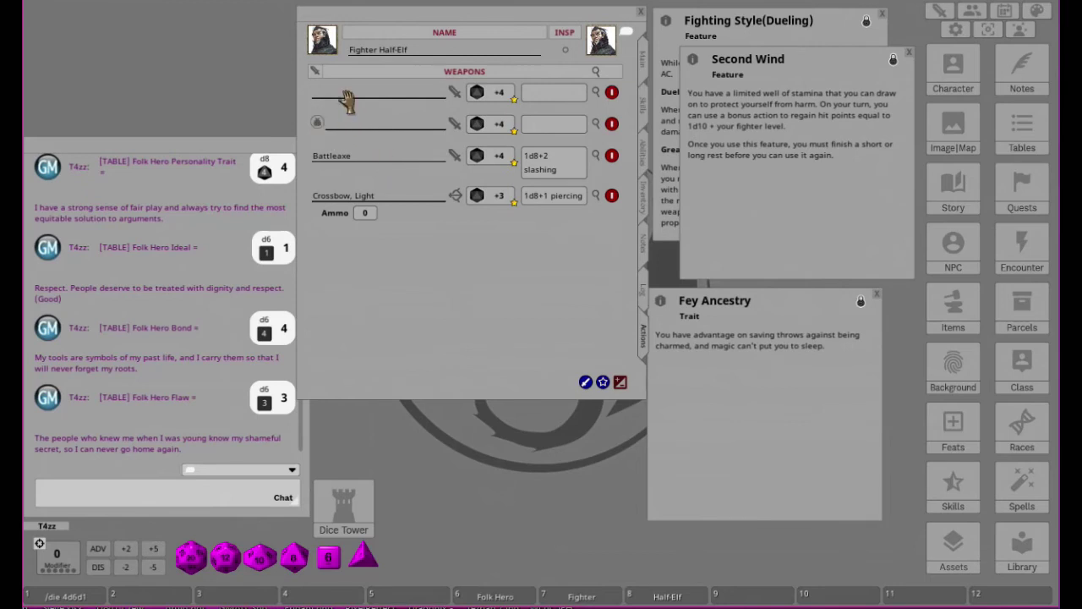
{"action": "left_click", "coordinate": [612, 92]}
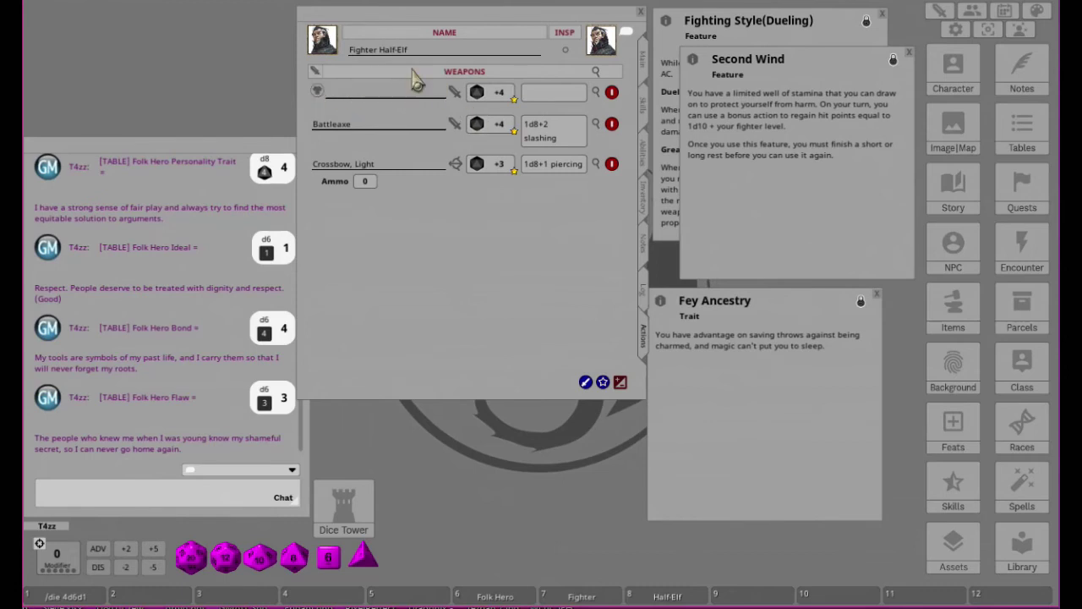
Step: Name the blank weapon entry "Battleaxe (Two Hand)", copying the name from the existing Battleaxe
{"action": "left_click", "coordinate": [370, 124]}
{"action": "key", "text": "shift+Left"}
{"action": "key", "text": "ctrl+shift+Left"}
{"action": "key", "text": "ctrl+c"}
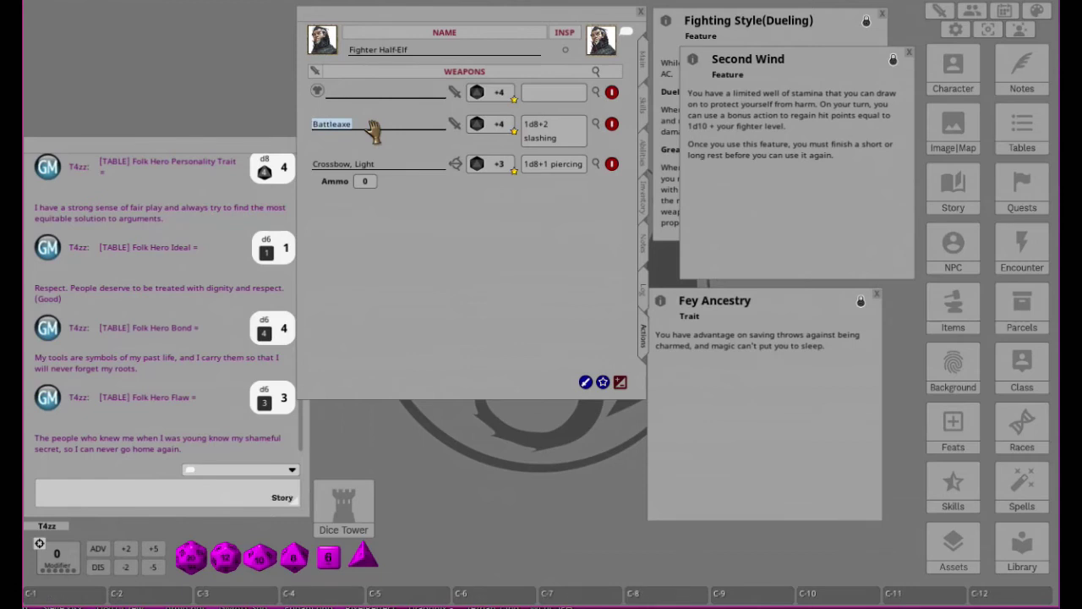
{"action": "left_click", "coordinate": [352, 95]}
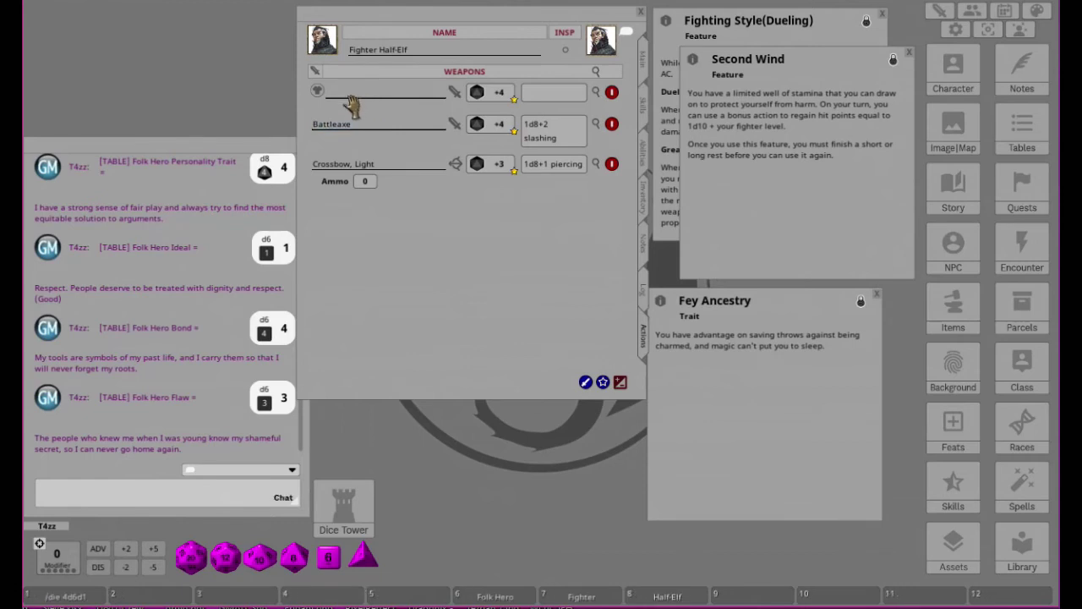
{"action": "key", "text": "ctrl+v"}
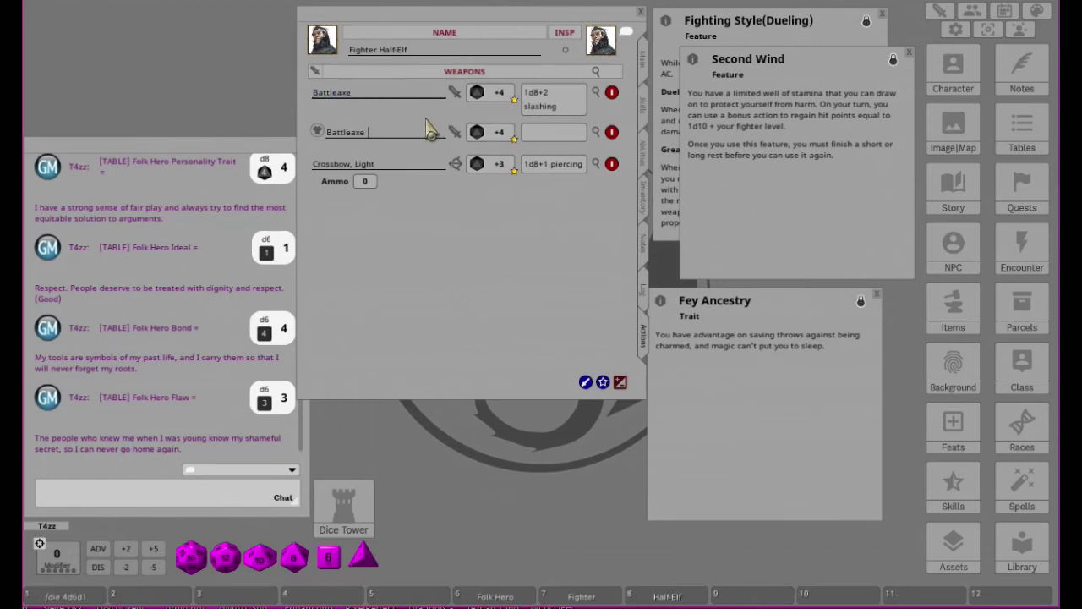
{"action": "type", "text": "("}
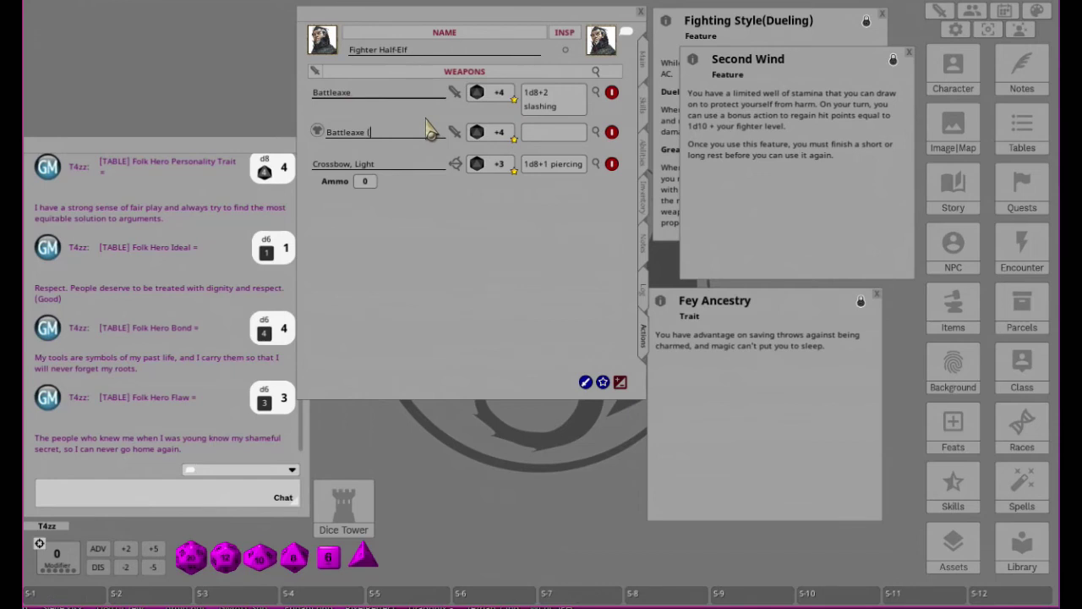
{"action": "type", "text": "Two"}
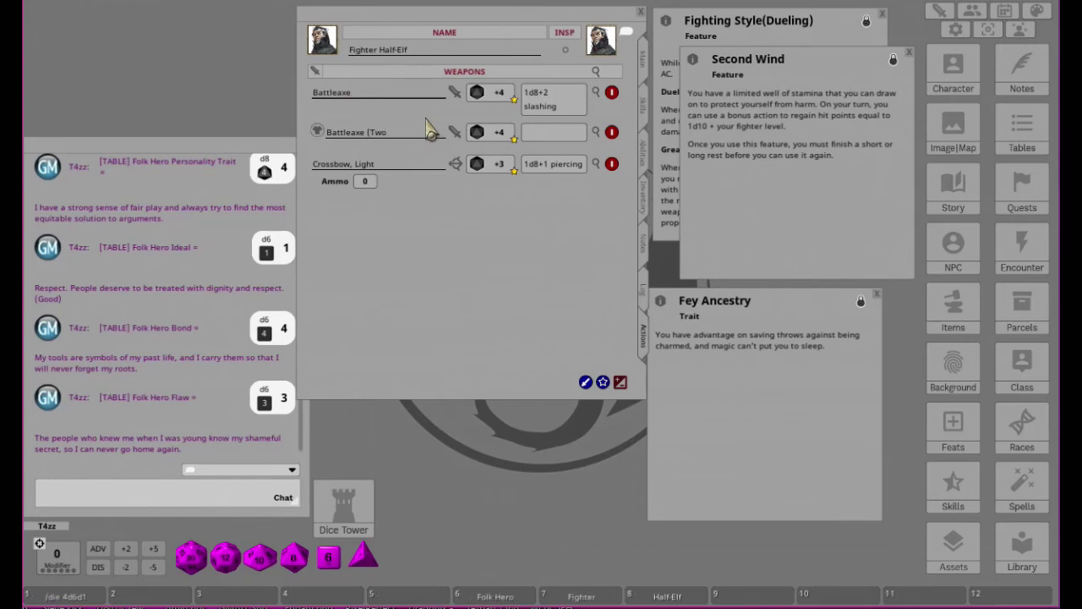
{"action": "type", "text": " Hand)"}
Step: Check the Battleaxe's versatile damage and add a d10 damage die to Battleaxe (Two Hand)
{"action": "left_click", "coordinate": [620, 383]}
{"action": "left_click", "coordinate": [611, 92]}
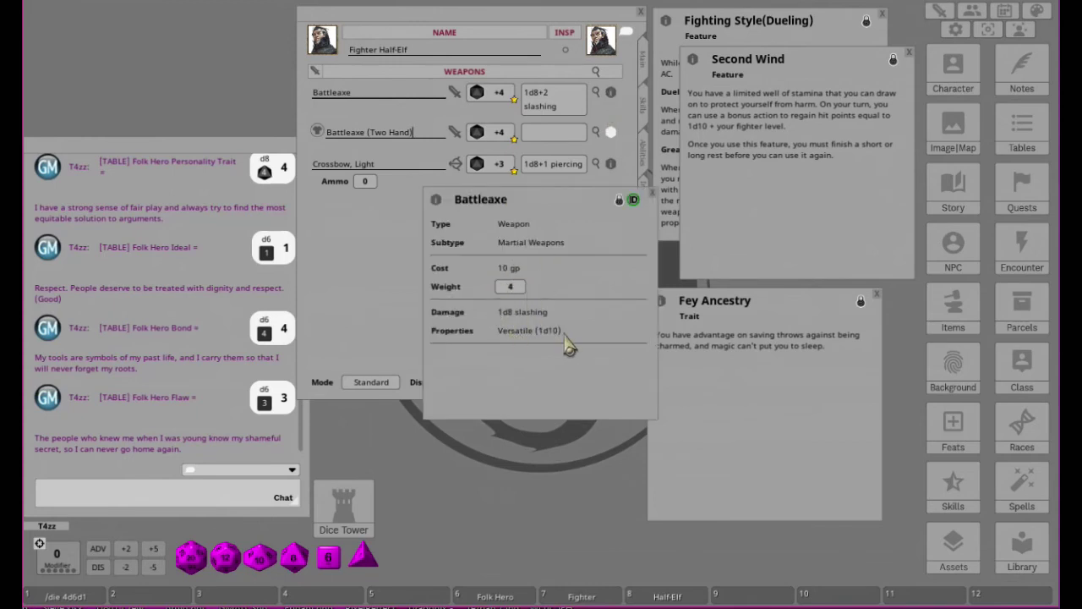
{"action": "left_click", "coordinate": [652, 198]}
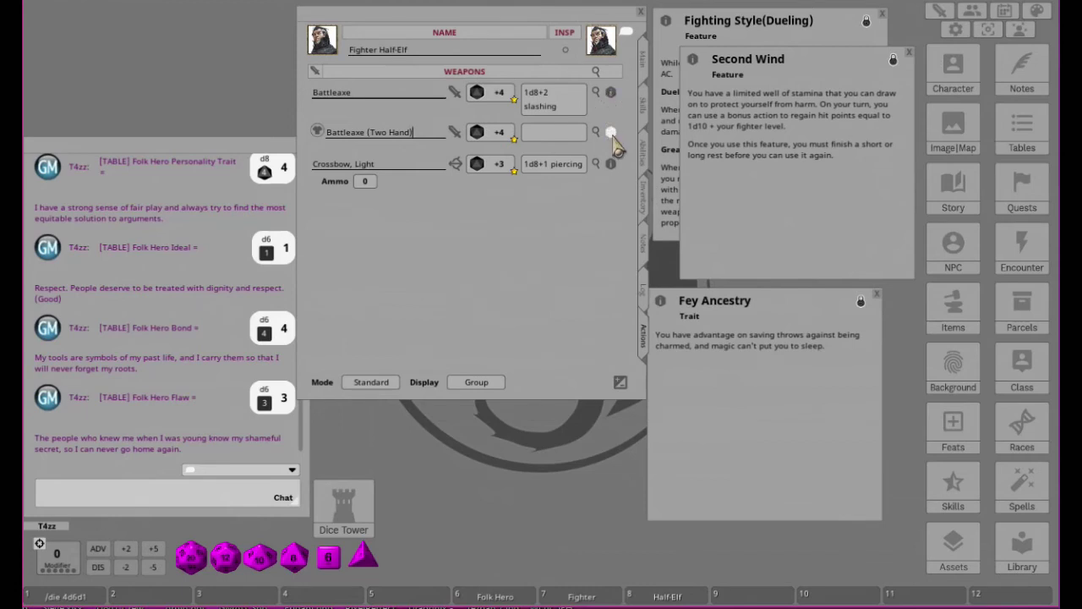
{"action": "right_click", "coordinate": [554, 136]}
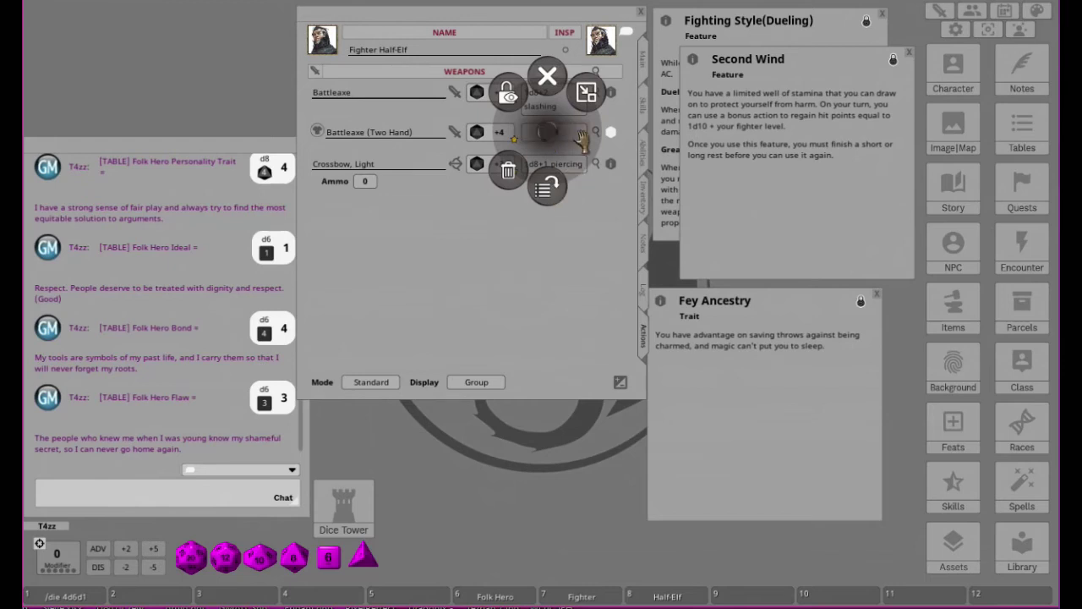
{"action": "left_click", "coordinate": [600, 266]}
{"action": "left_click", "coordinate": [607, 133]}
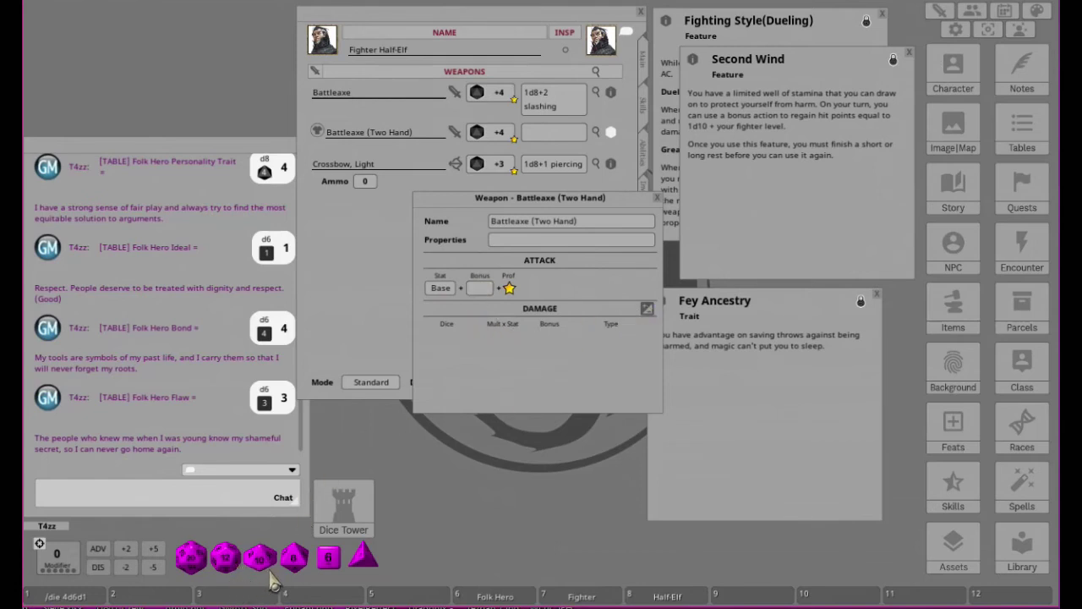
{"action": "left_click_drag", "start_coordinate": [254, 564], "coordinate": [486, 342]}
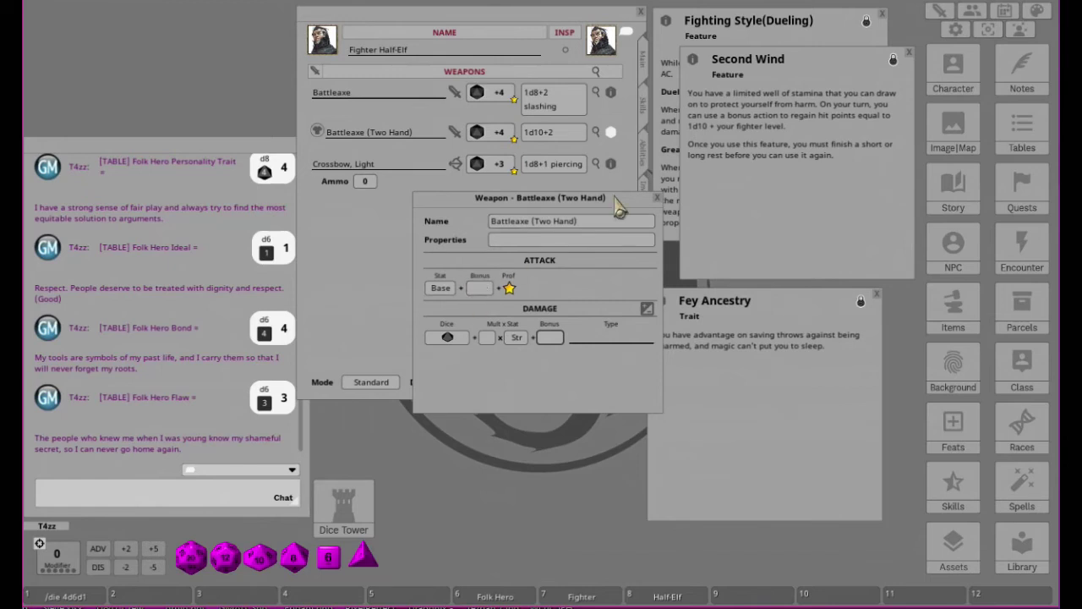
{"action": "left_click", "coordinate": [658, 200]}
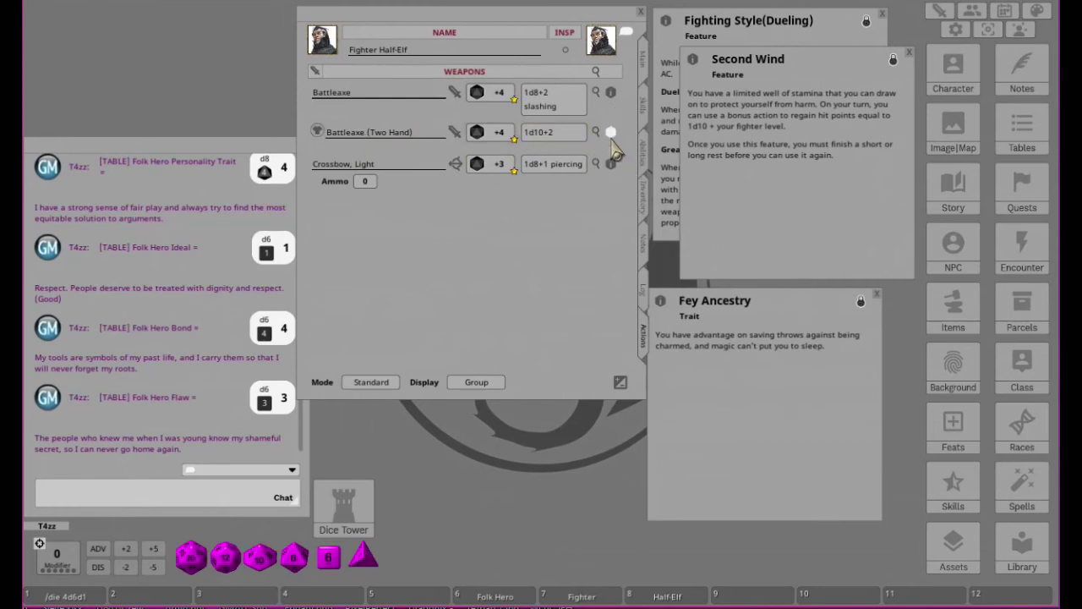
Step: Add another weapon entry to the character's actions and name it "Battleaxe (Dueling)"
{"action": "left_click", "coordinate": [620, 383]}
{"action": "left_click", "coordinate": [586, 382]}
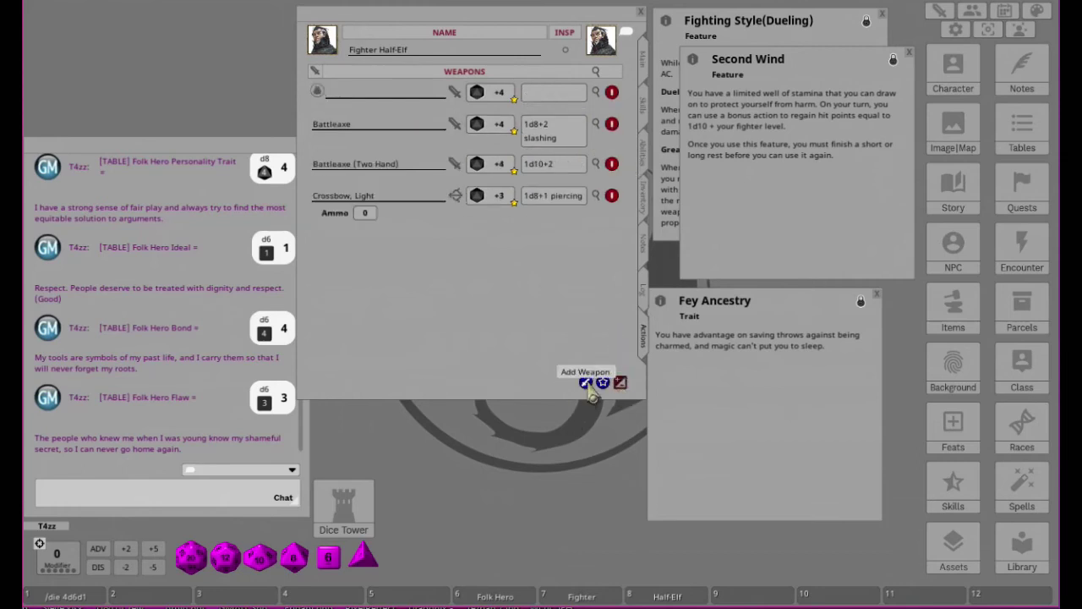
{"action": "left_click", "coordinate": [372, 95]}
{"action": "type", "text": "Battleaxe"}
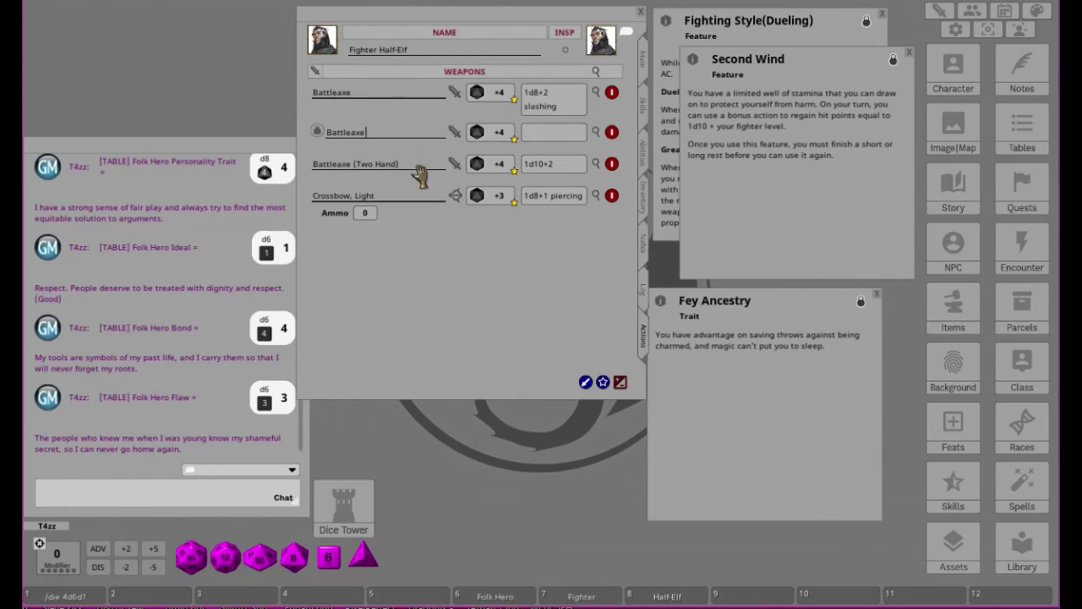
{"action": "key", "text": "shift"}
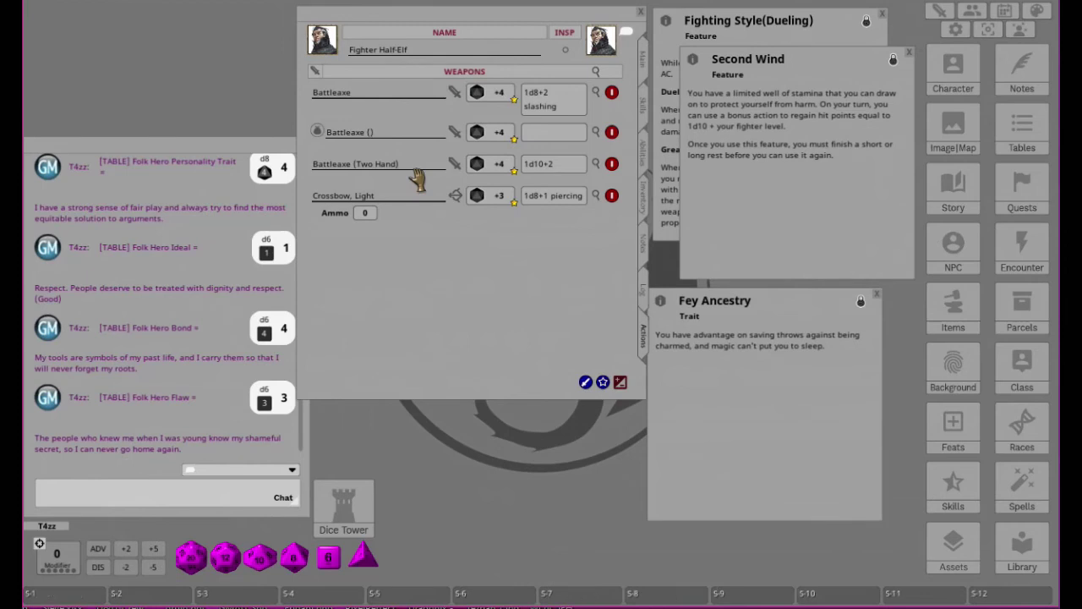
{"action": "type", "text": "Dueling"}
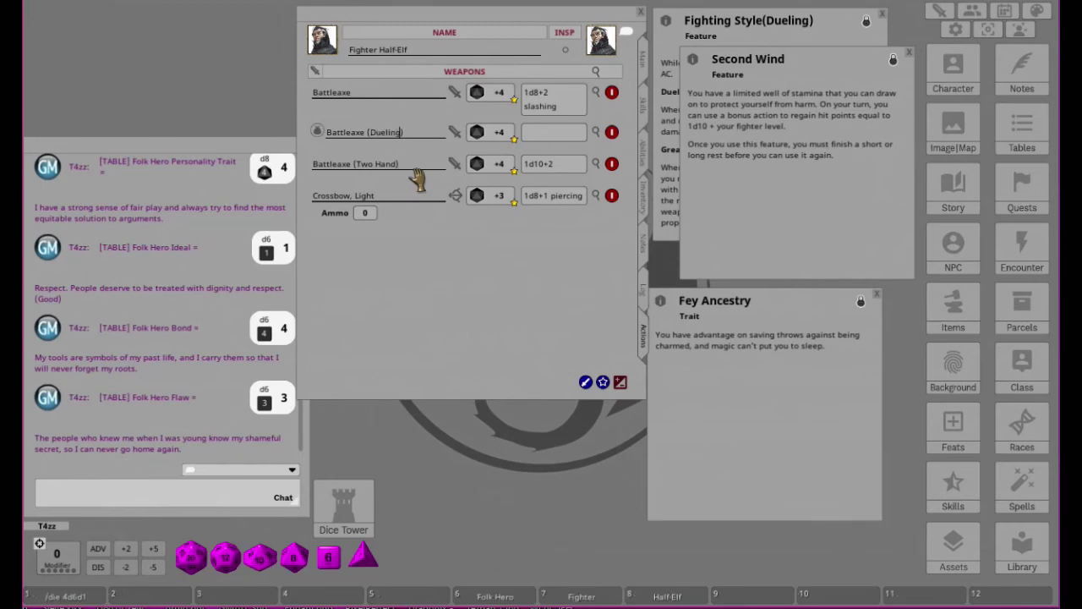
Step: Give Battleaxe (Dueling) a d10 damage die with the Str stat and a damage bonus of 2, and end weapon list editing
{"action": "left_click", "coordinate": [596, 134]}
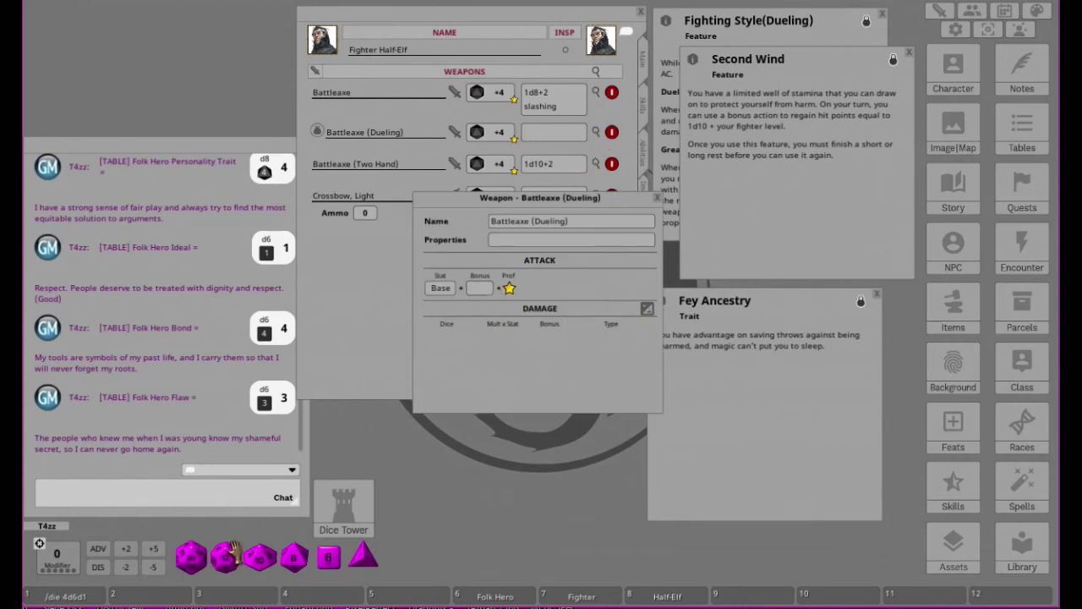
{"action": "left_click_drag", "start_coordinate": [230, 554], "coordinate": [510, 380]}
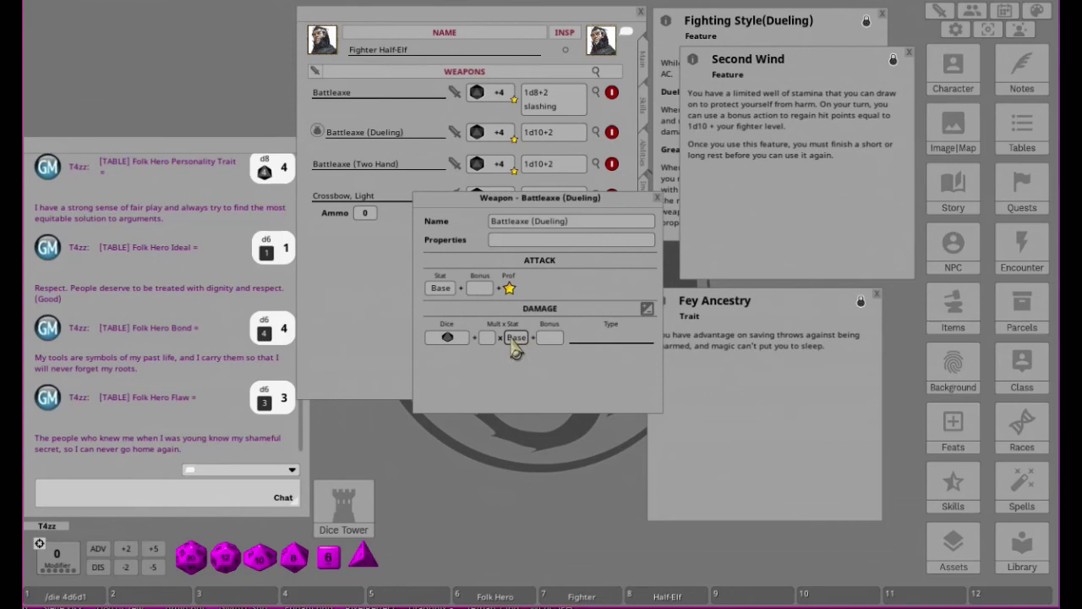
{"action": "left_click", "coordinate": [513, 338]}
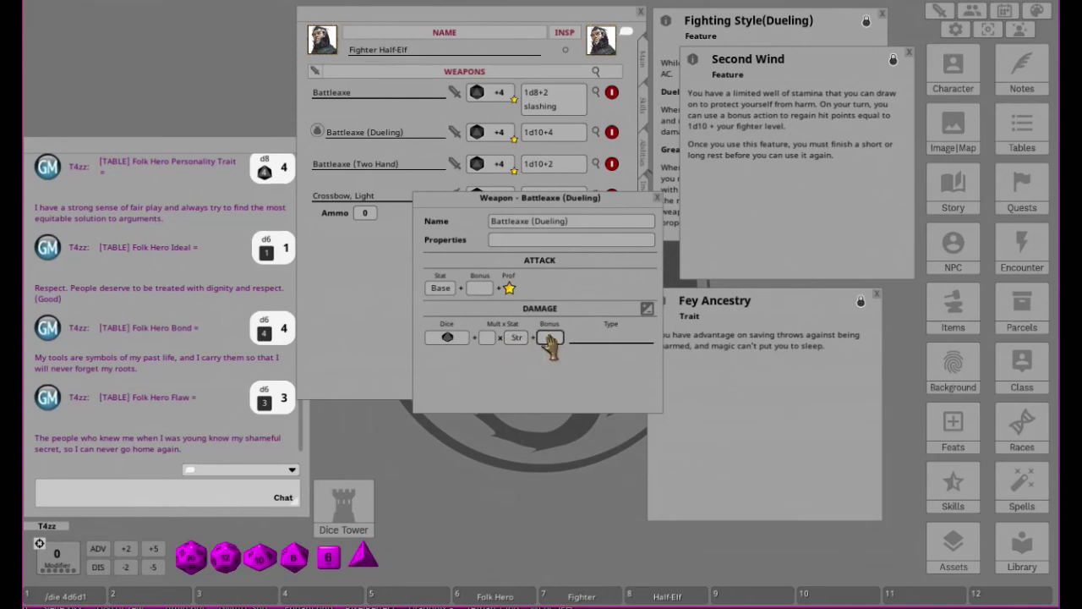
{"action": "left_click", "coordinate": [767, 22]}
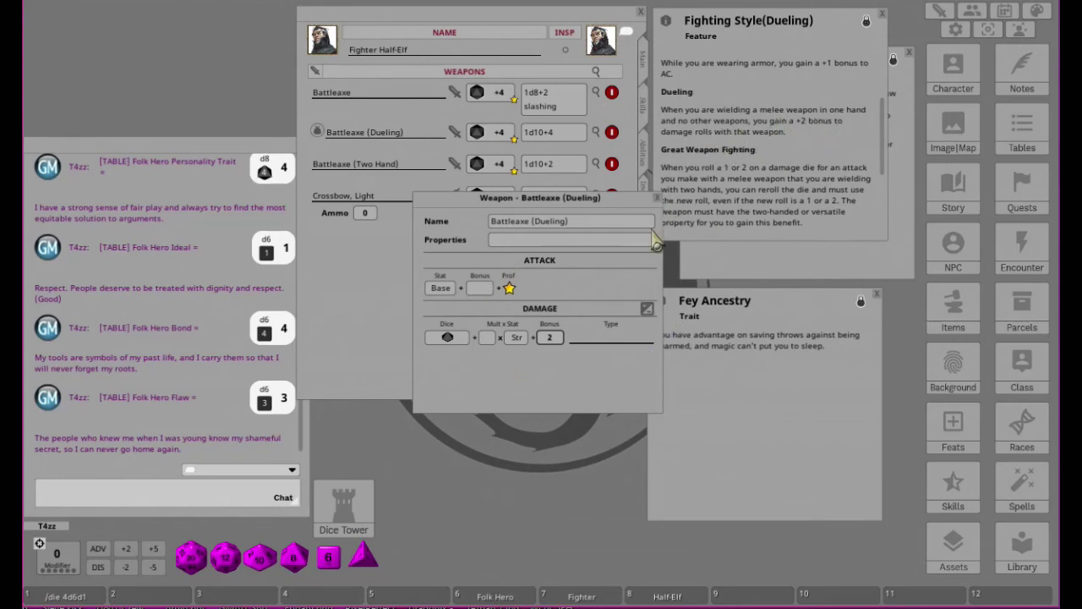
{"action": "left_click", "coordinate": [658, 199]}
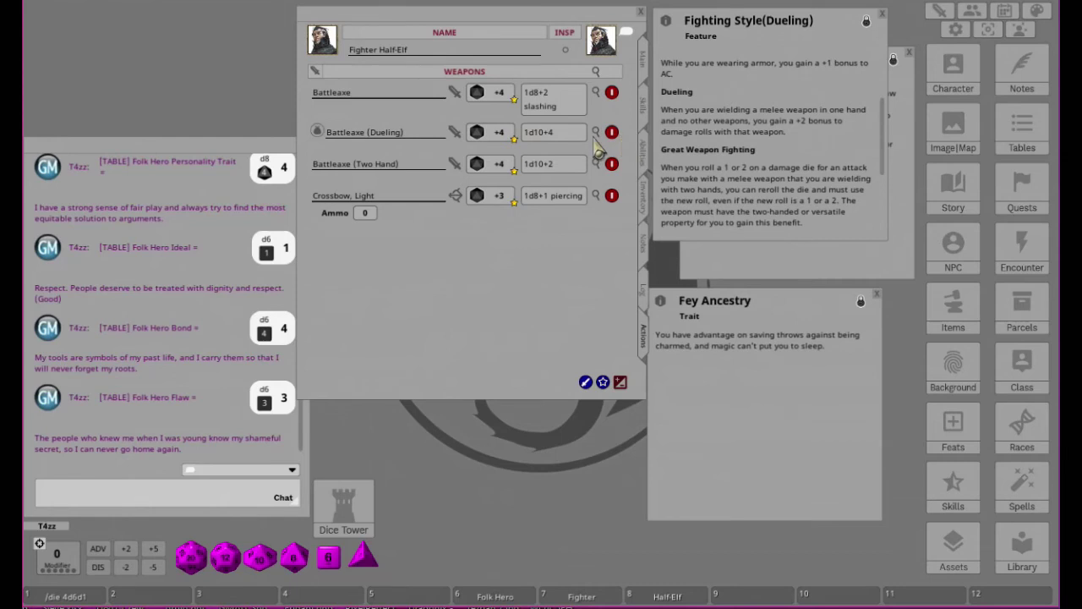
{"action": "left_click", "coordinate": [317, 132]}
{"action": "left_click", "coordinate": [621, 382]}
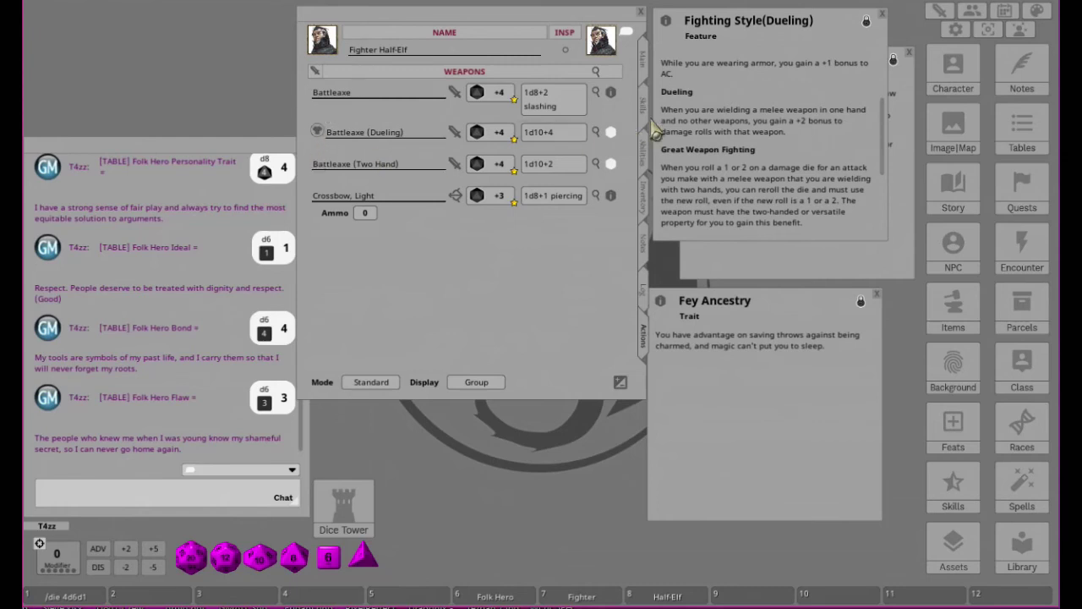
Step: Replace the damage dice of Battleaxe (Dueling) with a single d8 and set the Light Crossbow's ammo to 20
{"action": "left_click", "coordinate": [595, 133]}
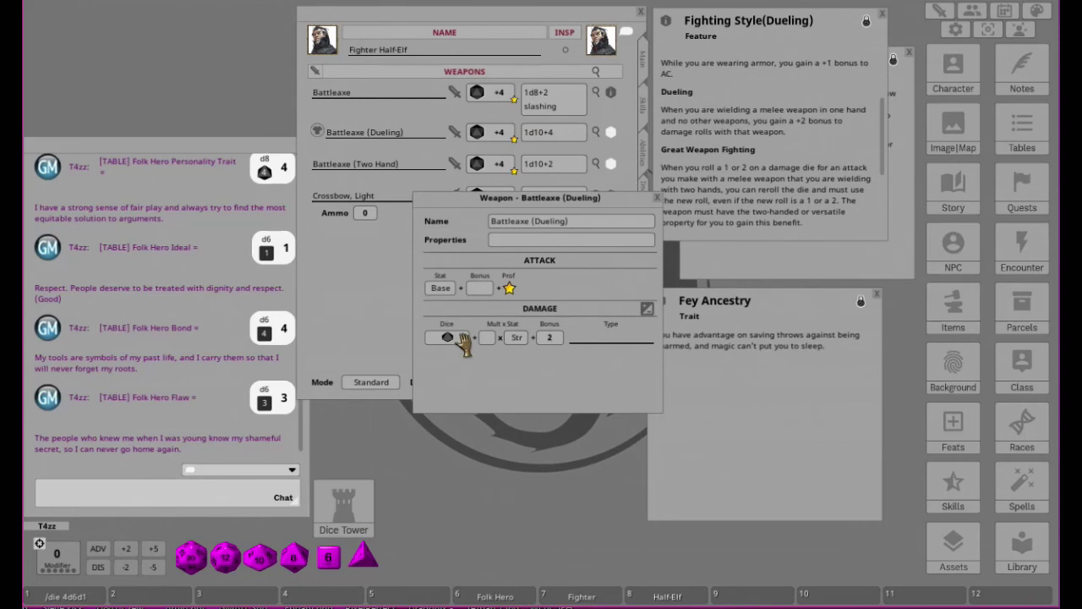
{"action": "left_click_drag", "start_coordinate": [448, 342], "coordinate": [447, 339]}
{"action": "left_click_drag", "start_coordinate": [294, 562], "coordinate": [448, 339]}
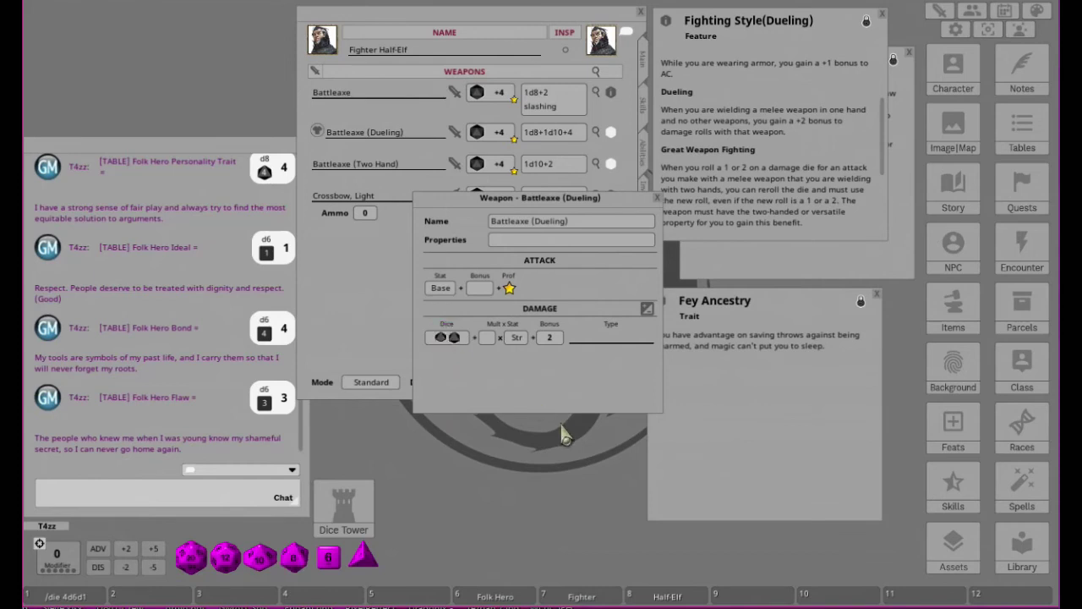
{"action": "right_click", "coordinate": [454, 342]}
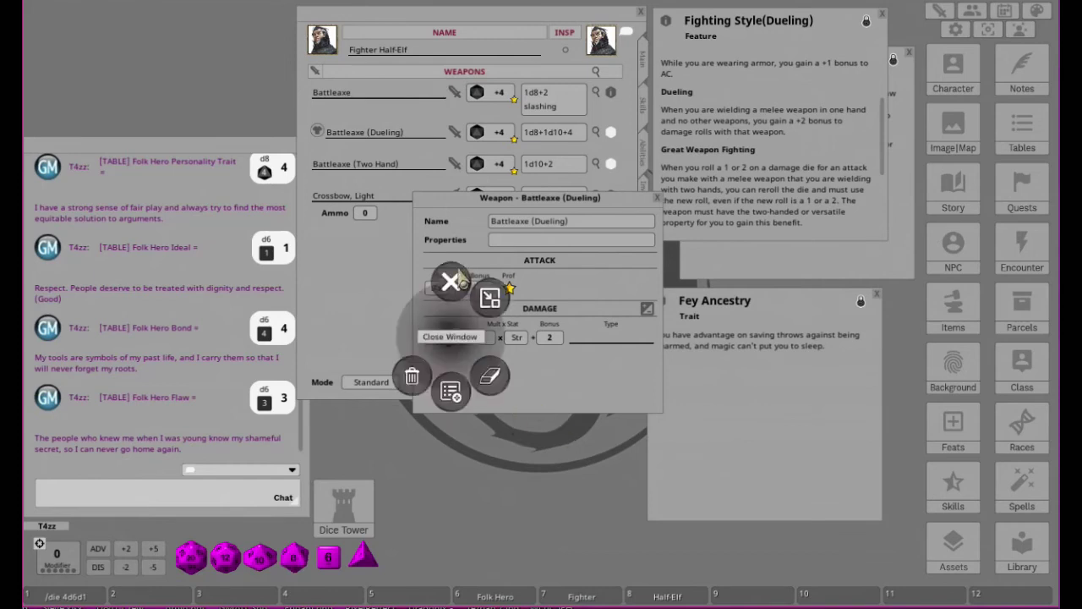
{"action": "left_click", "coordinate": [503, 383]}
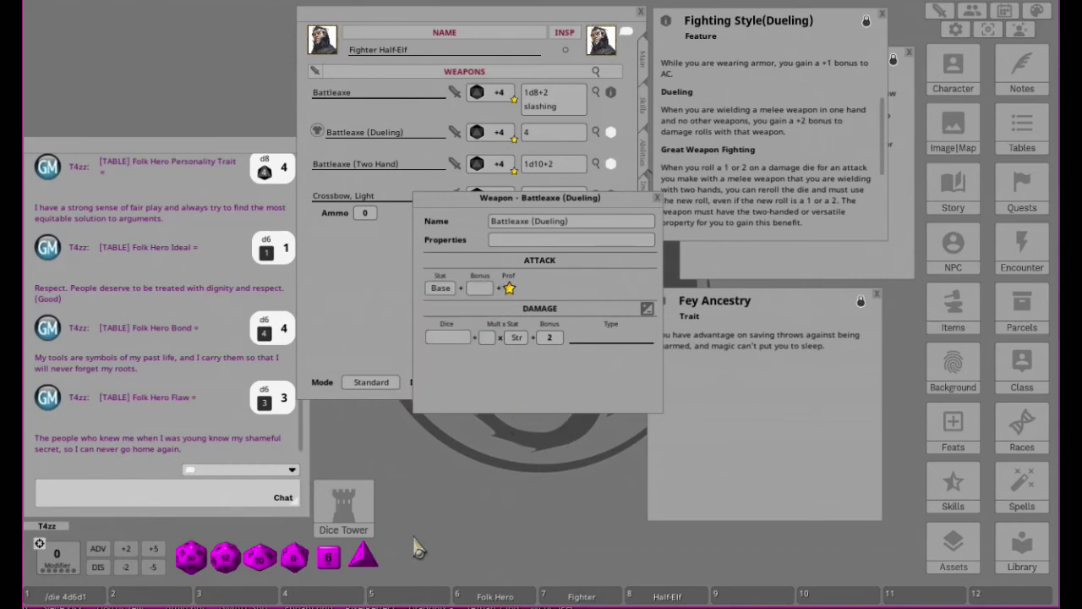
{"action": "left_click_drag", "start_coordinate": [282, 571], "coordinate": [447, 339]}
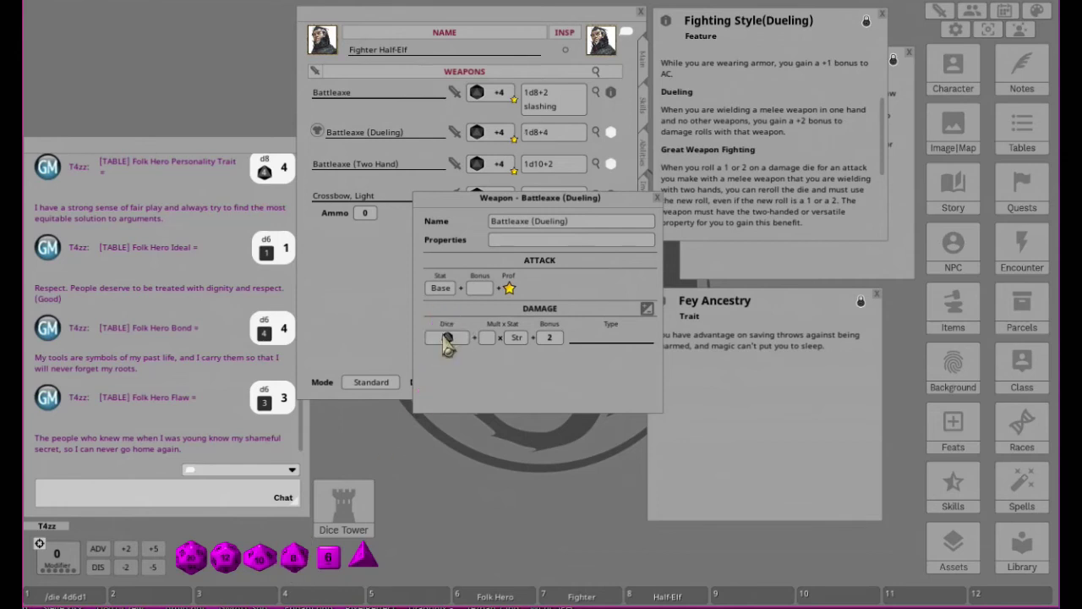
{"action": "left_click", "coordinate": [657, 199]}
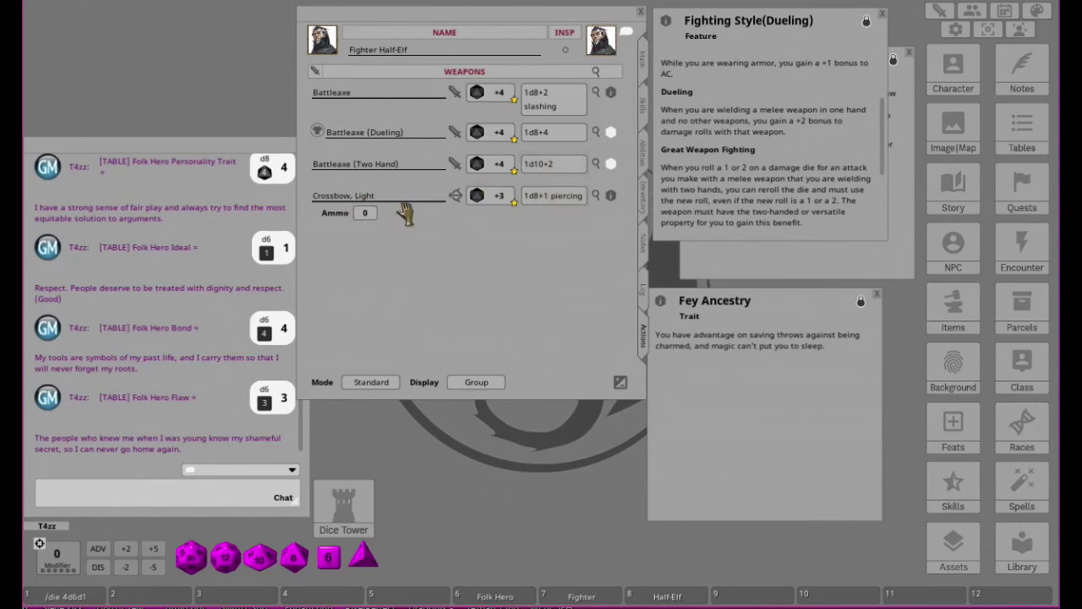
{"action": "scroll", "coordinate": [366, 213], "scroll_direction": "up", "scroll_amount": 20}
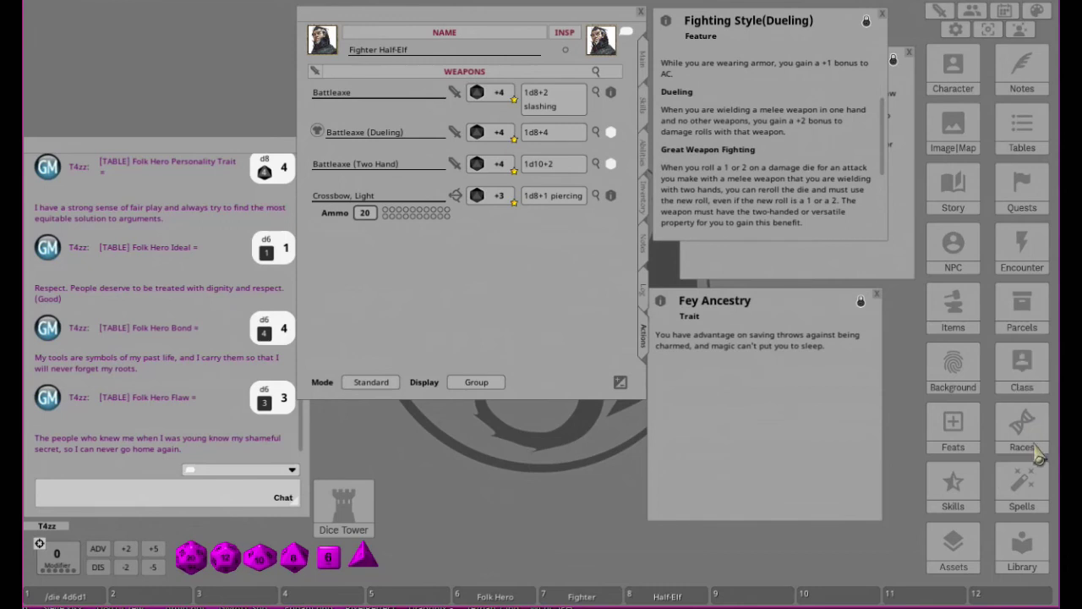
Step: Add "Action: Dodge" from the spell group "5E Effects Coding - Class Features" to the character's actions
{"action": "left_click", "coordinate": [1024, 480]}
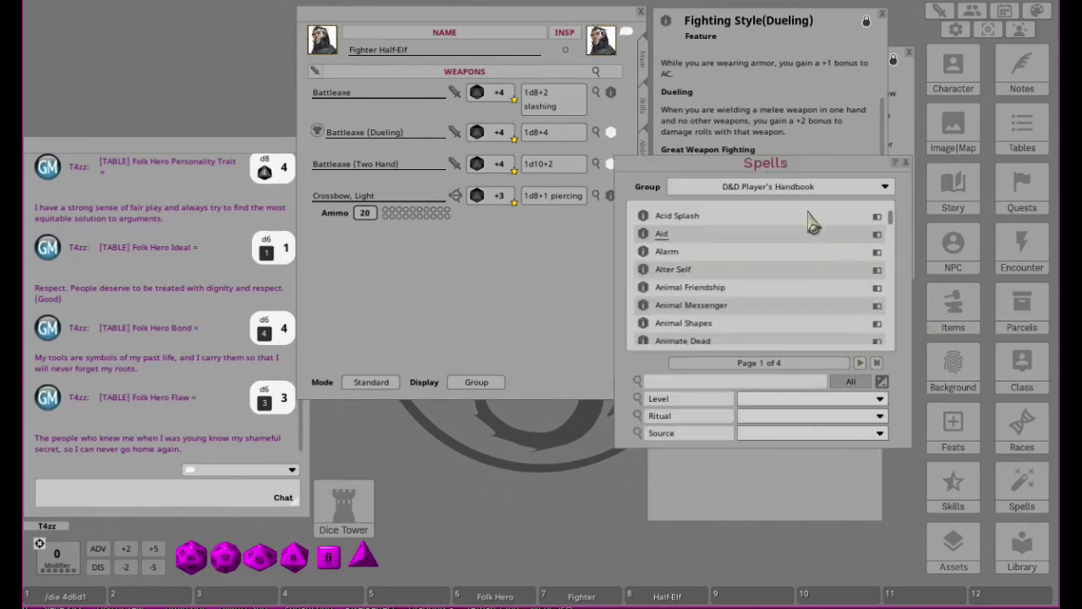
{"action": "left_click", "coordinate": [773, 187]}
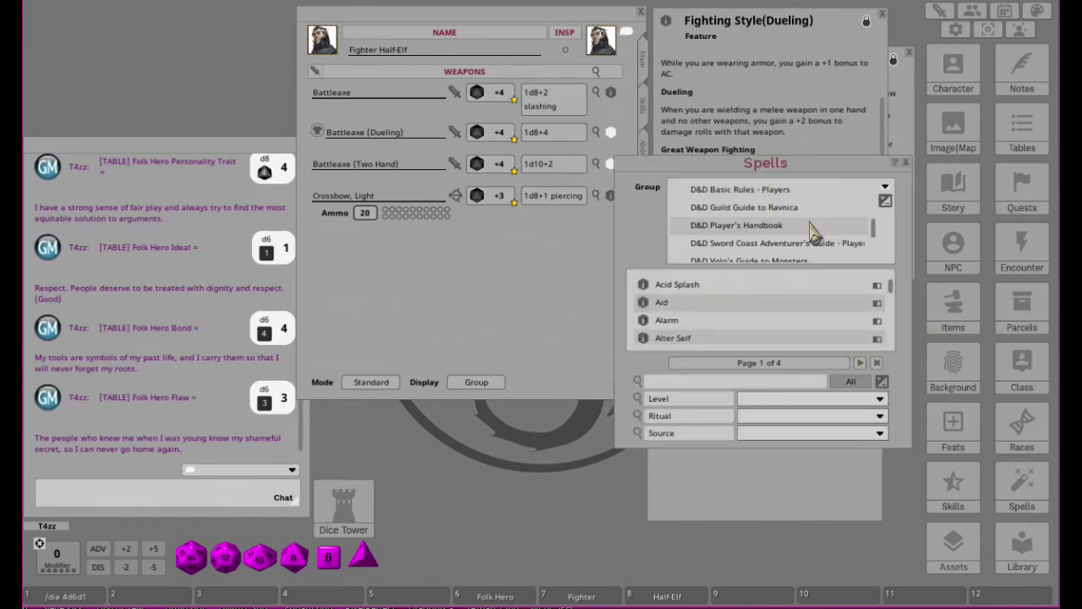
{"action": "scroll", "coordinate": [814, 236], "scroll_direction": "down", "scroll_amount": 2}
{"action": "scroll", "coordinate": [815, 237], "scroll_direction": "up", "scroll_amount": 5}
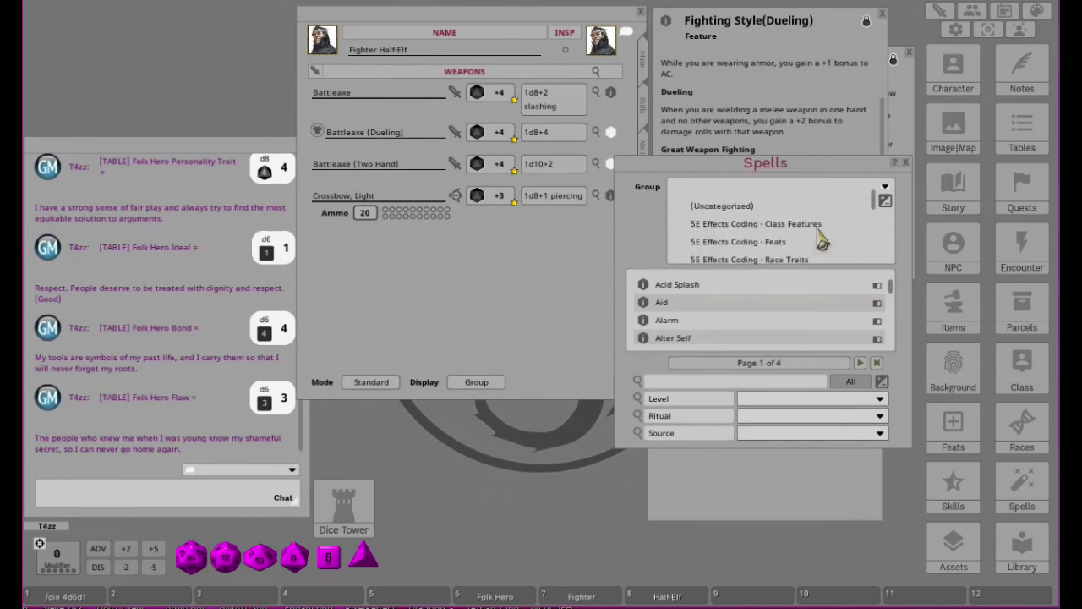
{"action": "scroll", "coordinate": [818, 244], "scroll_direction": "down", "scroll_amount": 1}
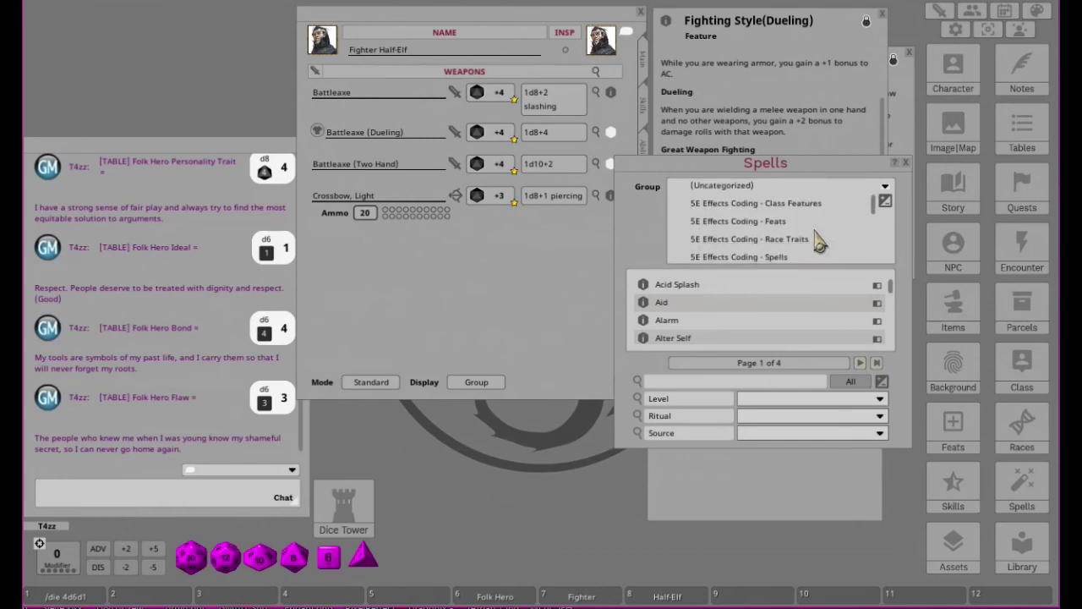
{"action": "left_click", "coordinate": [747, 209]}
{"action": "left_click_drag", "start_coordinate": [786, 168], "coordinate": [897, 105]}
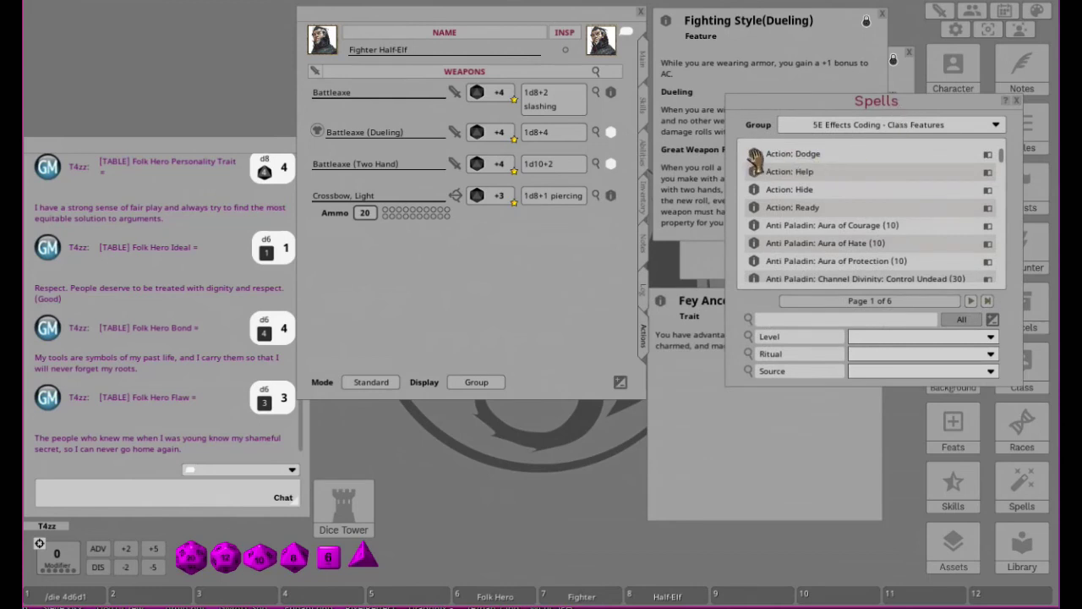
{"action": "mouse_move", "coordinate": [755, 161]}
{"action": "left_mouse_down"}
{"action": "mouse_move", "coordinate": [395, 314]}
{"action": "mouse_move", "coordinate": [532, 288]}
{"action": "left_mouse_up"}
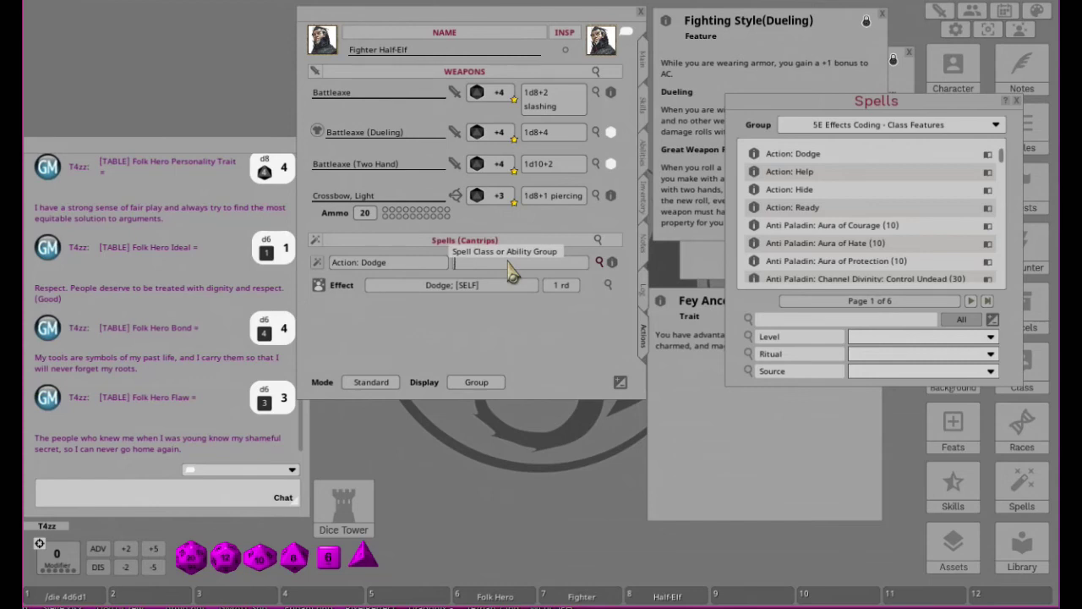
Step: Assign Action: Dodge to the group "Standard Actions", delete the empty Spells group and collapse the Dodge effect details
{"action": "type", "text": "Standard AS"}
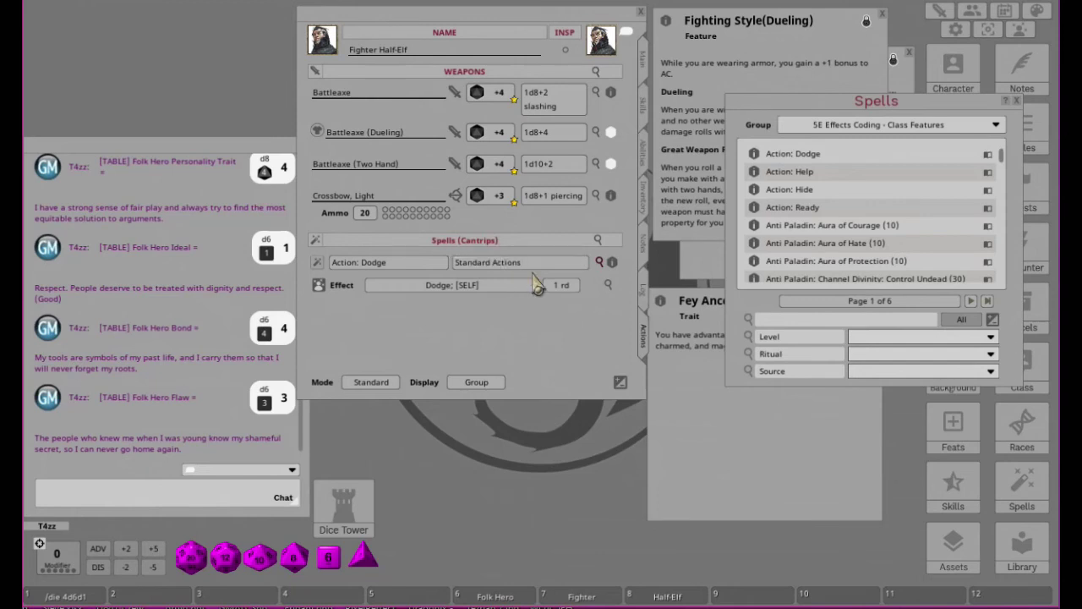
{"action": "left_click", "coordinate": [399, 272]}
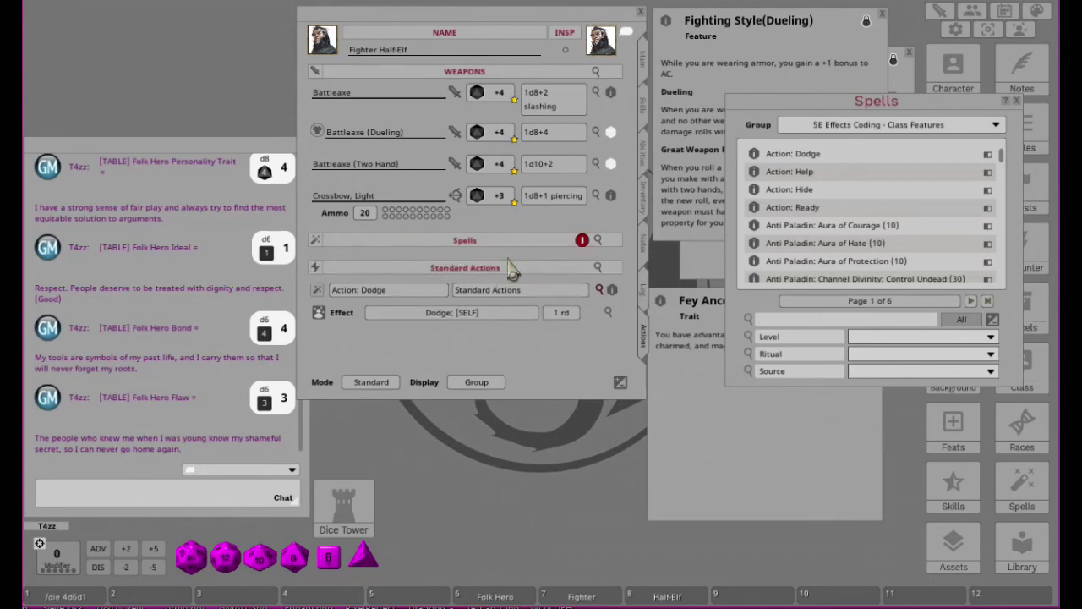
{"action": "left_click", "coordinate": [583, 241]}
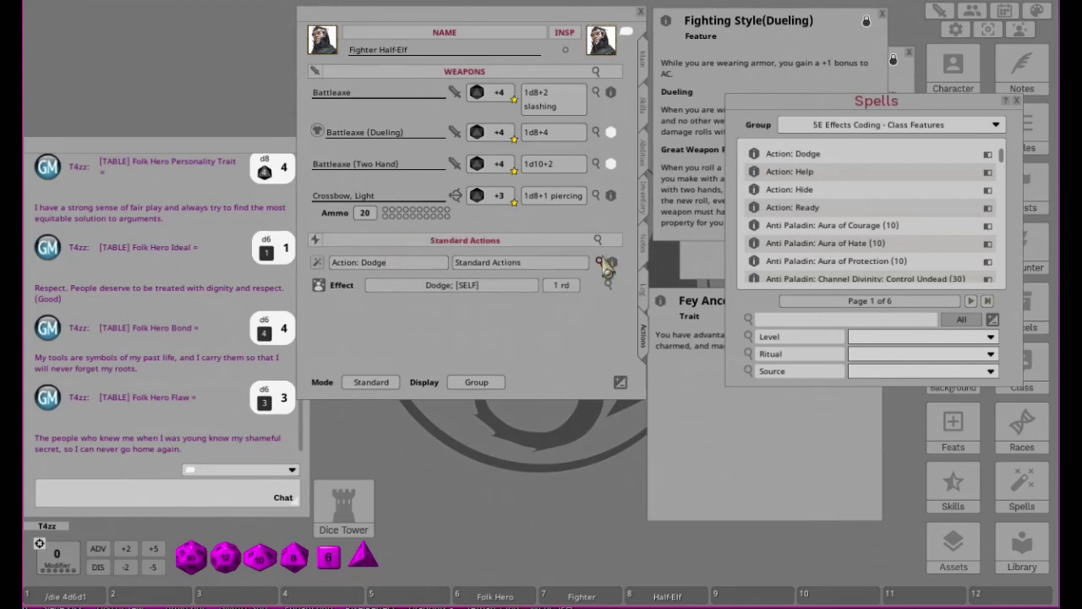
{"action": "left_click", "coordinate": [600, 263]}
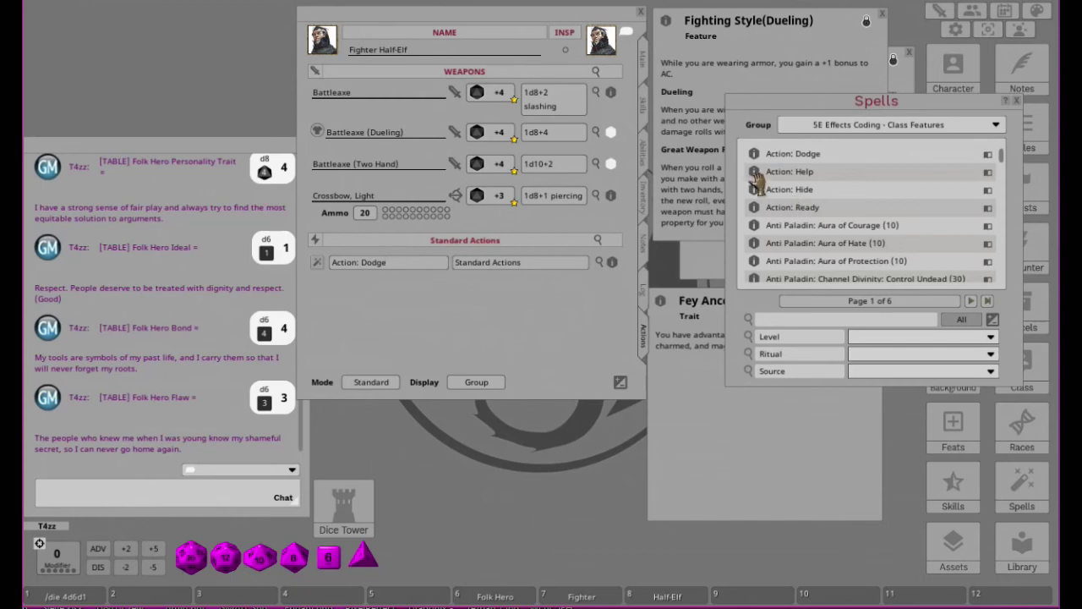
Step: Add Action: Help, Action: Hide and Action: Ready to the Standard Actions group and collapse their effect details
{"action": "left_click_drag", "start_coordinate": [545, 254], "coordinate": [508, 243]}
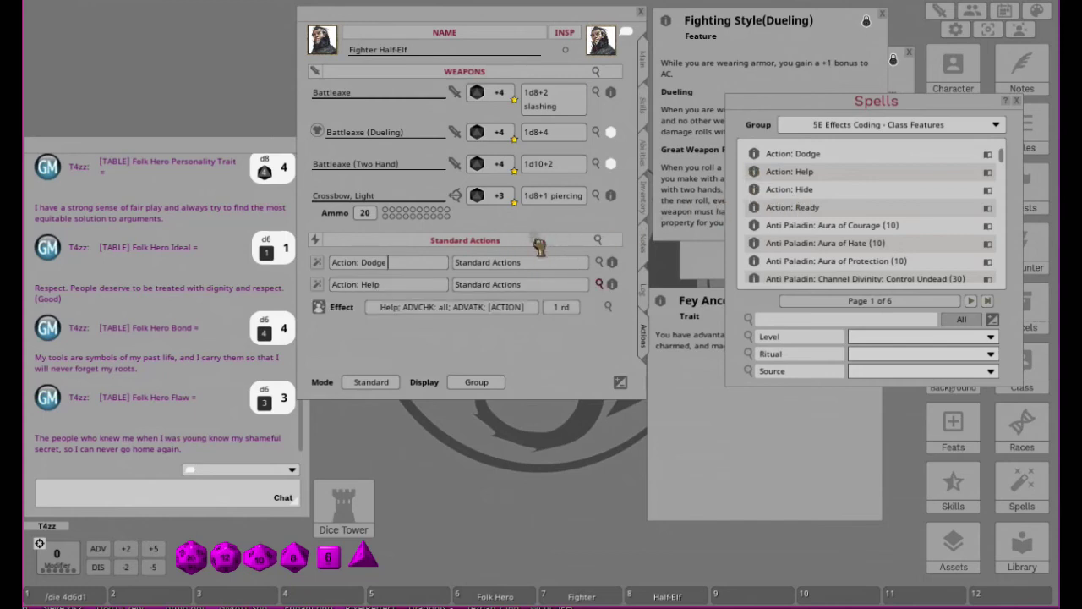
{"action": "left_click_drag", "start_coordinate": [539, 246], "coordinate": [538, 246]}
{"action": "left_click_drag", "start_coordinate": [753, 208], "coordinate": [495, 250]}
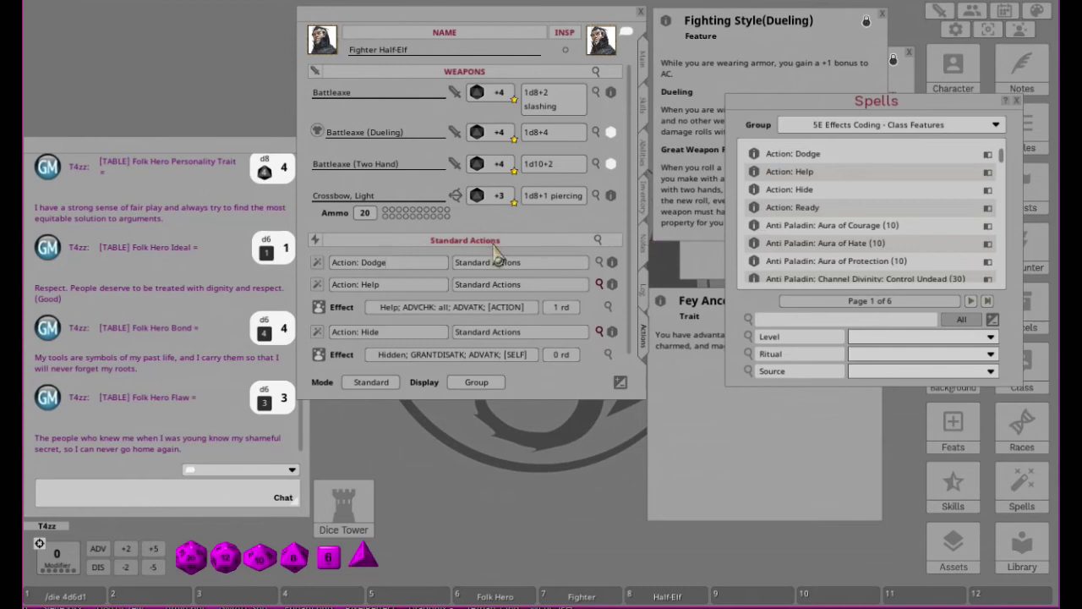
{"action": "left_click", "coordinate": [599, 284]}
{"action": "left_click", "coordinate": [599, 306]}
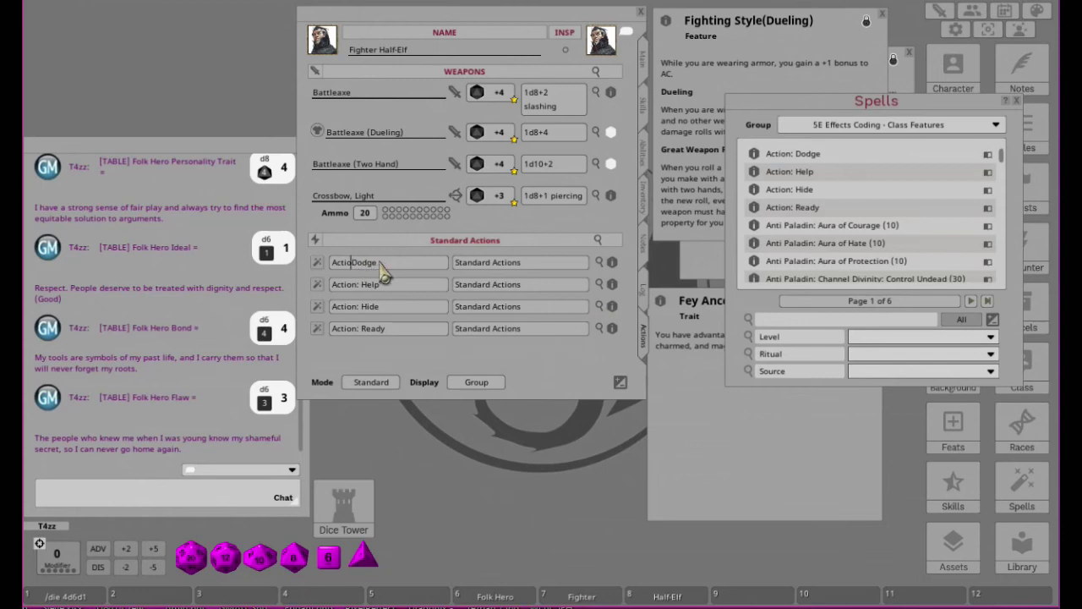
Step: Remove the "Action:" prefix from the four Standard Actions entries, leaving the names Dodge, Help, Hide and Ready
{"action": "key", "text": "BackSpace"}
{"action": "key", "text": "BackSpace"}
{"action": "key", "text": "BackSpace"}
{"action": "key", "text": "BackSpace"}
{"action": "key", "text": "BackSpace"}
{"action": "left_click", "coordinate": [364, 287]}
{"action": "key", "text": "BackSpace"}
{"action": "key", "text": "BackSpace"}
{"action": "key", "text": "BackSpace"}
{"action": "key", "text": "BackSpace"}
{"action": "key", "text": "BackSpace"}
{"action": "key", "text": "BackSpace"}
{"action": "key", "text": "BackSpace"}
{"action": "key", "text": "BackSpace"}
{"action": "left_click", "coordinate": [366, 288]}
{"action": "key", "text": "BackSpace"}
{"action": "key", "text": "BackSpace"}
{"action": "key", "text": "BackSpace"}
{"action": "key", "text": "BackSpace"}
{"action": "key", "text": "BackSpace"}
{"action": "key", "text": "BackSpace"}
{"action": "key", "text": "BackSpace"}
{"action": "key", "text": "BackSpace"}
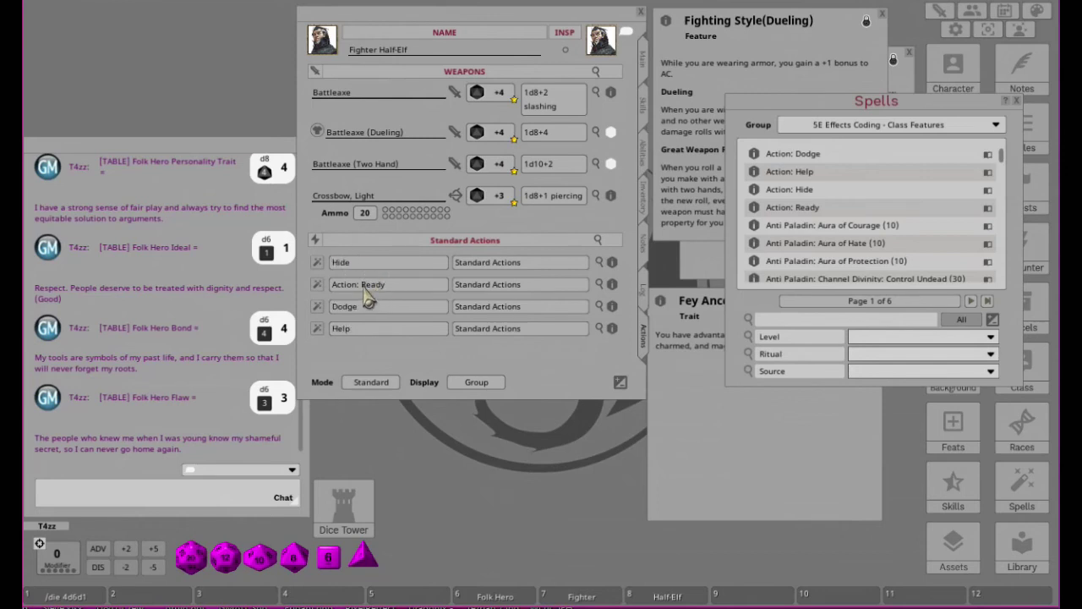
{"action": "left_click", "coordinate": [365, 288]}
{"action": "key", "text": "BackSpace"}
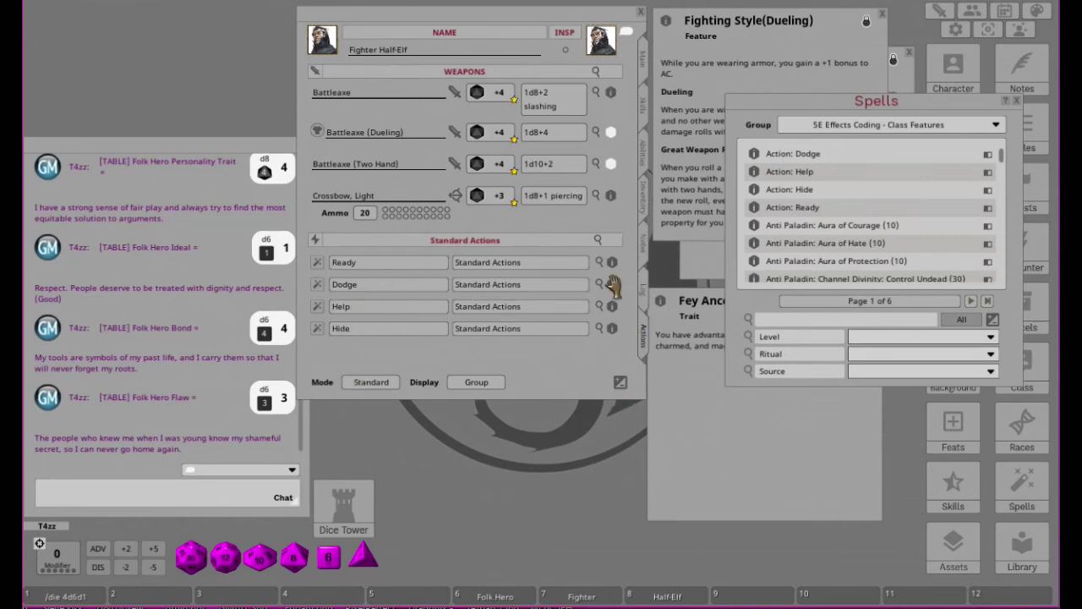
Step: Add a new power named "Stow Shield" to the Standard Actions group and check the character's armor class
{"action": "left_click", "coordinate": [620, 383]}
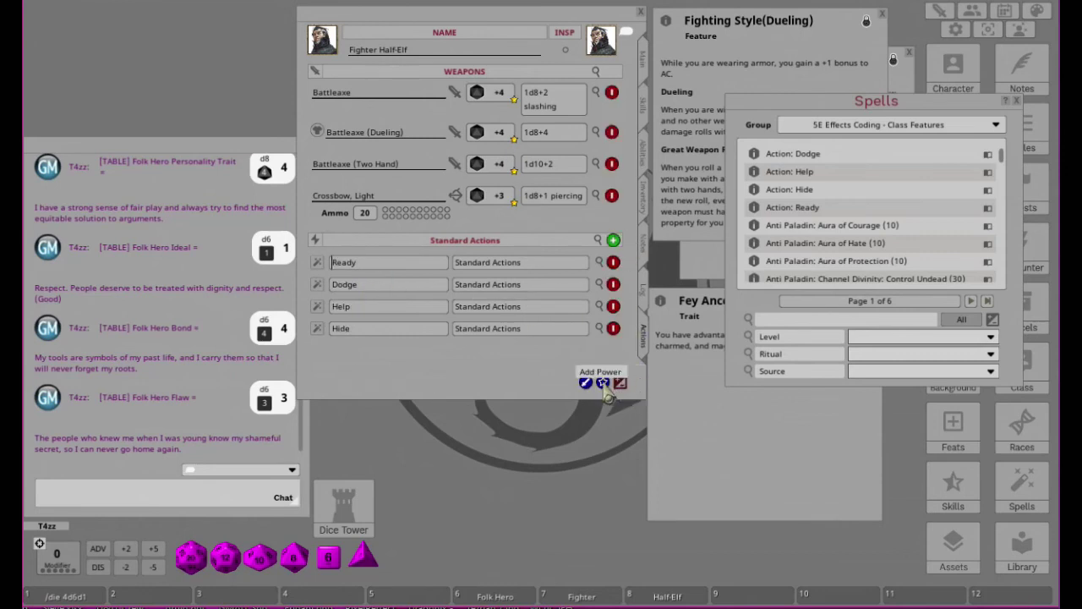
{"action": "left_click", "coordinate": [603, 383]}
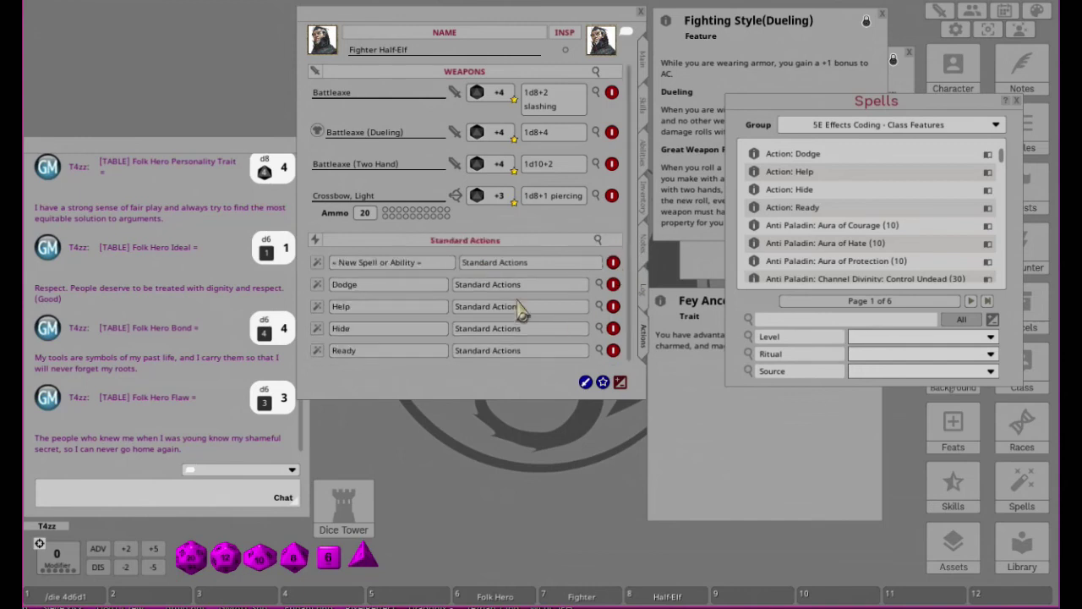
{"action": "left_click", "coordinate": [428, 265]}
{"action": "type", "text": "S"}
{"action": "type", "text": "tow 5"}
{"action": "left_click", "coordinate": [644, 61]}
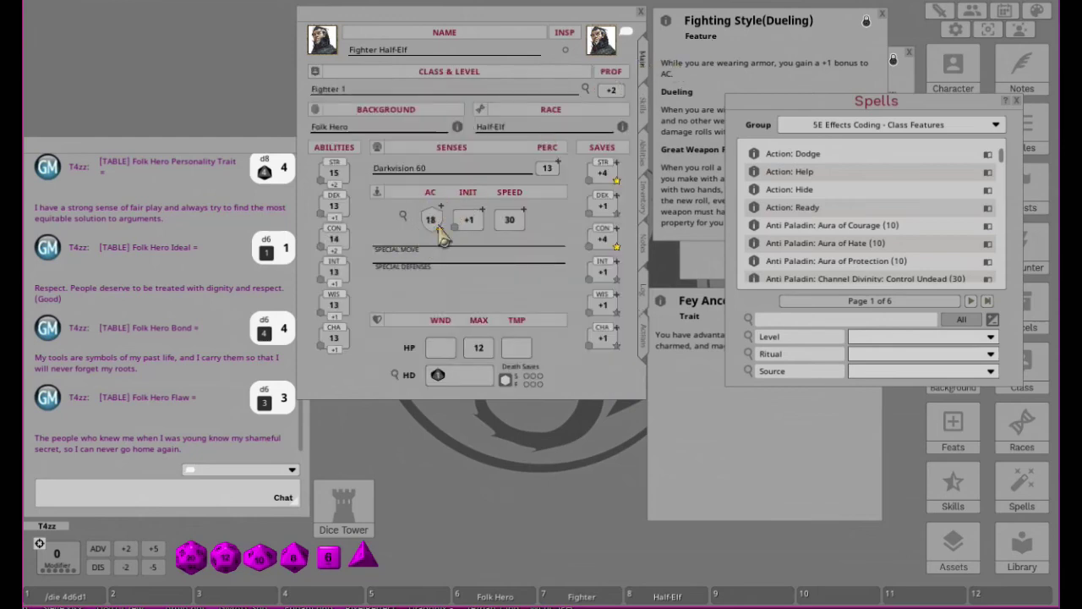
{"action": "left_click", "coordinate": [647, 342]}
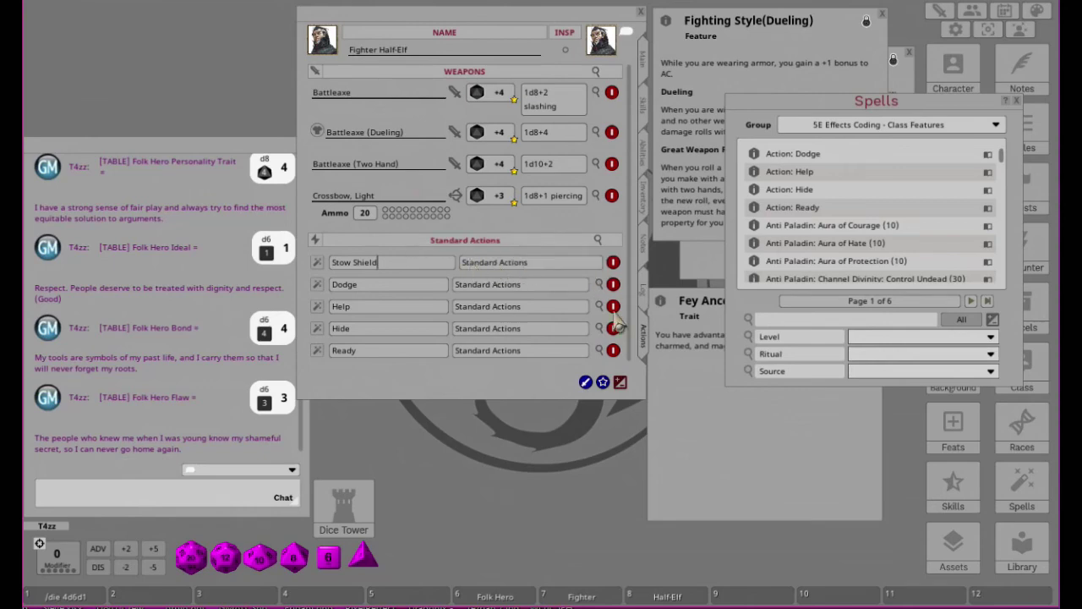
Step: Leave the list editing mode and add an effect to the Stow Shield power in the Standard Actions group
{"action": "left_click", "coordinate": [620, 382]}
{"action": "left_click", "coordinate": [500, 263]}
{"action": "right_click", "coordinate": [501, 264]}
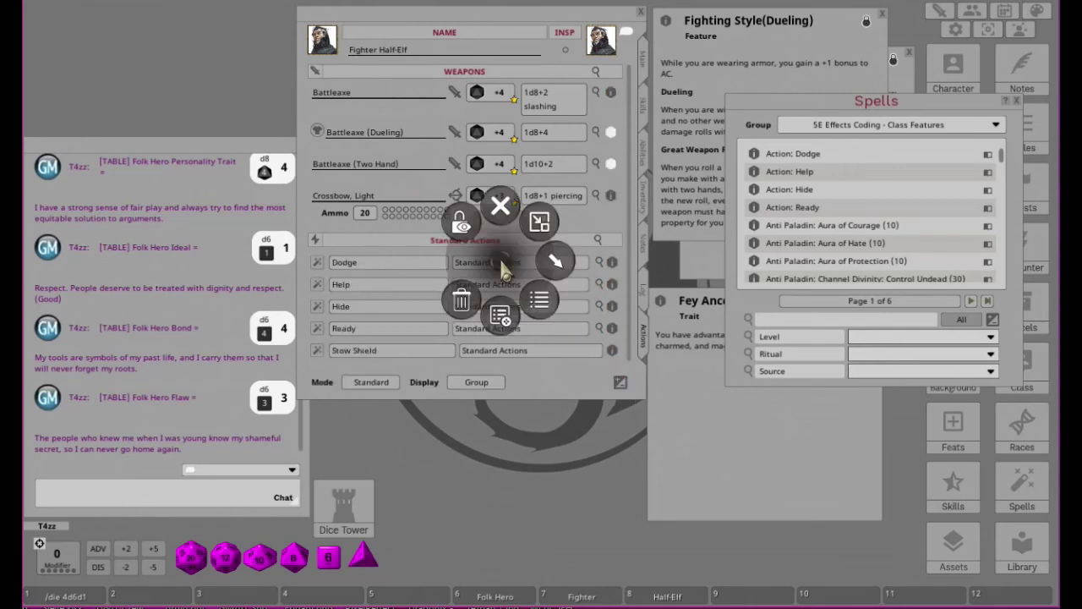
{"action": "left_click", "coordinate": [514, 371]}
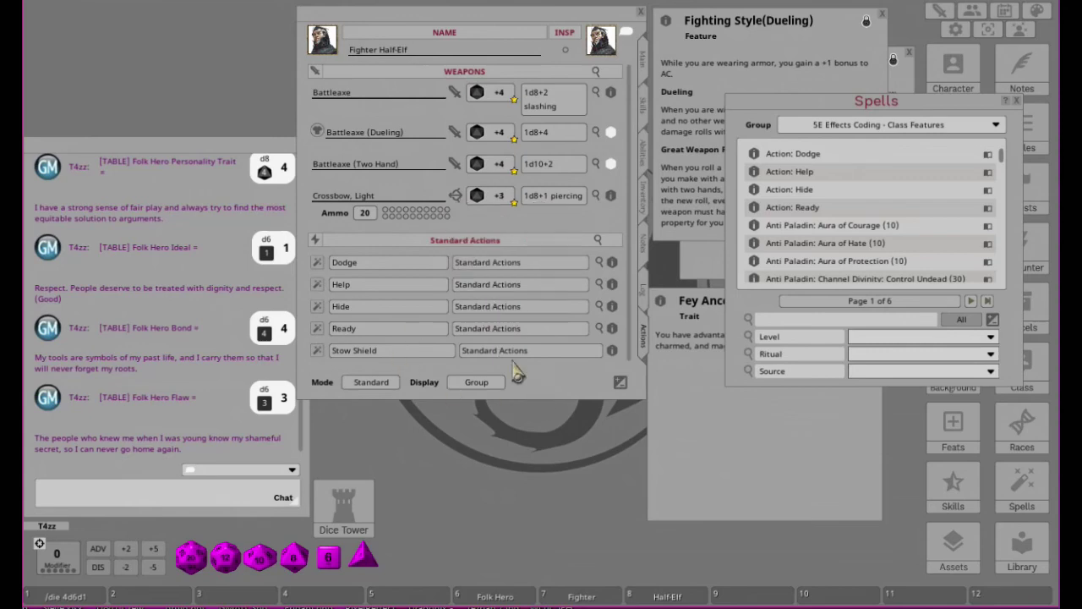
{"action": "right_click", "coordinate": [503, 357]}
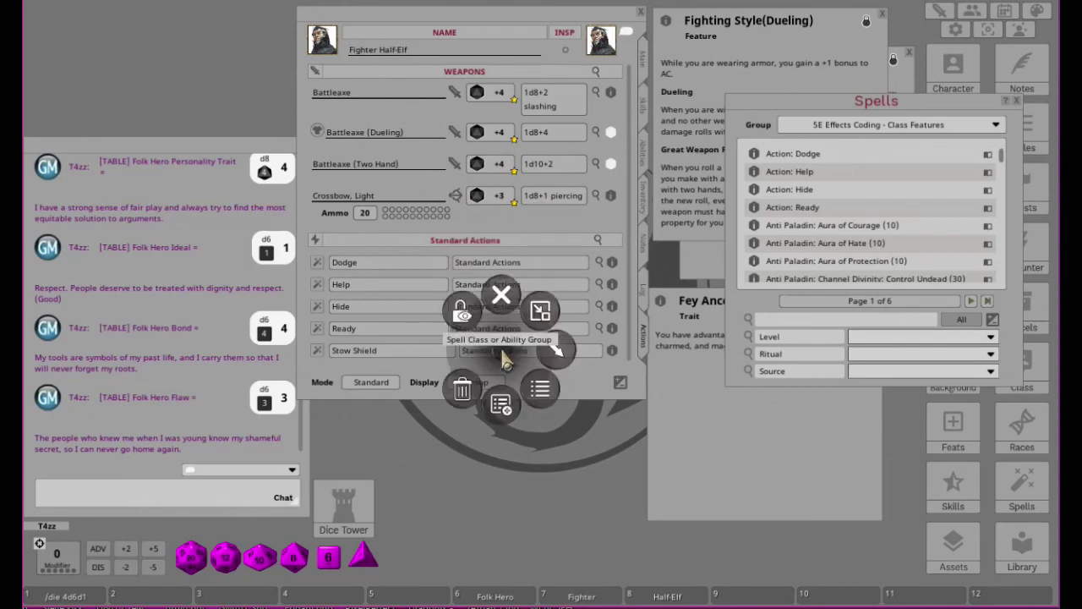
{"action": "left_click", "coordinate": [556, 353]}
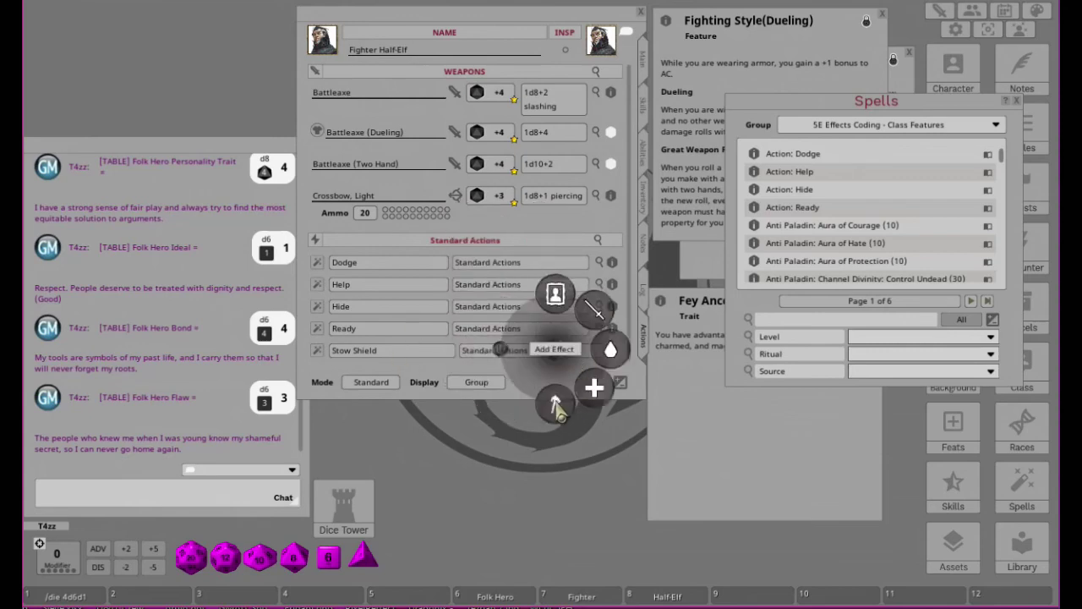
{"action": "left_click", "coordinate": [557, 409]}
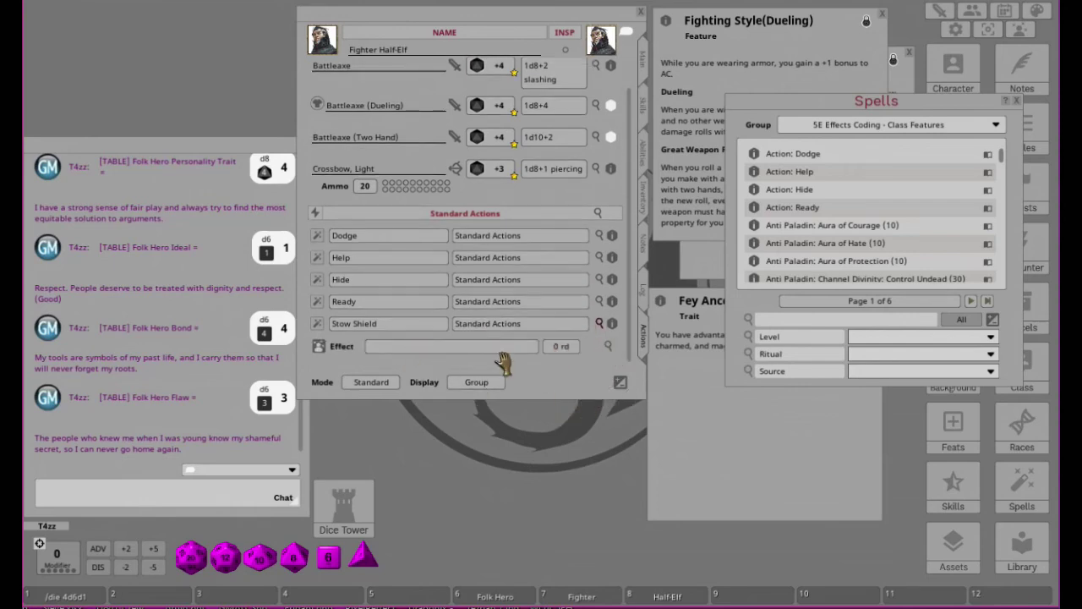
Step: Open the Stow Shield effect's details and enter "Stow Shield; AC: -2" as its description and modifiers
{"action": "left_click", "coordinate": [609, 348]}
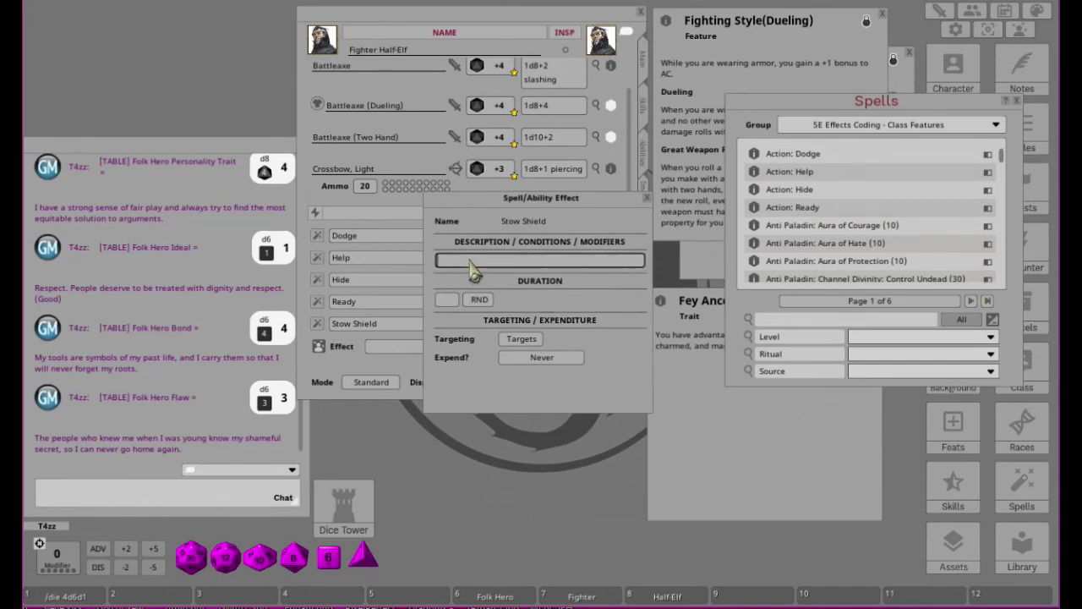
{"action": "type", "text": "Stow Shield;"}
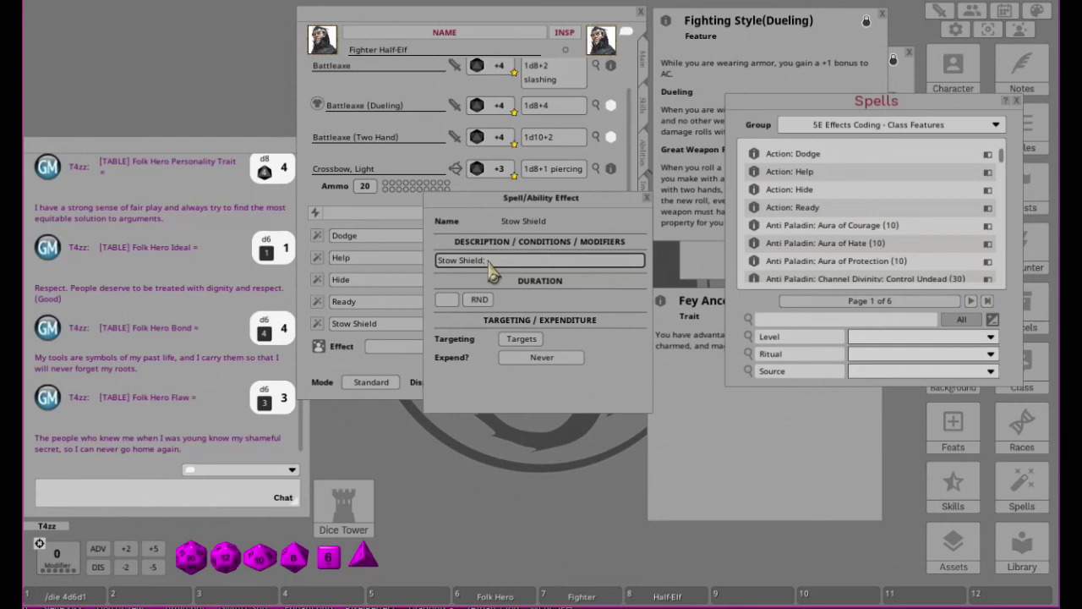
{"action": "key", "text": "shift"}
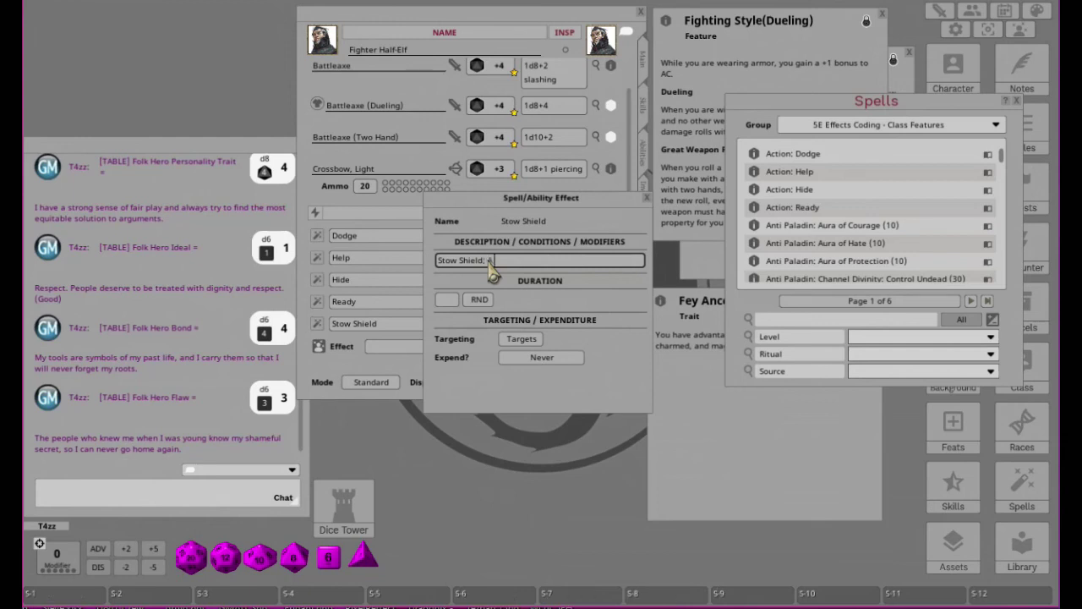
{"action": "type", "text": "C: -2"}
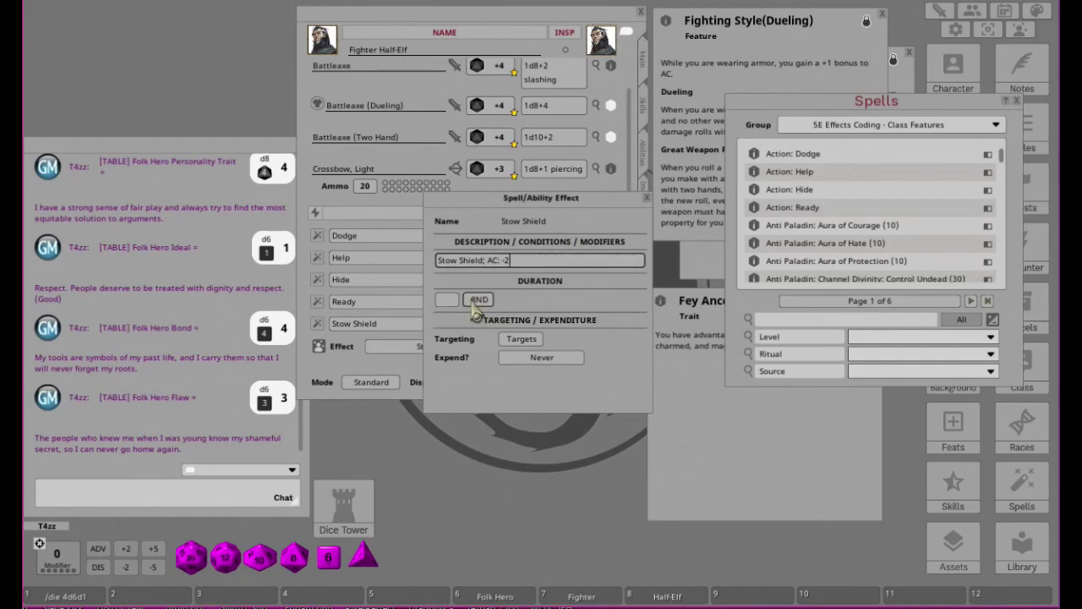
Step: Set the Stow Shield effect's duration to 1 round and its targeting to Self, then close and collapse the effect details
{"action": "left_click", "coordinate": [447, 302]}
{"action": "type", "text": "1"}
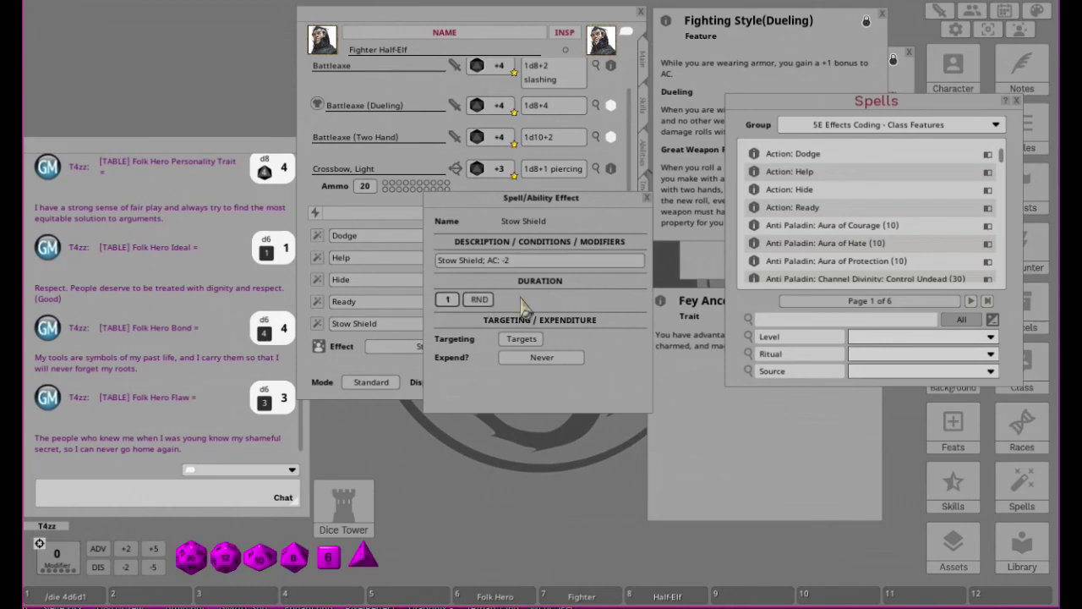
{"action": "left_click", "coordinate": [523, 340]}
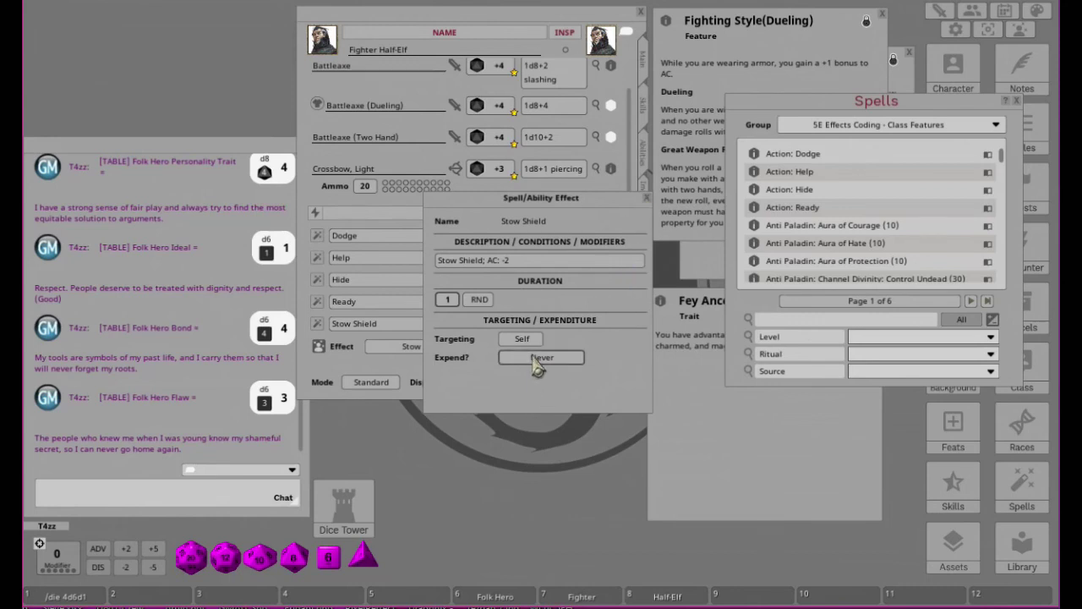
{"action": "left_click", "coordinate": [574, 359]}
{"action": "left_click", "coordinate": [542, 357]}
{"action": "left_click", "coordinate": [542, 358]}
{"action": "left_click", "coordinate": [542, 357]}
{"action": "left_click", "coordinate": [648, 200]}
{"action": "left_click", "coordinate": [600, 325]}
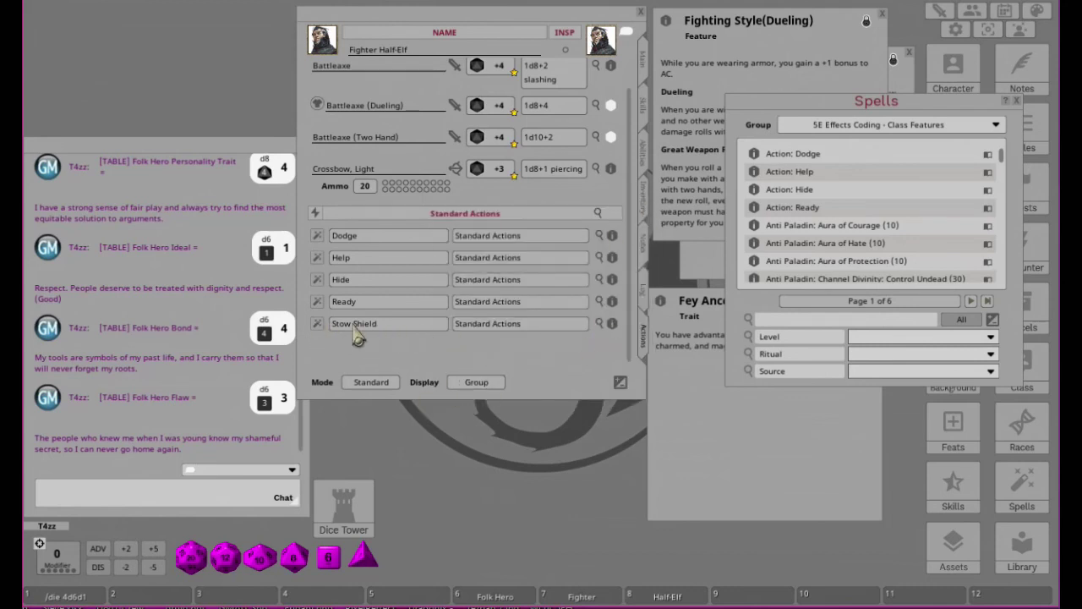
Step: Set the actions page to Combat mode with the Actions display and collapse the Standard Actions group
{"action": "left_click", "coordinate": [371, 384]}
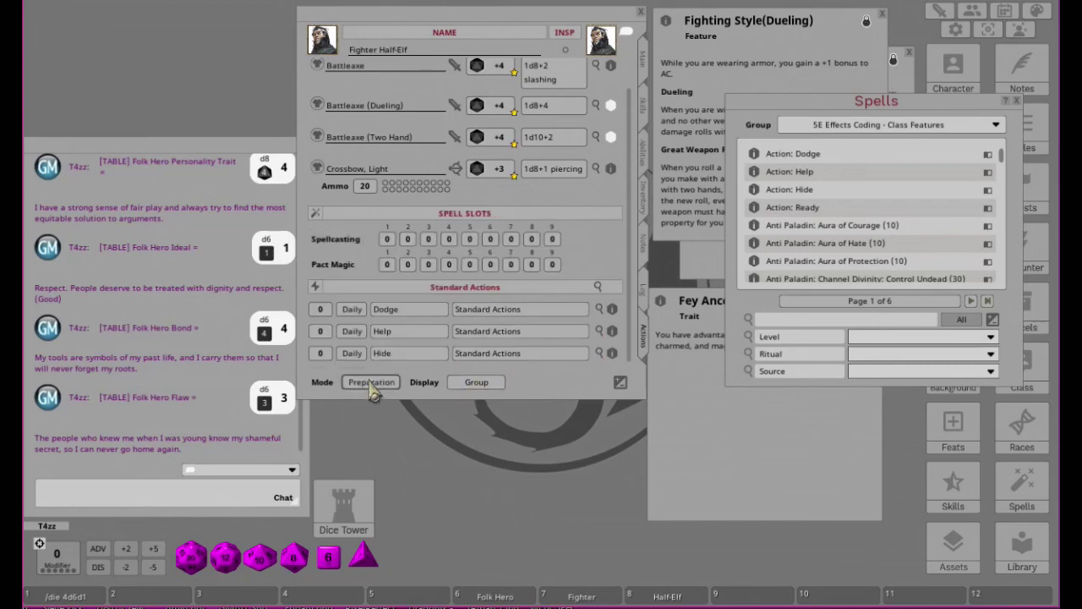
{"action": "left_click", "coordinate": [371, 384]}
{"action": "left_click", "coordinate": [475, 385]}
{"action": "left_click", "coordinate": [476, 385]}
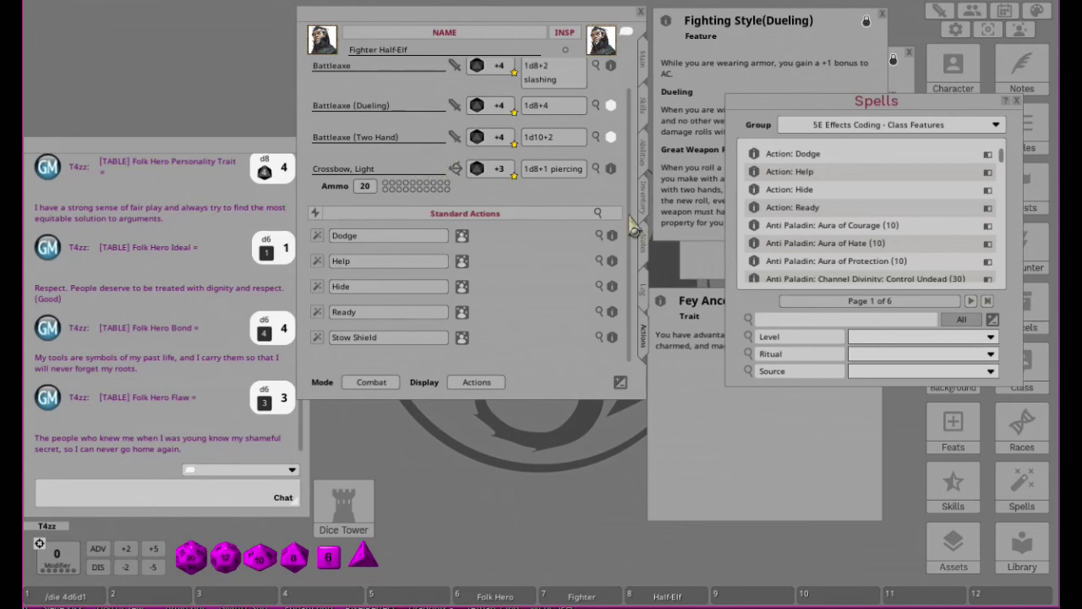
{"action": "left_click", "coordinate": [488, 214]}
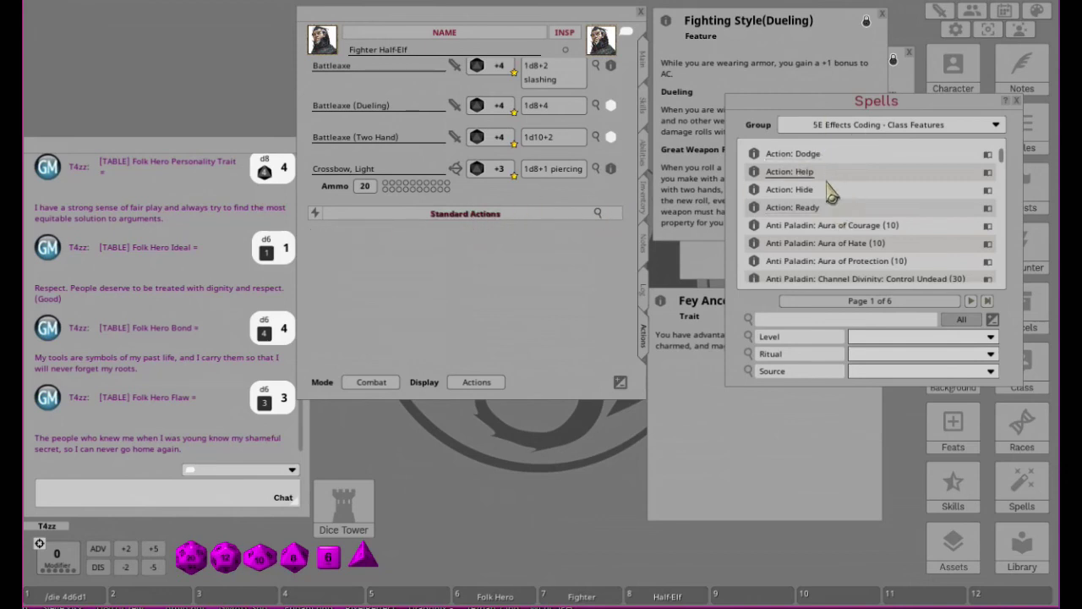
Step: Filter the class feature effects by the source Fighter and add Fighter: Second Wind (B) to the character's actions
{"action": "left_click", "coordinate": [893, 381]}
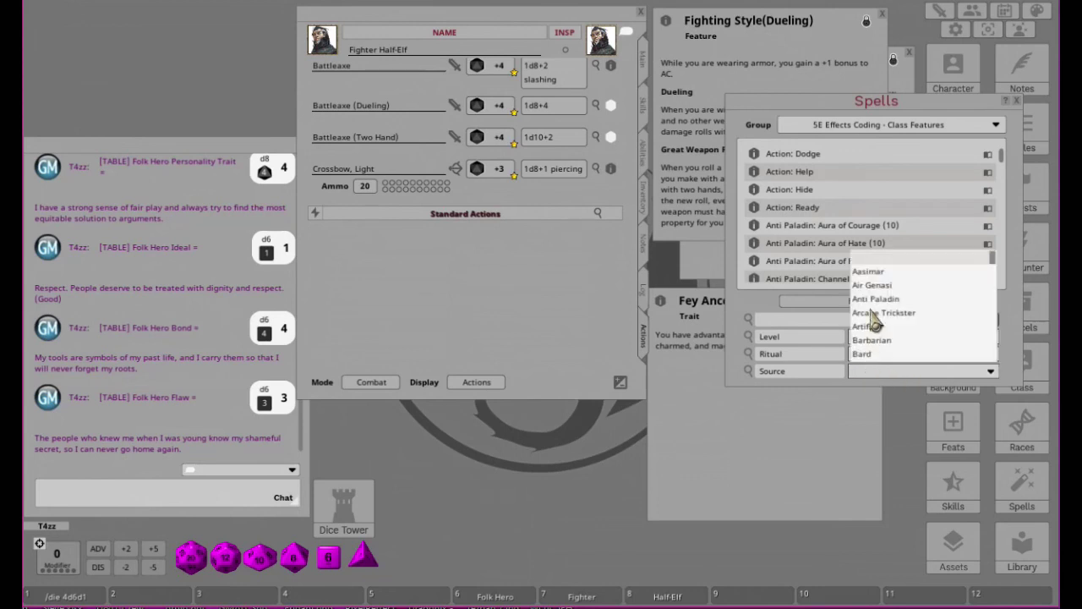
{"action": "scroll", "coordinate": [884, 313], "scroll_direction": "down", "scroll_amount": 1}
{"action": "scroll", "coordinate": [883, 312], "scroll_direction": "down", "scroll_amount": 8}
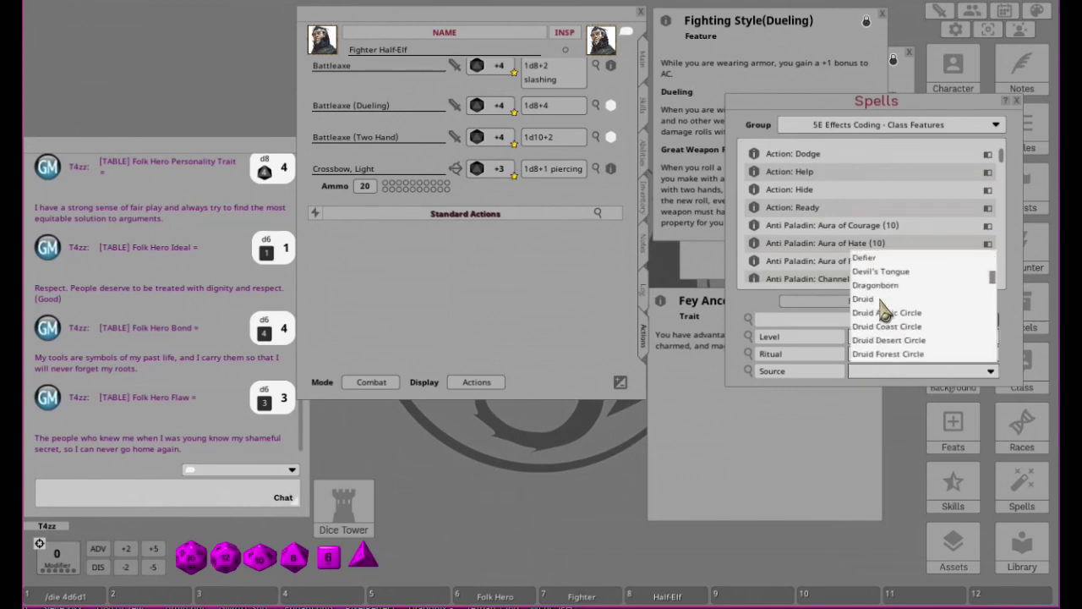
{"action": "scroll", "coordinate": [883, 312], "scroll_direction": "down", "scroll_amount": 5}
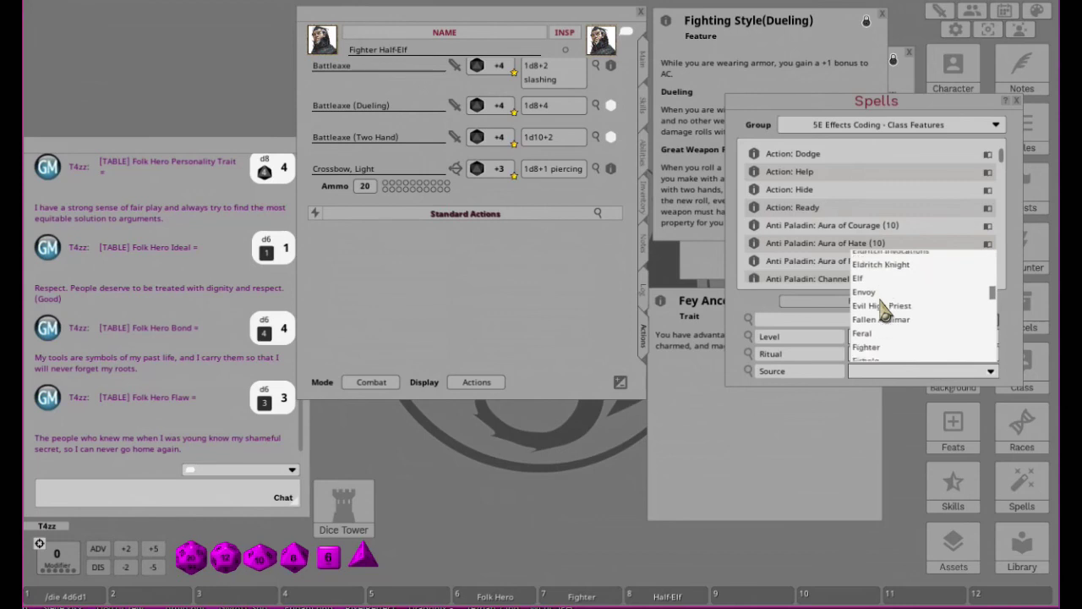
{"action": "left_click", "coordinate": [868, 285]}
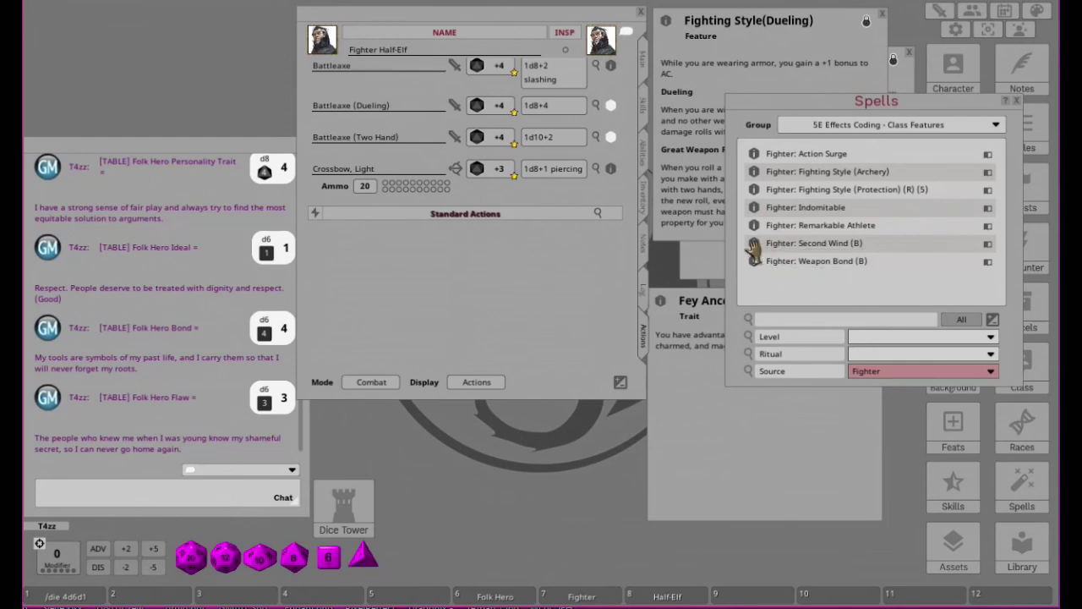
{"action": "left_click_drag", "start_coordinate": [753, 250], "coordinate": [475, 307]}
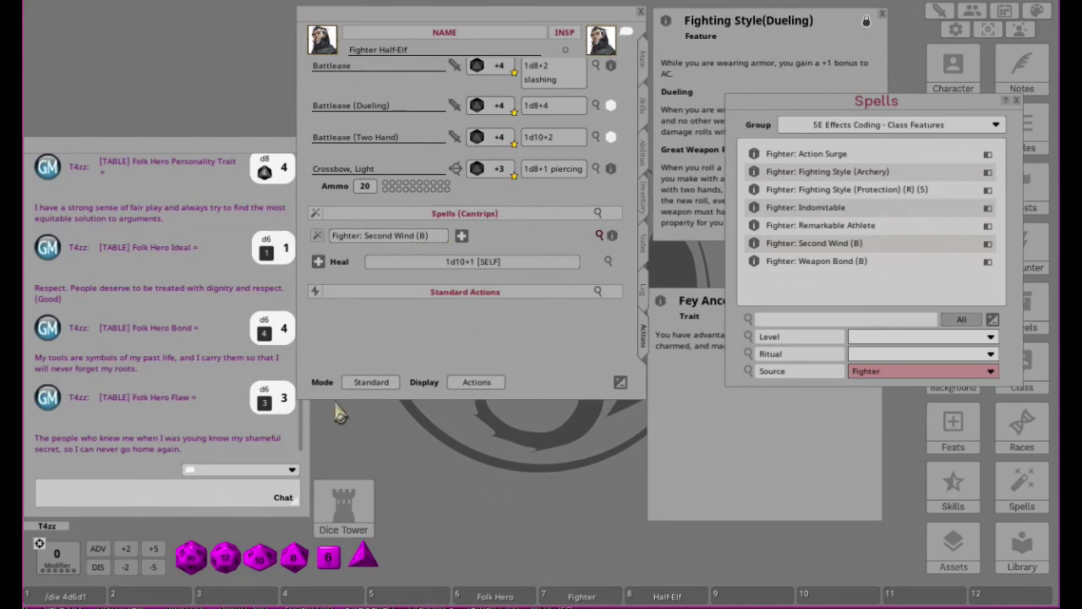
Step: Return the actions page to Combat mode and switch its display to Group
{"action": "left_click", "coordinate": [372, 384]}
{"action": "left_click", "coordinate": [377, 384]}
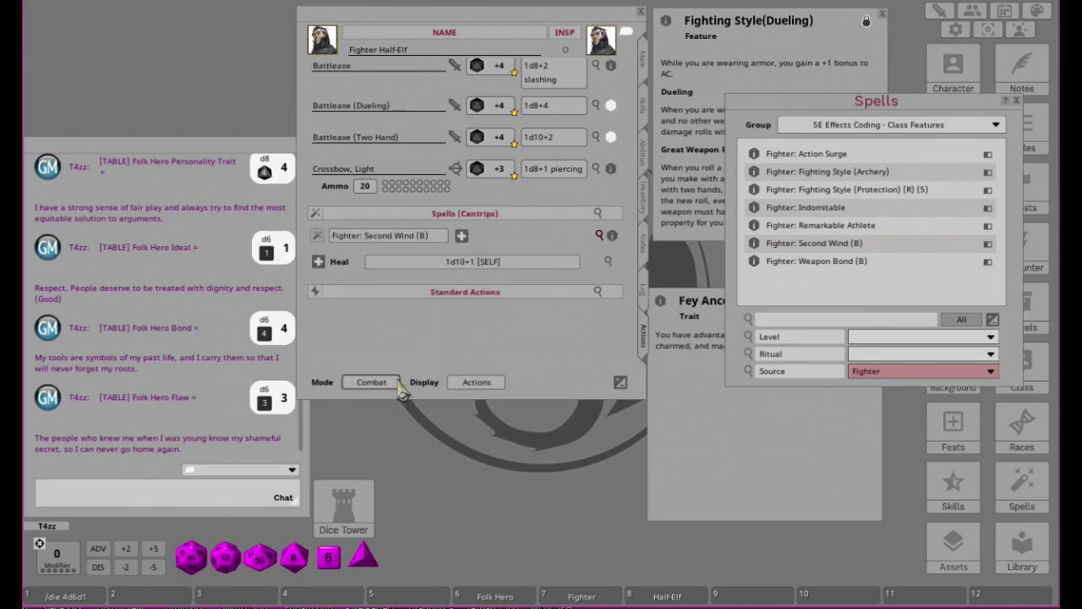
{"action": "left_click", "coordinate": [484, 385]}
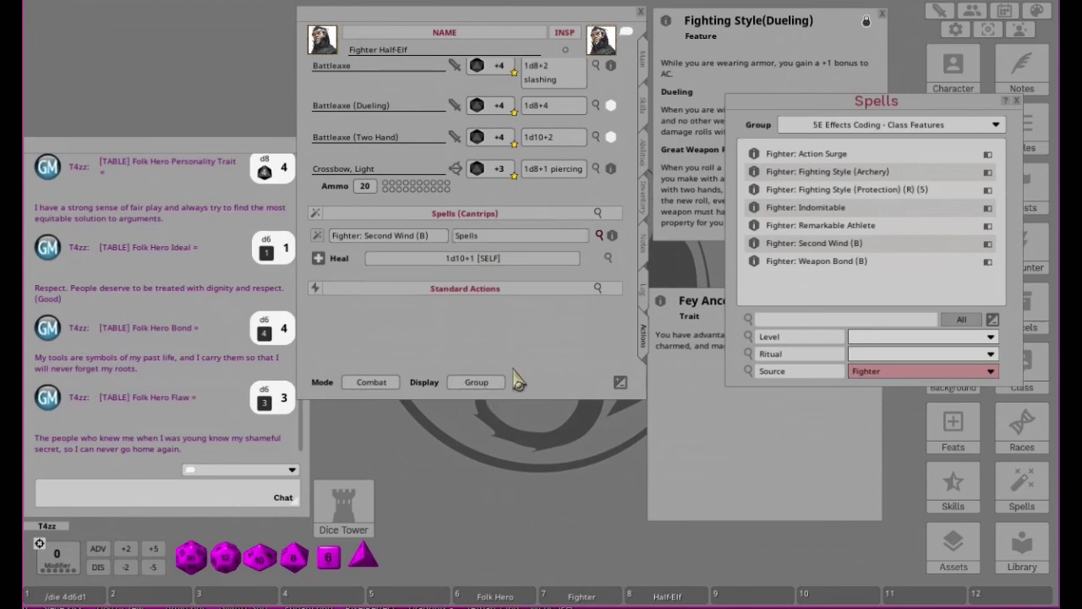
{"action": "left_click", "coordinate": [479, 384]}
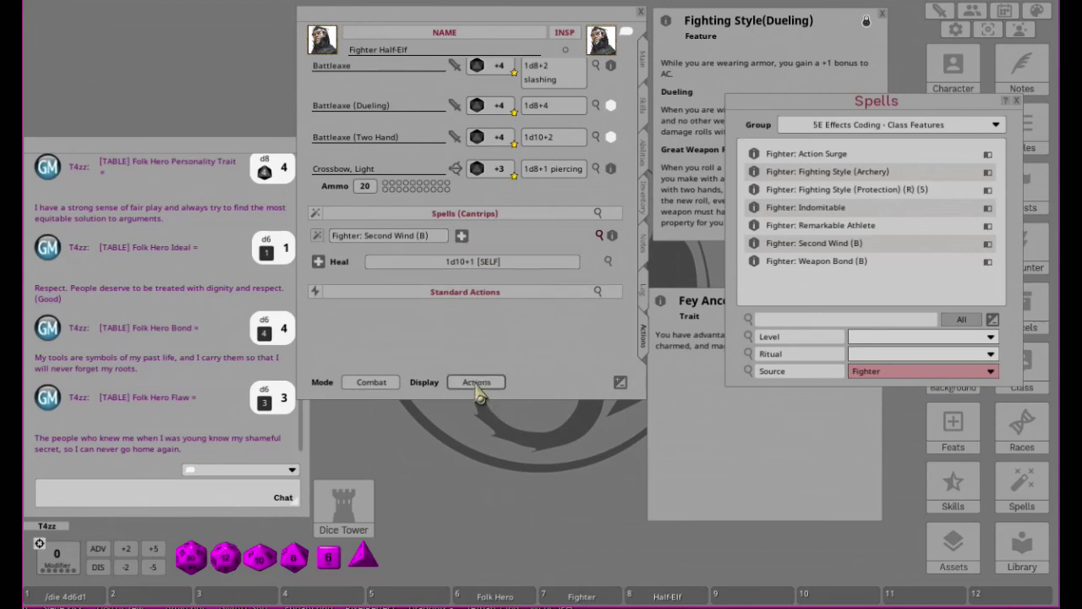
{"action": "left_click", "coordinate": [478, 383]}
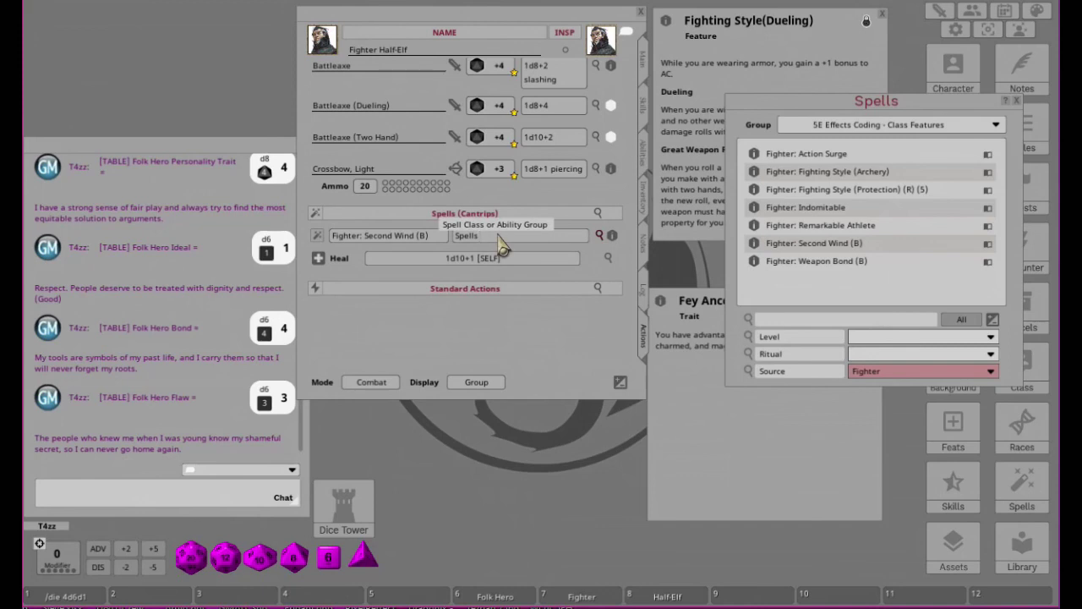
Step: Assign Fighter: Second Wind (B) to the group "Class Features" instead of Spells
{"action": "key", "text": "BackSpace"}
{"action": "key", "text": "BackSpace"}
{"action": "key", "text": "BackSpace"}
{"action": "key", "text": "BackSpace"}
{"action": "key", "text": "BackSpace"}
{"action": "type", "text": "Class Features"}
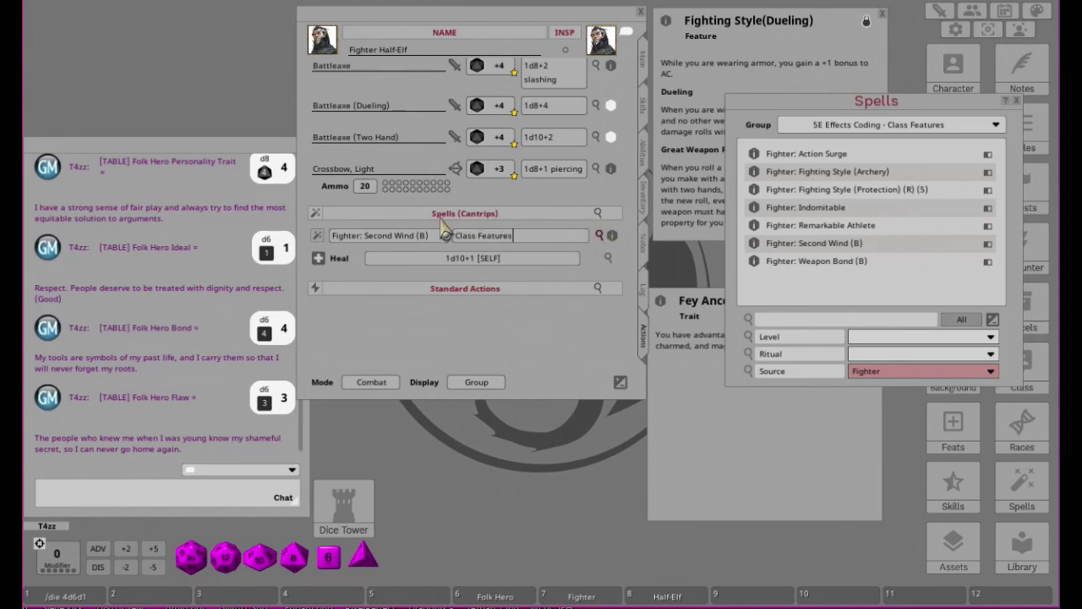
{"action": "key", "text": "Return"}
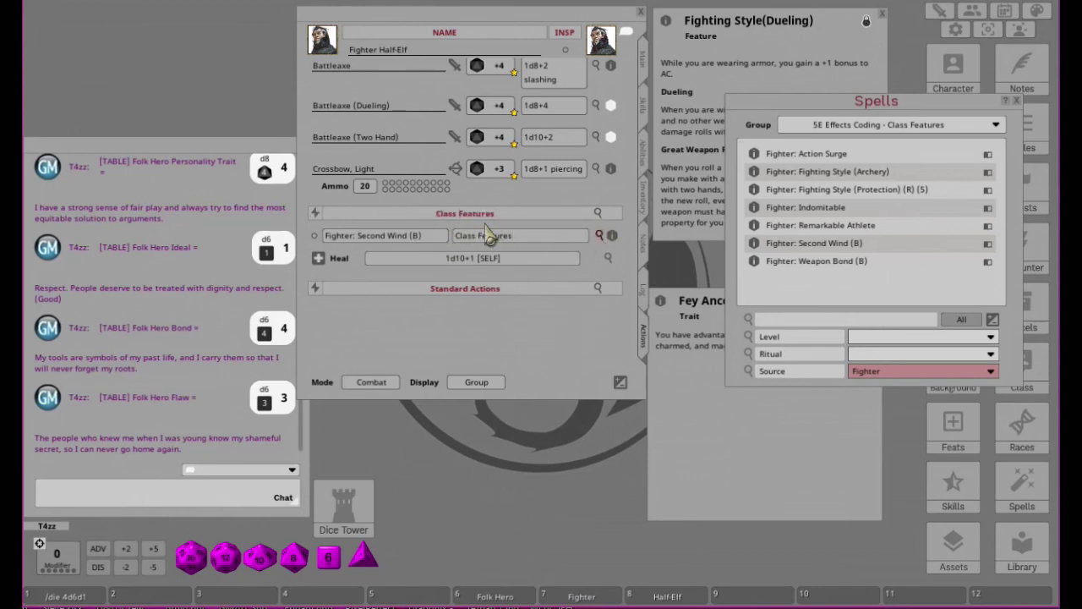
Step: Check the heal details of Fighter: Second Wind (B) and leave them collapsed
{"action": "left_click", "coordinate": [601, 238]}
{"action": "left_click", "coordinate": [416, 236]}
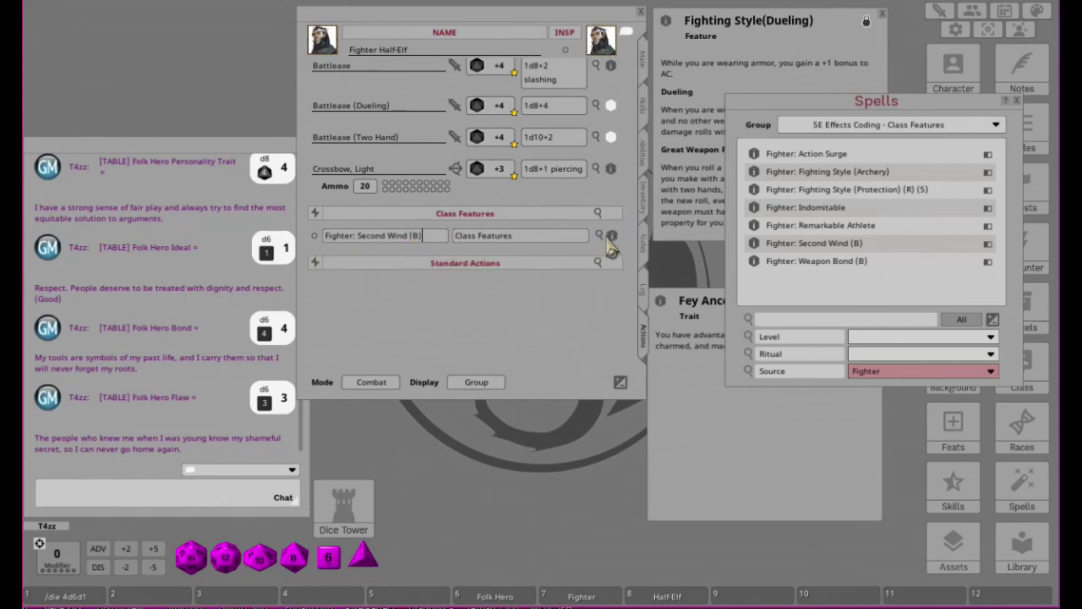
{"action": "left_click", "coordinate": [600, 237]}
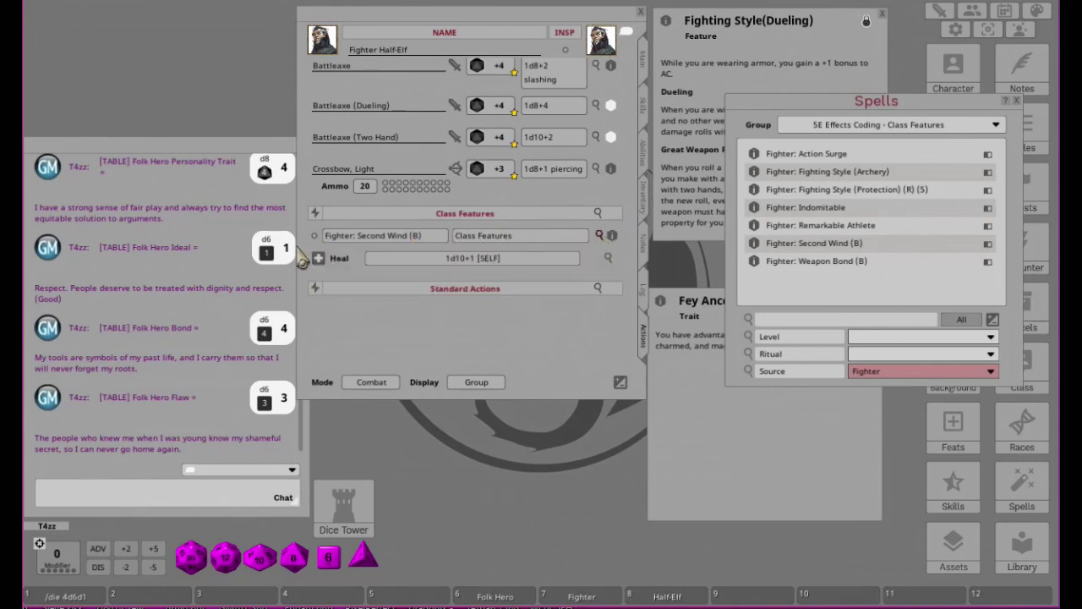
{"action": "left_click", "coordinate": [600, 237]}
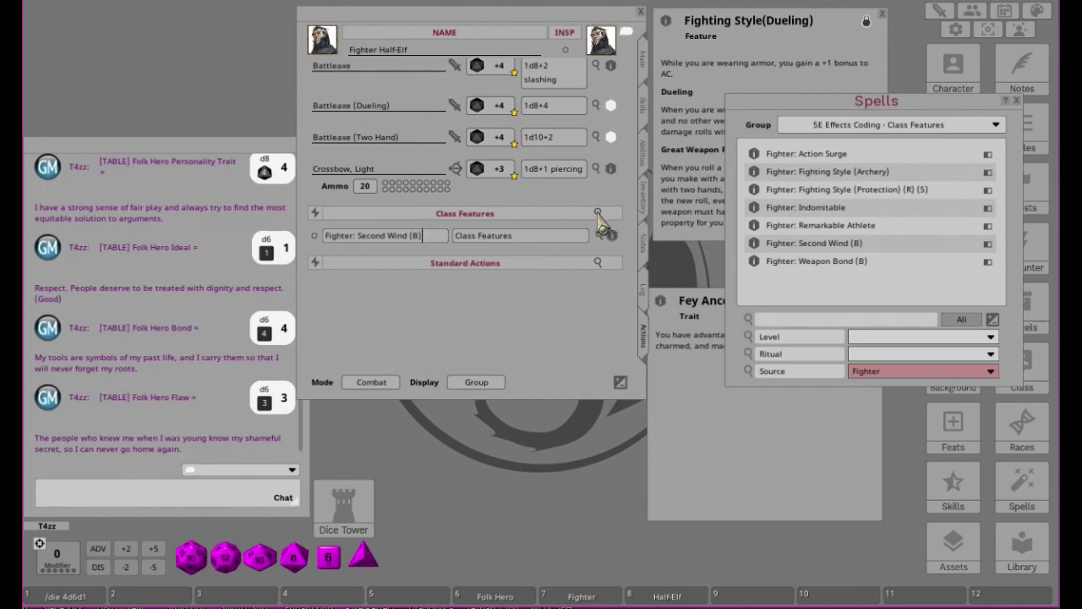
Step: Close the Fighting Style(Dueling) window, view the Fey Ancestry trait and bring the Spells list back to the front
{"action": "left_click", "coordinate": [882, 14]}
{"action": "left_click", "coordinate": [708, 315]}
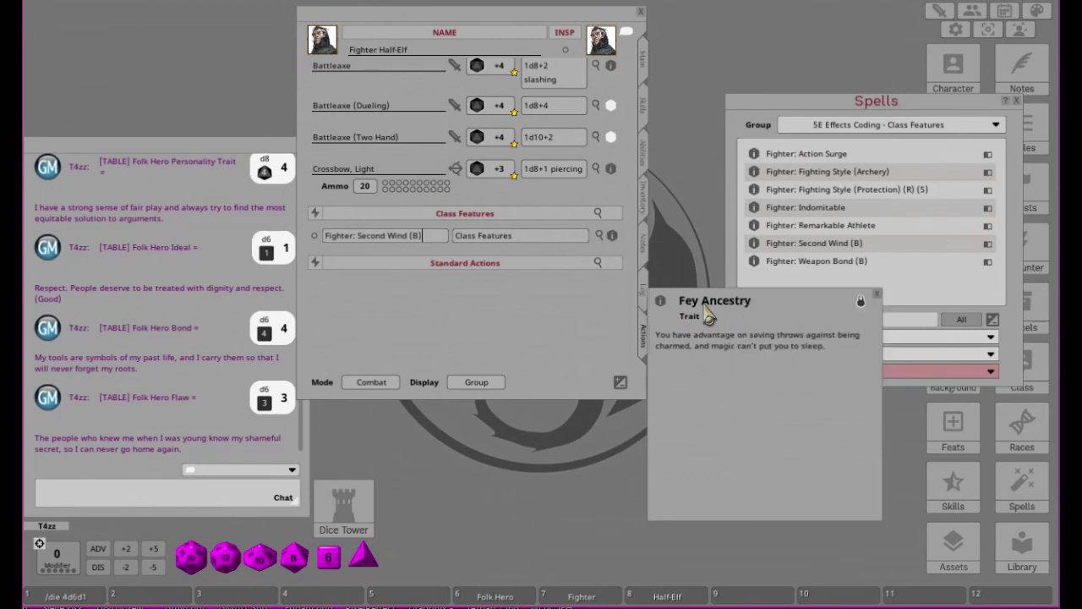
{"action": "left_click", "coordinate": [840, 109]}
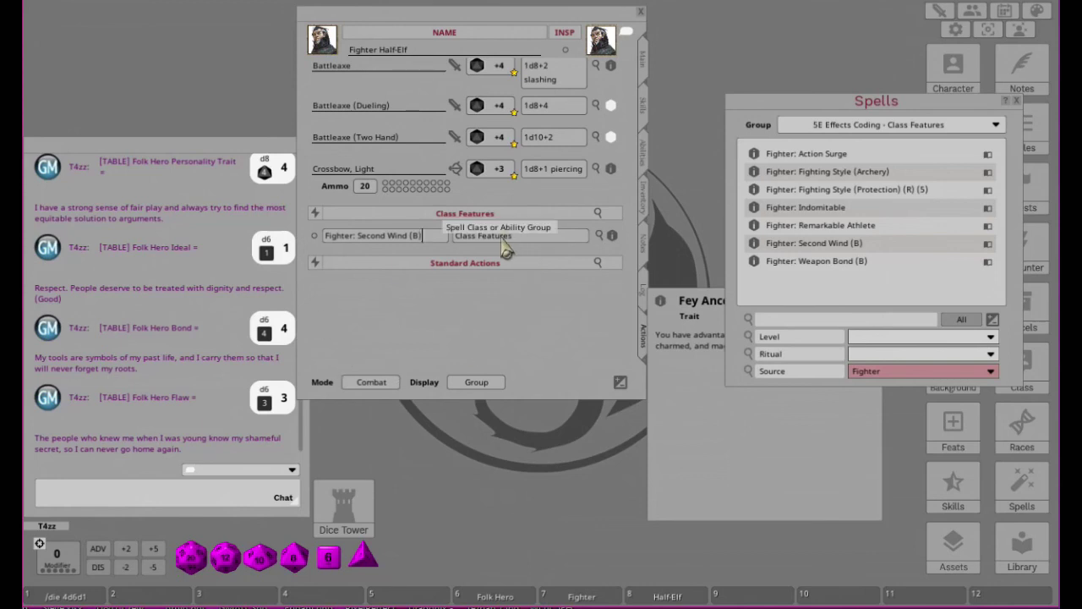
Step: Filter the Spells list to the group "5E Effects Coding - Race Traits" with Half-Elf as the source
{"action": "left_click", "coordinate": [909, 127]}
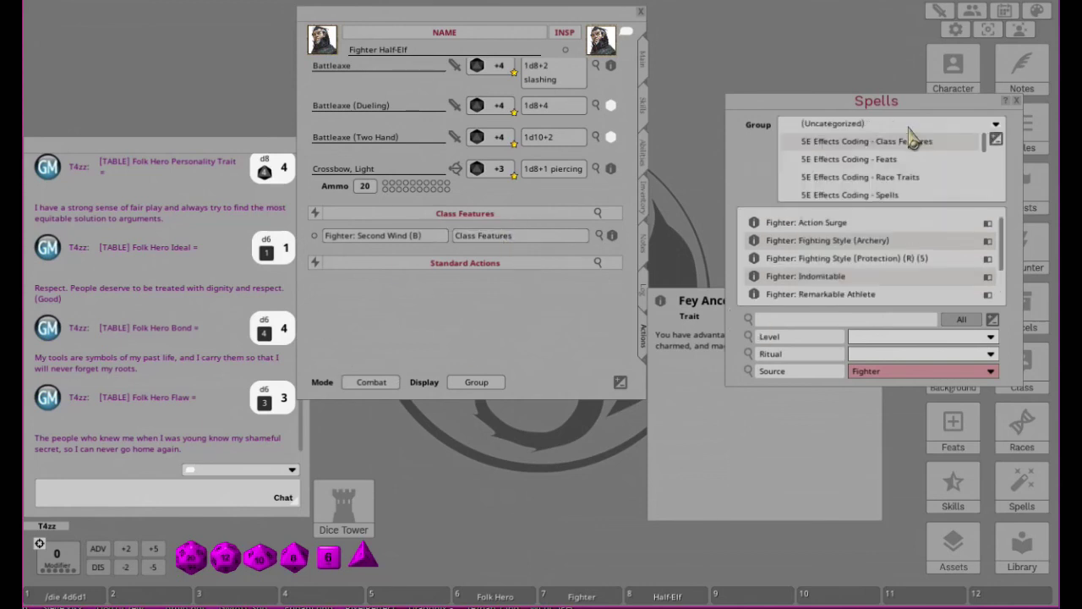
{"action": "scroll", "coordinate": [881, 169], "scroll_direction": "down", "scroll_amount": 2}
{"action": "scroll", "coordinate": [875, 165], "scroll_direction": "up", "scroll_amount": 2}
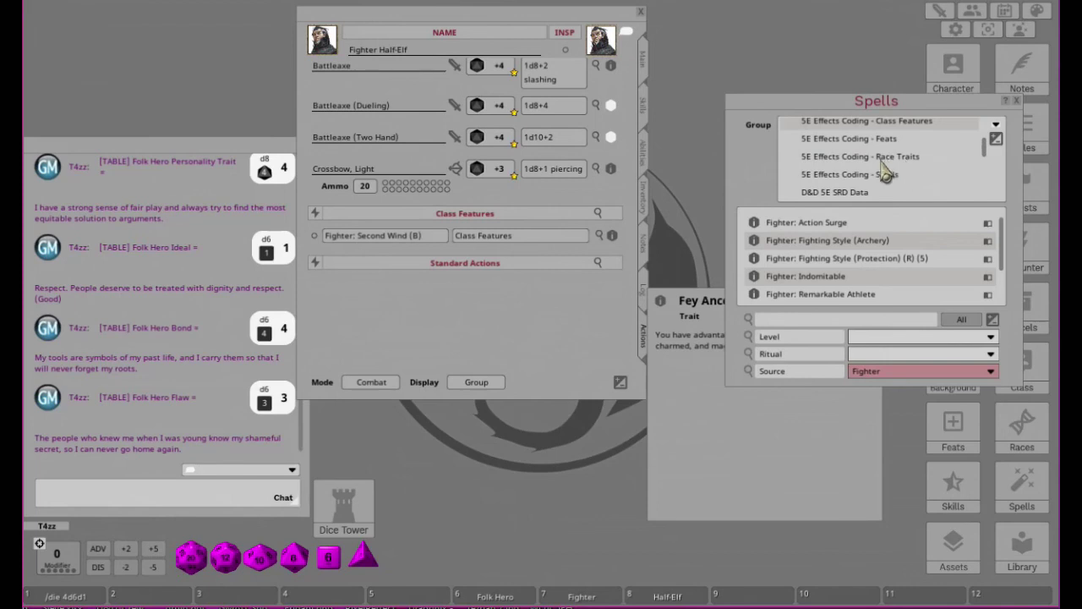
{"action": "left_click", "coordinate": [881, 162]}
{"action": "left_click", "coordinate": [901, 372]}
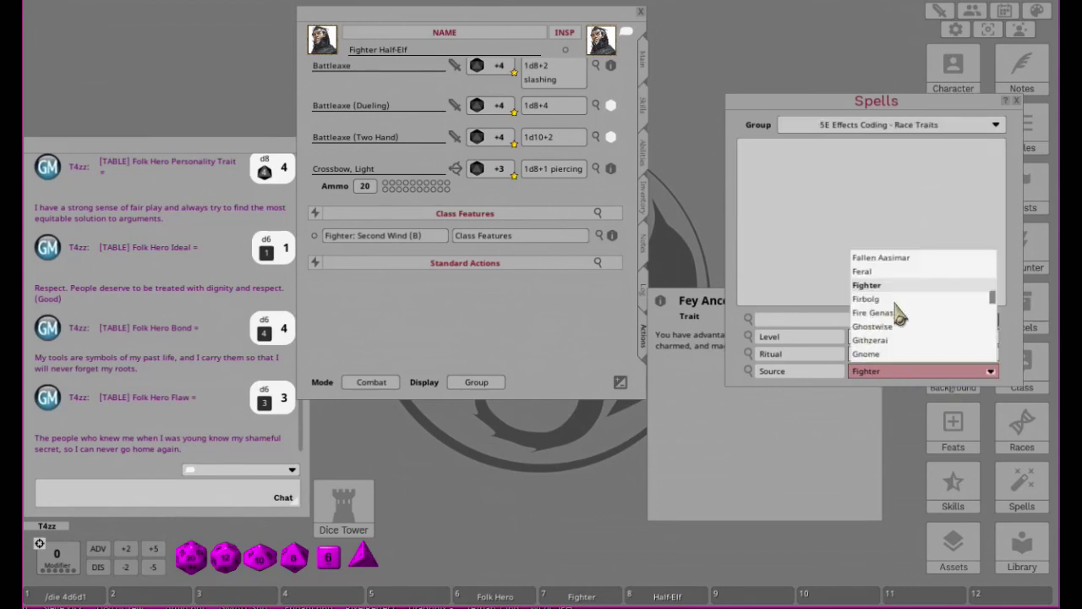
{"action": "scroll", "coordinate": [898, 308], "scroll_direction": "down", "scroll_amount": 3}
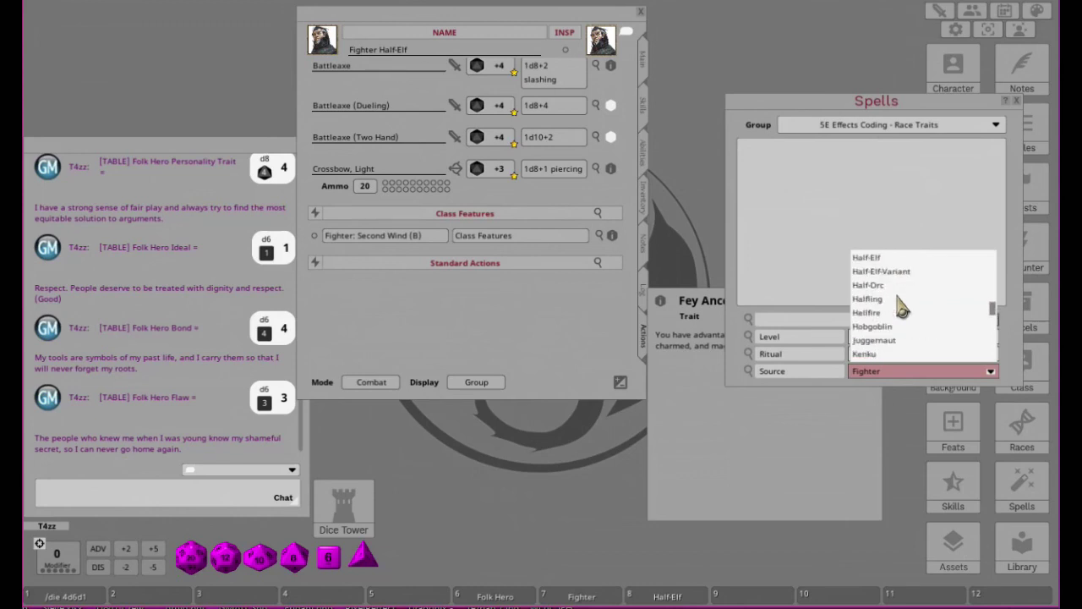
{"action": "left_click", "coordinate": [871, 258]}
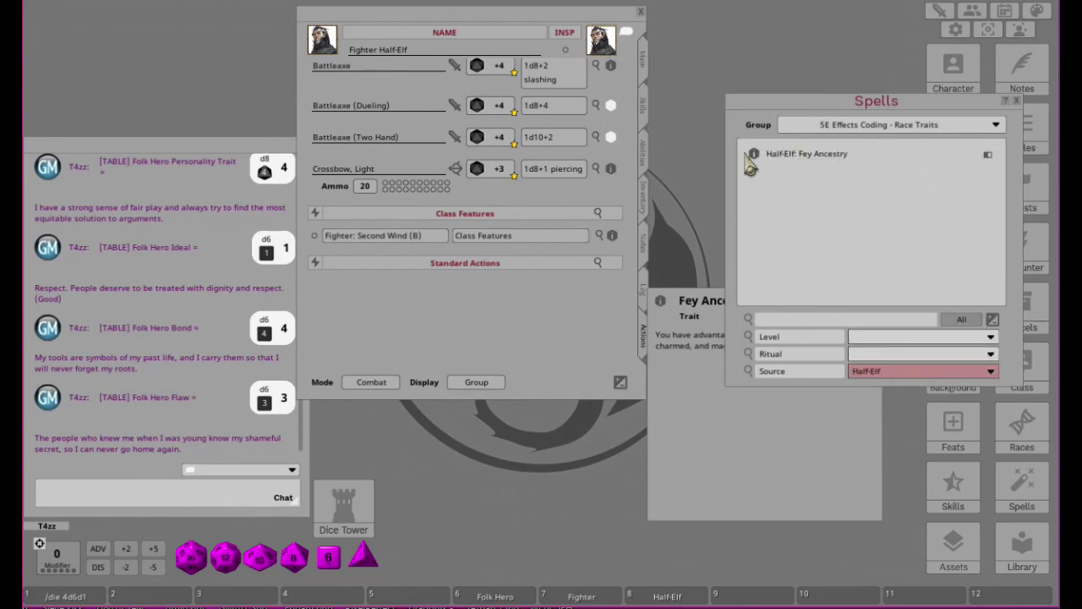
Step: Add Half-Elf: Fey Ancestry to the character's actions under the group "Racial Traits" and delete the leftover Spells group
{"action": "left_click_drag", "start_coordinate": [760, 161], "coordinate": [596, 332]}
{"action": "left_click", "coordinate": [494, 285]}
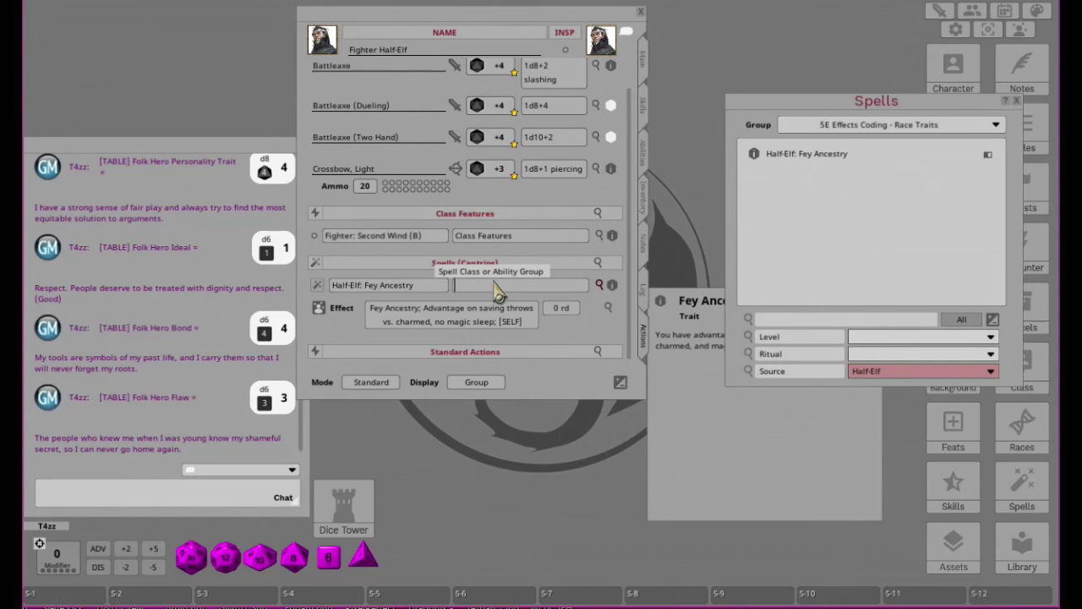
{"action": "type", "text": "Racial "}
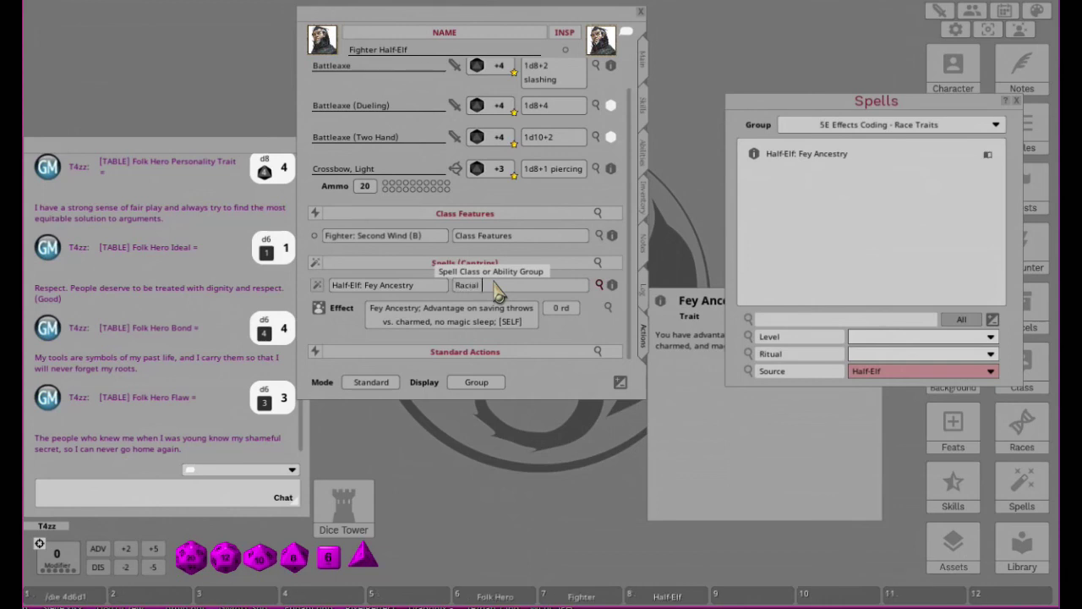
{"action": "type", "text": "Traits"}
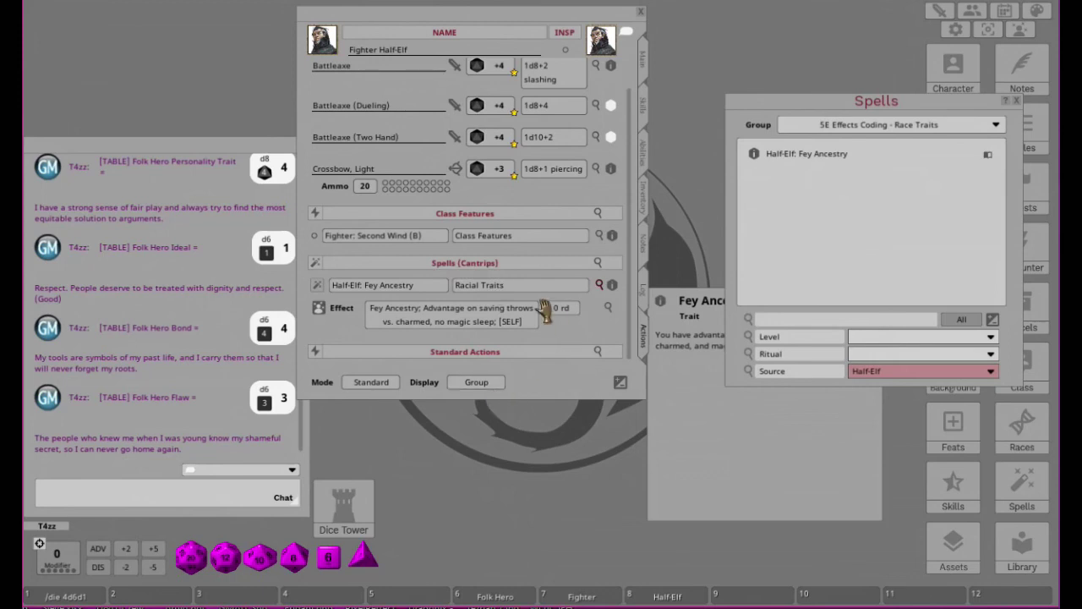
{"action": "key", "text": "Tab"}
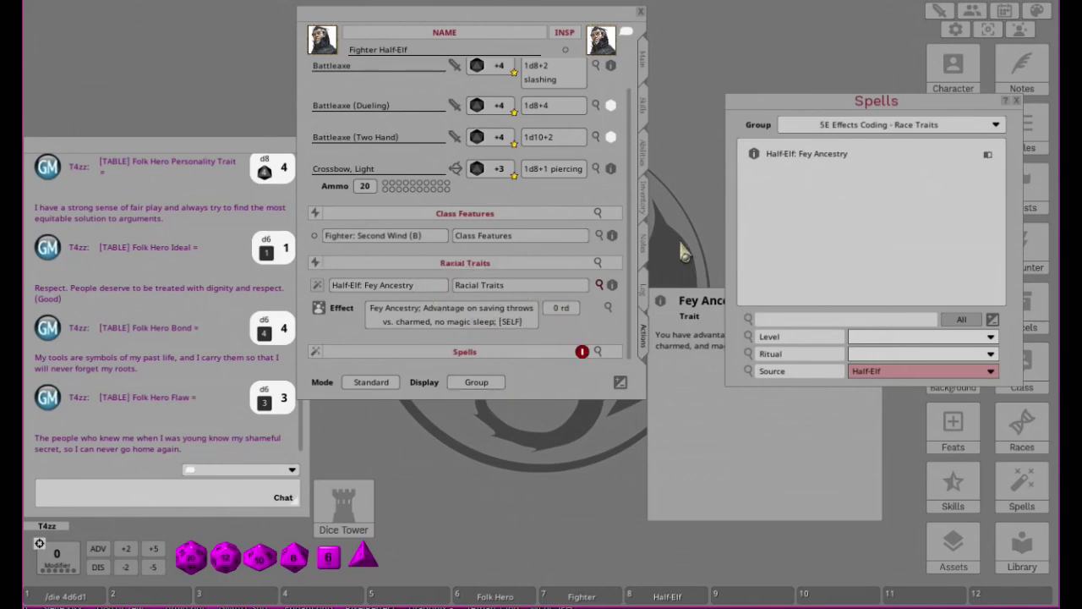
{"action": "left_click", "coordinate": [582, 352]}
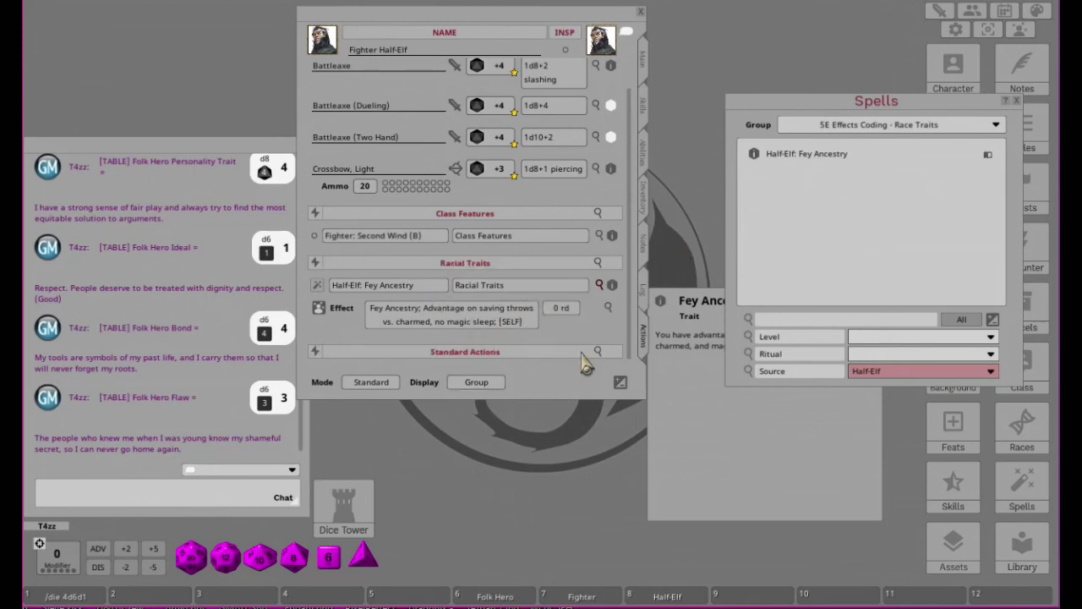
Step: Collapse the Half-Elf: Fey Ancestry effect details and expand the Standard Actions group
{"action": "left_click", "coordinate": [601, 286]}
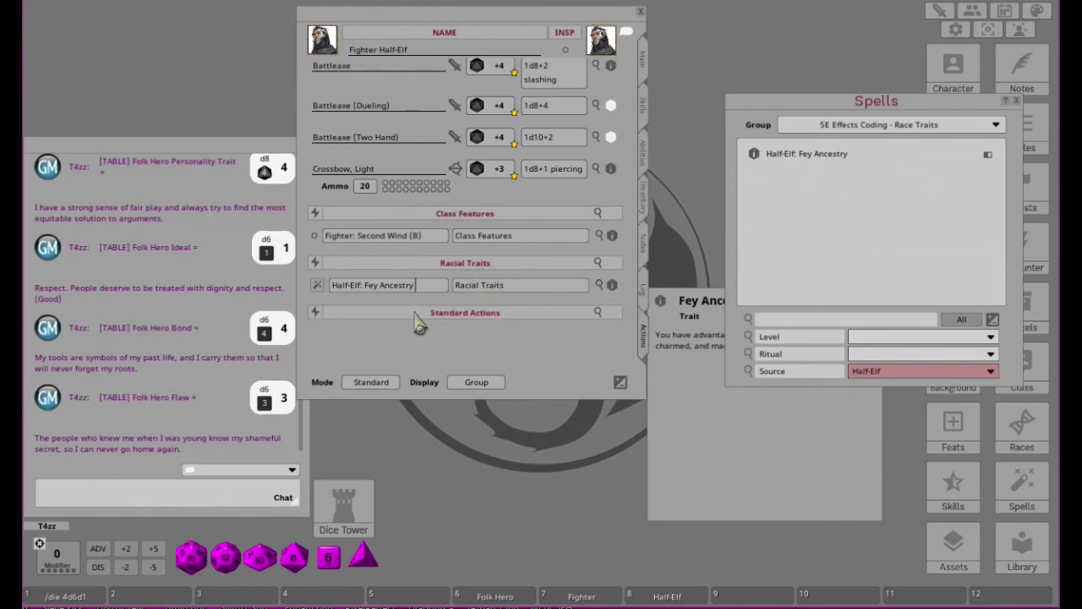
{"action": "left_click", "coordinate": [530, 313]}
{"action": "scroll", "coordinate": [534, 314], "scroll_direction": "down", "scroll_amount": 3}
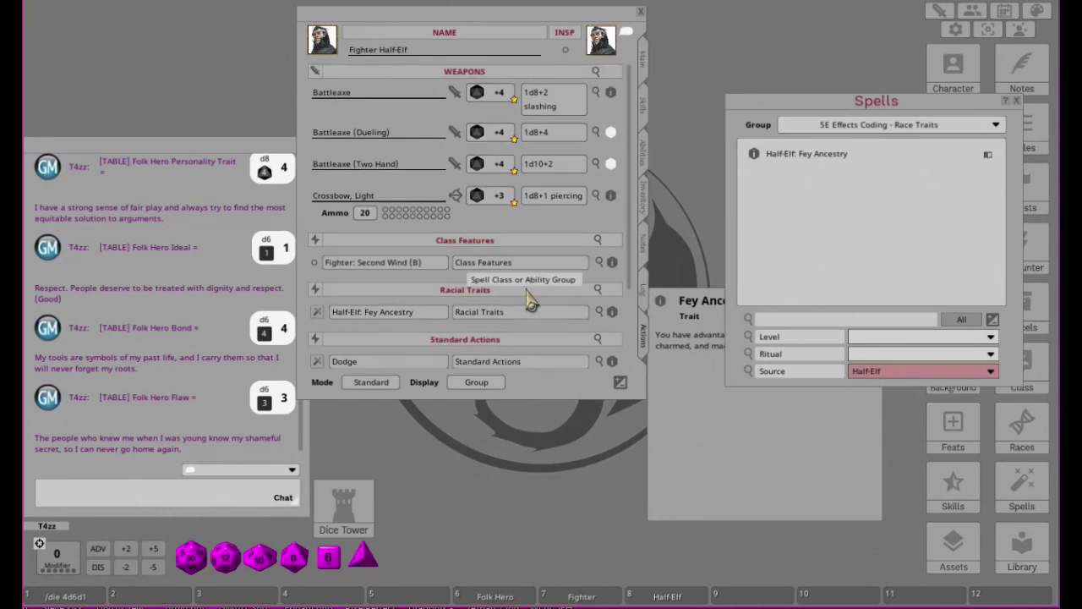
{"action": "scroll", "coordinate": [543, 338], "scroll_direction": "up", "scroll_amount": 4}
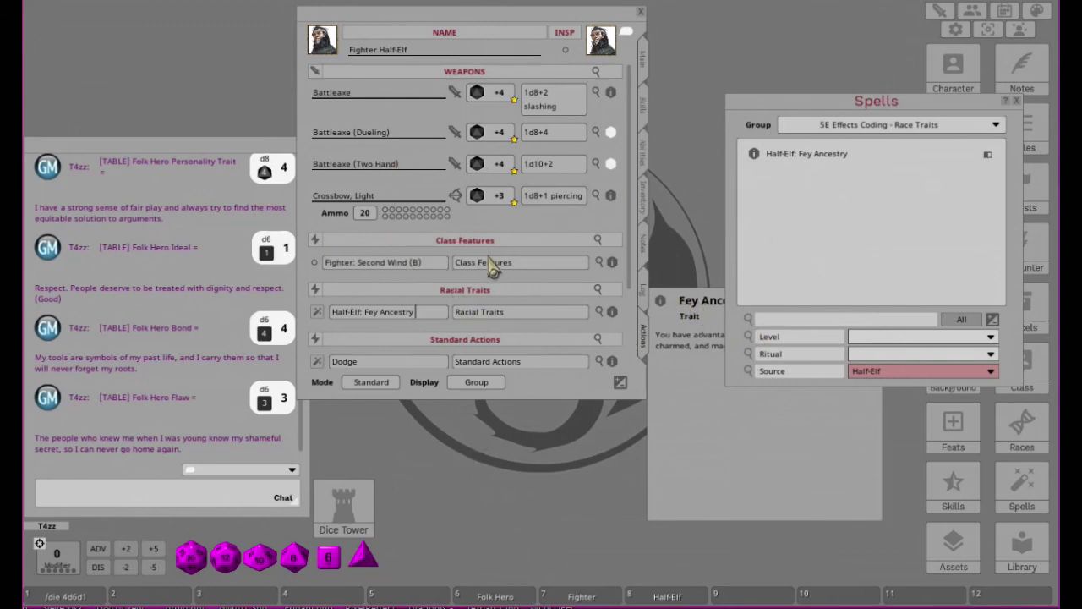
Step: Close the Fey Ancestry trait window and the Spells list
{"action": "left_click", "coordinate": [714, 310]}
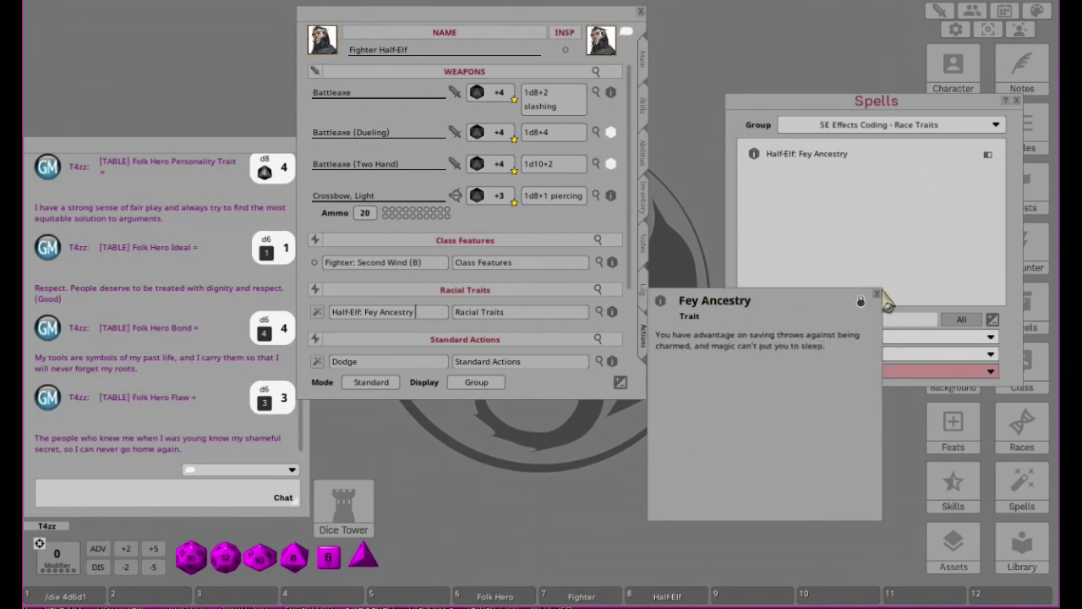
{"action": "left_click", "coordinate": [876, 294]}
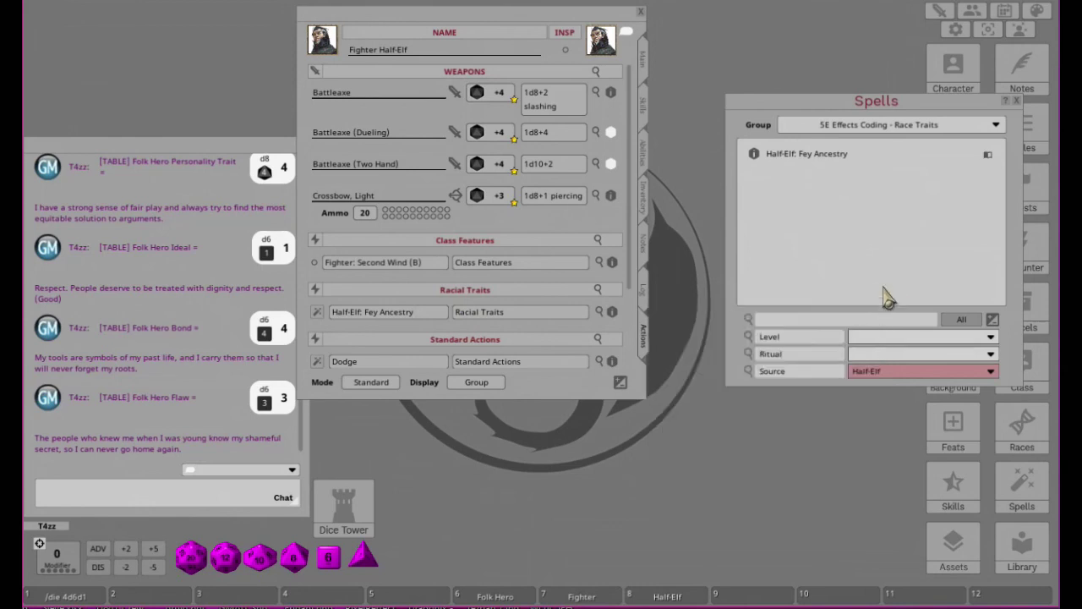
{"action": "left_click", "coordinate": [1018, 103]}
Step: Open the Items list and search all groups for "potion"
{"action": "left_click", "coordinate": [962, 317]}
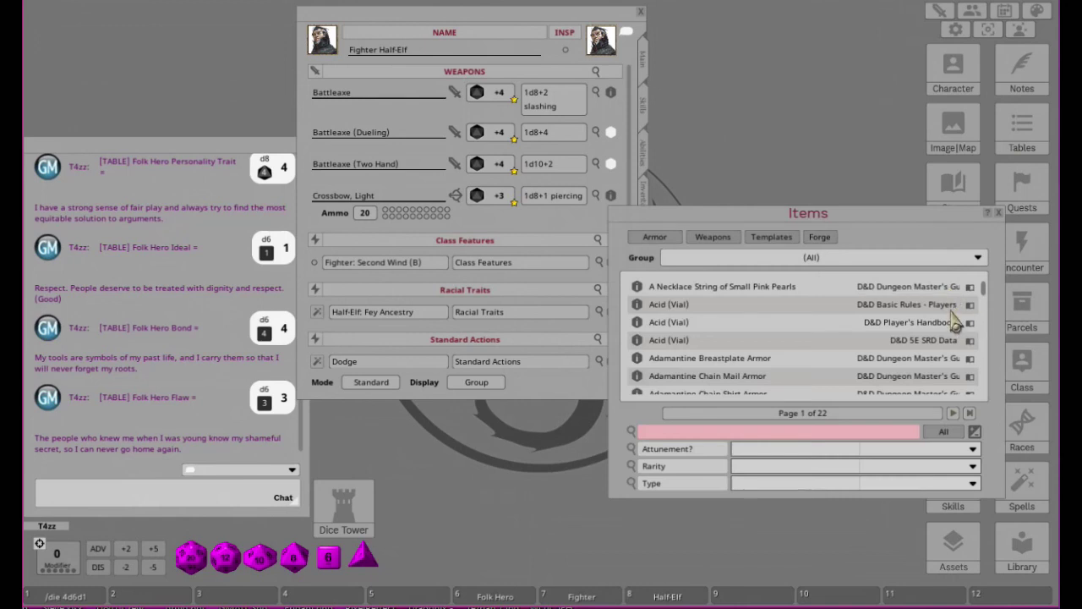
{"action": "left_click", "coordinate": [692, 432]}
{"action": "key", "text": "BackSpace"}
{"action": "key", "text": "BackSpace"}
{"action": "key", "text": "BackSpace"}
{"action": "key", "text": "BackSpace"}
{"action": "key", "text": "BackSpace"}
{"action": "key", "text": "BackSpace"}
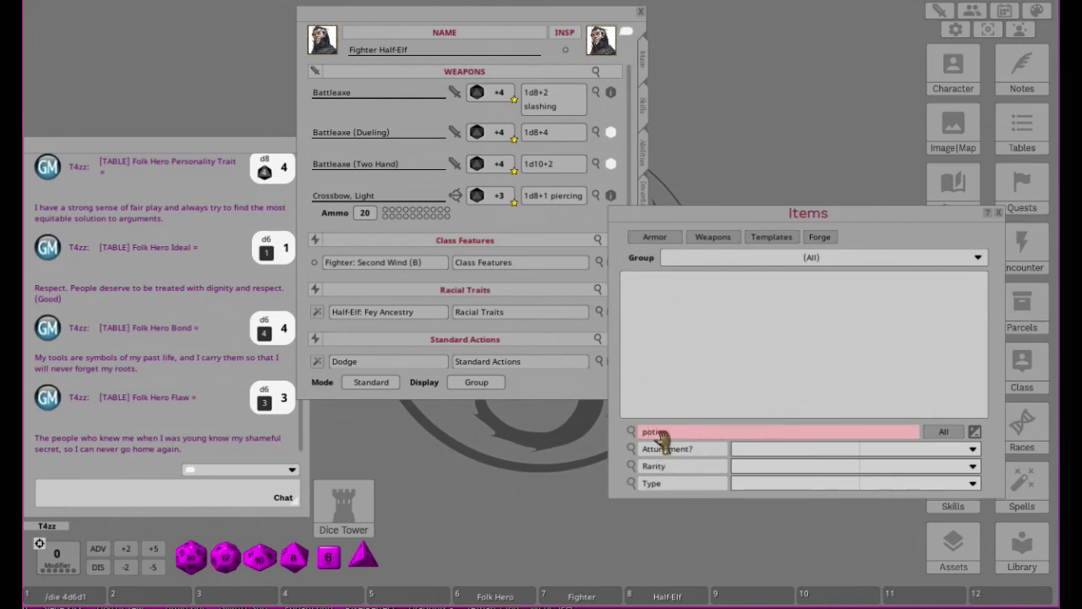
{"action": "scroll", "coordinate": [765, 338], "scroll_direction": "down", "scroll_amount": 3}
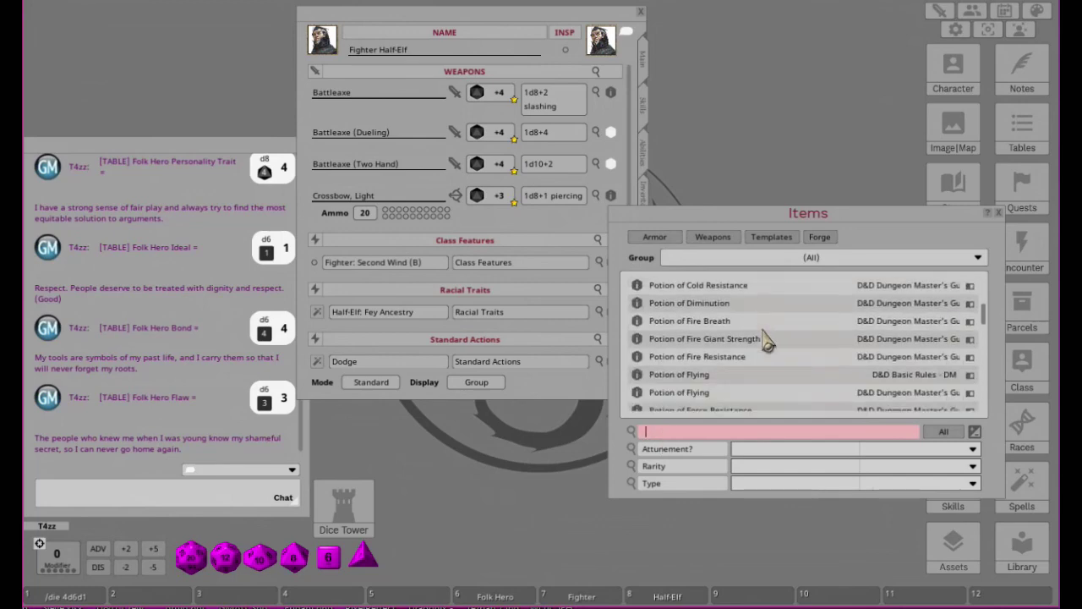
Step: Add a Potion of Healing from the Items list to the character's inventory
{"action": "left_click", "coordinate": [641, 193]}
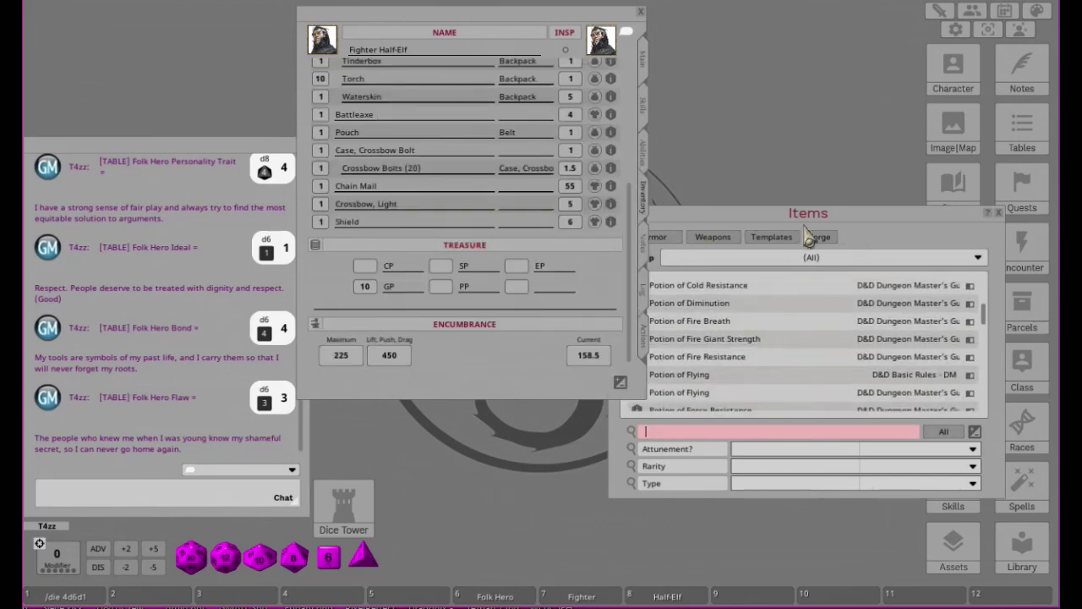
{"action": "left_click", "coordinate": [775, 283]}
{"action": "scroll", "coordinate": [771, 321], "scroll_direction": "down", "scroll_amount": 3}
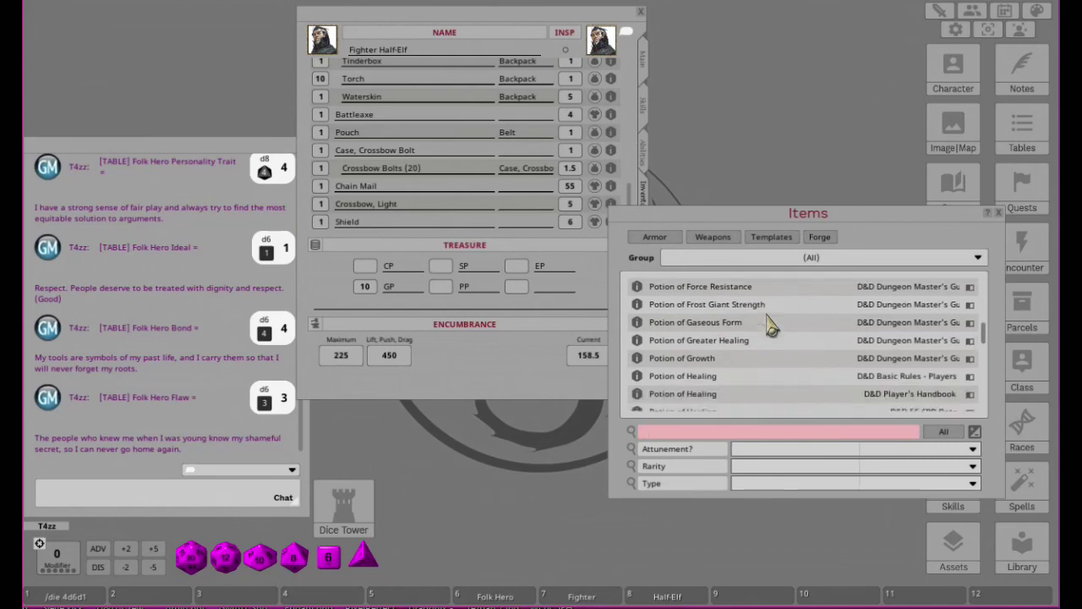
{"action": "scroll", "coordinate": [771, 326], "scroll_direction": "down", "scroll_amount": 1}
{"action": "mouse_move", "coordinate": [638, 362]}
{"action": "left_mouse_down"}
{"action": "mouse_move", "coordinate": [567, 272]}
{"action": "mouse_move", "coordinate": [369, 134]}
{"action": "left_mouse_up"}
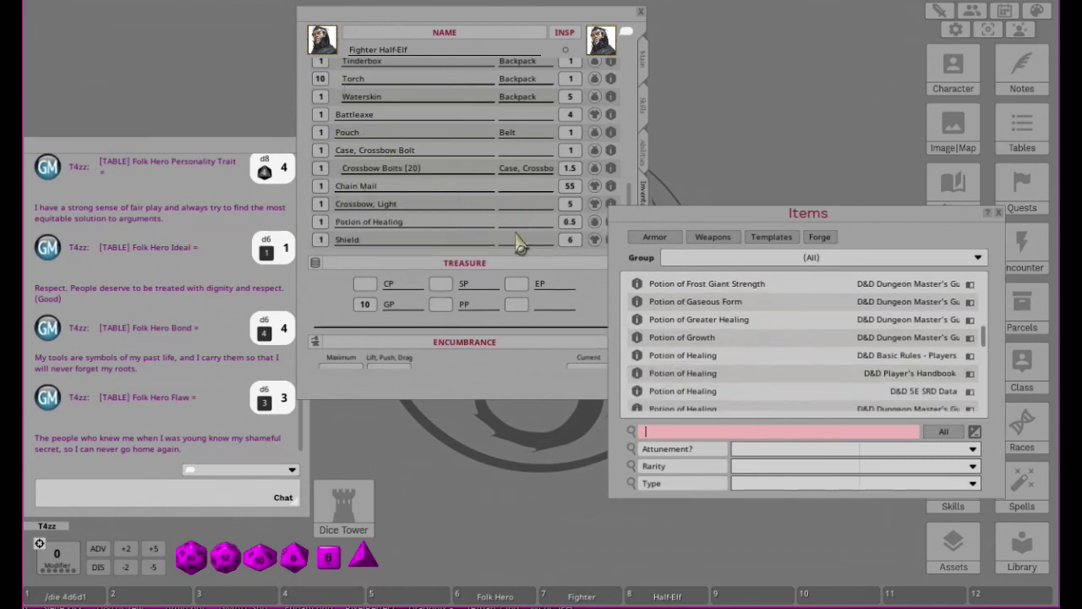
Step: Set the Potion of Healing's location to Backpack and close the Items list
{"action": "left_click", "coordinate": [519, 228]}
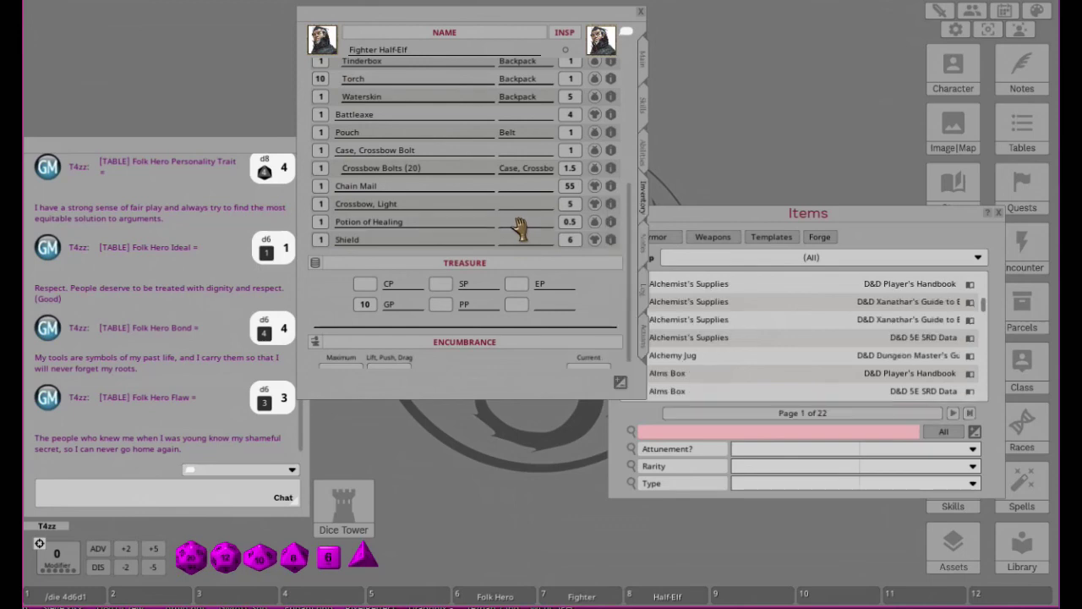
{"action": "type", "text": "Backpack"}
{"action": "key", "text": "Return"}
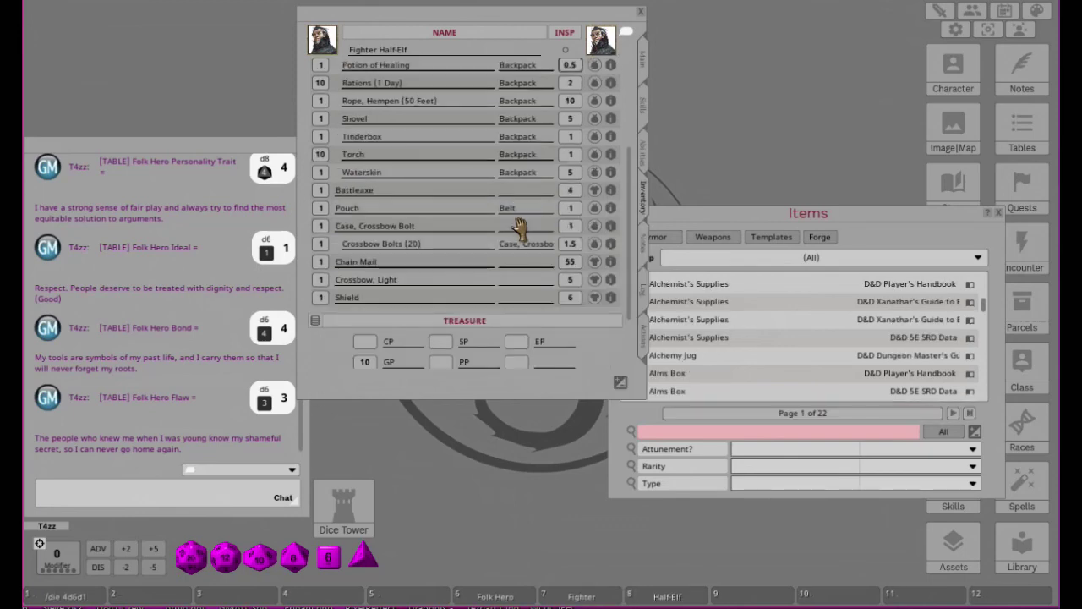
{"action": "scroll", "coordinate": [518, 229], "scroll_direction": "up", "scroll_amount": 3}
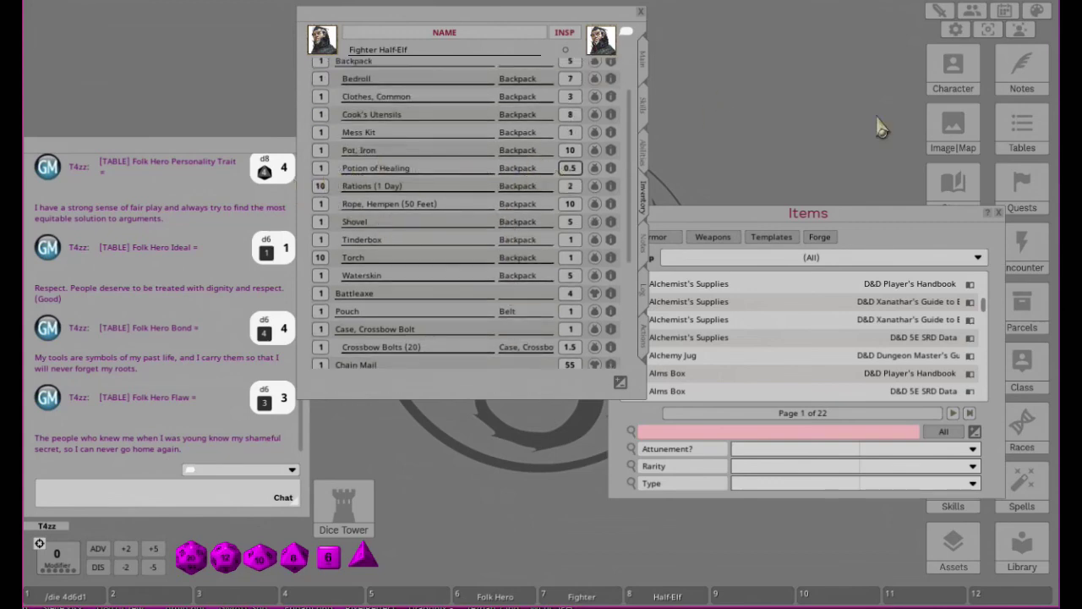
{"action": "left_click", "coordinate": [998, 212]}
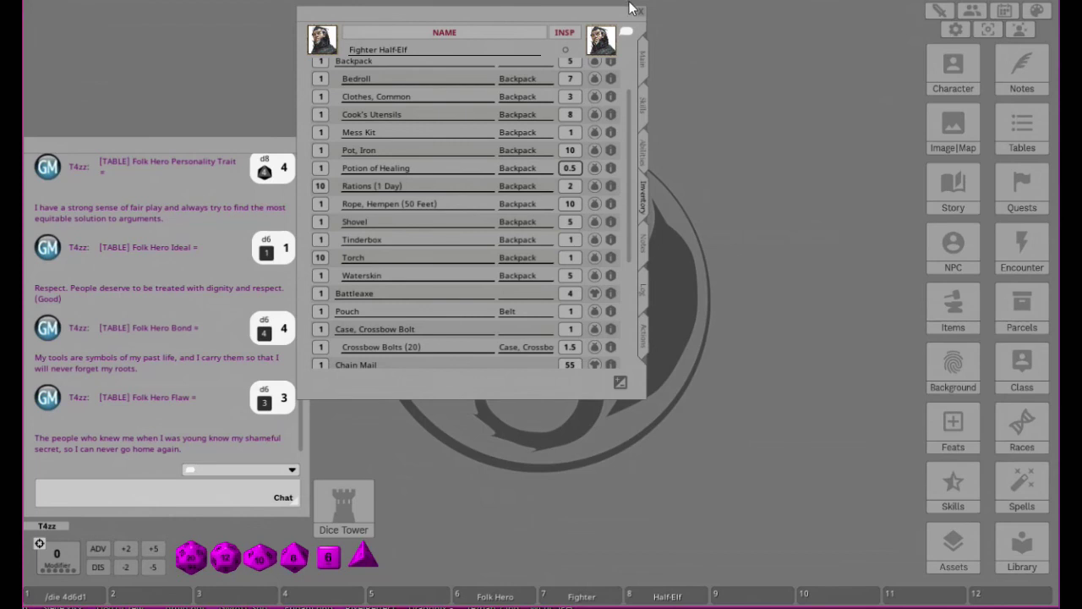
Step: Reposition the character sheet and review the items in its inventory
{"action": "left_click_drag", "start_coordinate": [527, 29], "coordinate": [572, 47]}
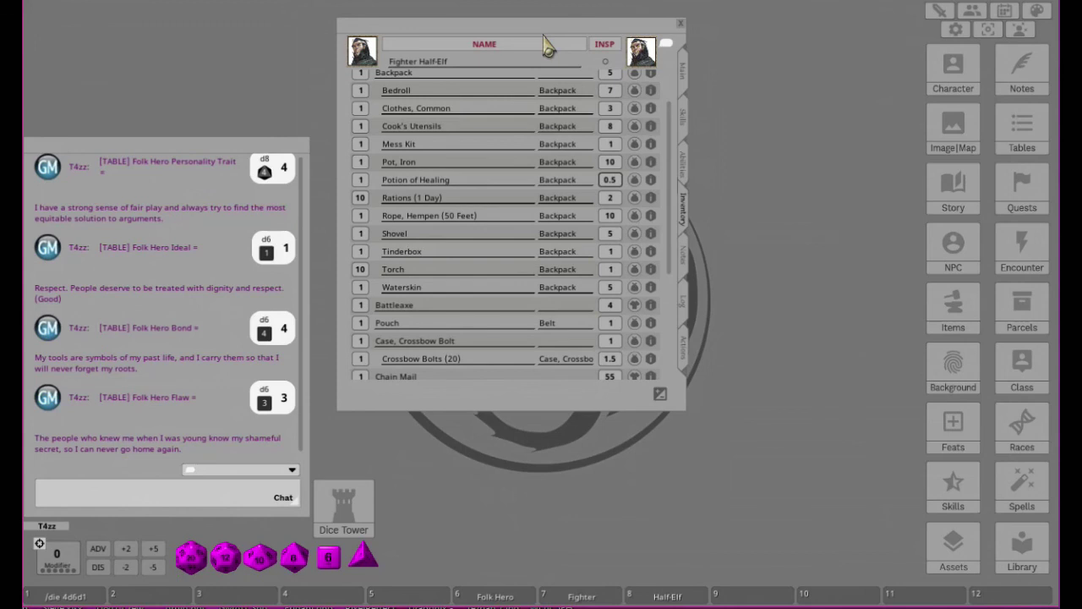
{"action": "scroll", "coordinate": [536, 198], "scroll_direction": "up", "scroll_amount": 2}
{"action": "scroll", "coordinate": [537, 200], "scroll_direction": "down", "scroll_amount": 10}
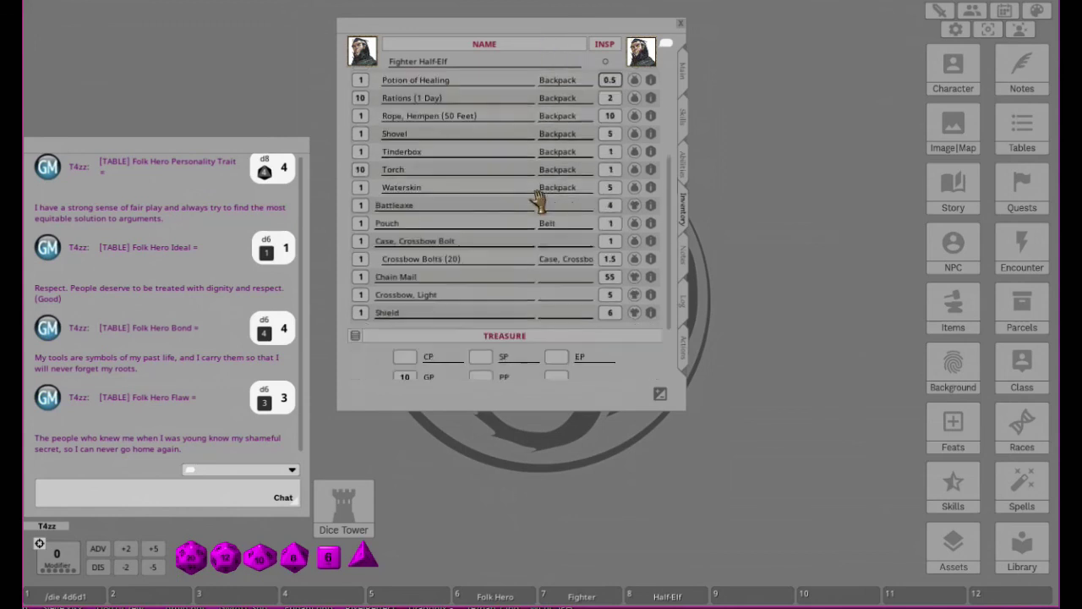